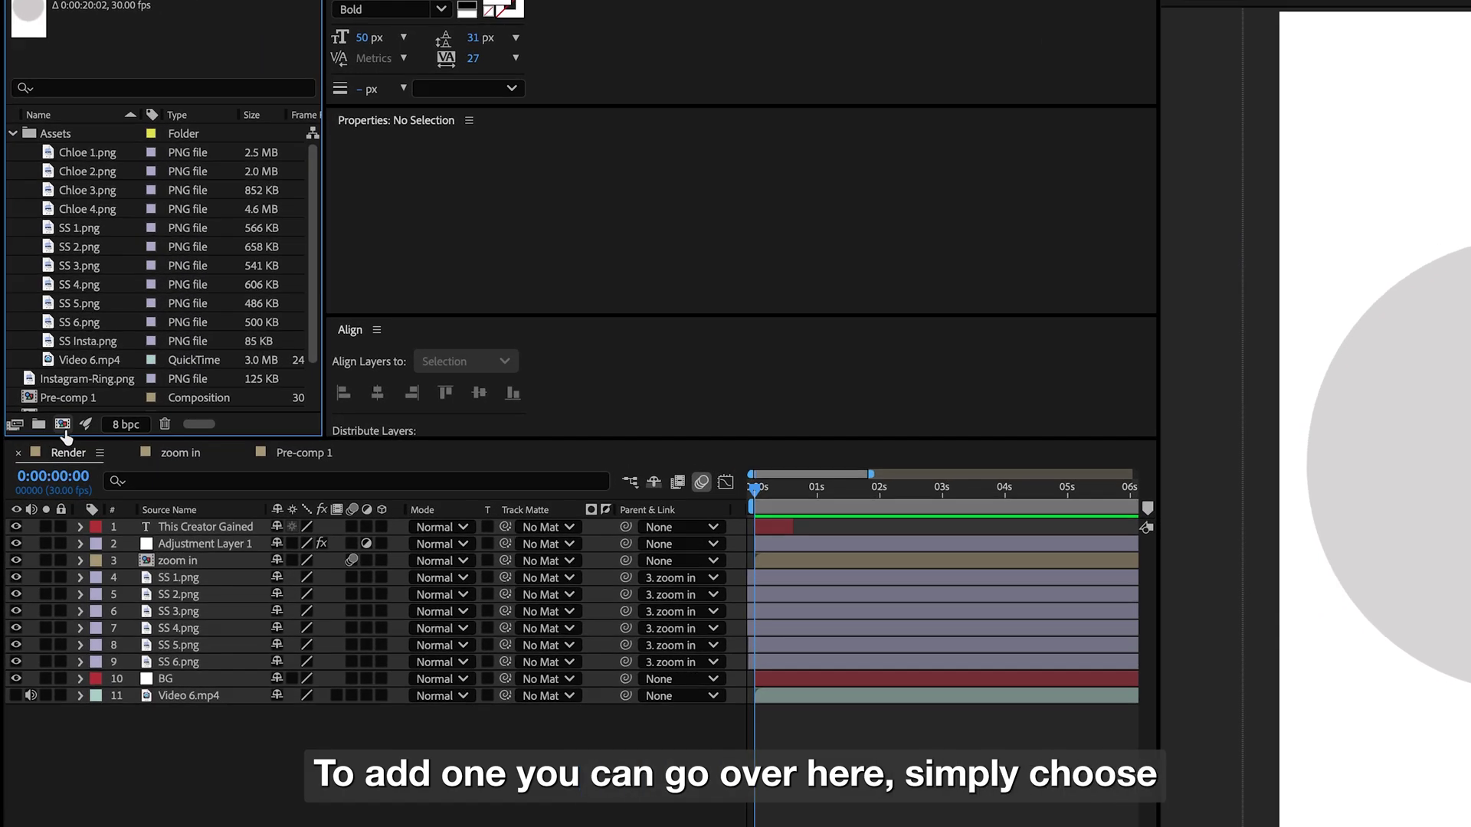
# Add a white (FFFFFF) full-frame 1080×1920 solid, White Solid 1, above the BG layer.
pyautogui.press('super+n')
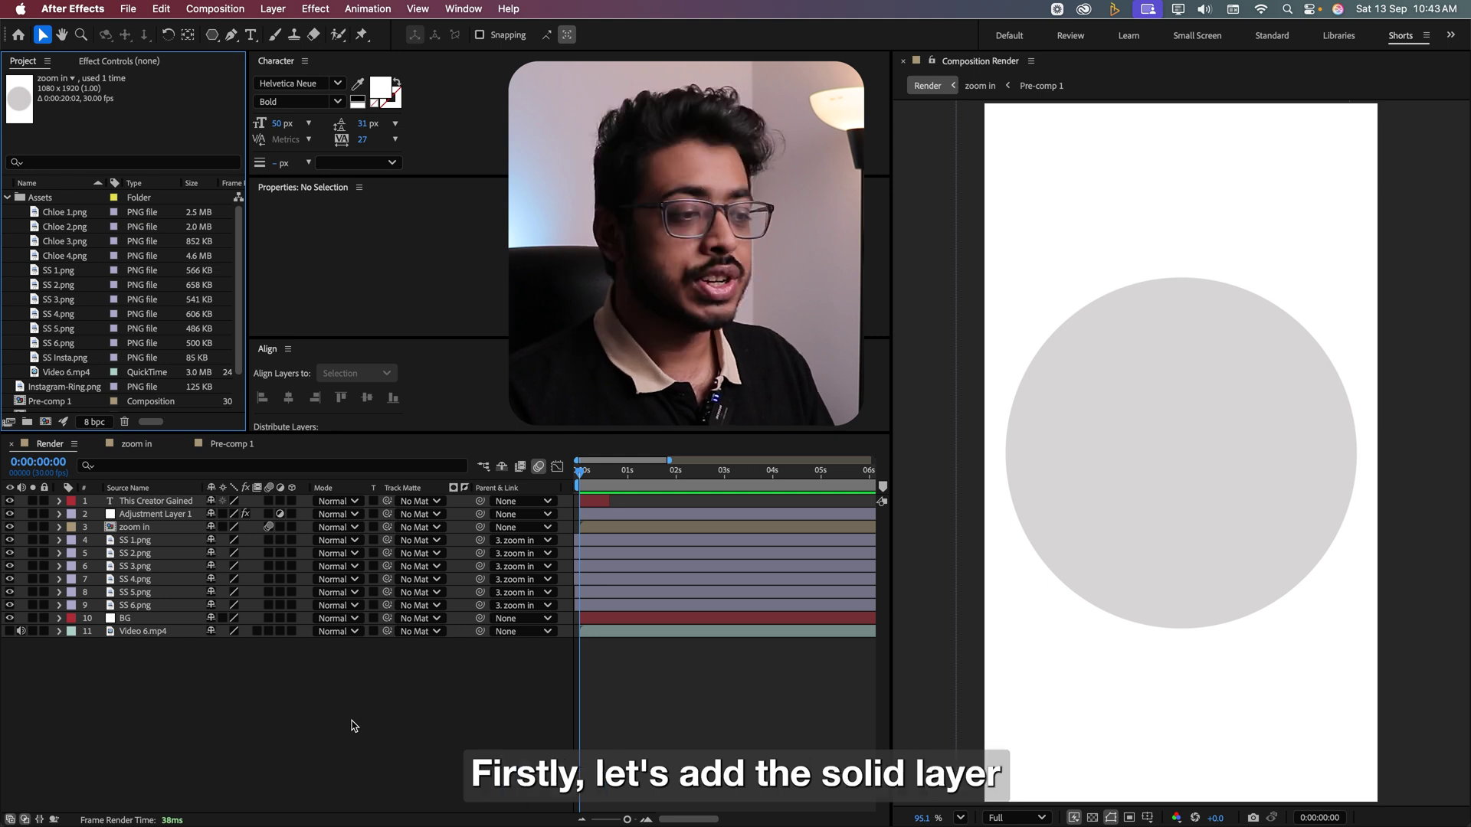
pyautogui.click(175, 619)
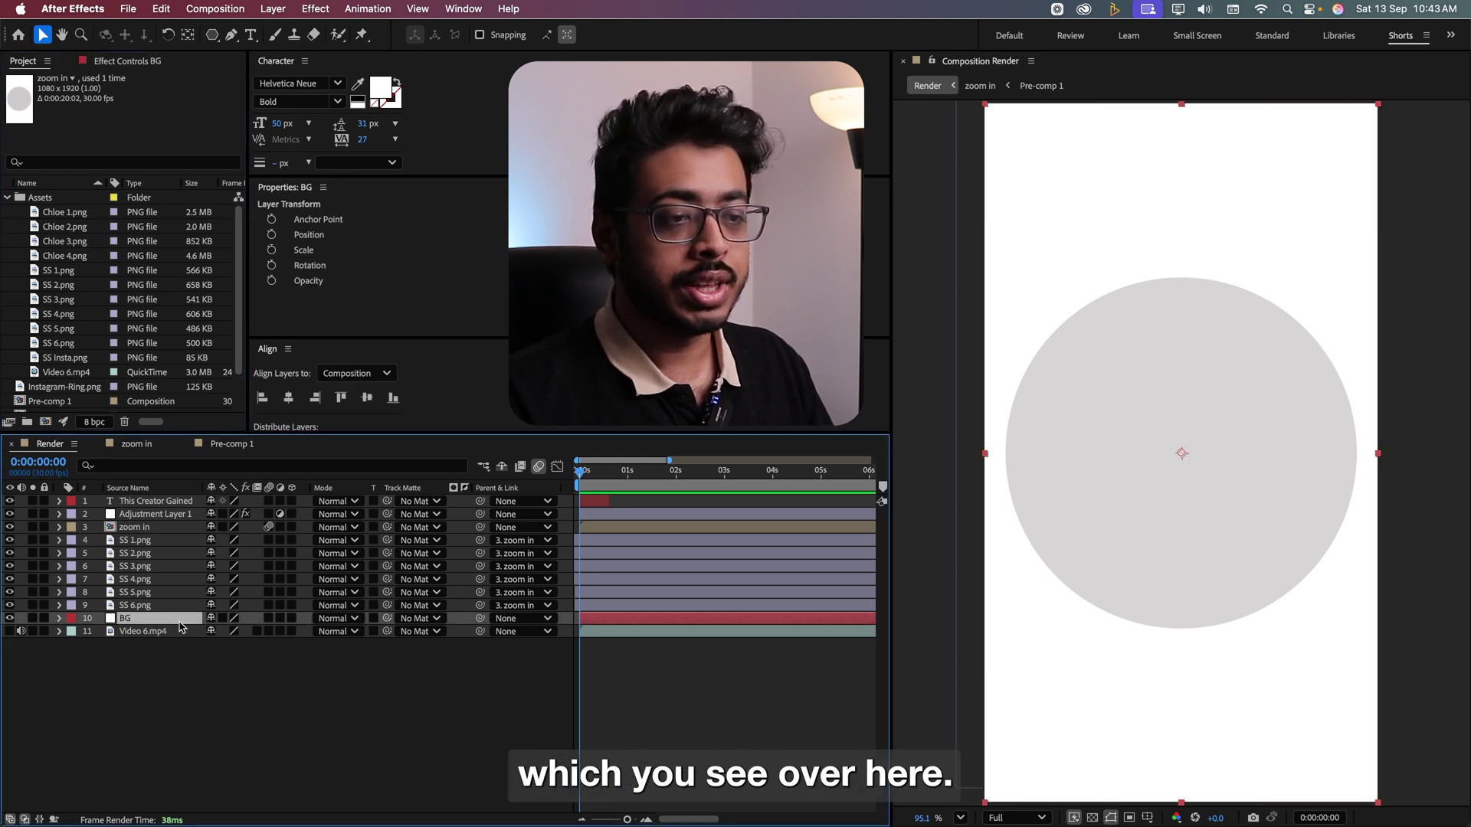
pyautogui.rightClick(173, 694)
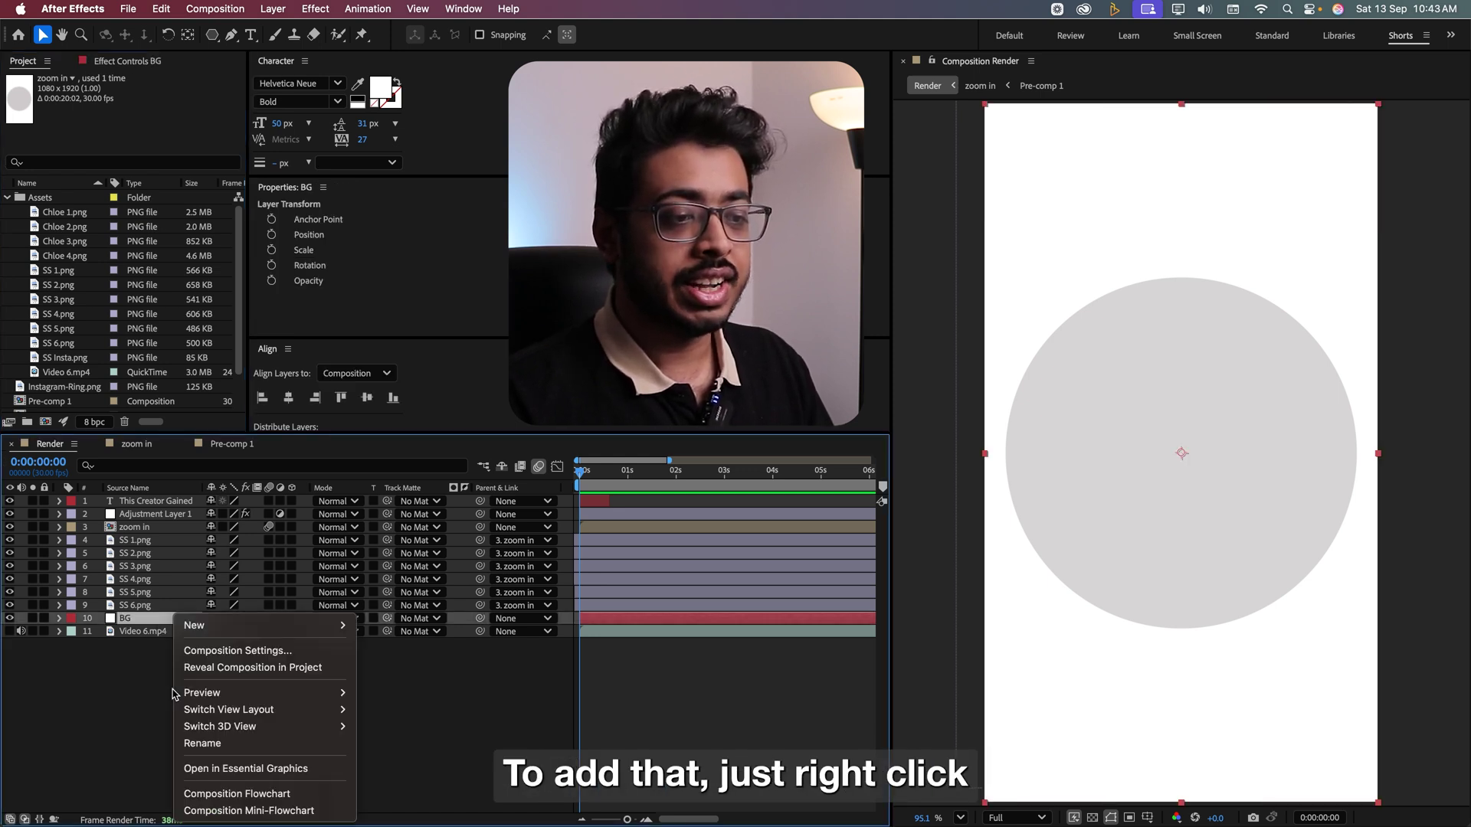
pyautogui.moveTo(199, 627)
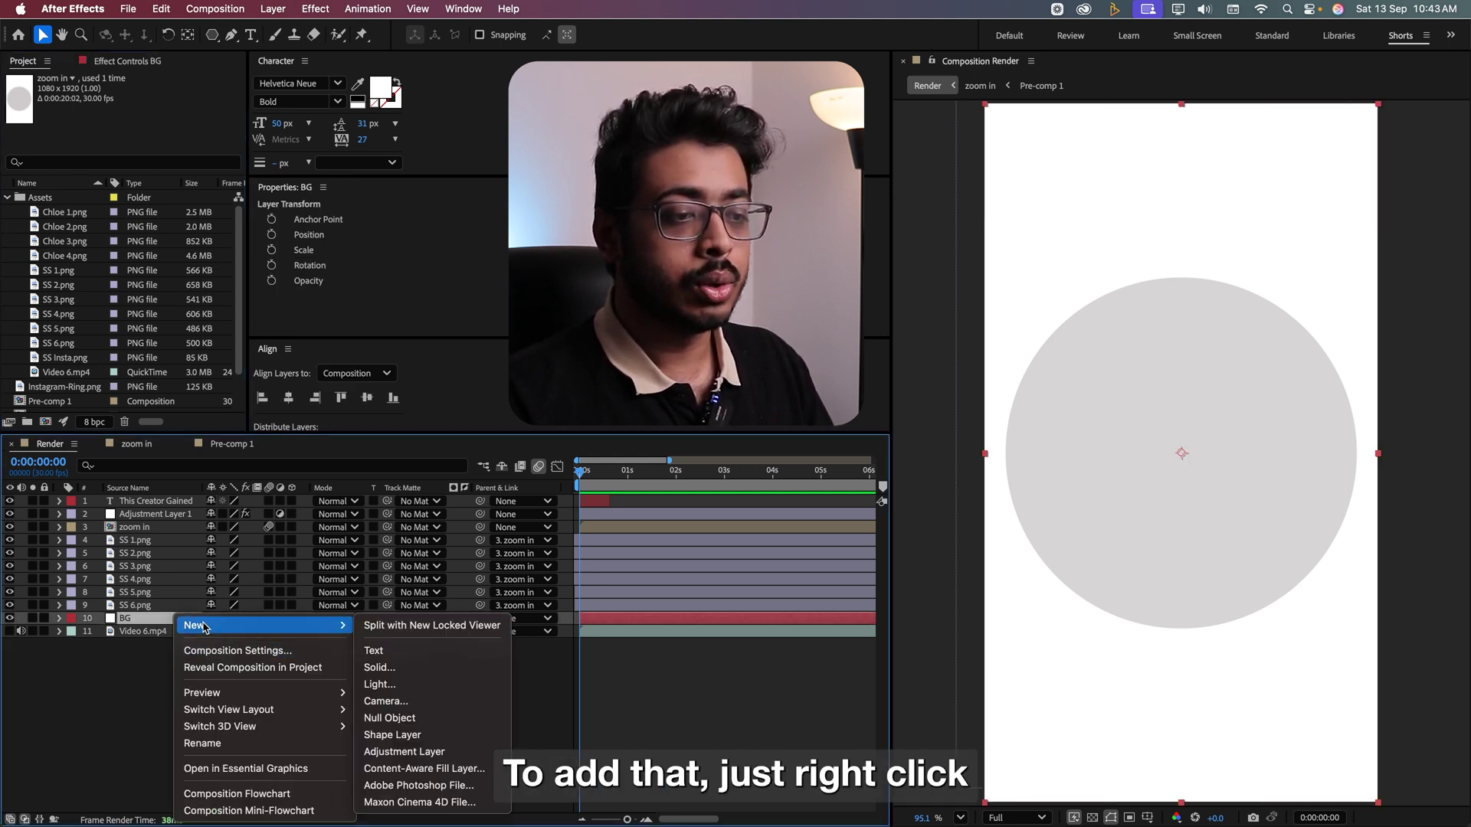
pyautogui.click(409, 670)
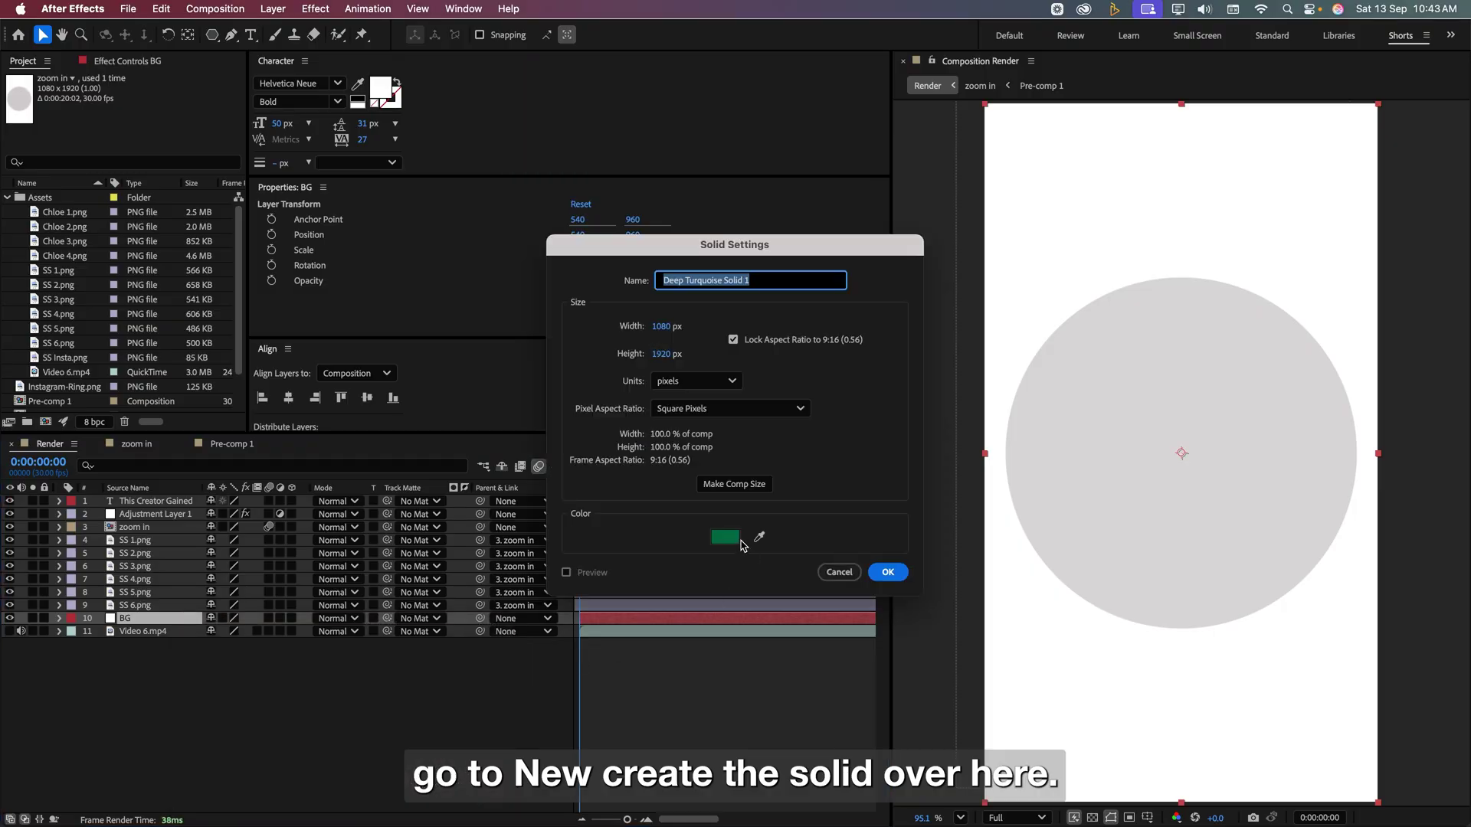
pyautogui.click(737, 541)
pyautogui.moveTo(623, 361); pyautogui.dragTo(552, 327)
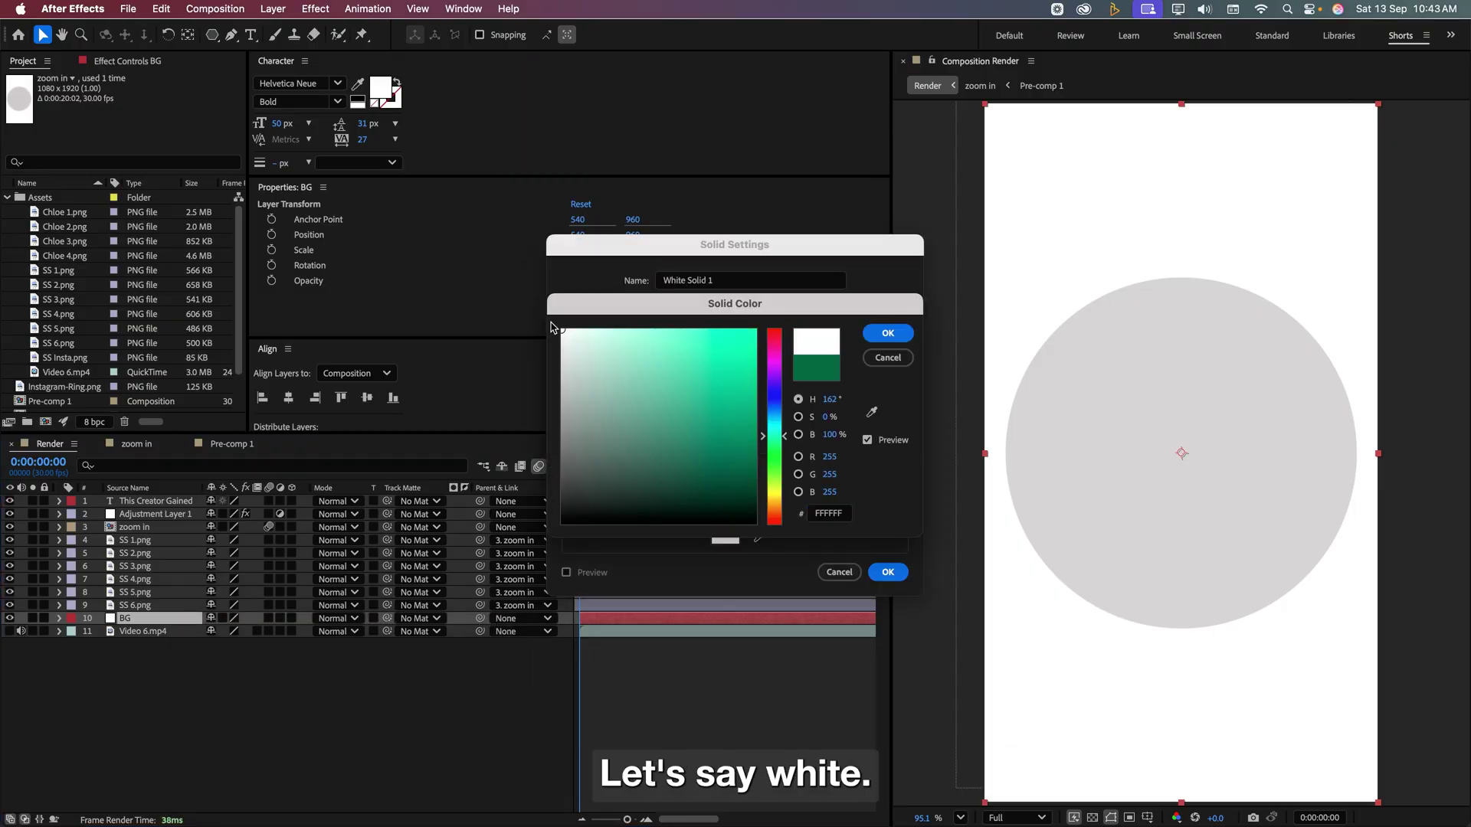
pyautogui.click(888, 334)
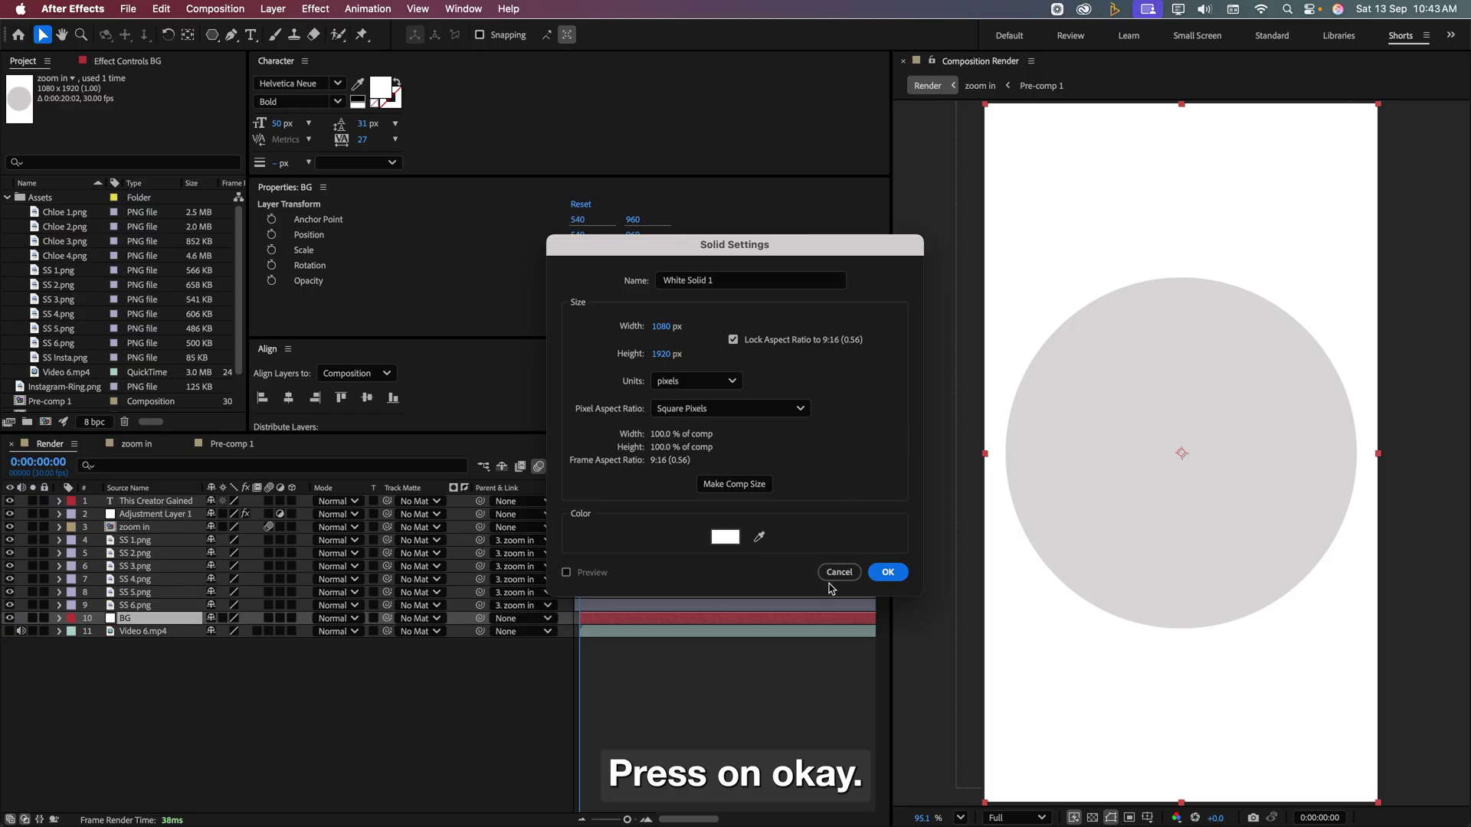
pyautogui.click(887, 572)
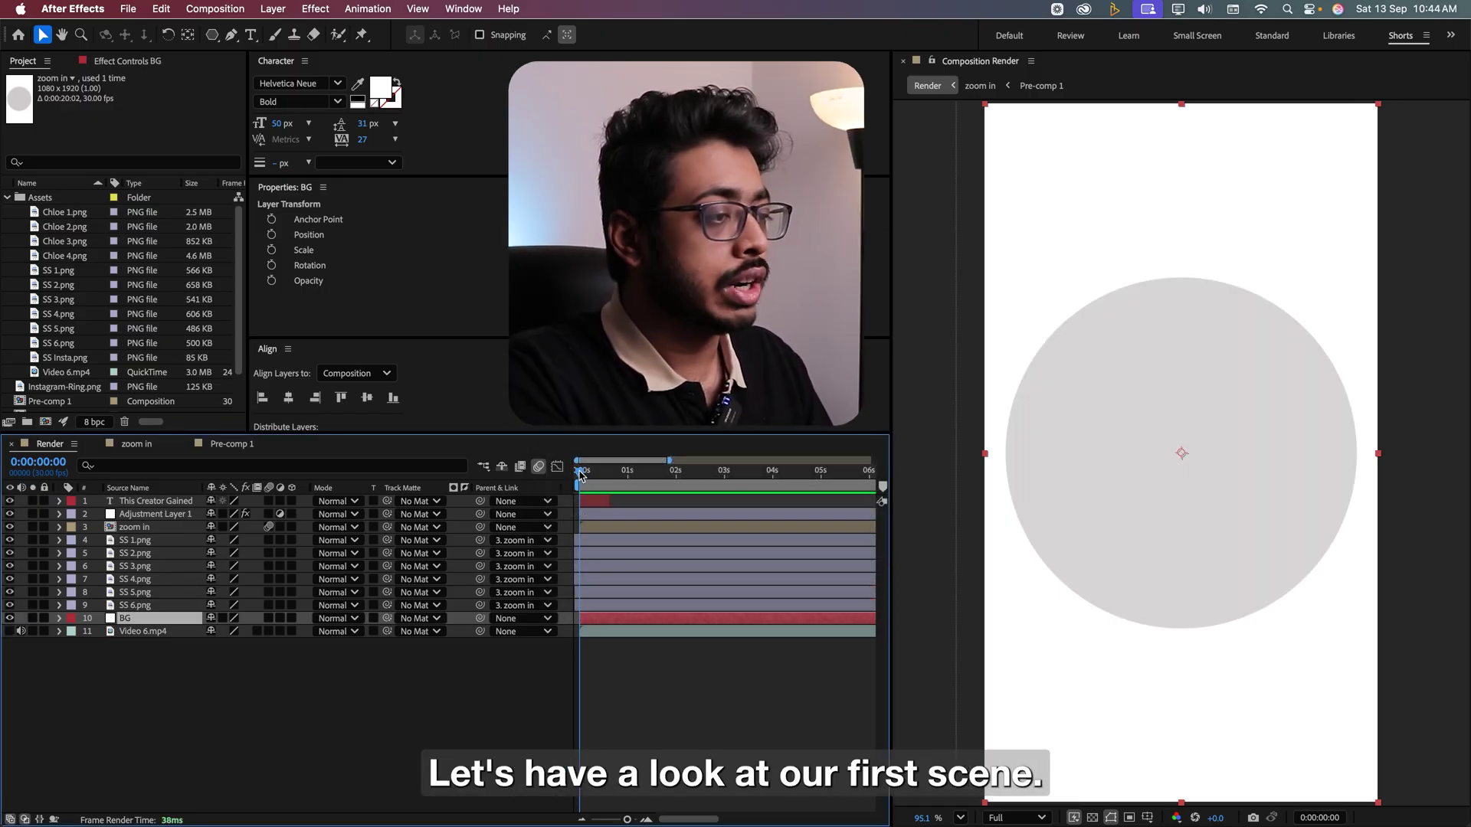
# Scrub the Render timeline through the first scene's title, then rewind Pre-comp 1 to frame 0.
pyautogui.moveTo(580, 475); pyautogui.dragTo(594, 480)
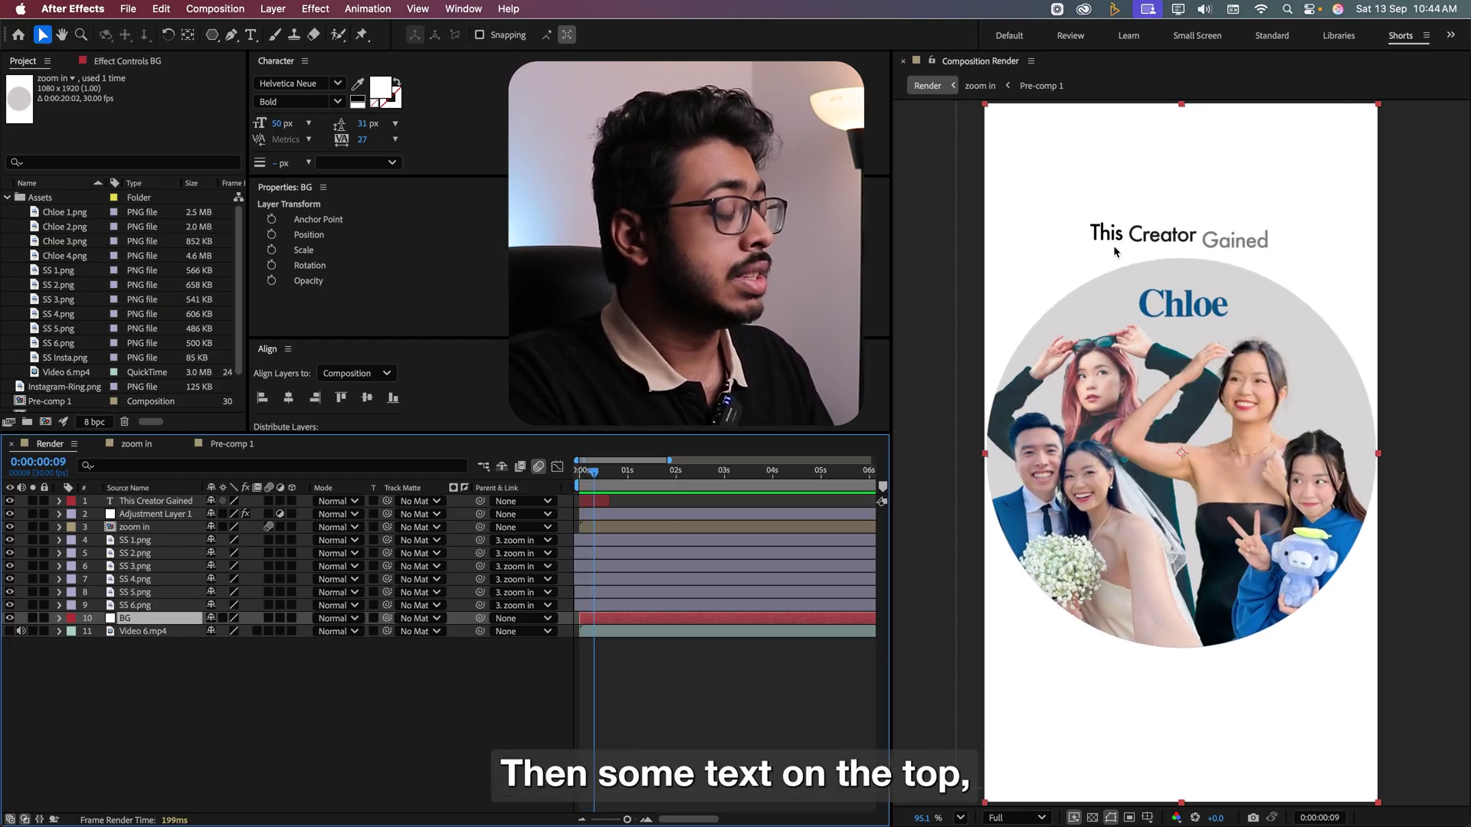
pyautogui.moveTo(595, 474); pyautogui.dragTo(624, 500)
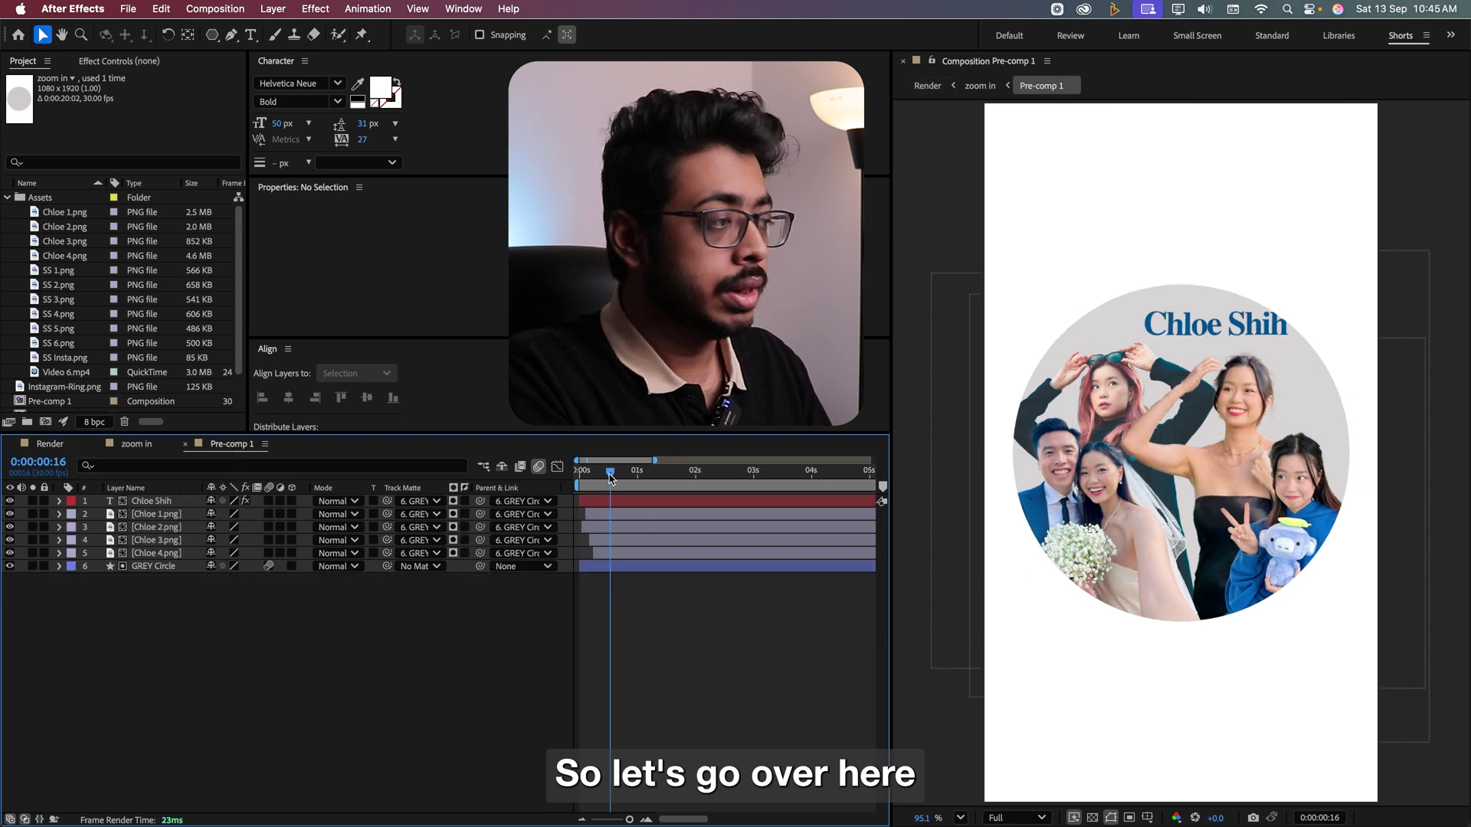
pyautogui.moveTo(611, 479); pyautogui.dragTo(579, 479)
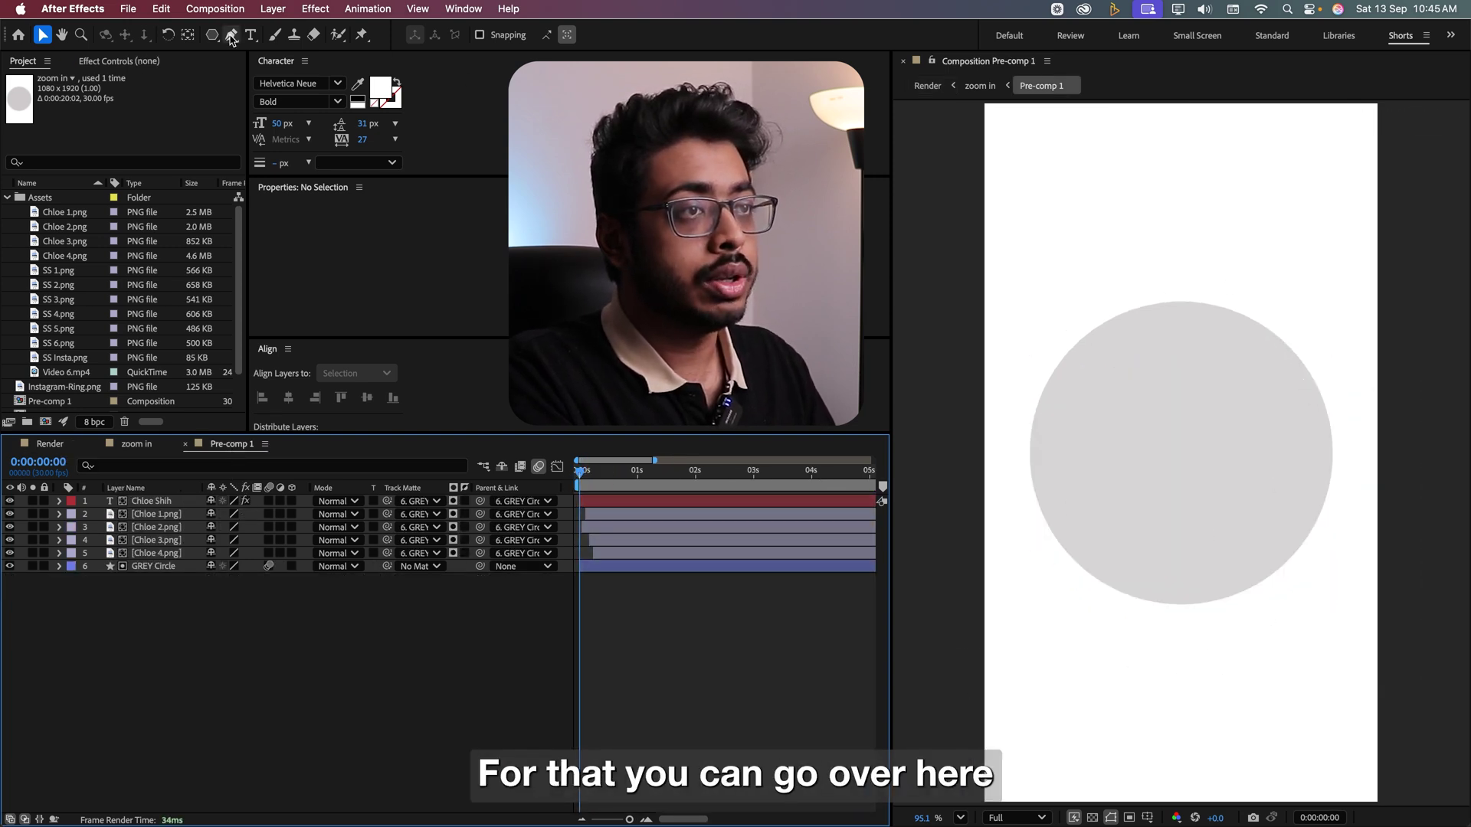
pyautogui.click(214, 39)
pyautogui.click(244, 74)
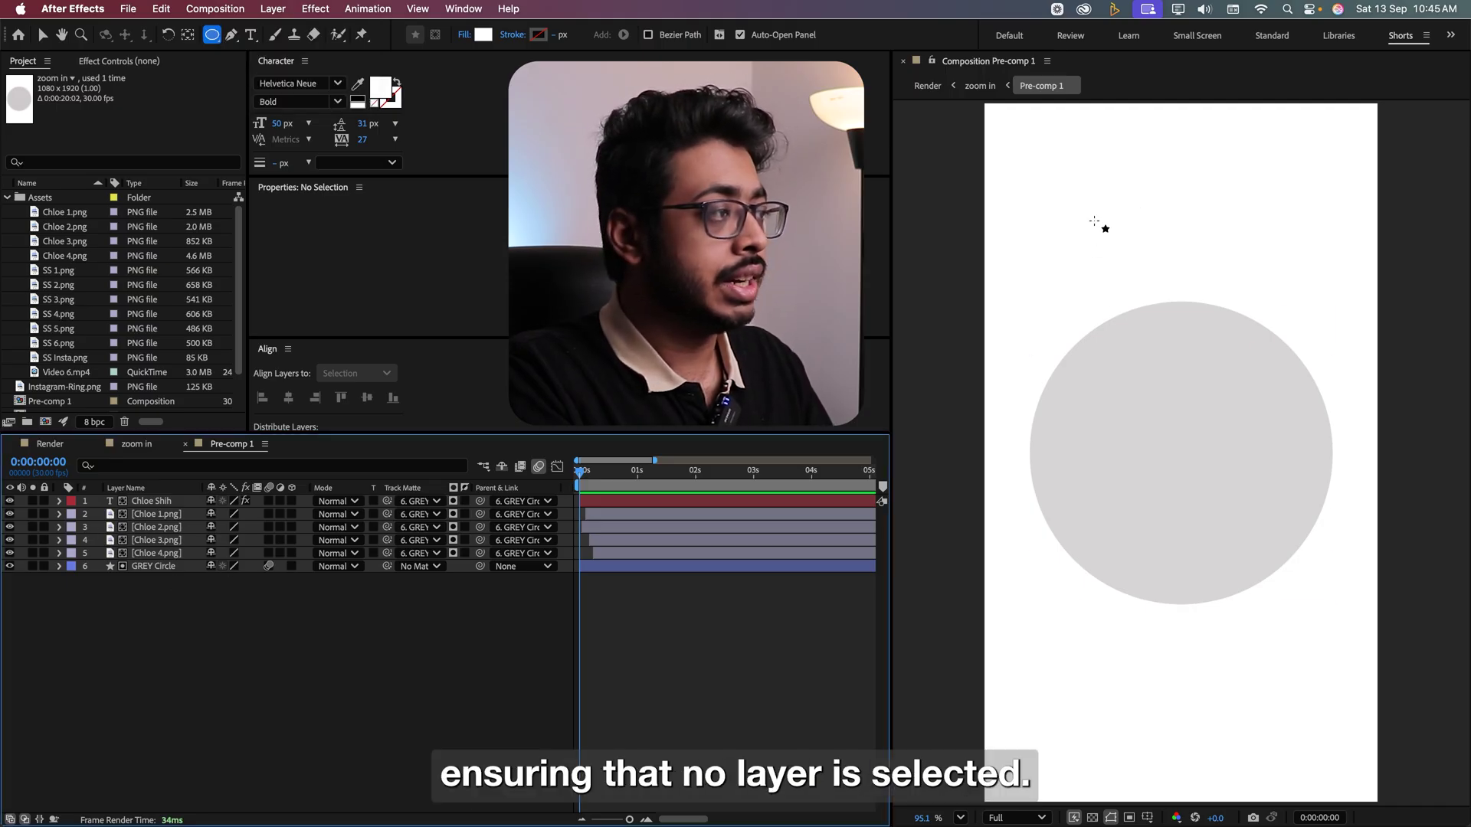
pyautogui.moveTo(1071, 186); pyautogui.dragTo(1342, 475)
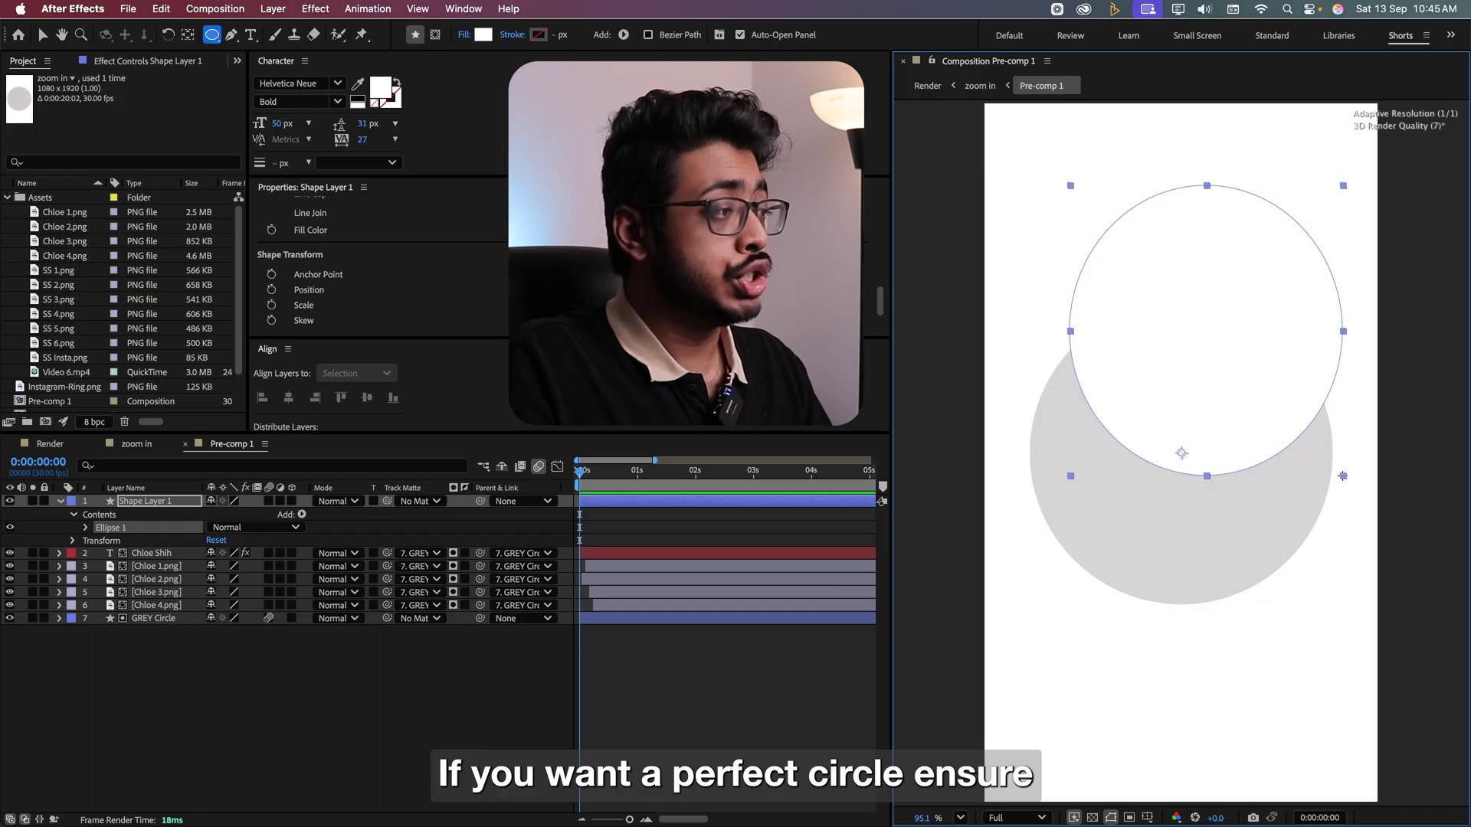
pyautogui.moveTo(1343, 476); pyautogui.dragTo(1349, 479)
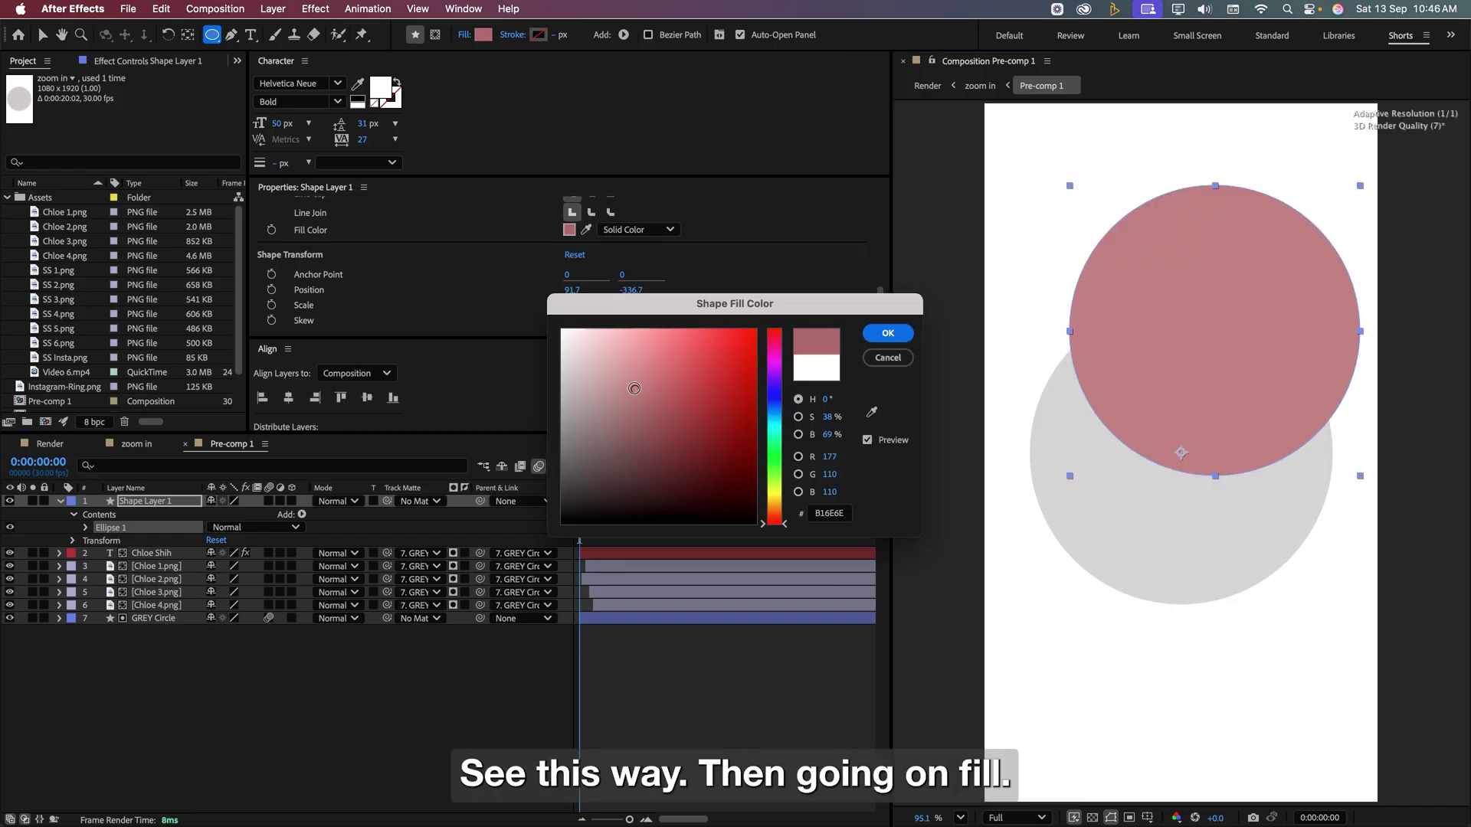
pyautogui.moveTo(601, 402)
pyautogui.mouseDown()
pyautogui.moveTo(594, 433)
pyautogui.moveTo(579, 413)
pyautogui.moveTo(574, 437)
pyautogui.mouseUp()
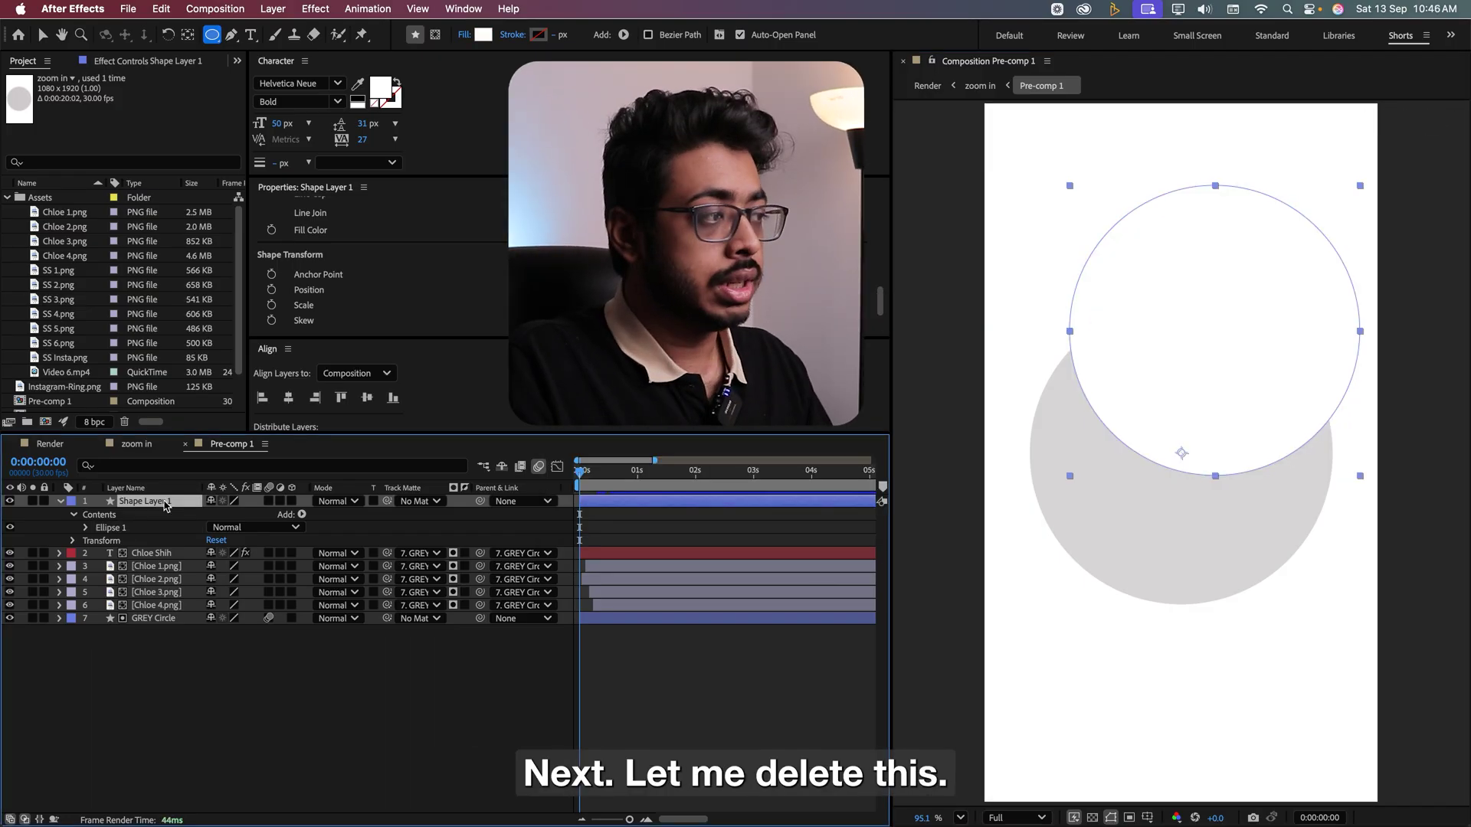
pyautogui.press('Delete')
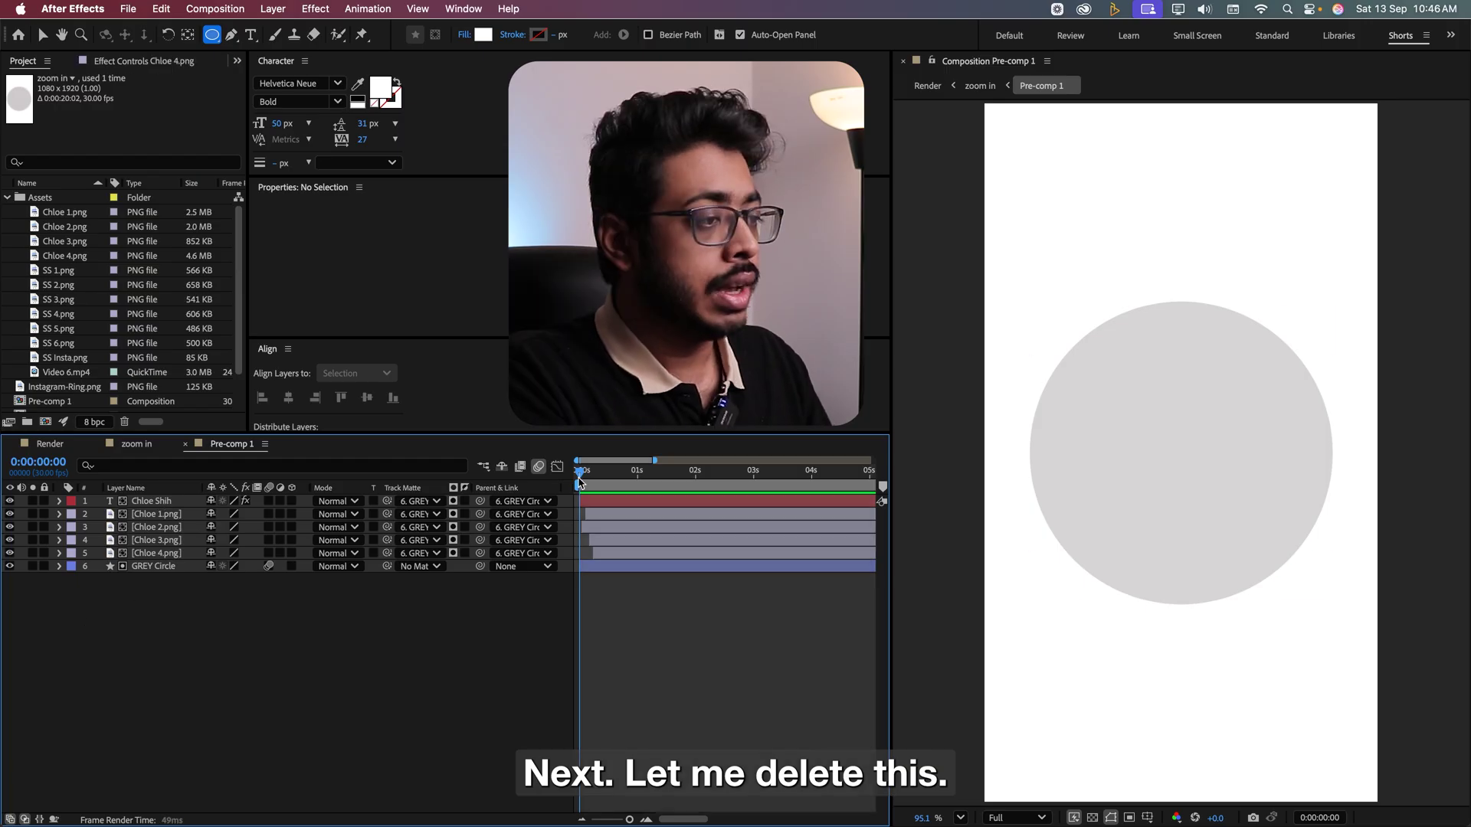
pyautogui.click(580, 481)
pyautogui.moveTo(580, 482); pyautogui.dragTo(594, 481)
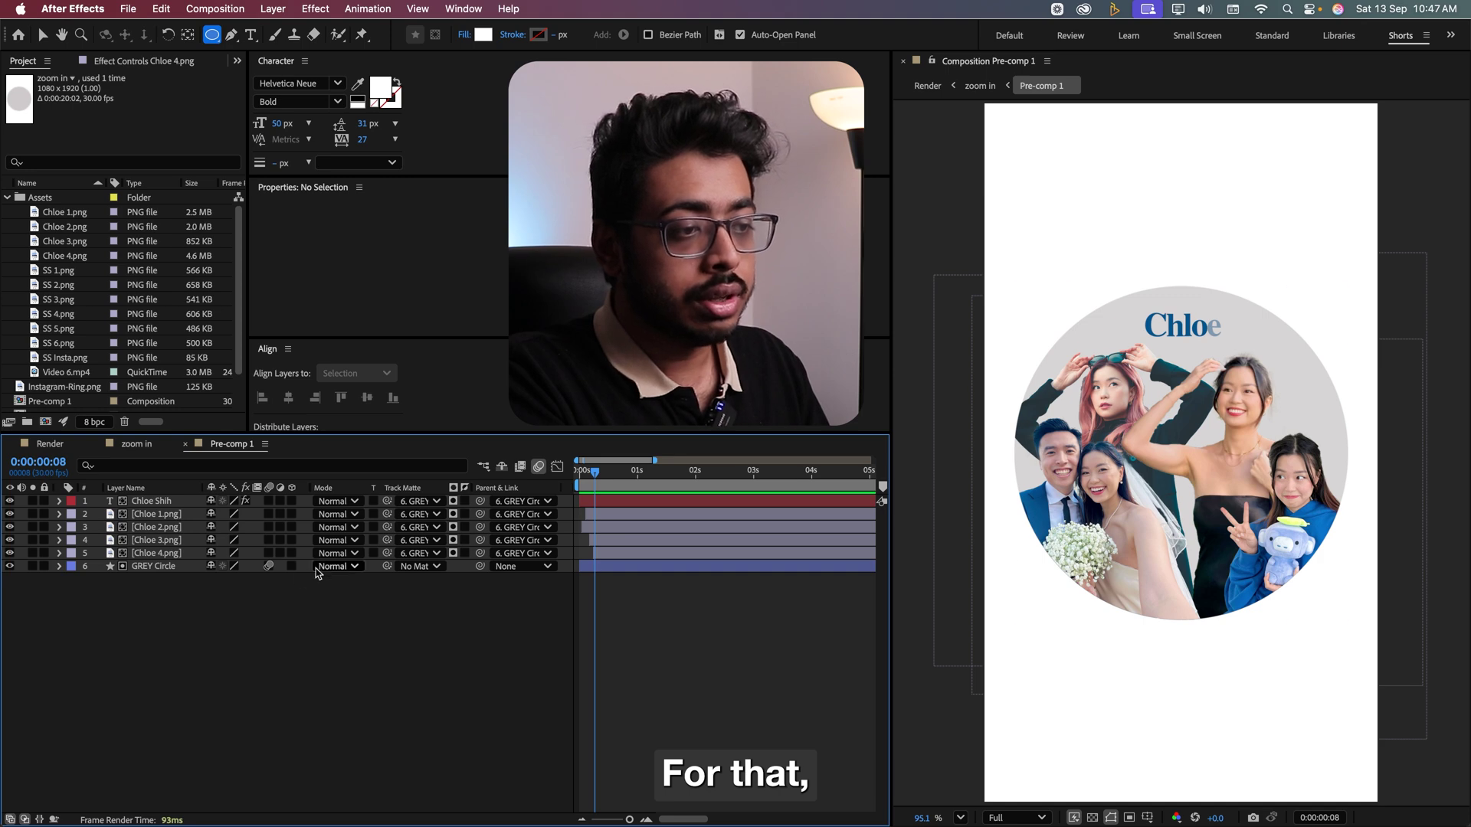
pyautogui.moveTo(386, 558); pyautogui.dragTo(87, 573)
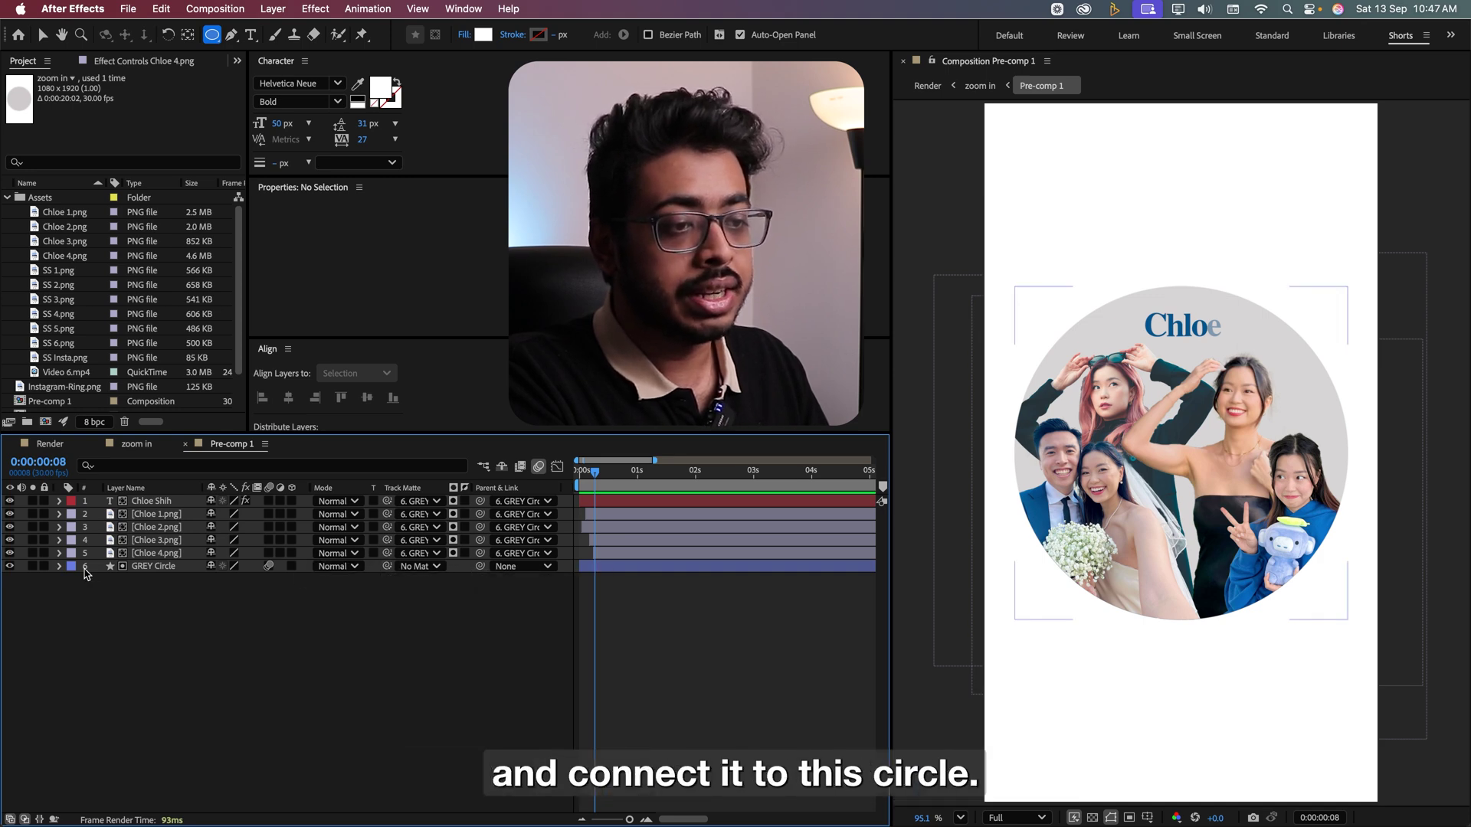
pyautogui.click(429, 553)
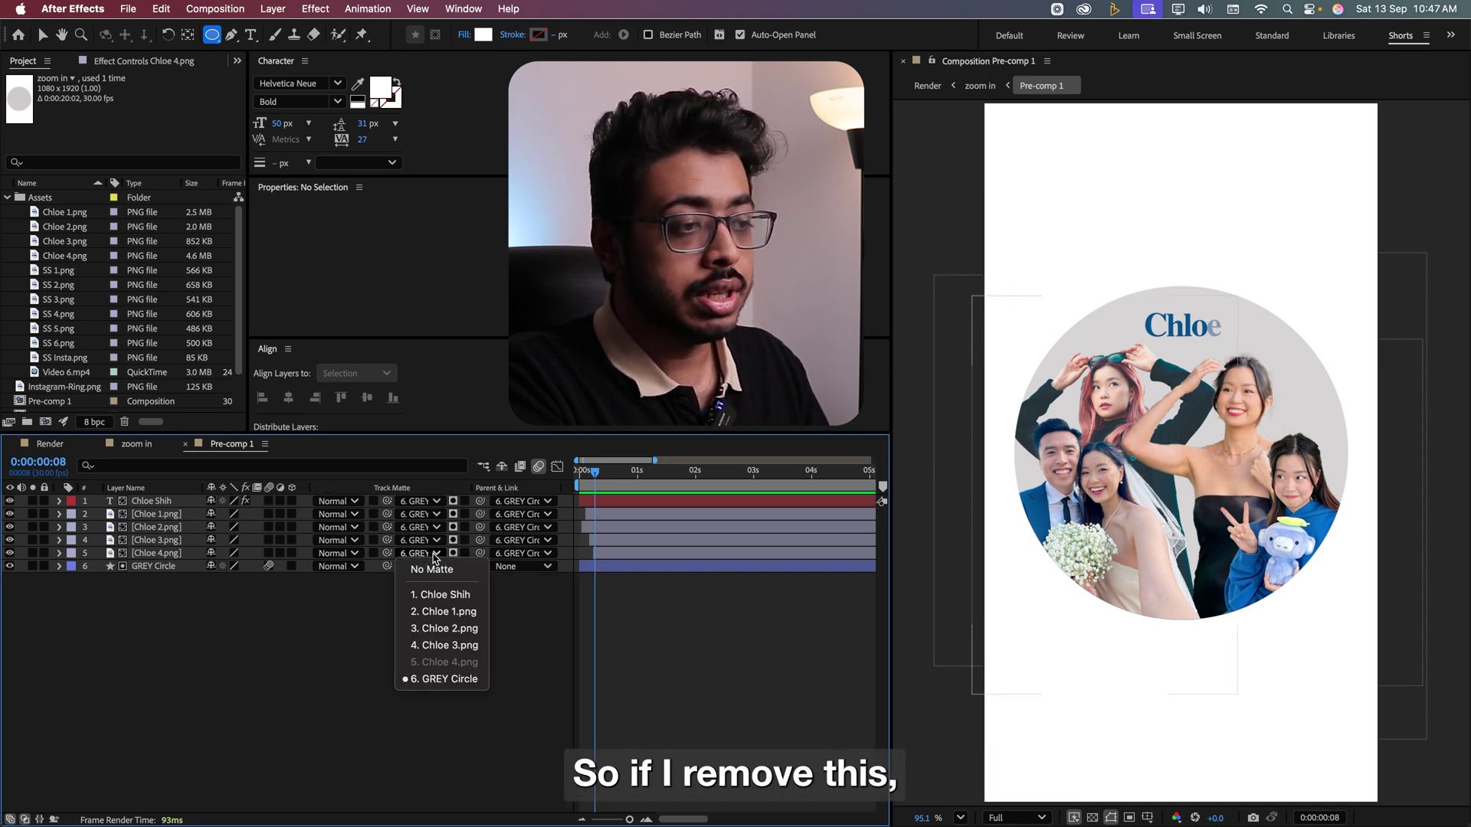
pyautogui.click(429, 571)
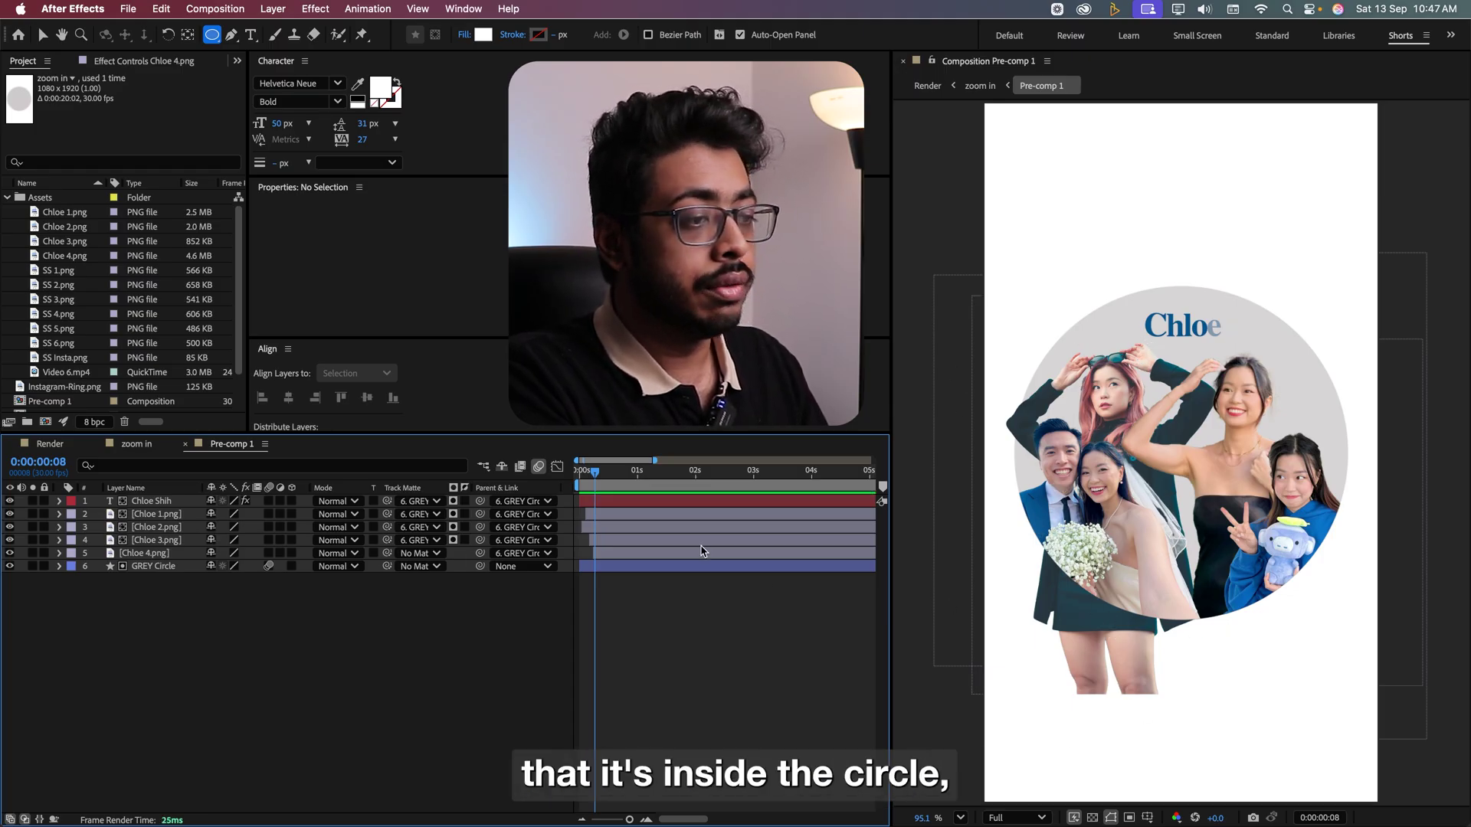
pyautogui.moveTo(386, 560); pyautogui.dragTo(172, 571)
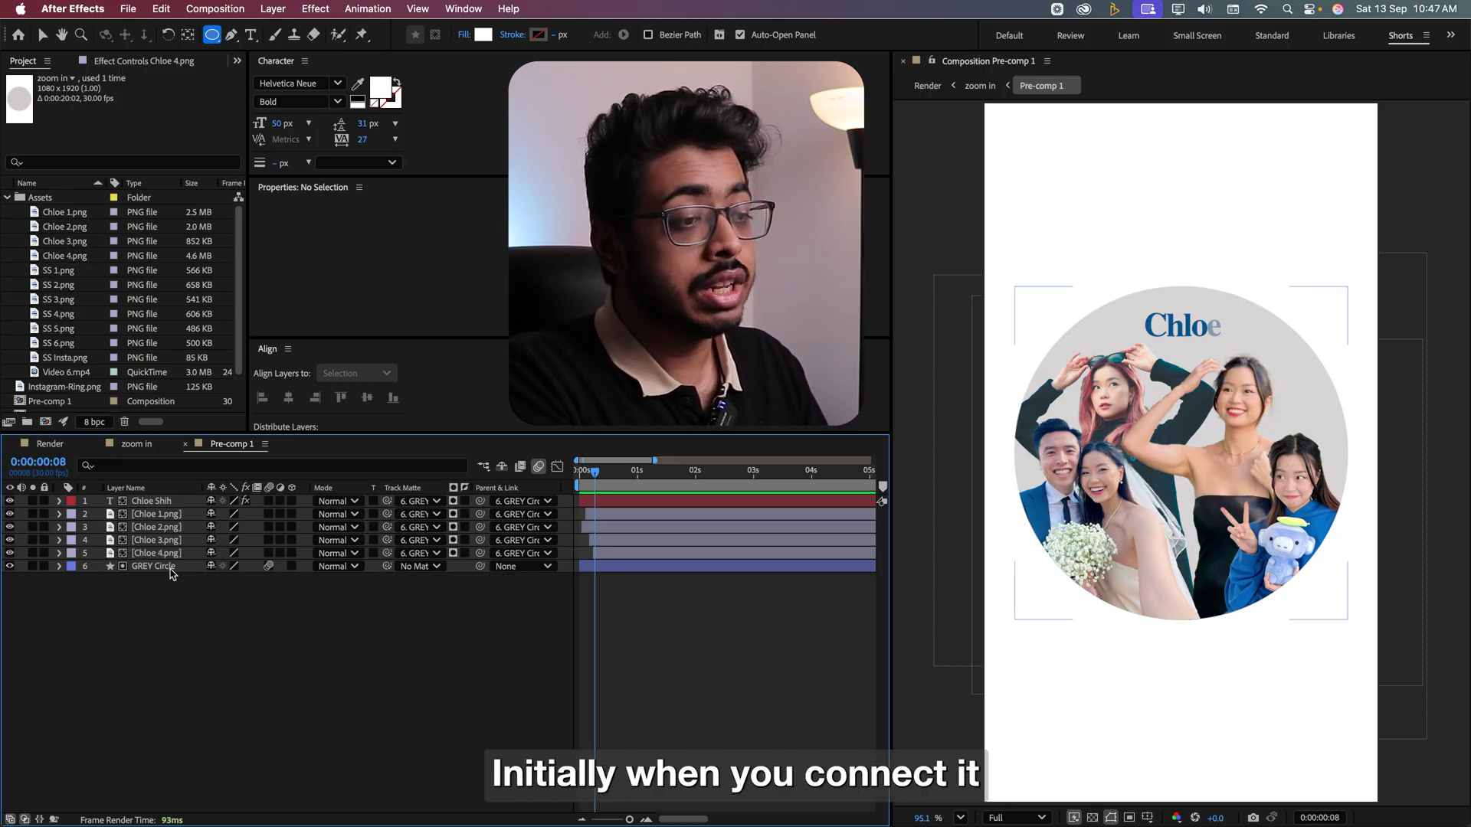
pyautogui.click(9, 567)
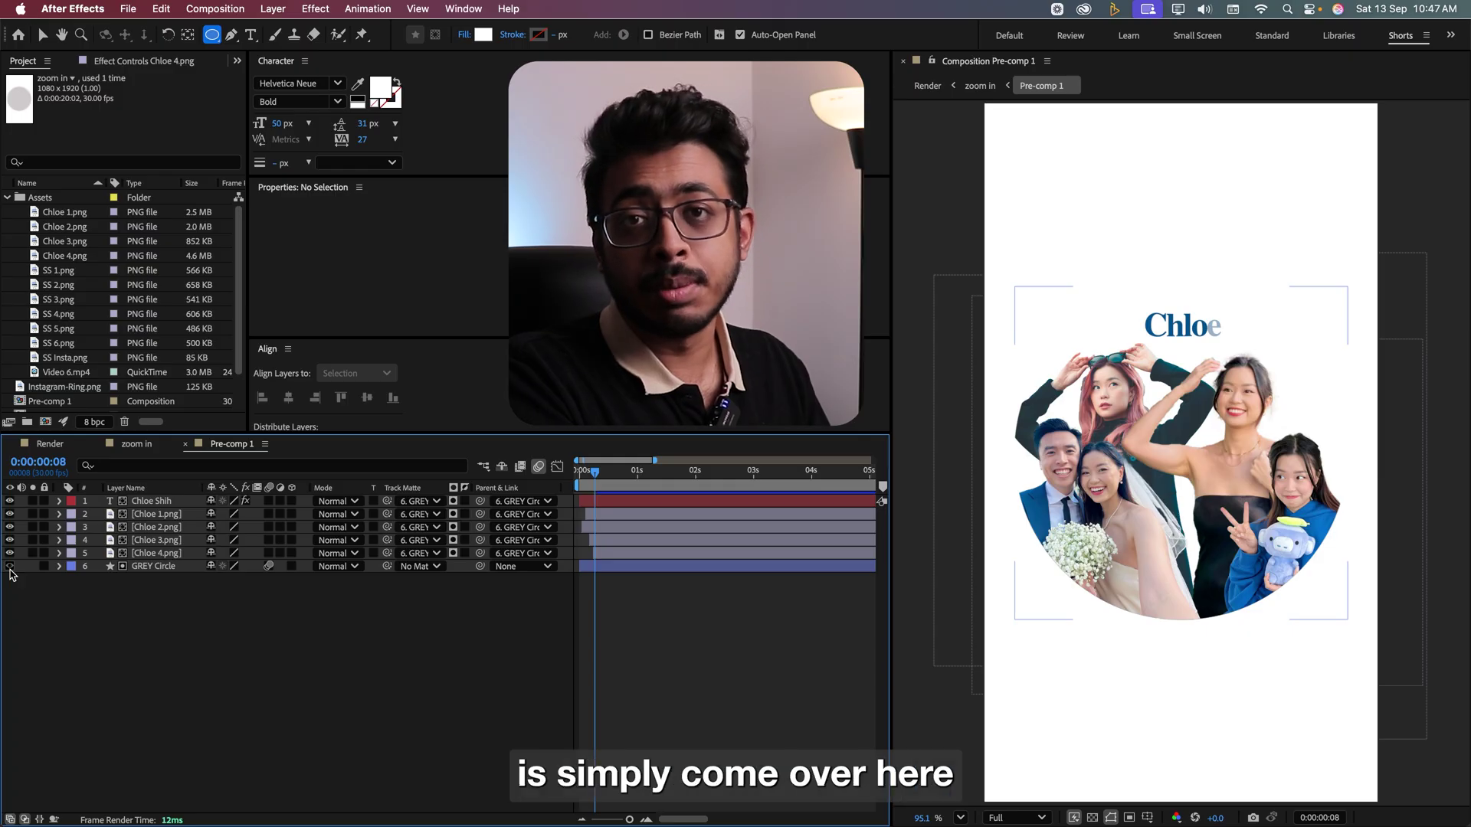
pyautogui.click(10, 567)
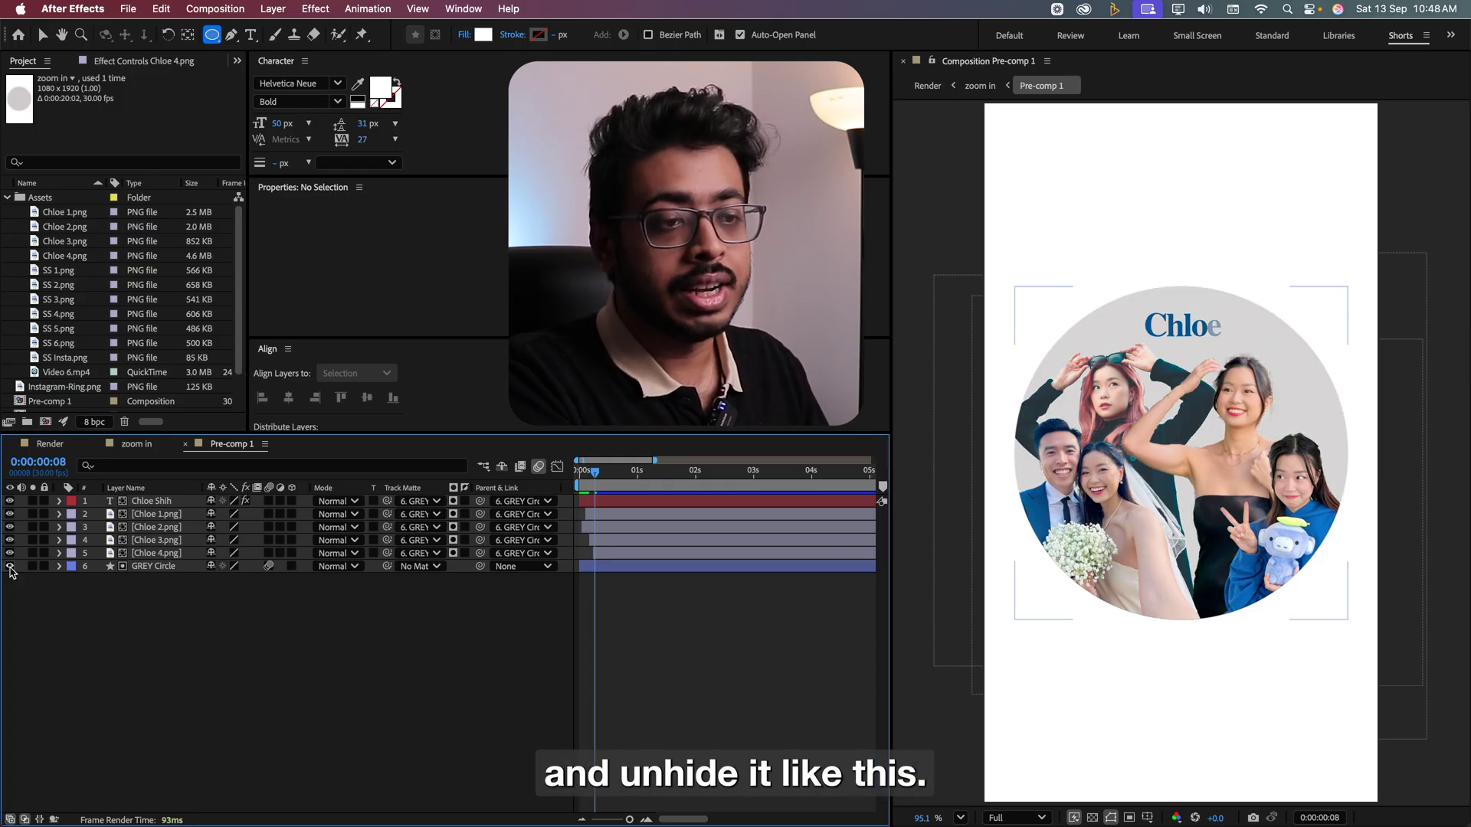
pyautogui.moveTo(581, 473); pyautogui.dragTo(610, 481)
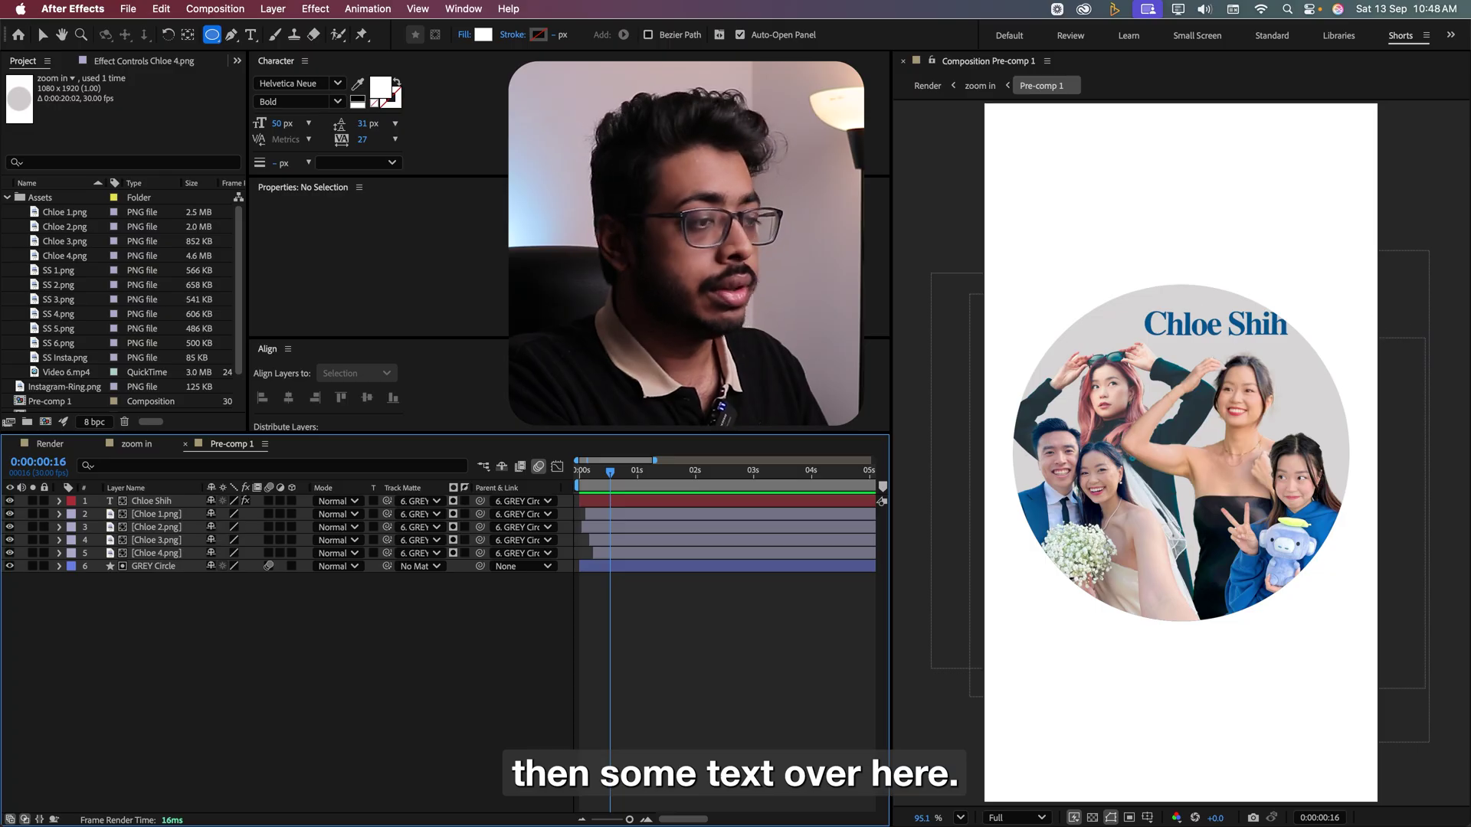
# Preview the existing creator-name title animation from the start of the timeline.
pyautogui.click(171, 502)
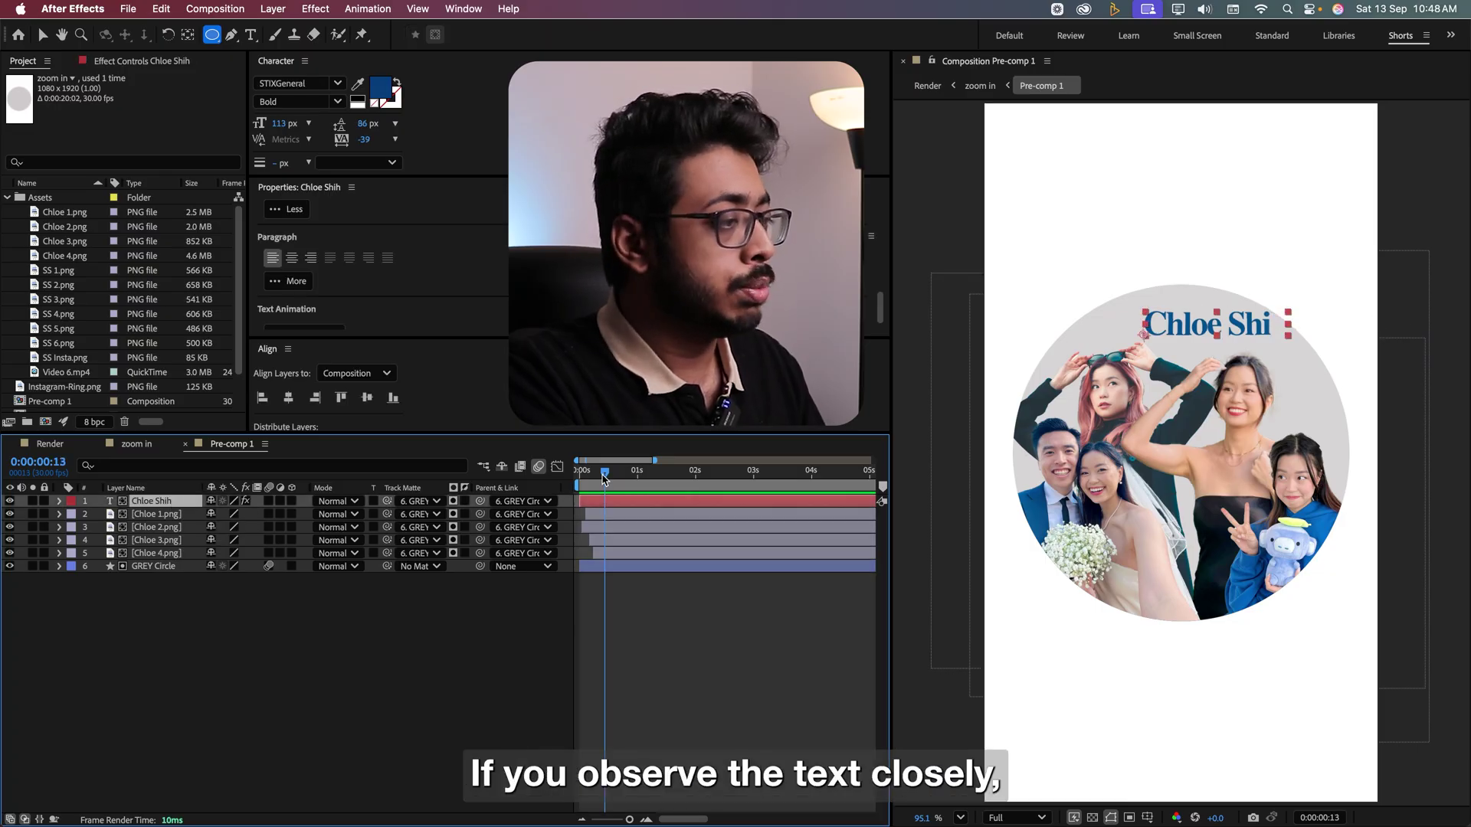
pyautogui.click(580, 473)
pyautogui.press('space')
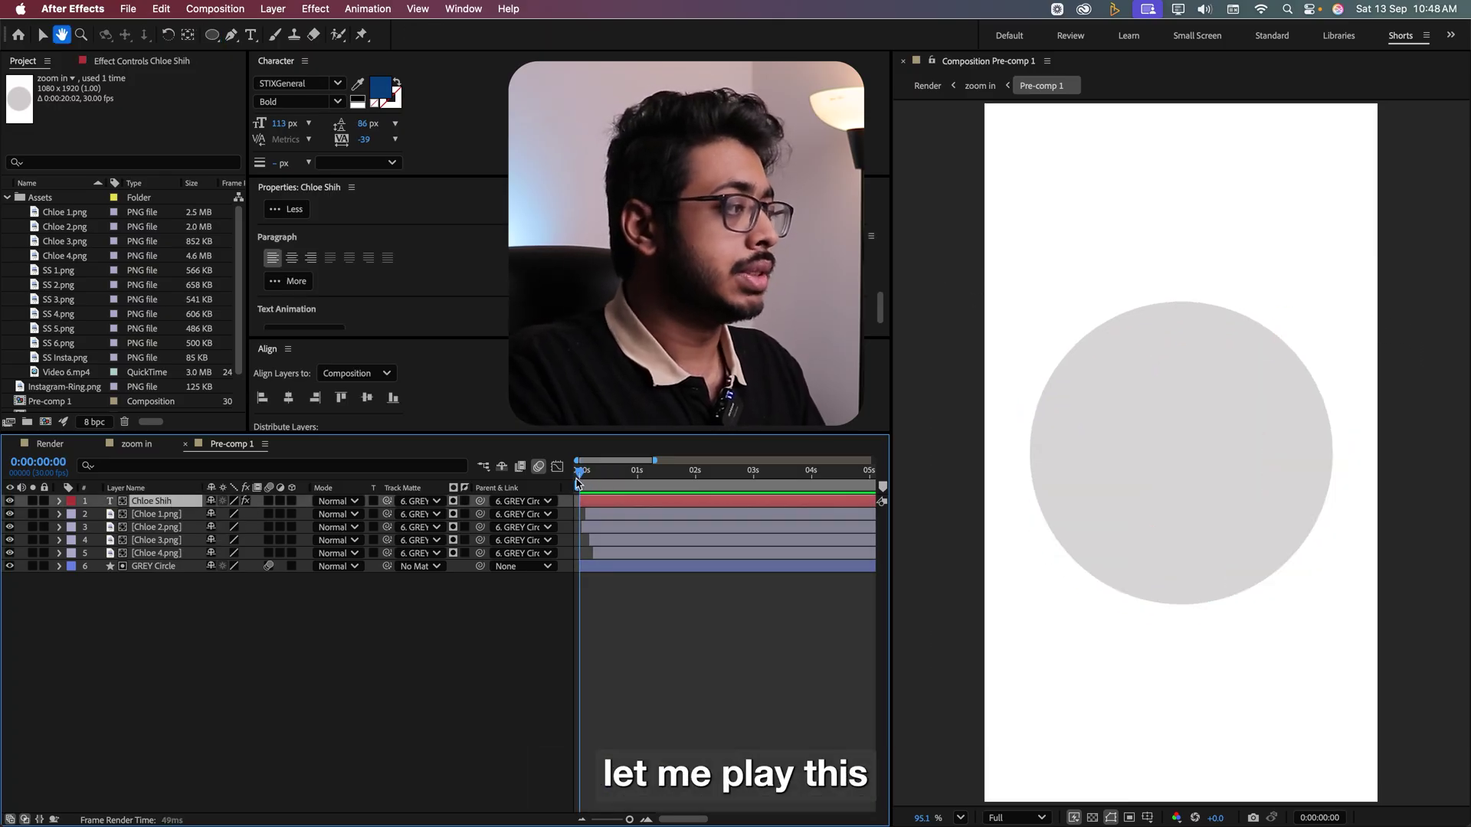
pyautogui.press('space')
pyautogui.press('space')
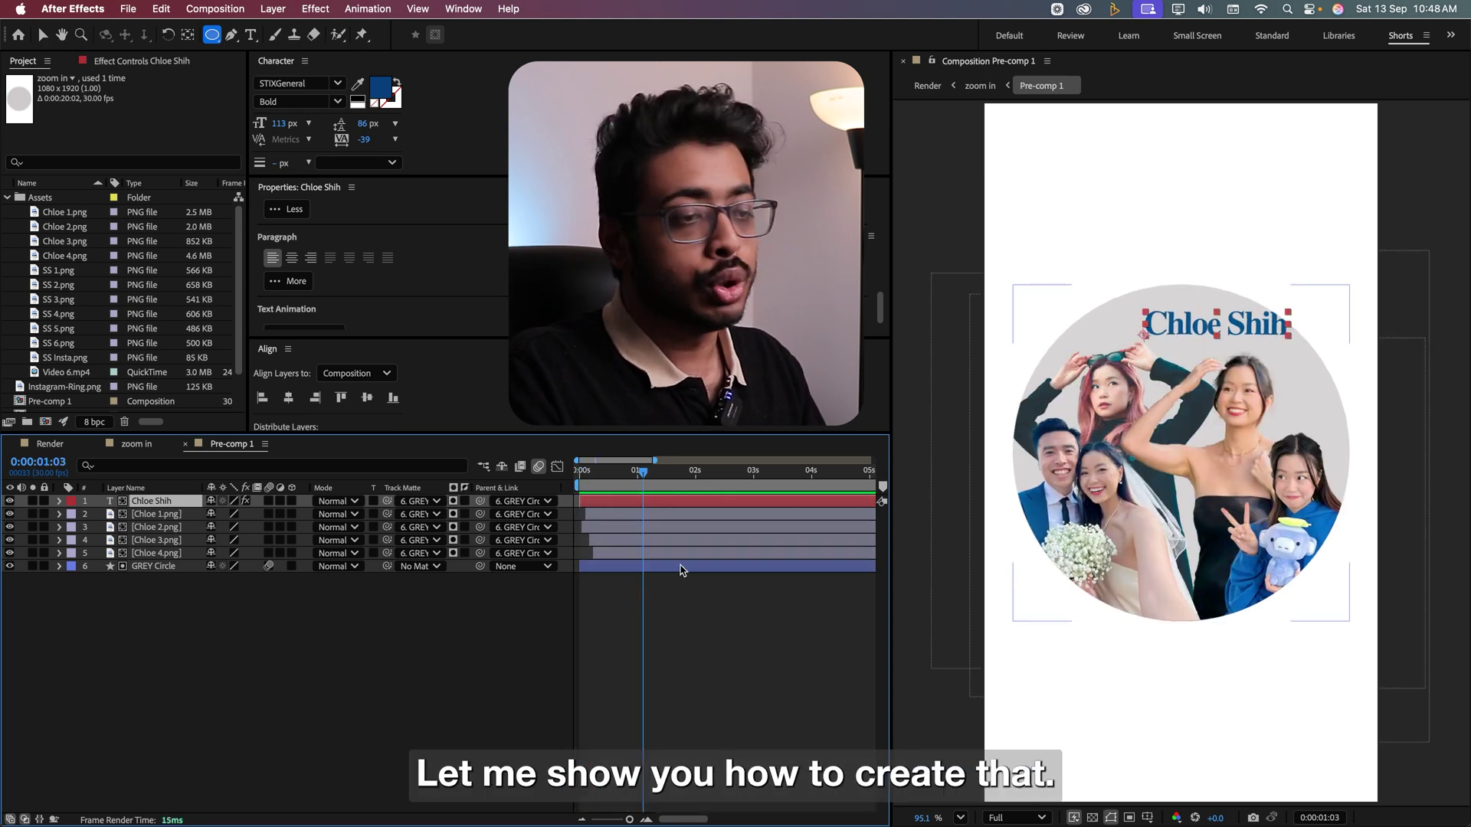
# Create a second creator-name text layer near the top and add an Opacity animator at 0%.
pyautogui.click(250, 35)
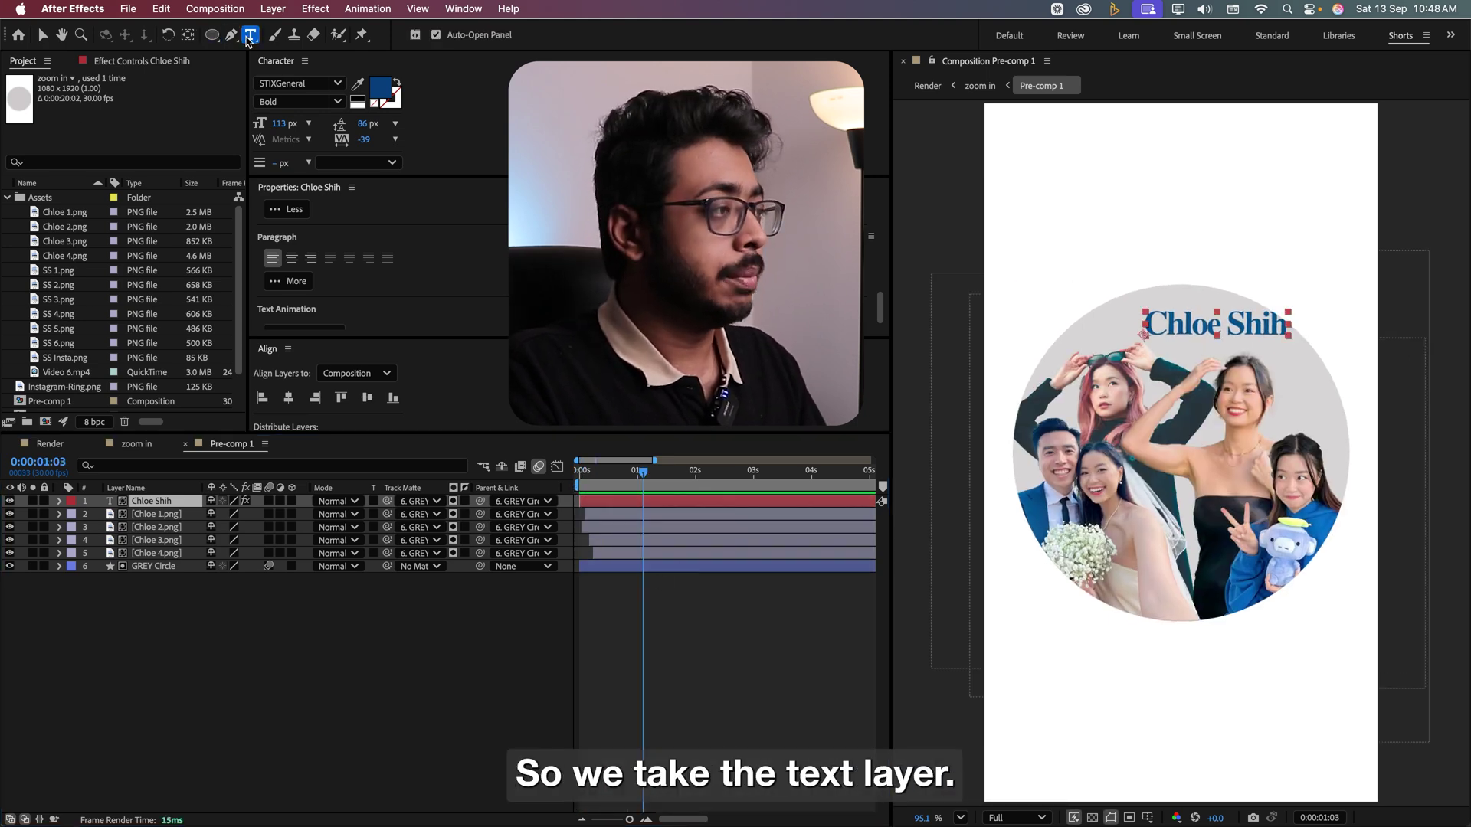
pyautogui.click(1069, 225)
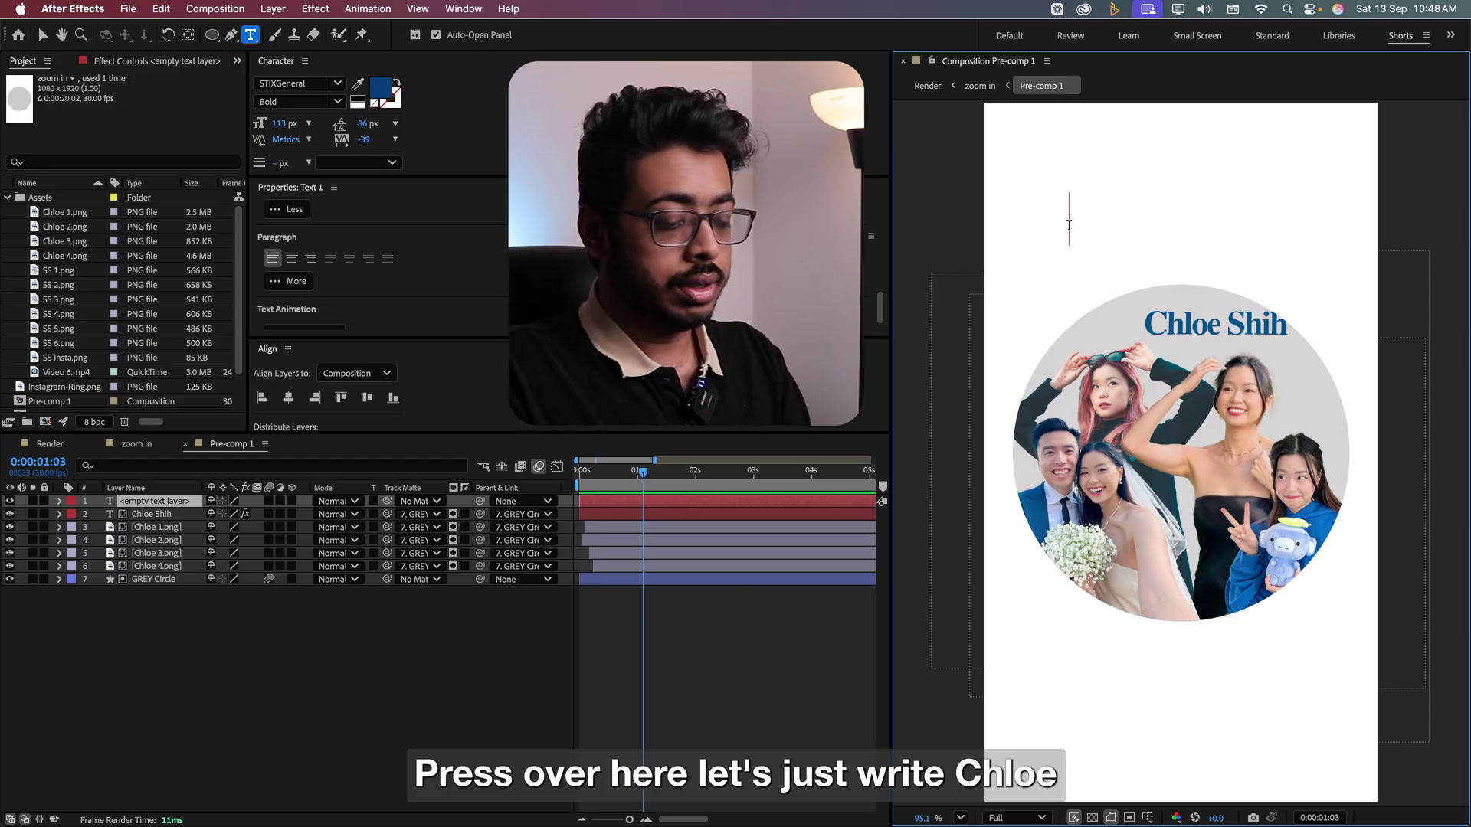
pyautogui.write('Chloe Shih')
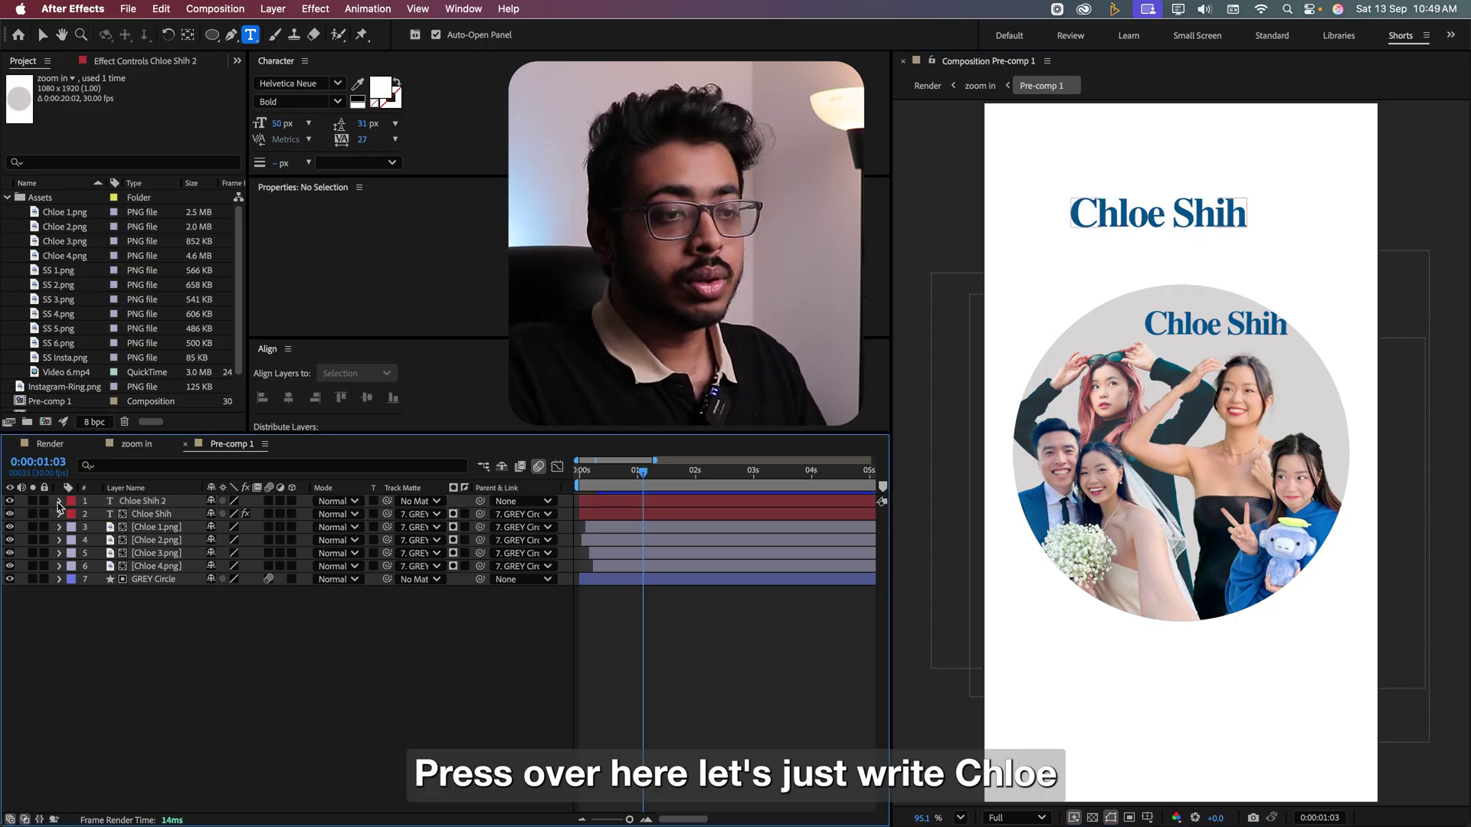
pyautogui.click(59, 501)
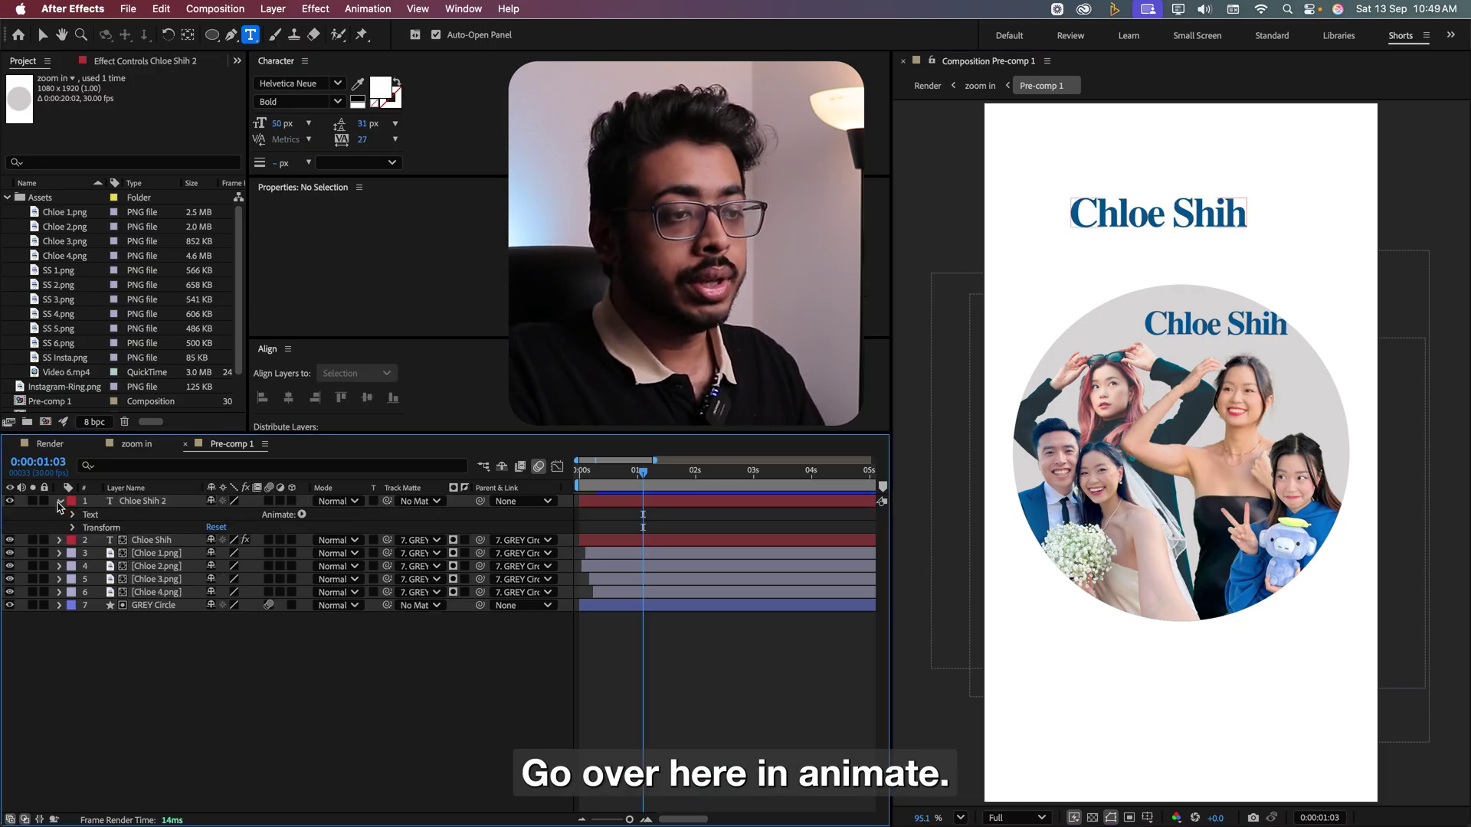
pyautogui.click(302, 515)
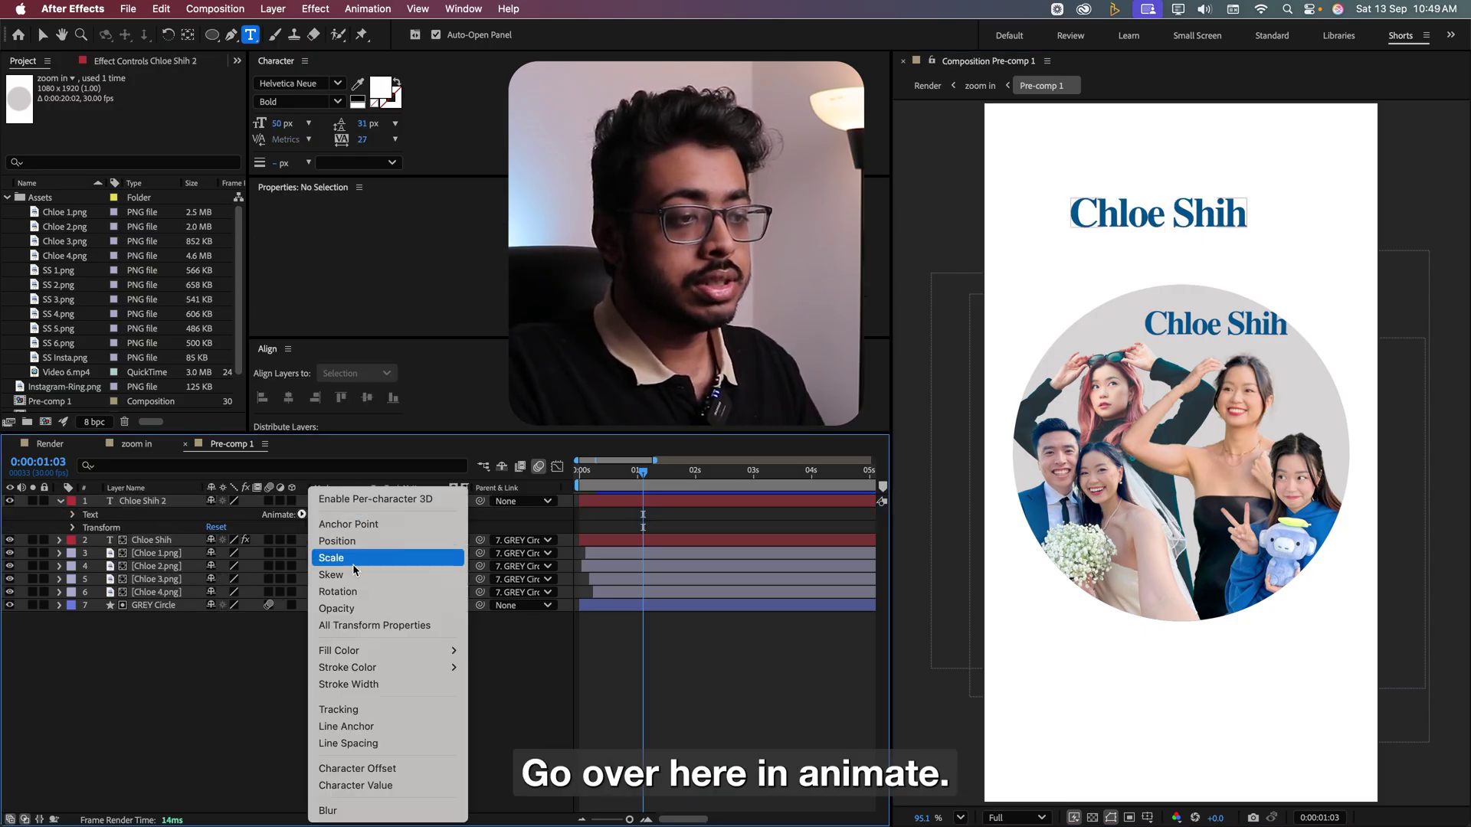
pyautogui.click(348, 607)
pyautogui.moveTo(217, 595); pyautogui.dragTo(55, 600)
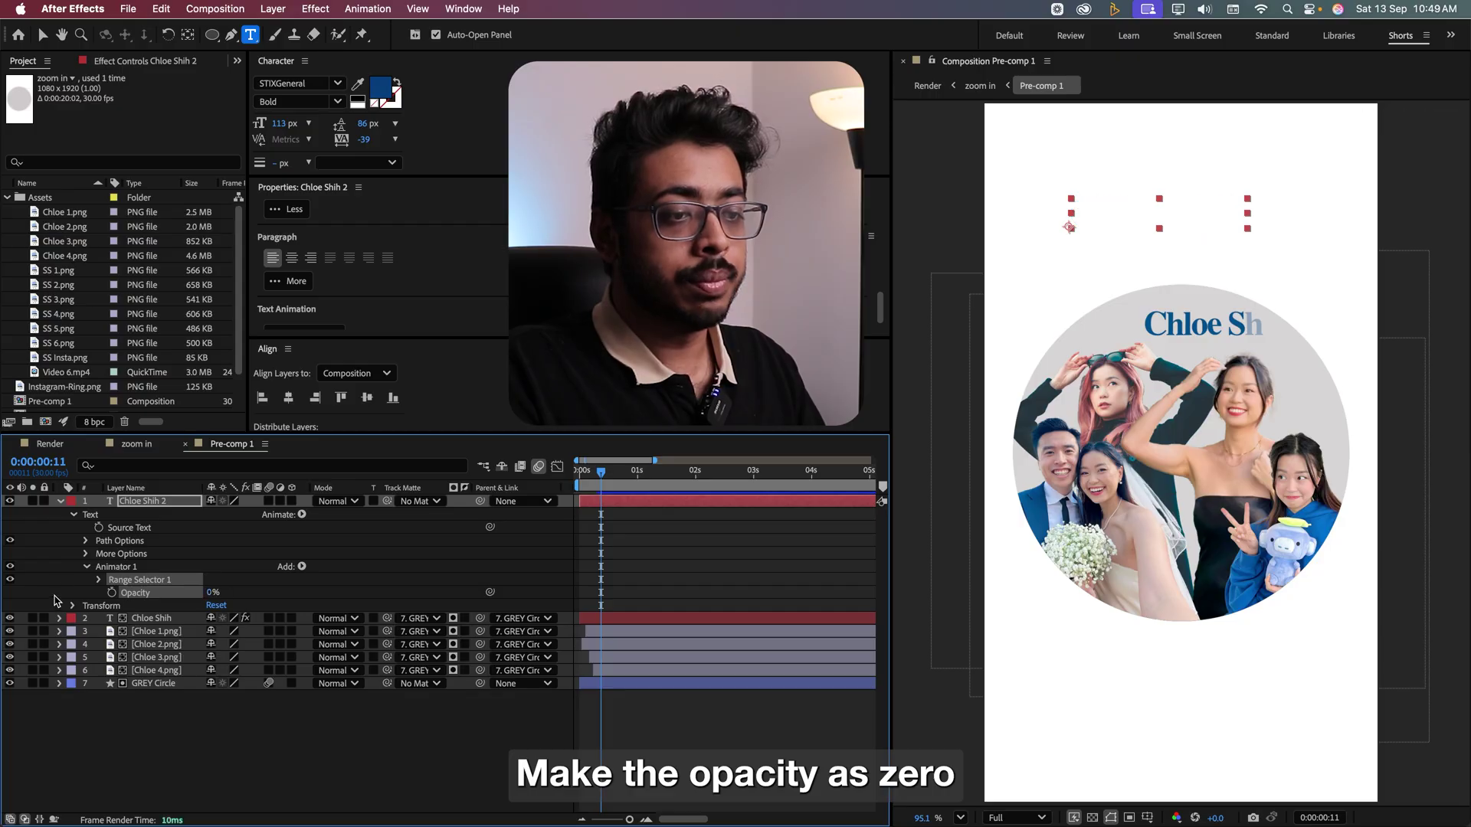
# Keyframe Range Selector Offset from 0% to 100% at 0:00:00:29 and preview the letter reveal.
pyautogui.click(98, 580)
pyautogui.click(125, 619)
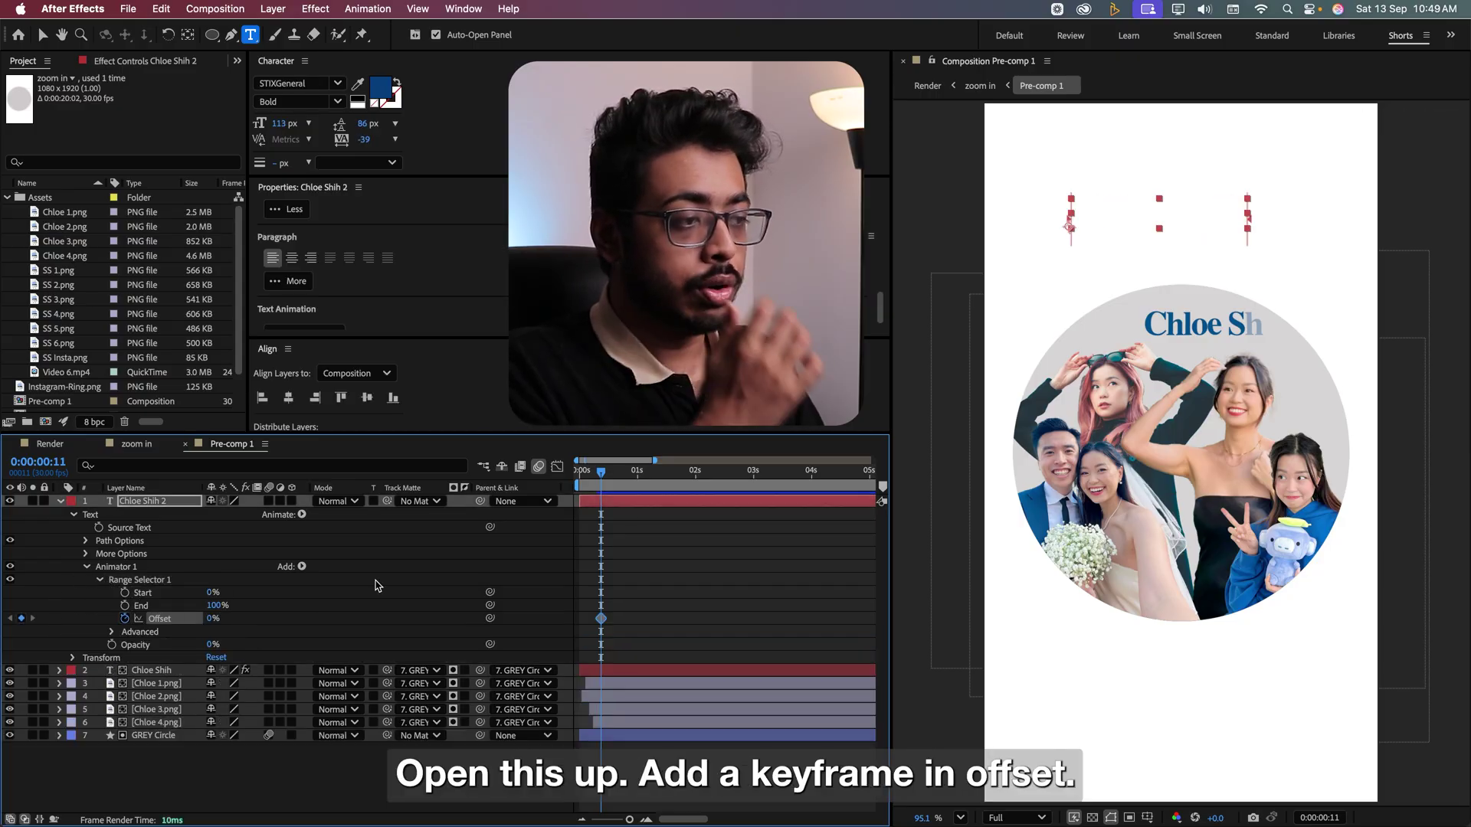
pyautogui.click(635, 472)
pyautogui.moveTo(211, 619); pyautogui.dragTo(288, 621)
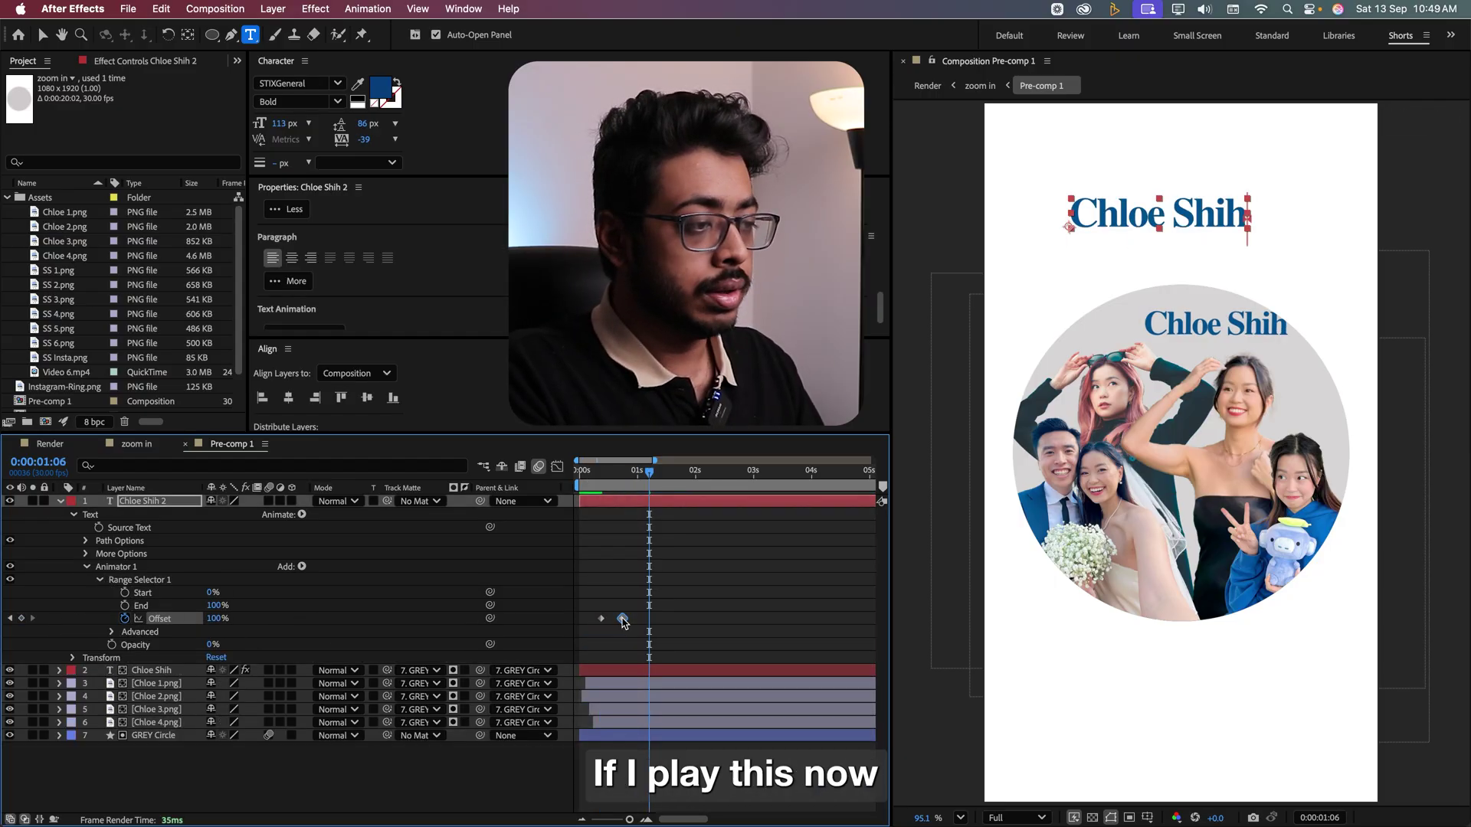
pyautogui.click(601, 472)
pyautogui.press('space')
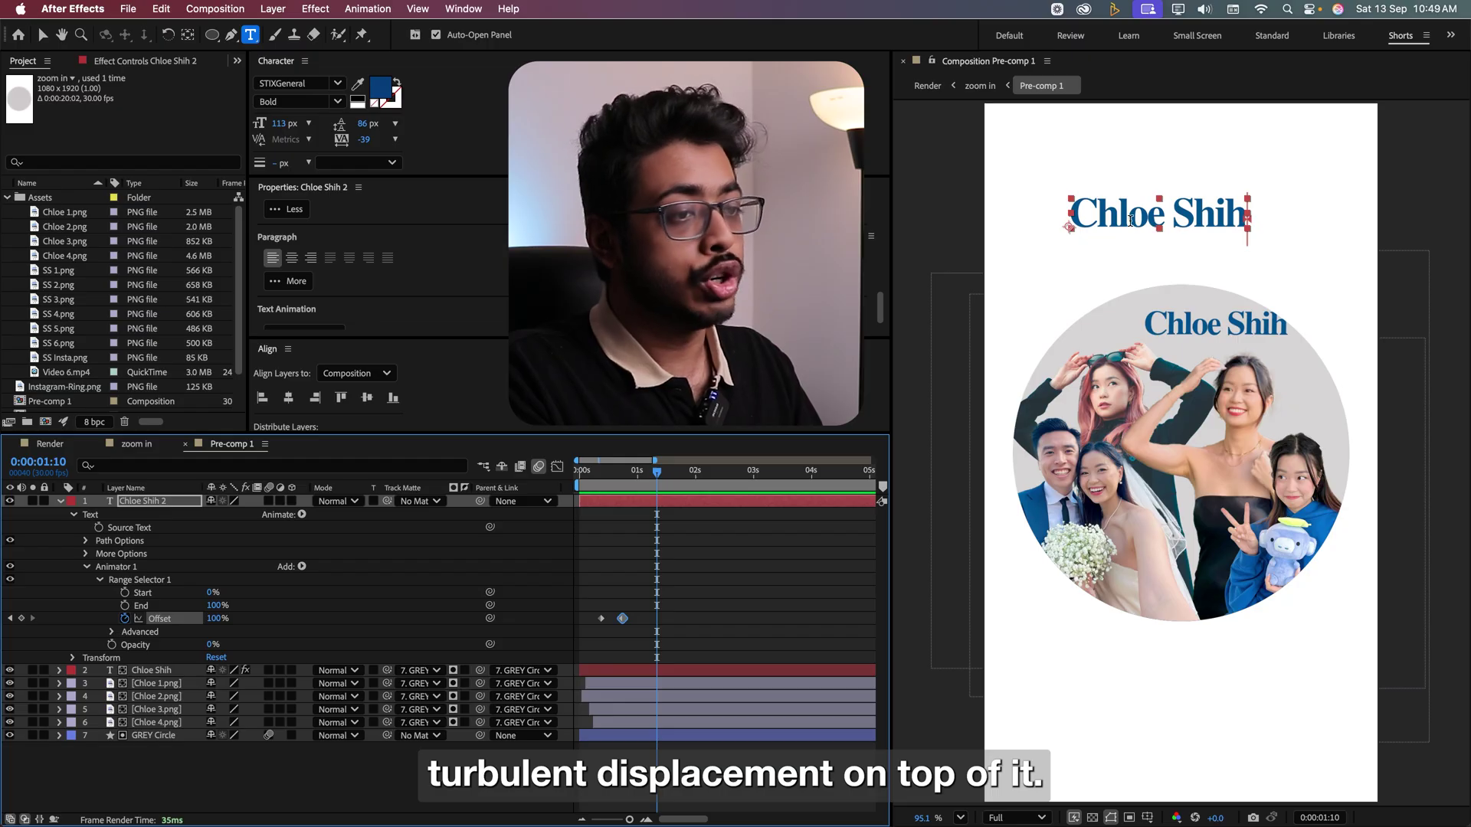
# Apply Turbulent Displace to the top title layer with Amount about 3.
pyautogui.click(161, 505)
pyautogui.hotkey('ctrl', 'space')
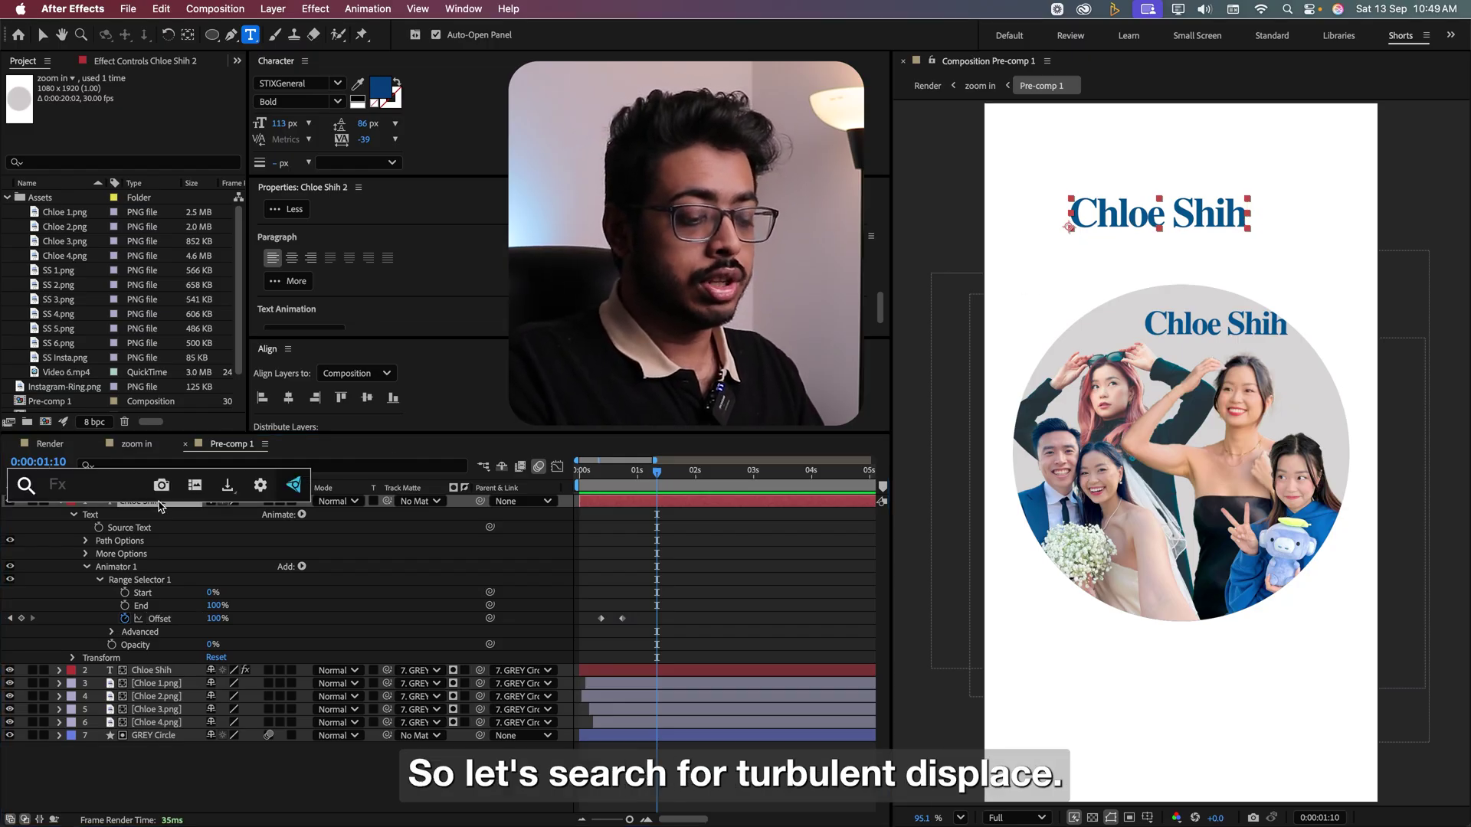
pyautogui.write('t')
pyautogui.press('Down')
pyautogui.press('Return')
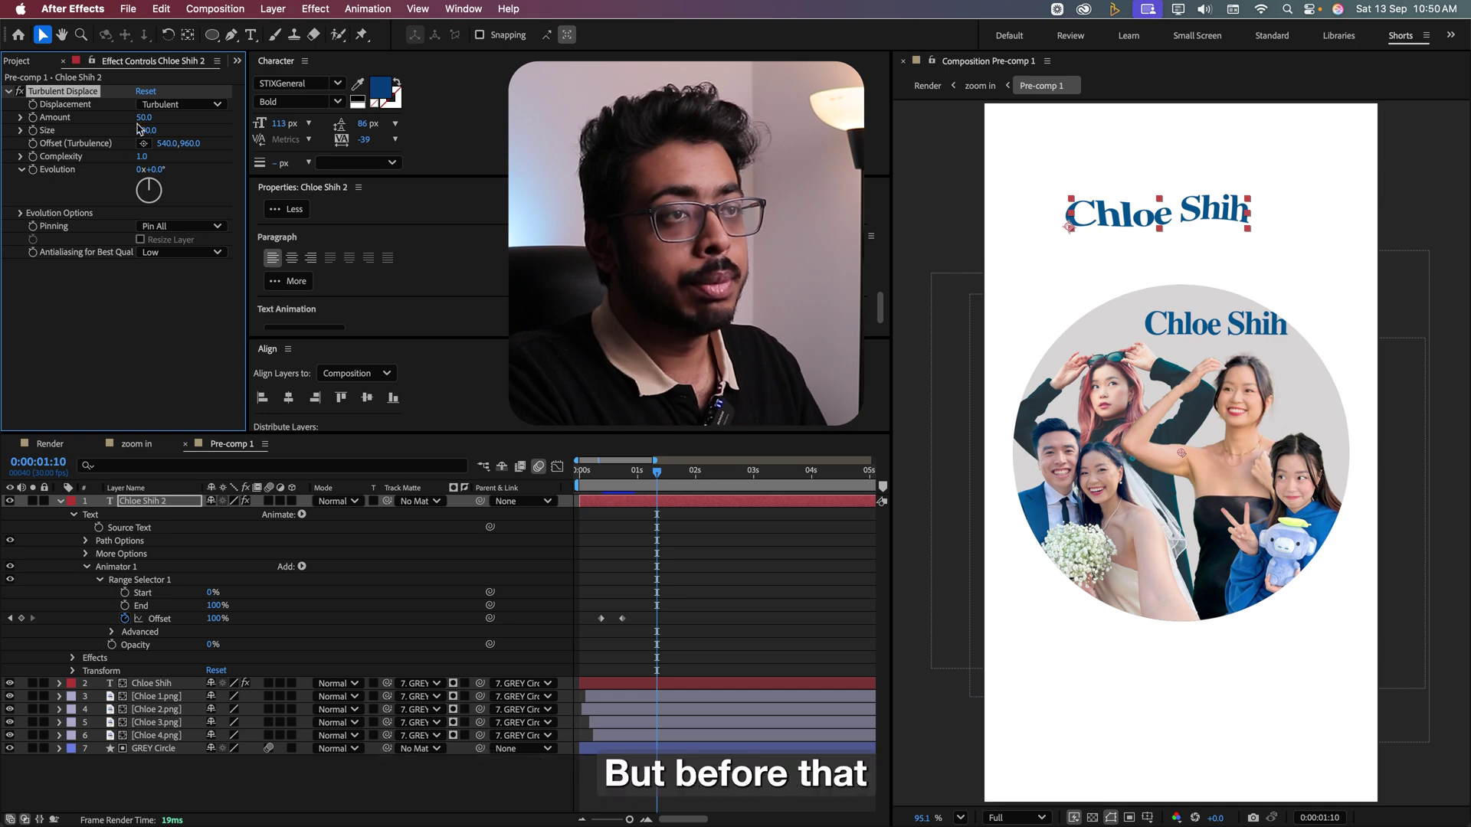
pyautogui.moveTo(143, 120); pyautogui.dragTo(110, 123)
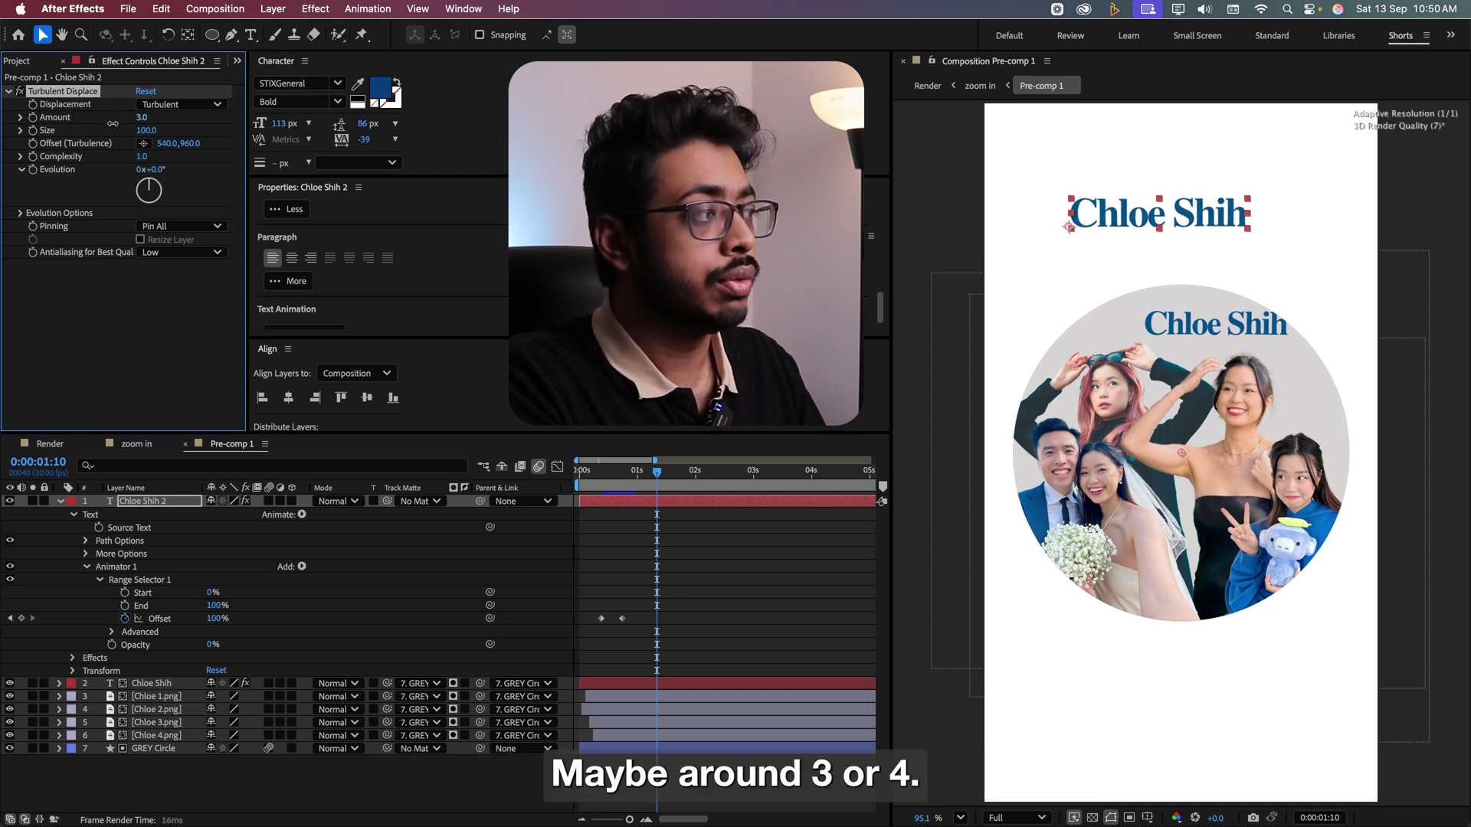
# Keyframe the turbulence Evolution at 0°, then delete the trial top title layer.
pyautogui.moveTo(149, 189); pyautogui.dragTo(58, 185)
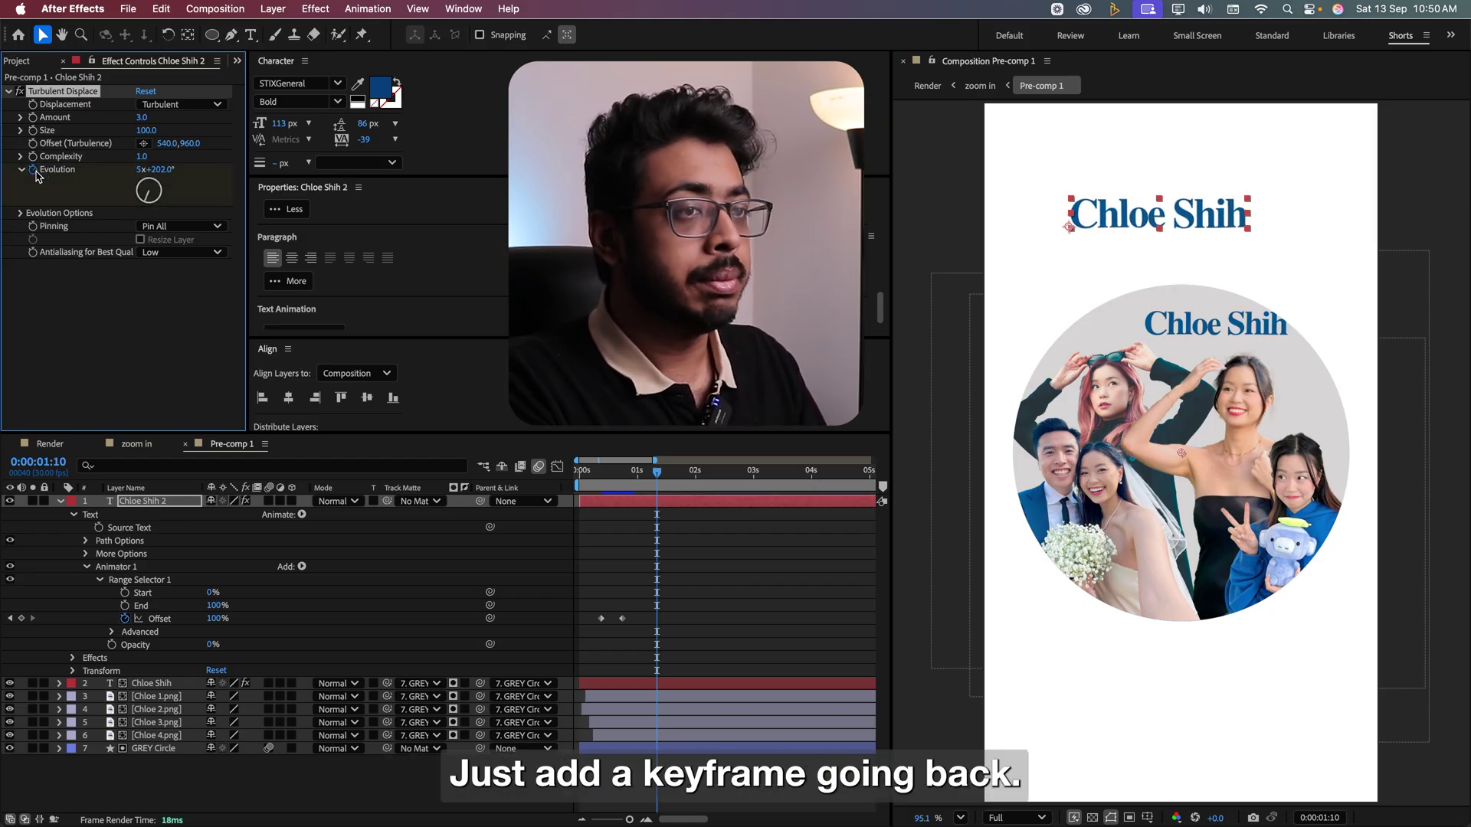
pyautogui.click(33, 170)
pyautogui.click(158, 170)
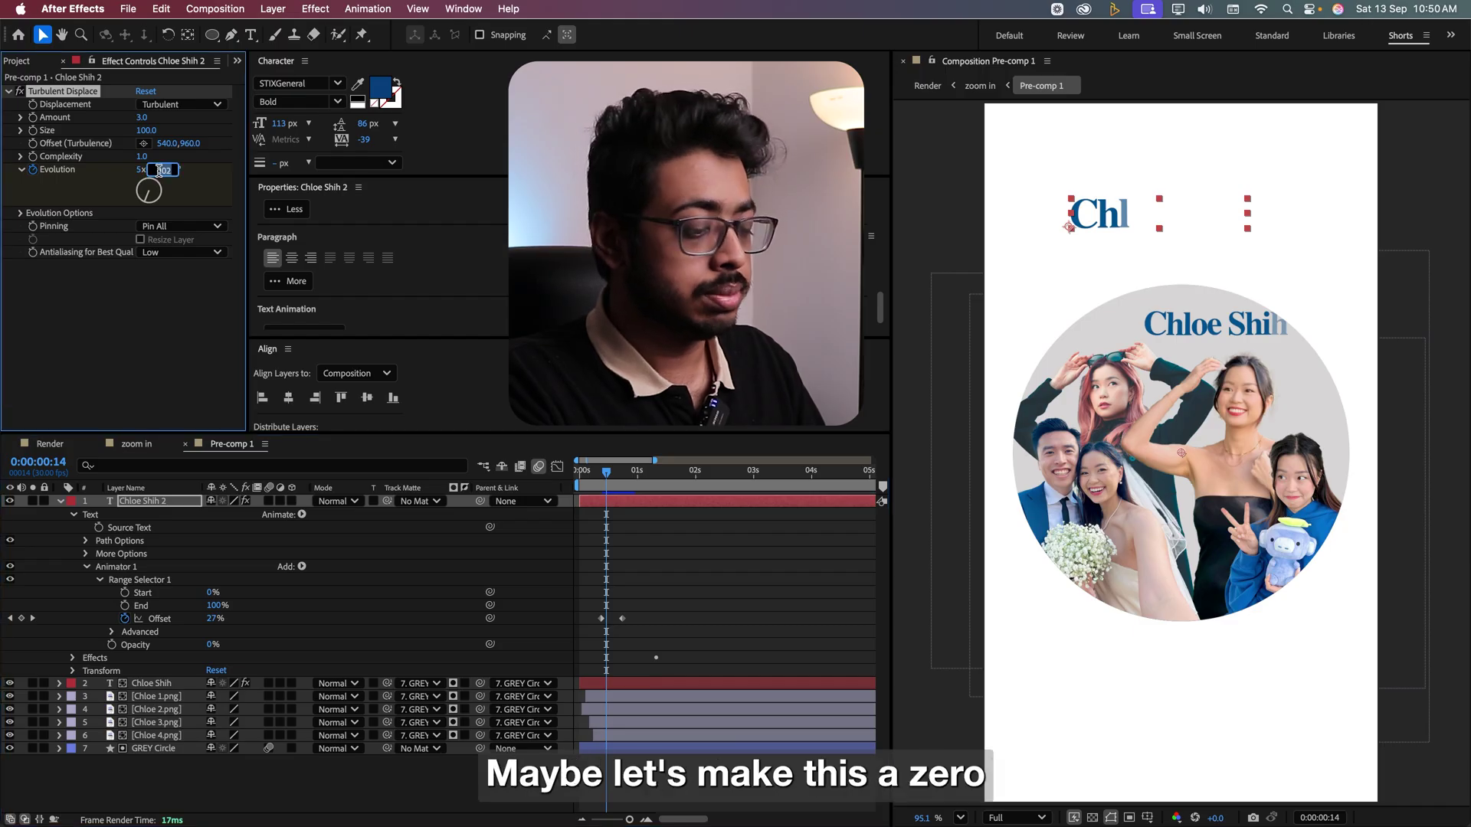
pyautogui.click(149, 664)
pyautogui.press('space')
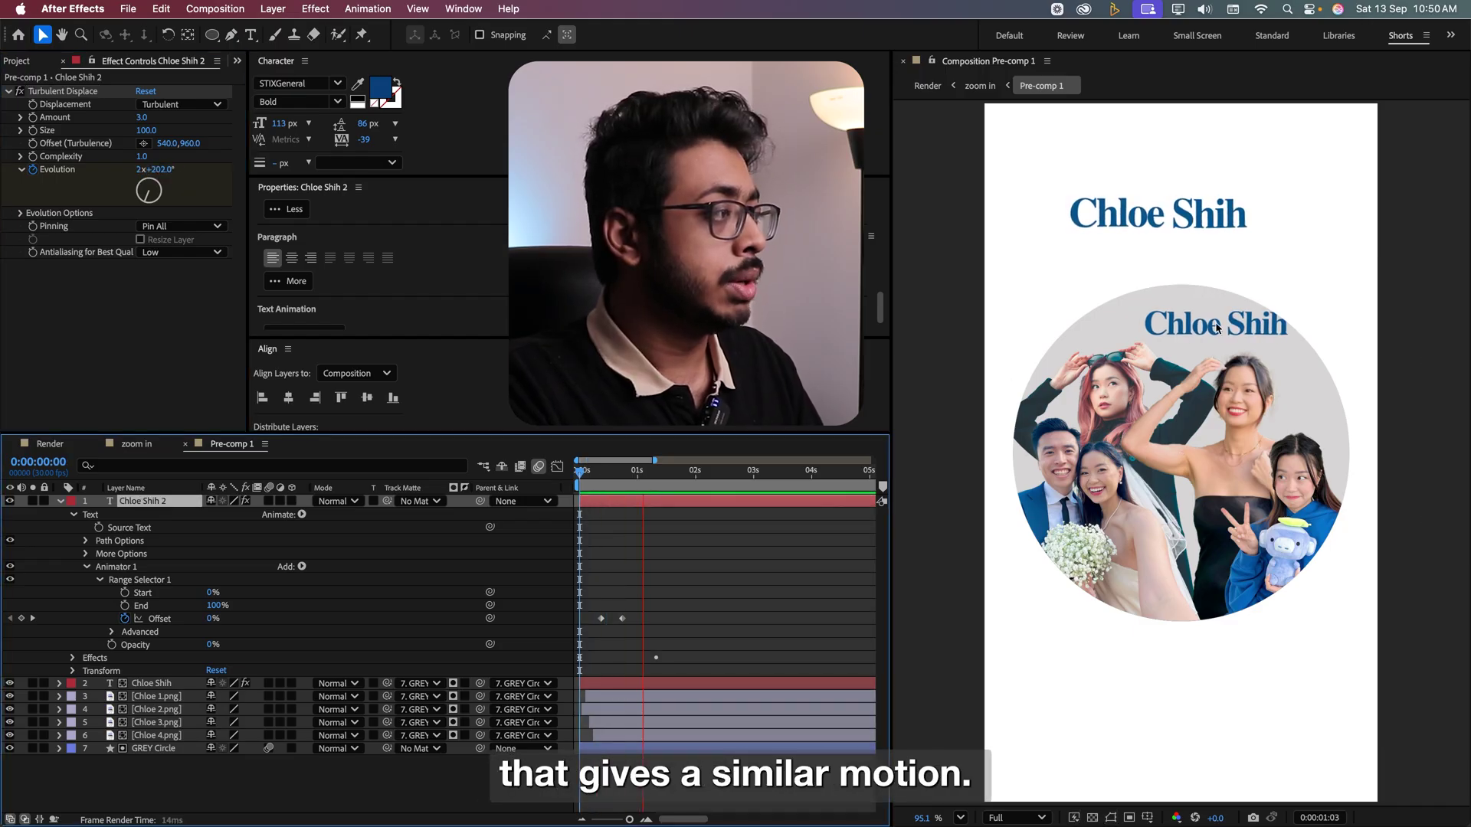
pyautogui.press('Delete')
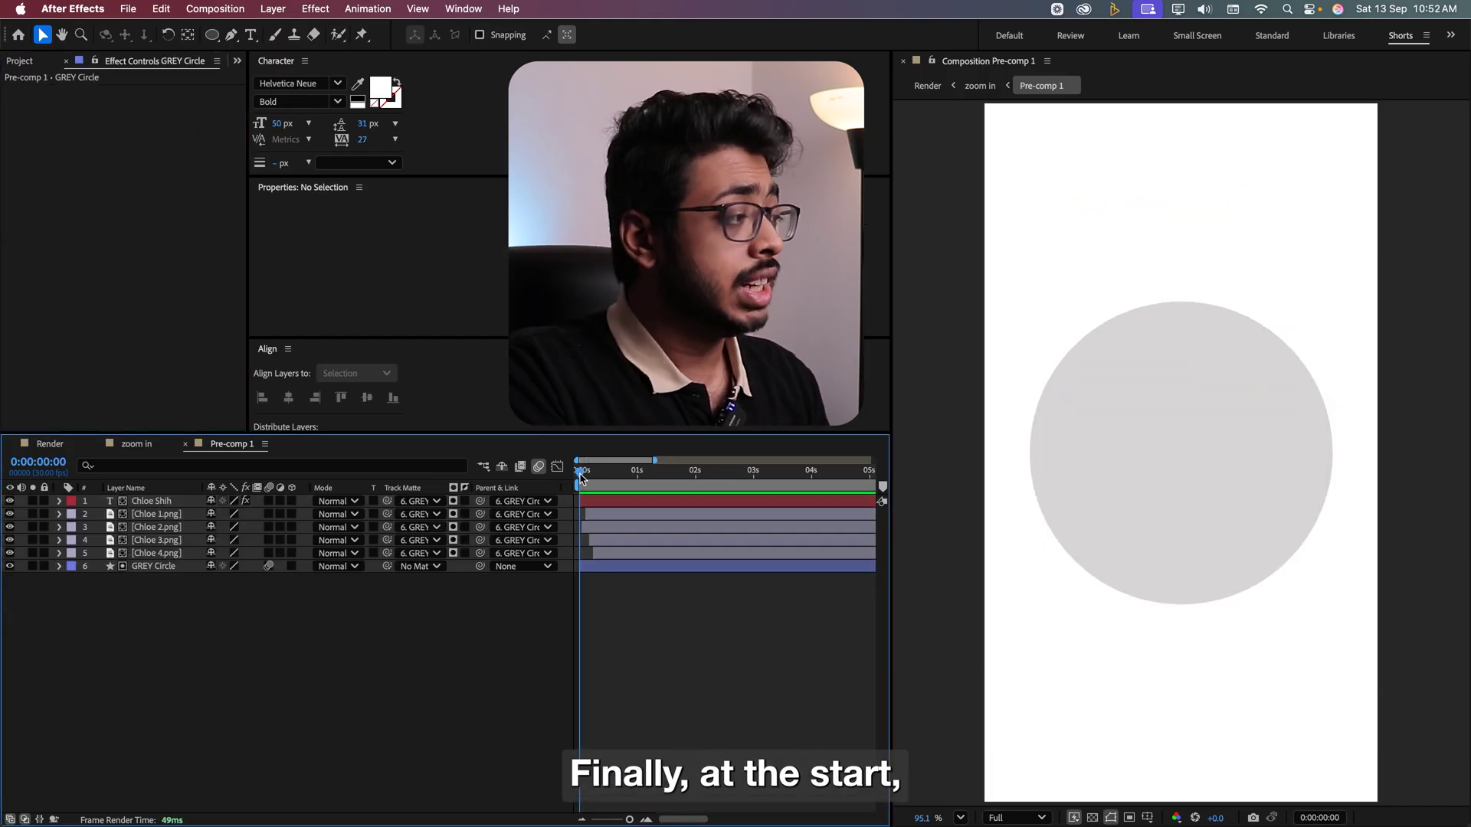
# Select GREY Circle and preview its 125%-to-139% scale-up from the first frame.
pyautogui.press('space')
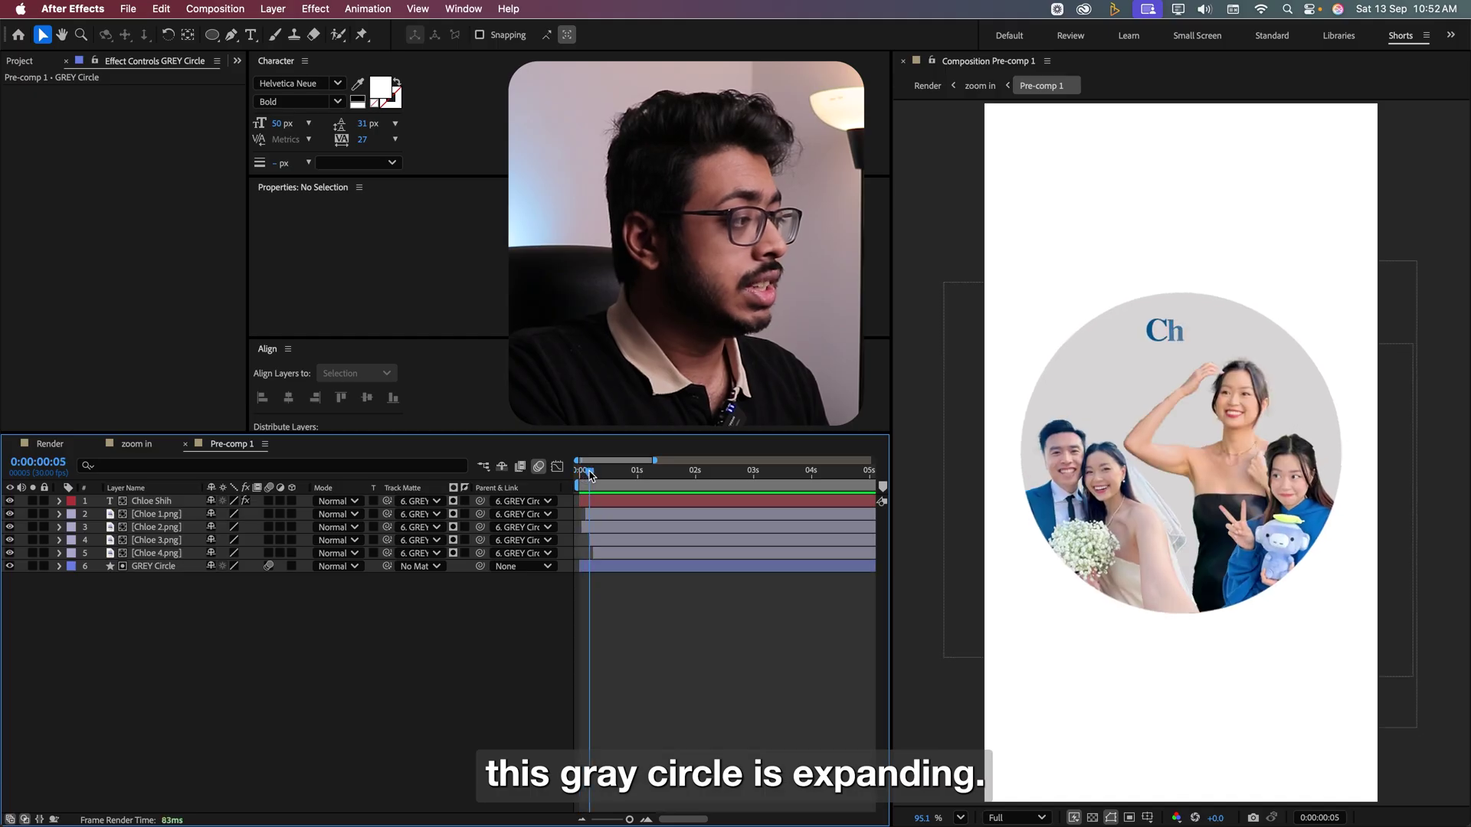
pyautogui.click(158, 567)
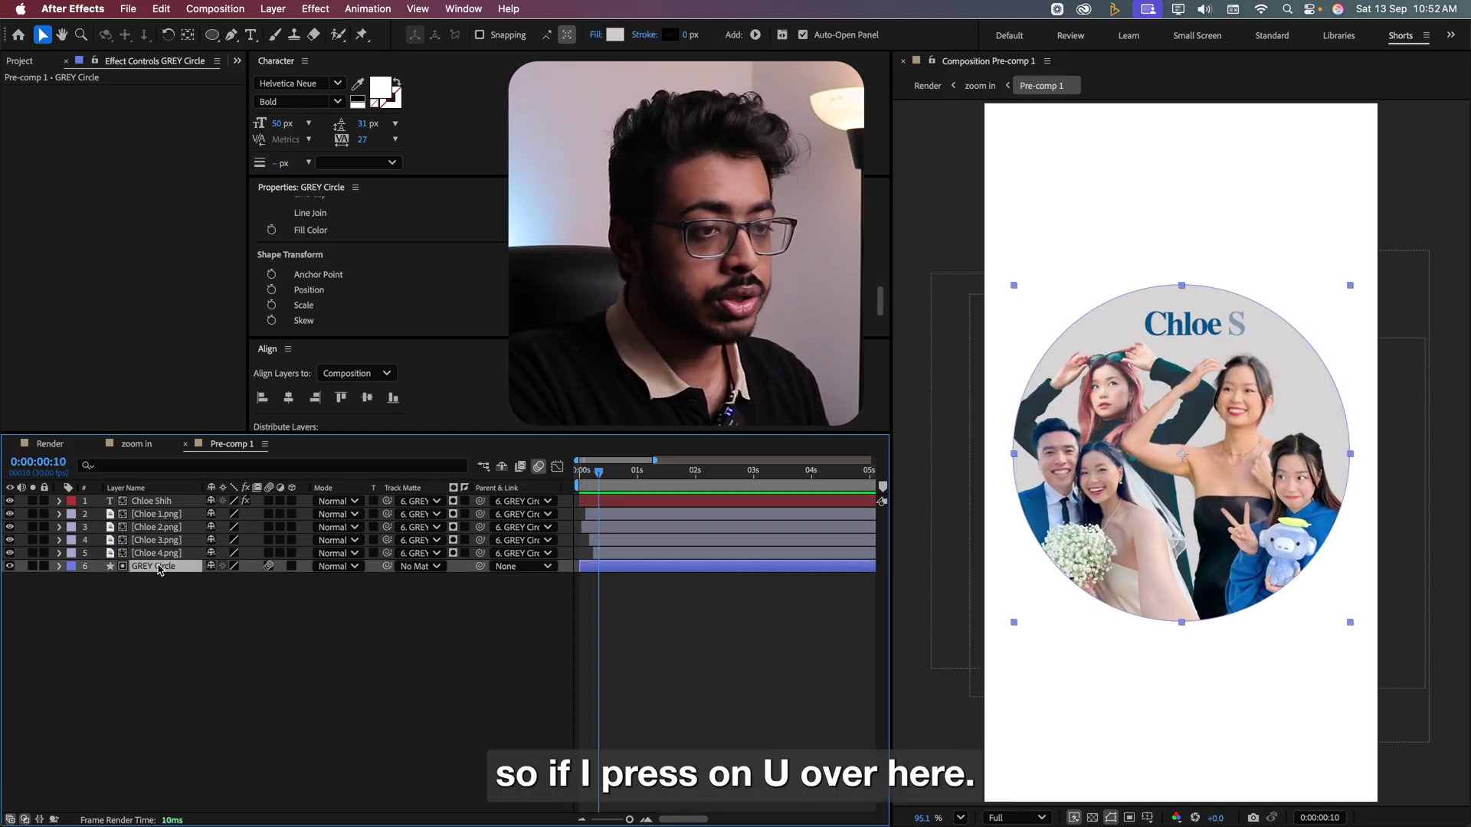
pyautogui.moveTo(599, 471)
pyautogui.mouseDown()
pyautogui.moveTo(582, 471)
pyautogui.moveTo(596, 476)
pyautogui.mouseUp()
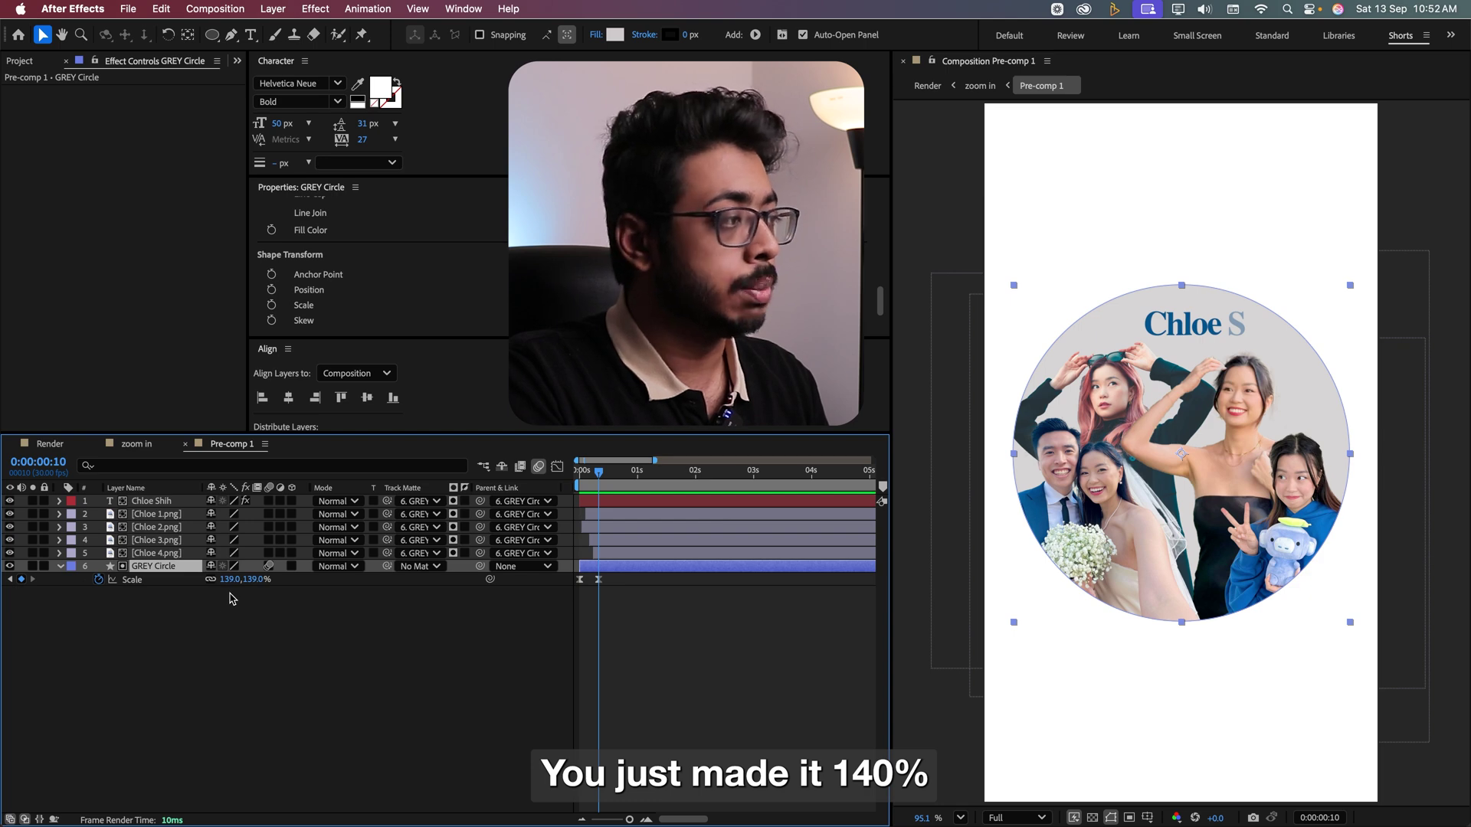
pyautogui.press('Home')
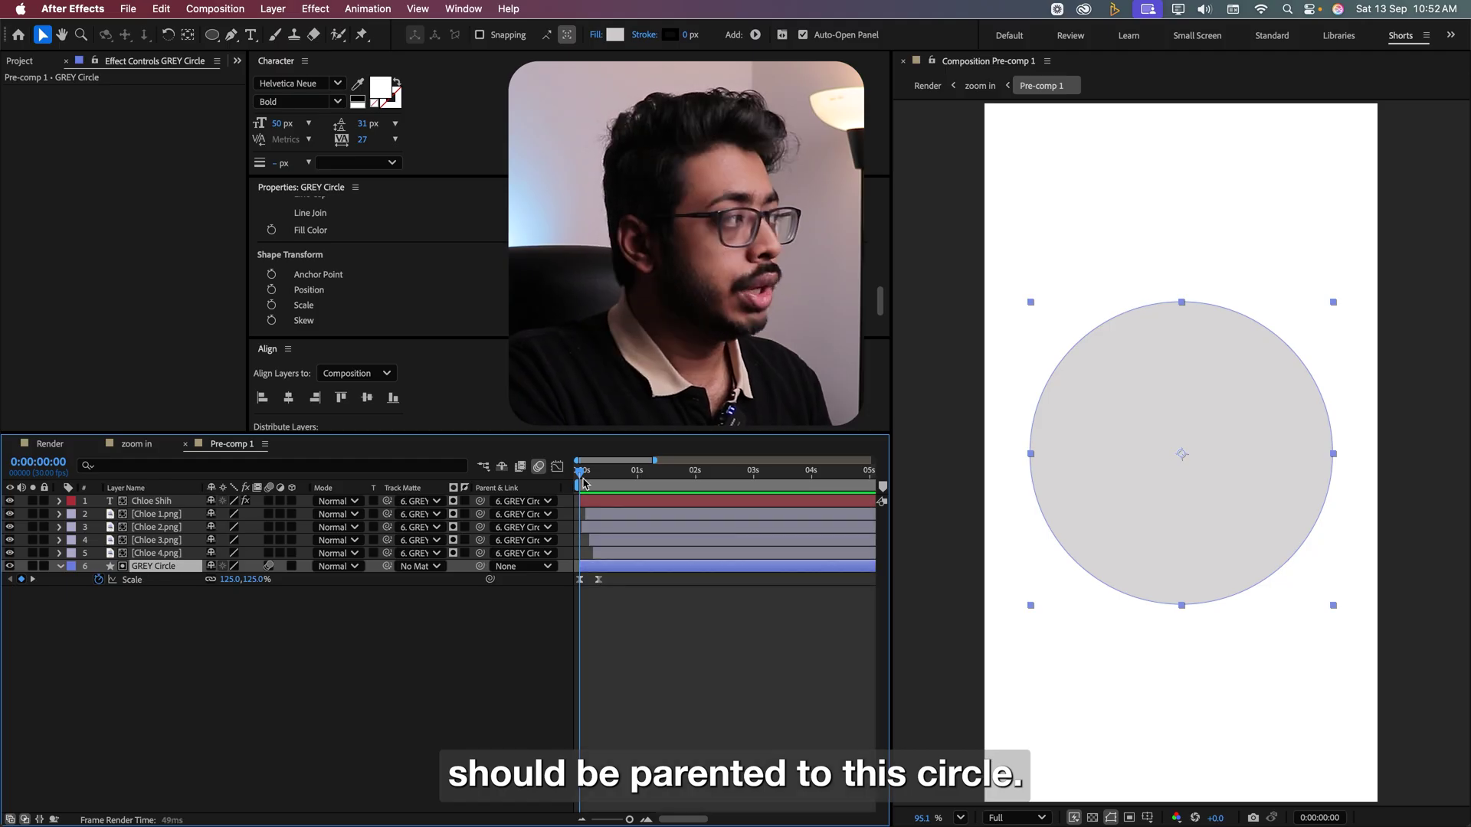
pyautogui.press('space')
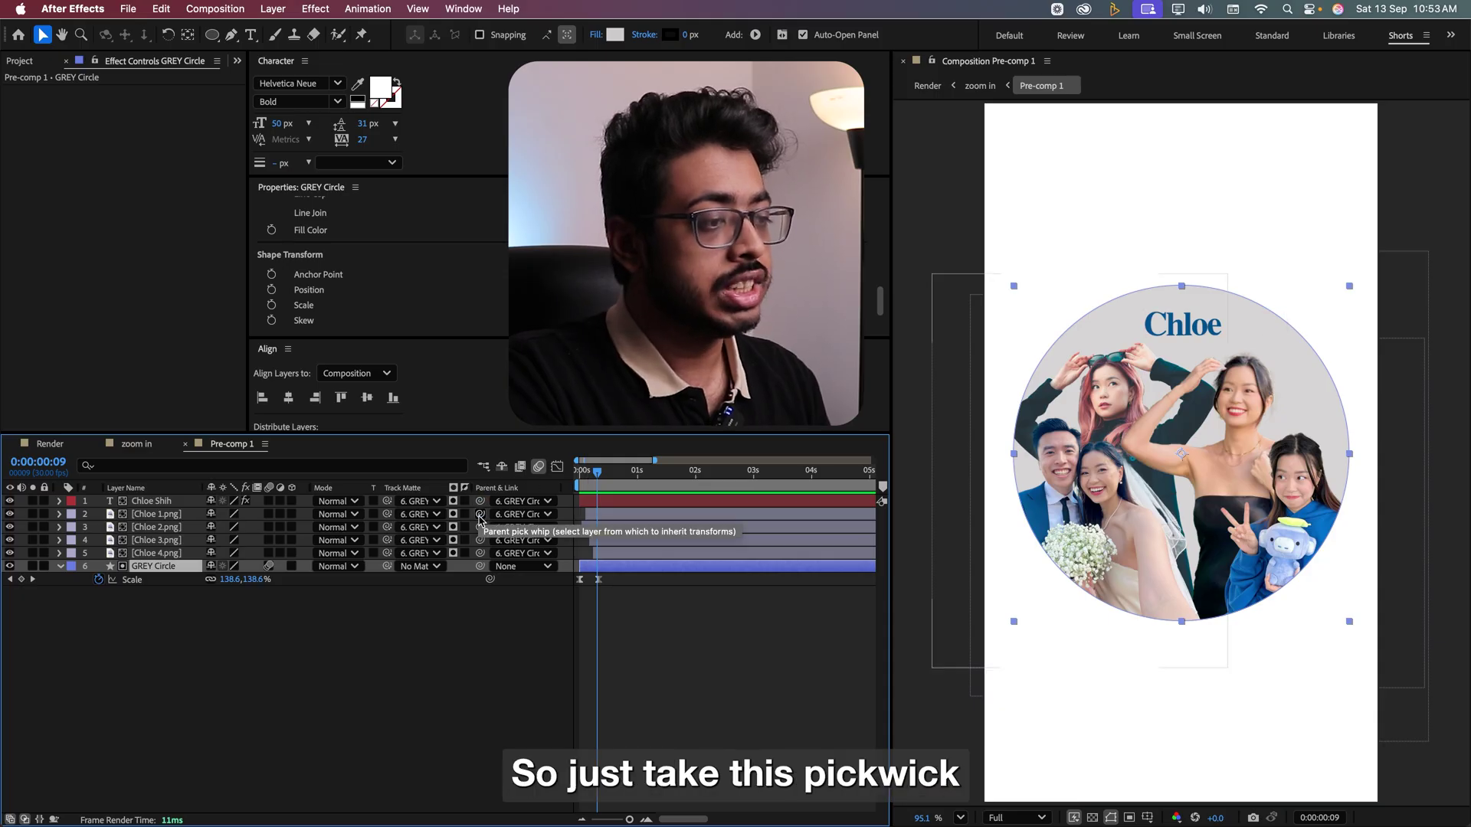
# Parent Chloe 1.png to GREY Circle and preview the photos growing with it.
pyautogui.moveTo(480, 514); pyautogui.dragTo(160, 580)
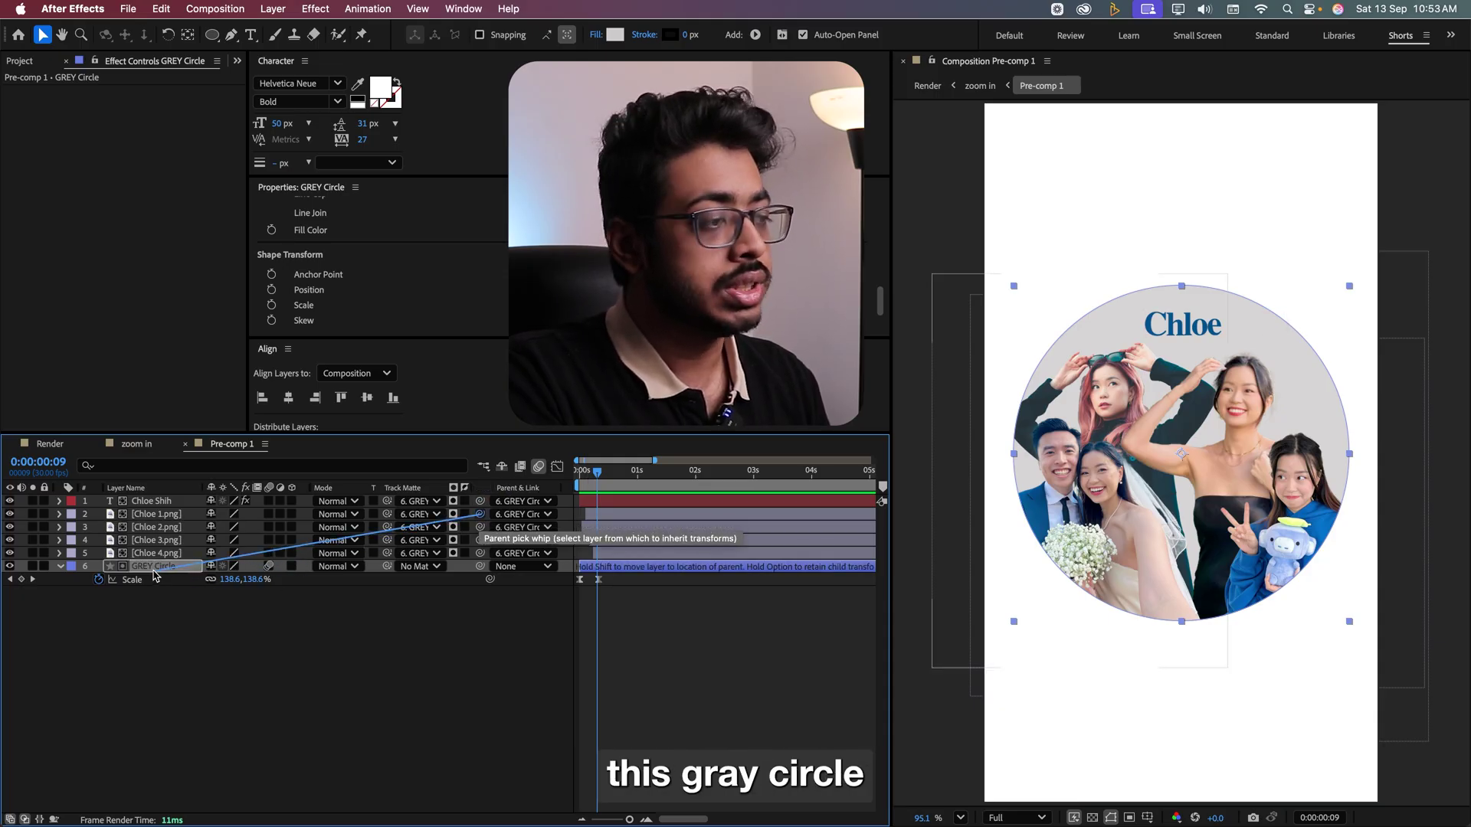
pyautogui.moveTo(153, 575); pyautogui.dragTo(153, 569)
pyautogui.click(578, 481)
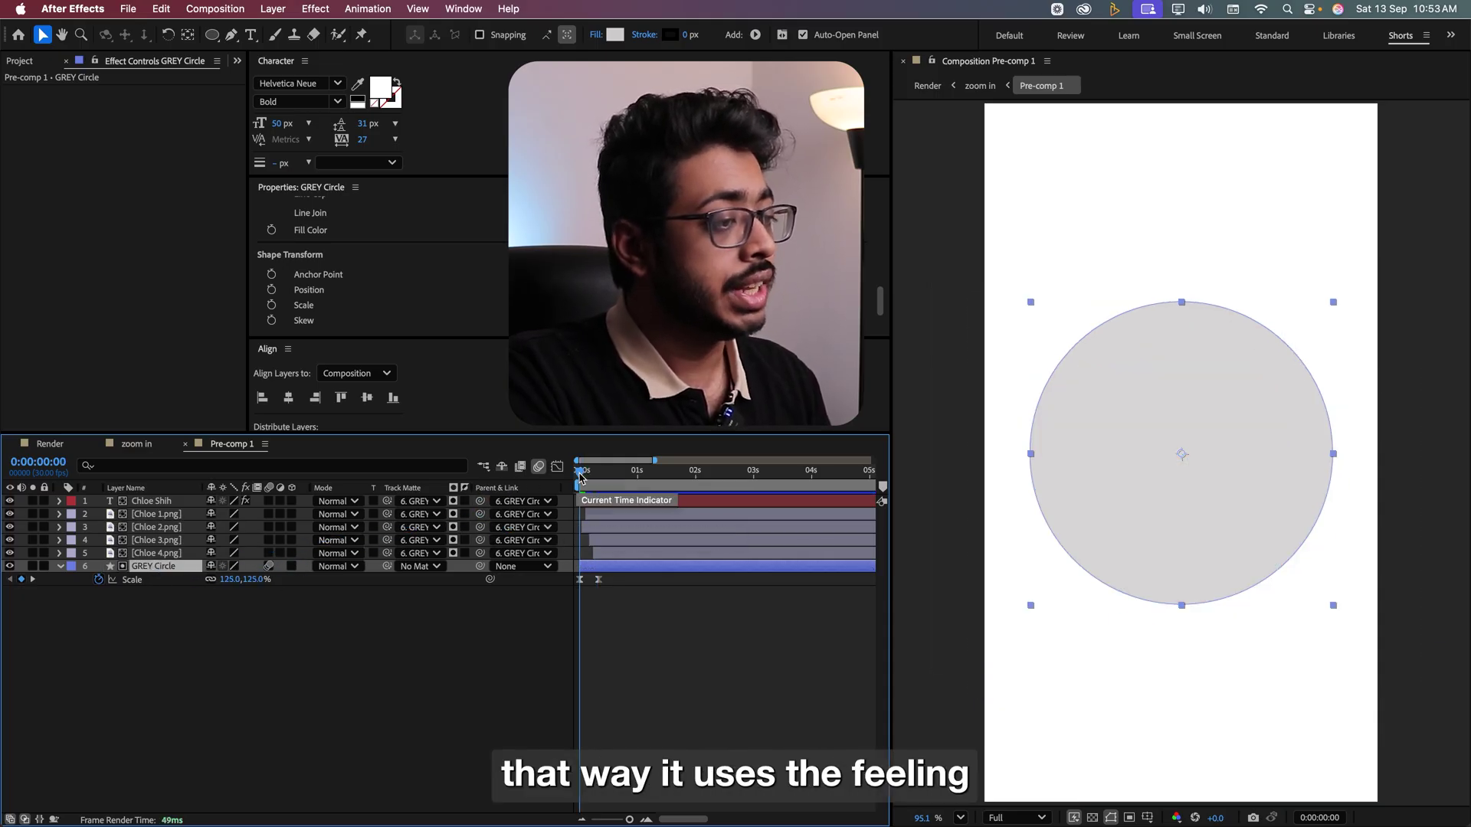
pyautogui.press('space')
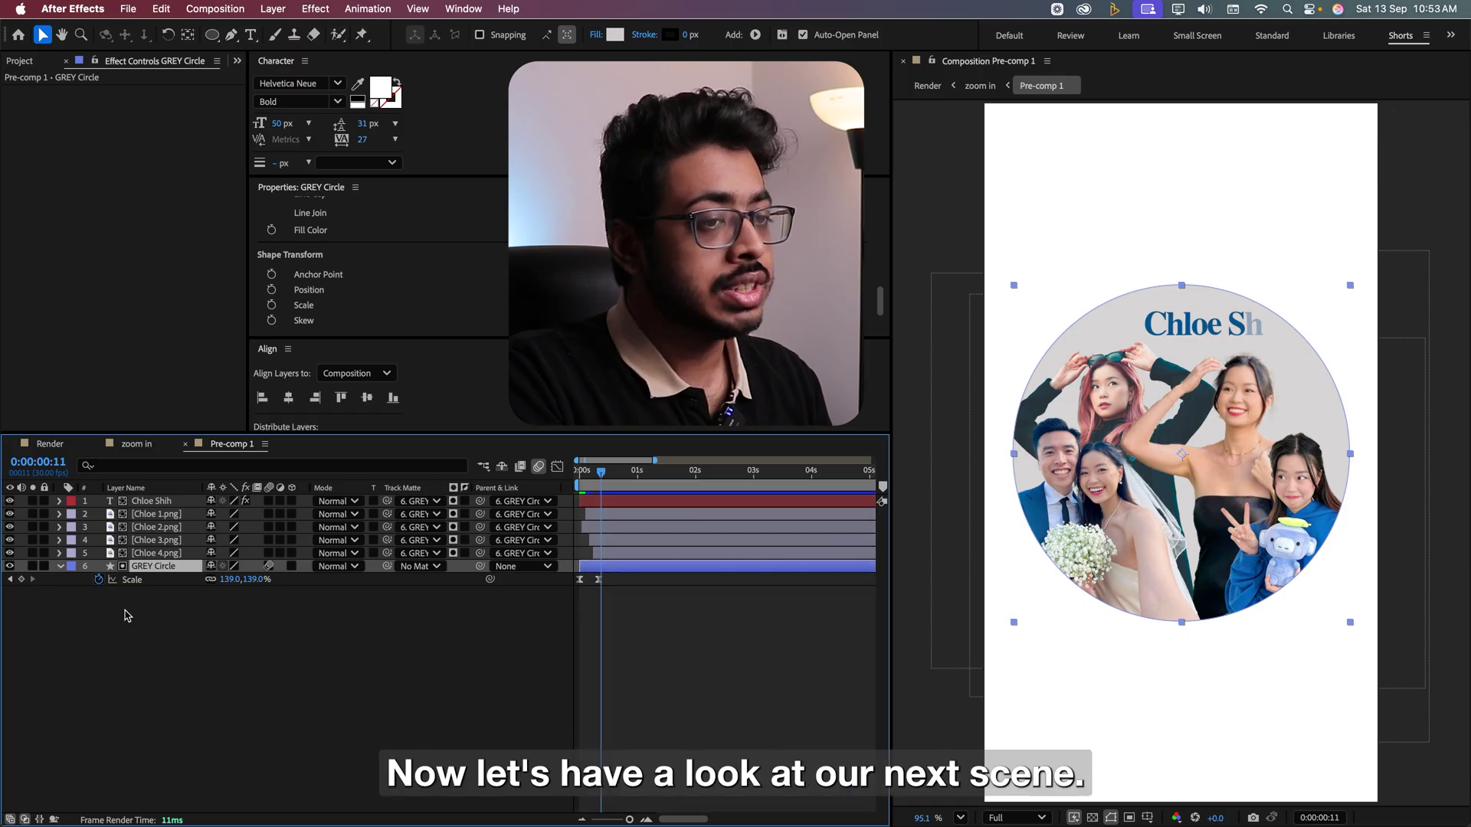
# Preview the Render composition's rotating blur from 0:00:18 into the profile.
pyautogui.click(57, 447)
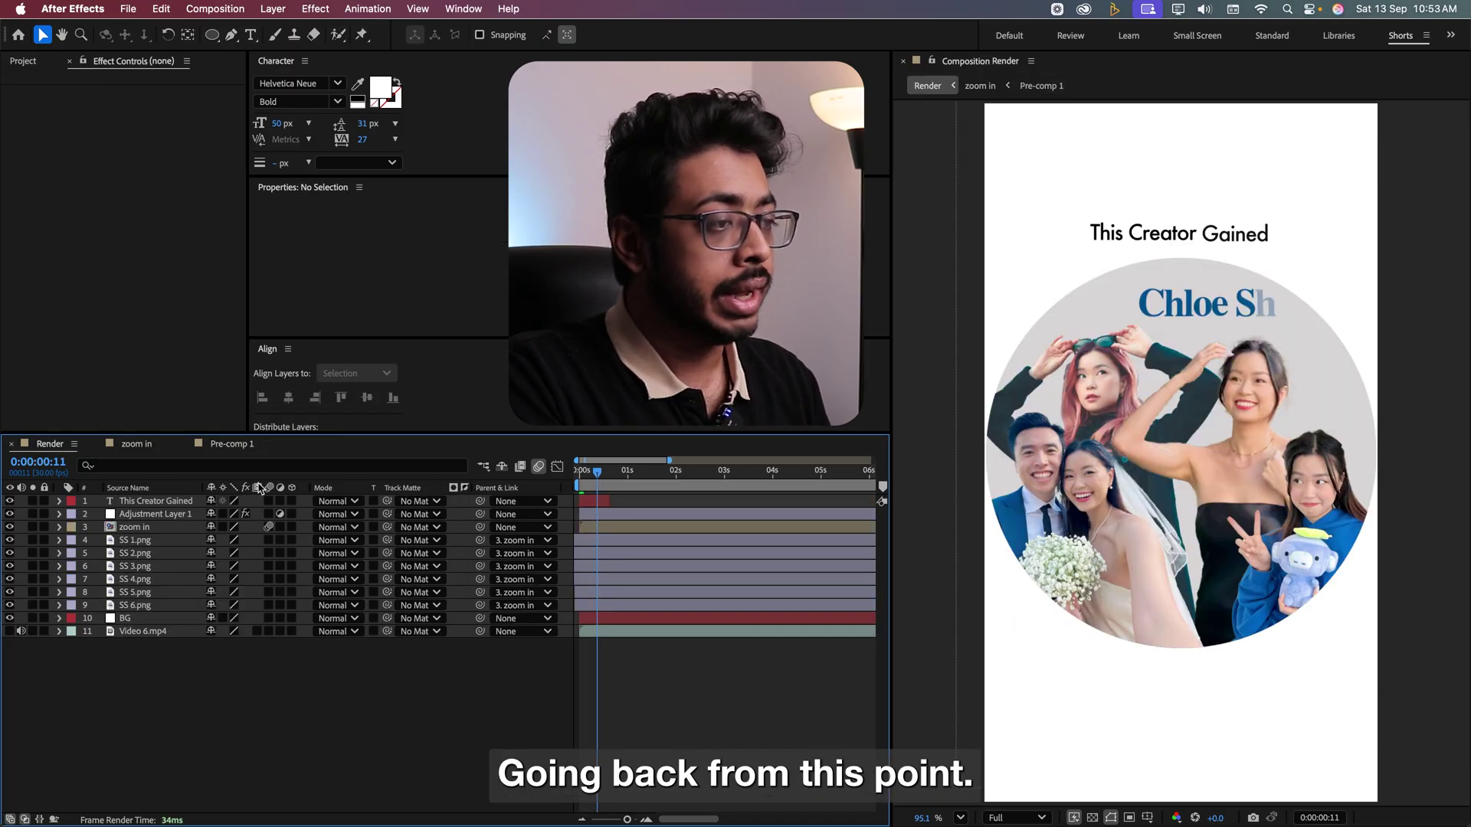
pyautogui.click(610, 475)
pyautogui.moveTo(610, 475); pyautogui.dragTo(629, 476)
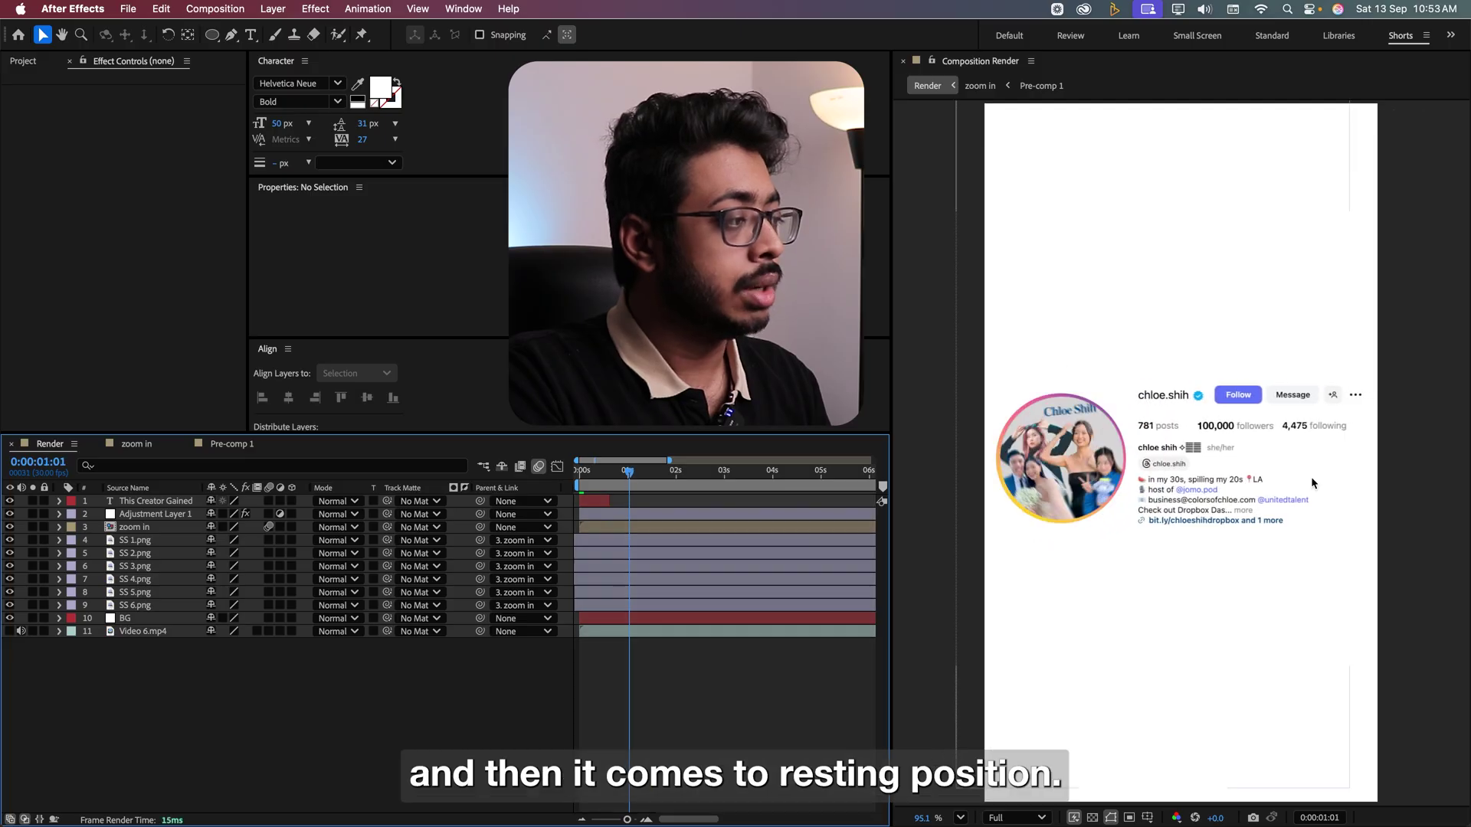
# Test GREY Circle rotation at 161° with motion blur, reset to 0°, and select all six layers.
pyautogui.click(232, 444)
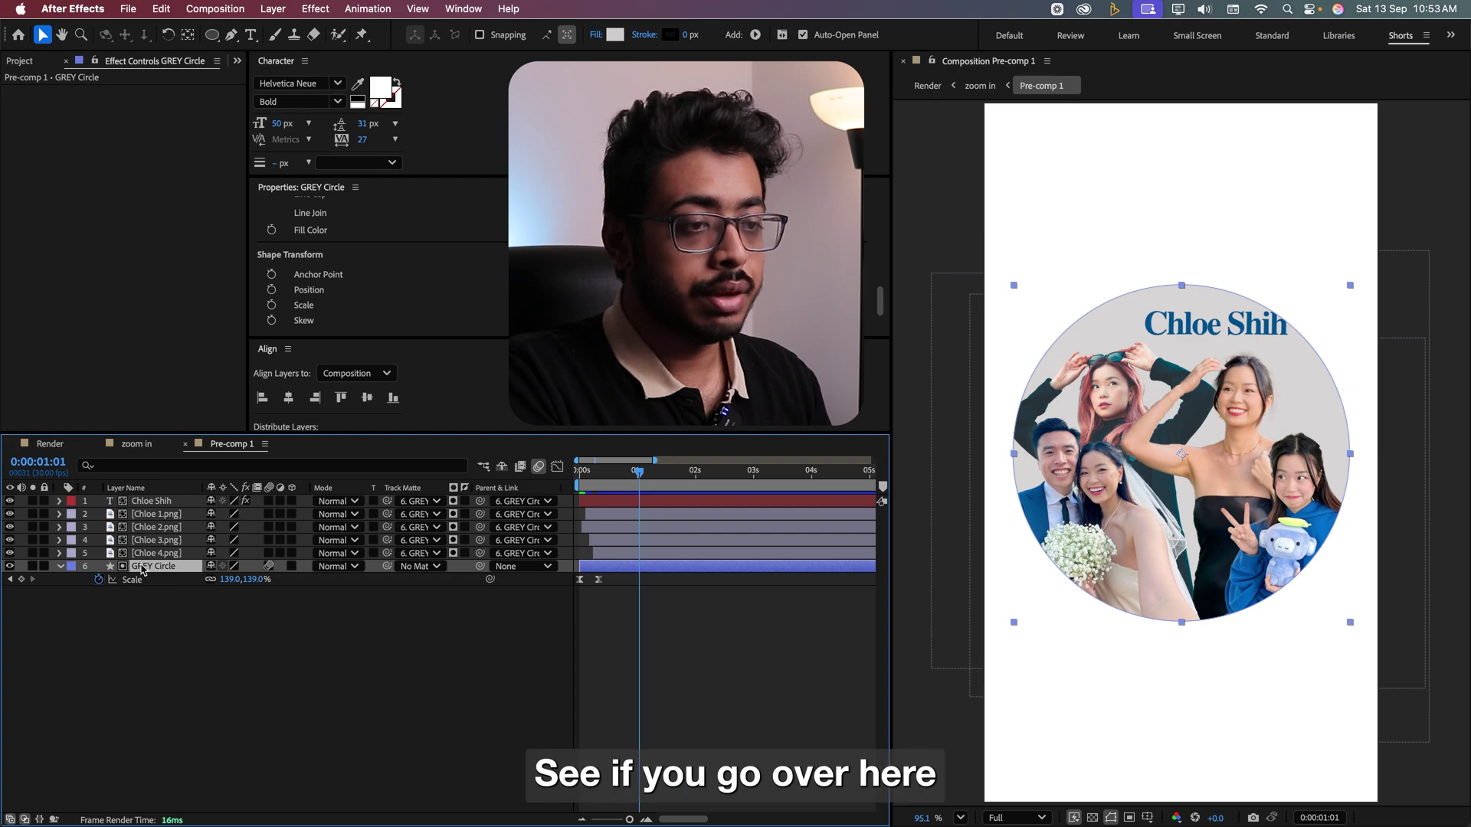
pyautogui.press('r')
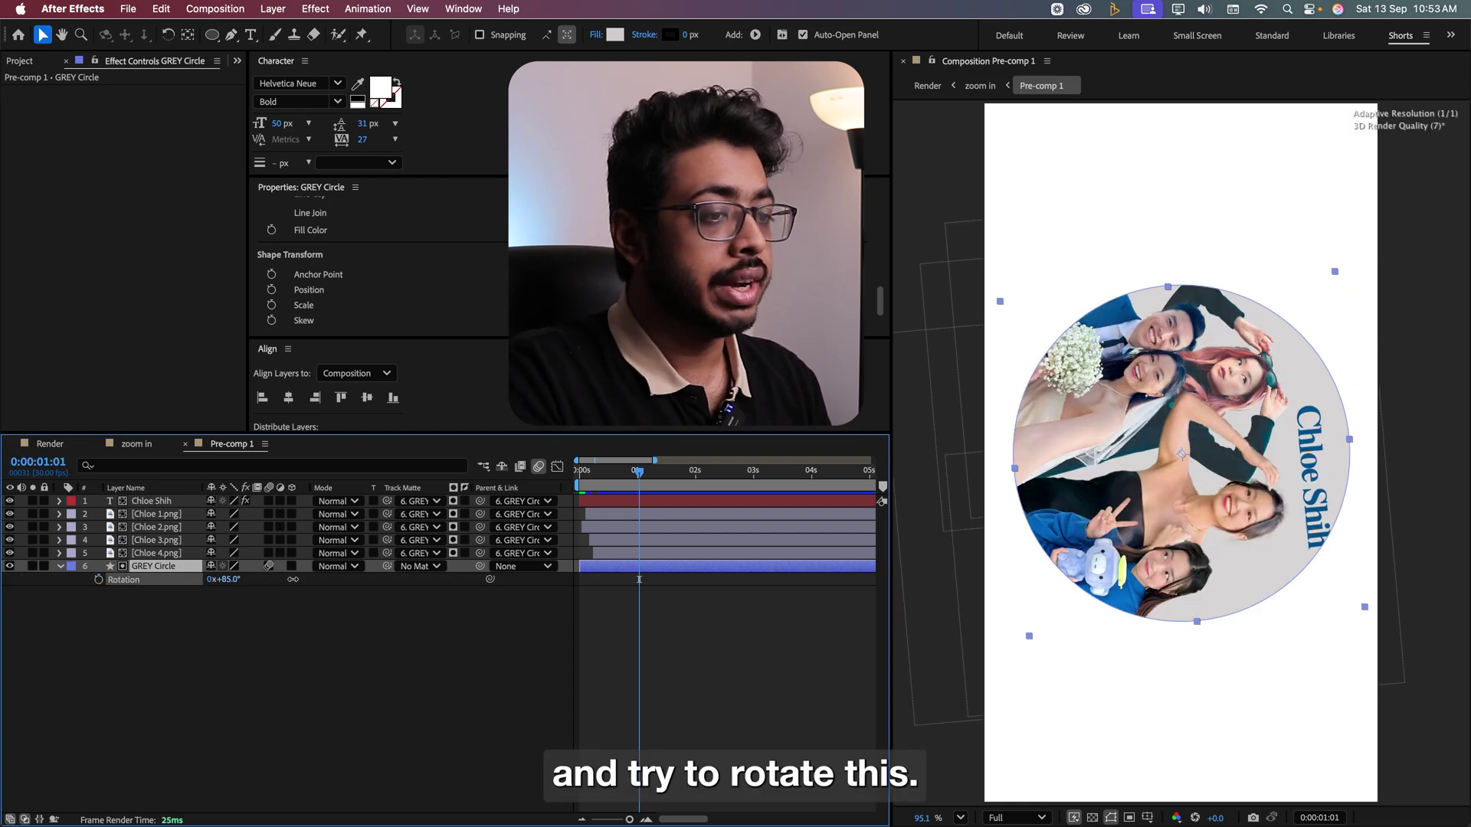
pyautogui.moveTo(225, 580); pyautogui.dragTo(277, 412)
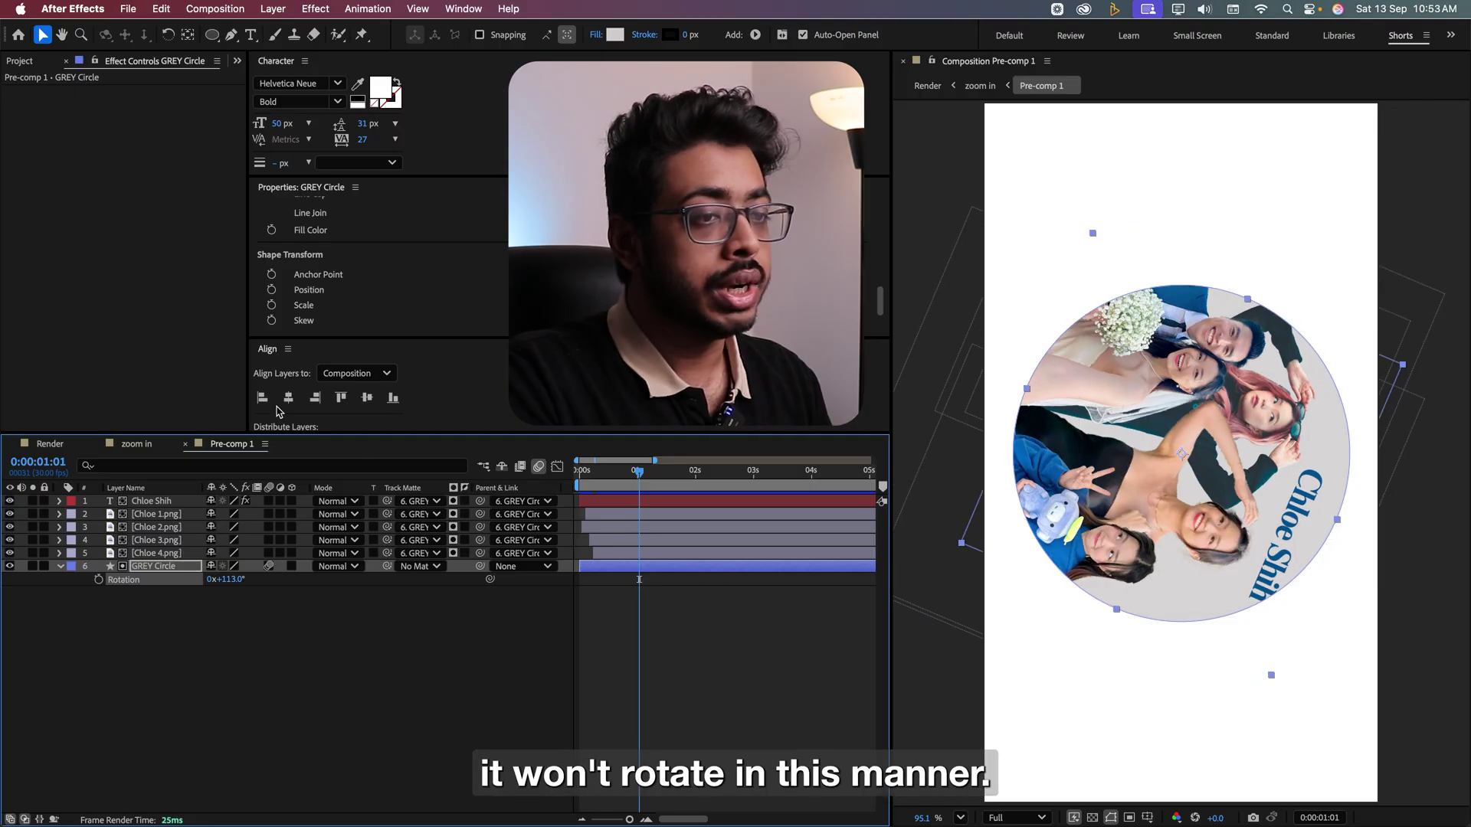
pyautogui.click(50, 444)
pyautogui.press('space')
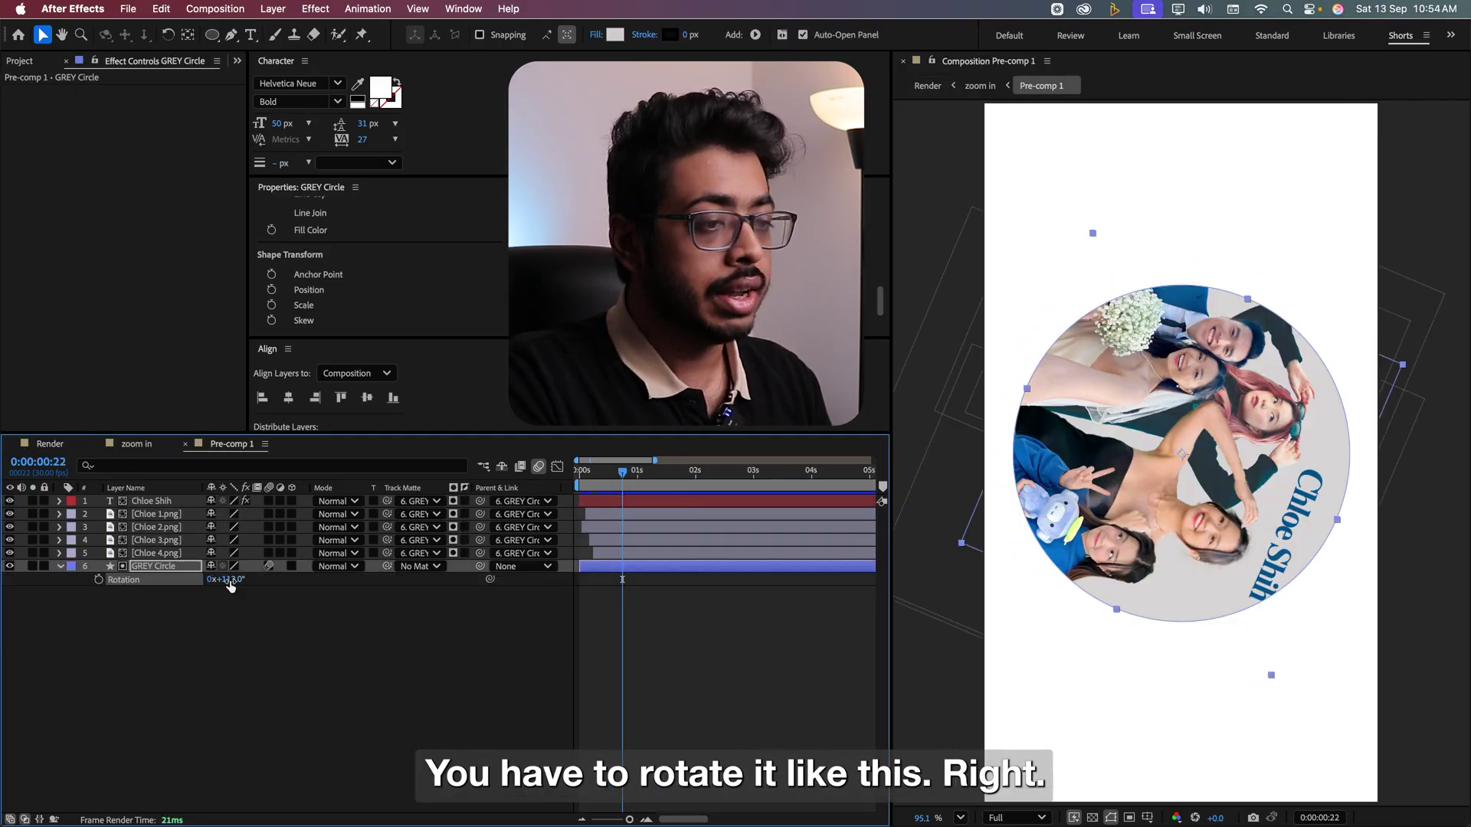
pyautogui.moveTo(230, 586); pyautogui.dragTo(272, 569)
pyautogui.click(269, 566)
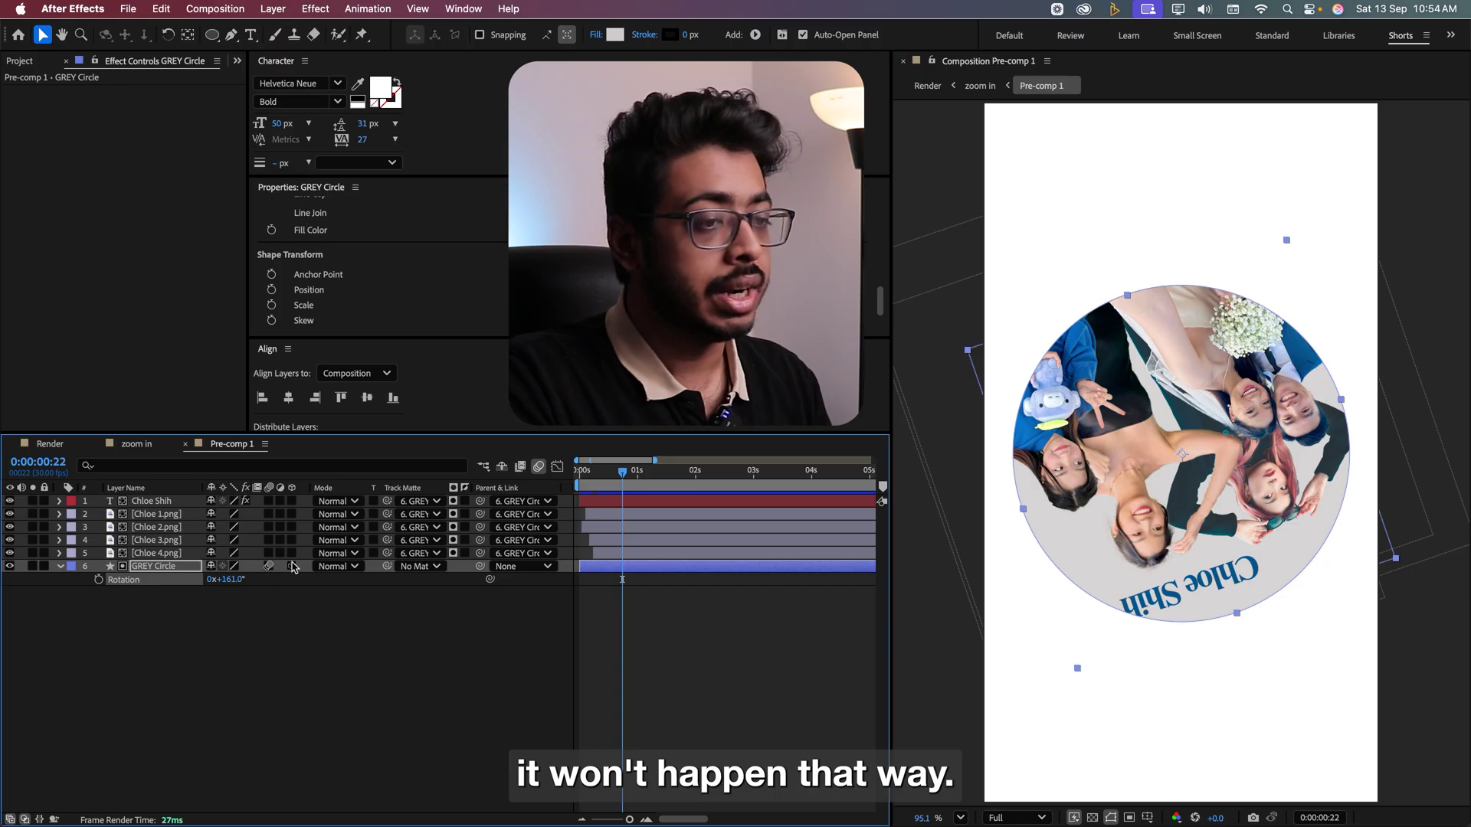
pyautogui.click(229, 623)
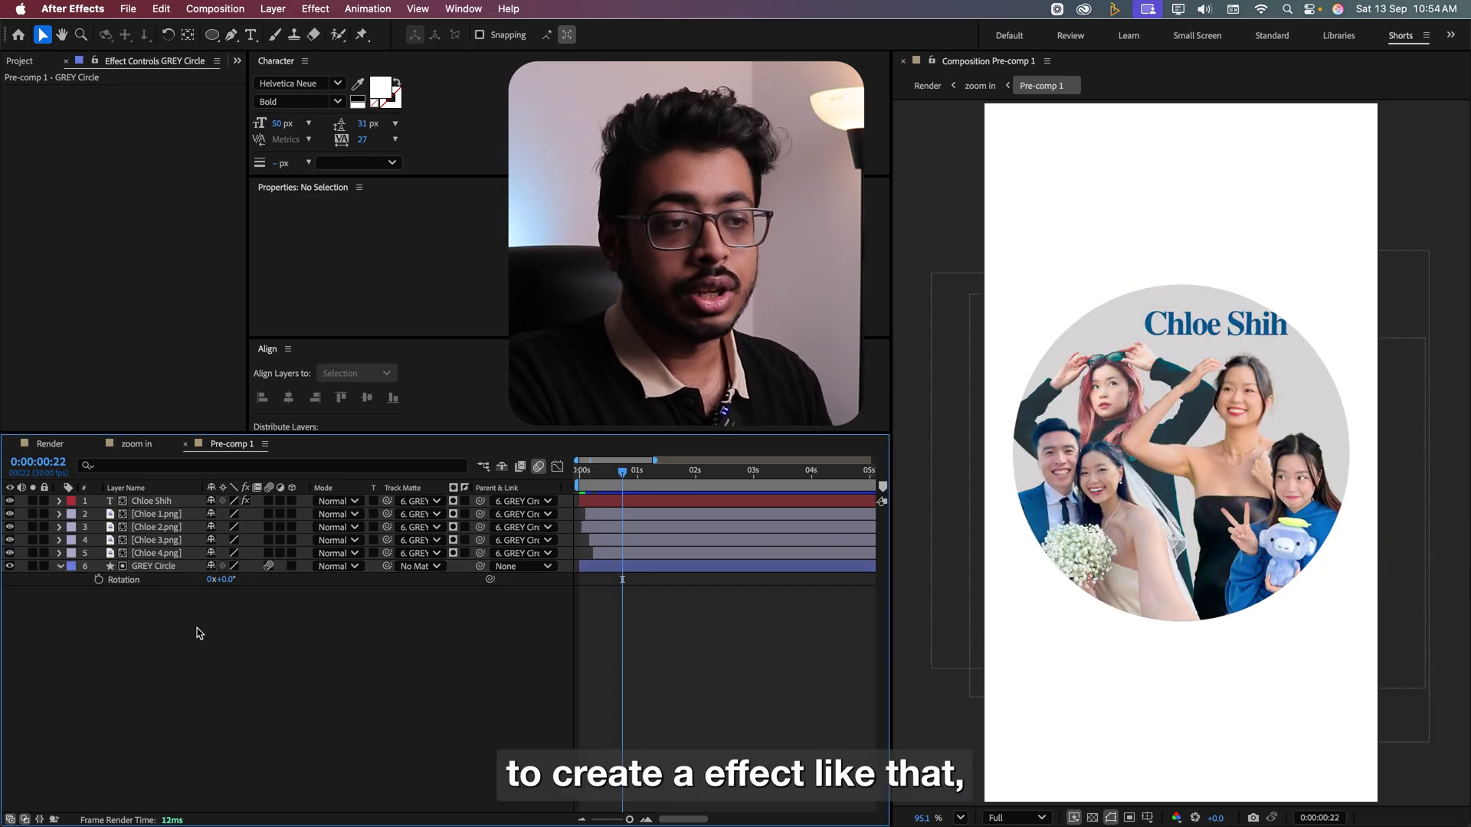
pyautogui.moveTo(161, 619); pyautogui.dragTo(163, 500)
pyautogui.rightClick(164, 503)
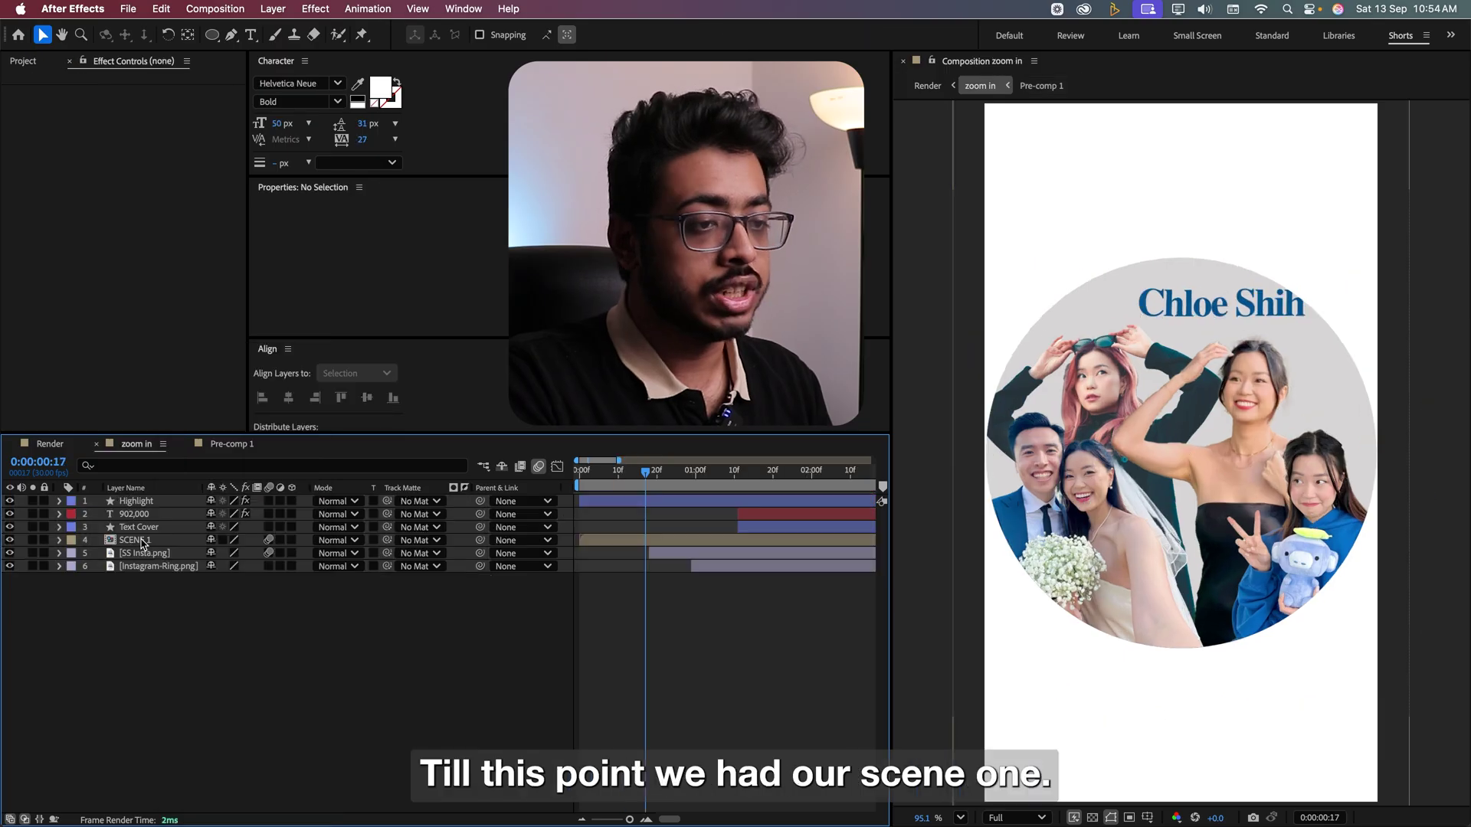
# Reveal SCENE 1's keyframes, scrub its zoom from 0:00:00:18 to 0:00:01:03, and select all six.
pyautogui.click(157, 541)
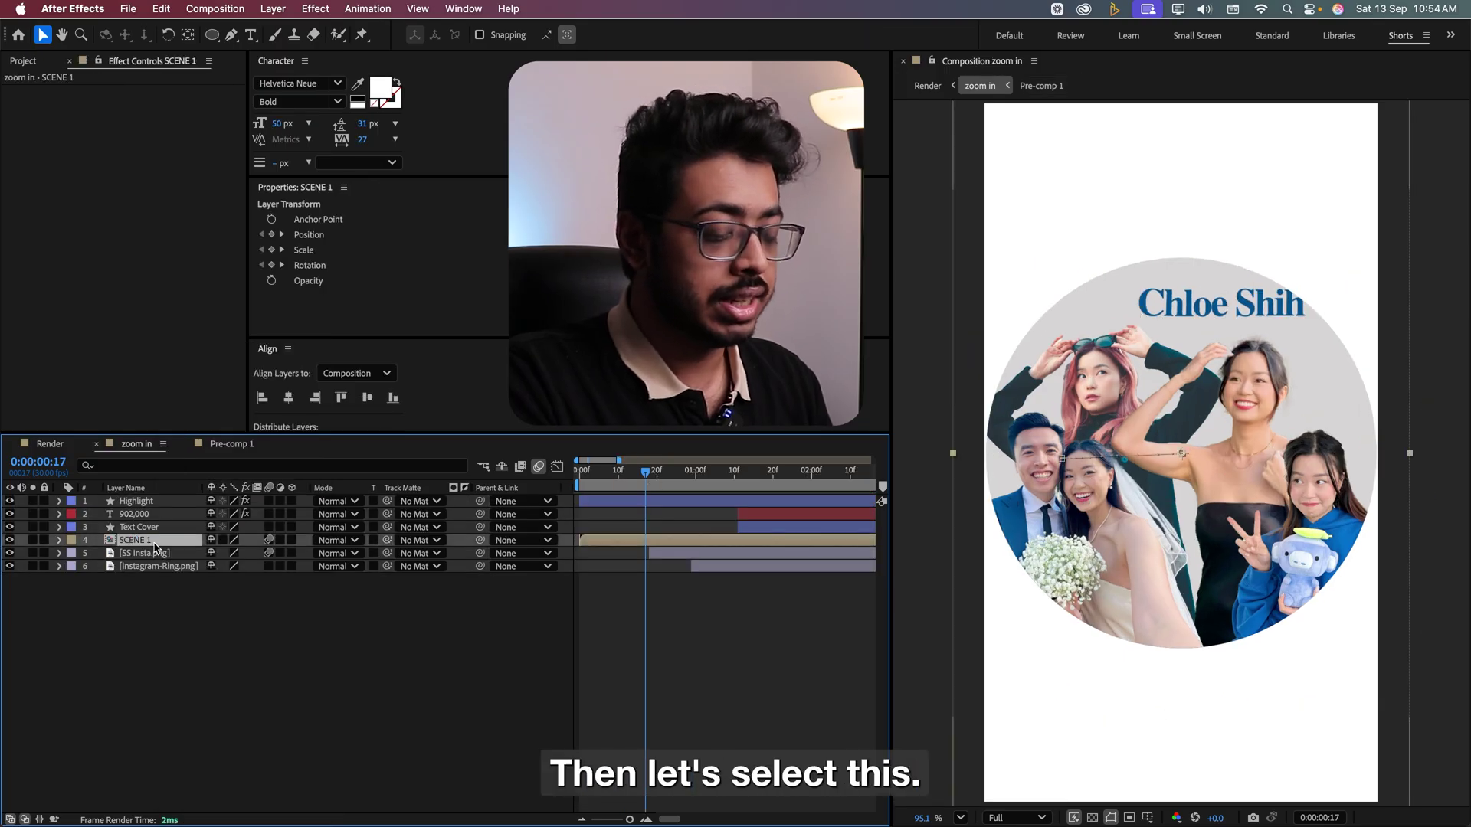
pyautogui.press('u')
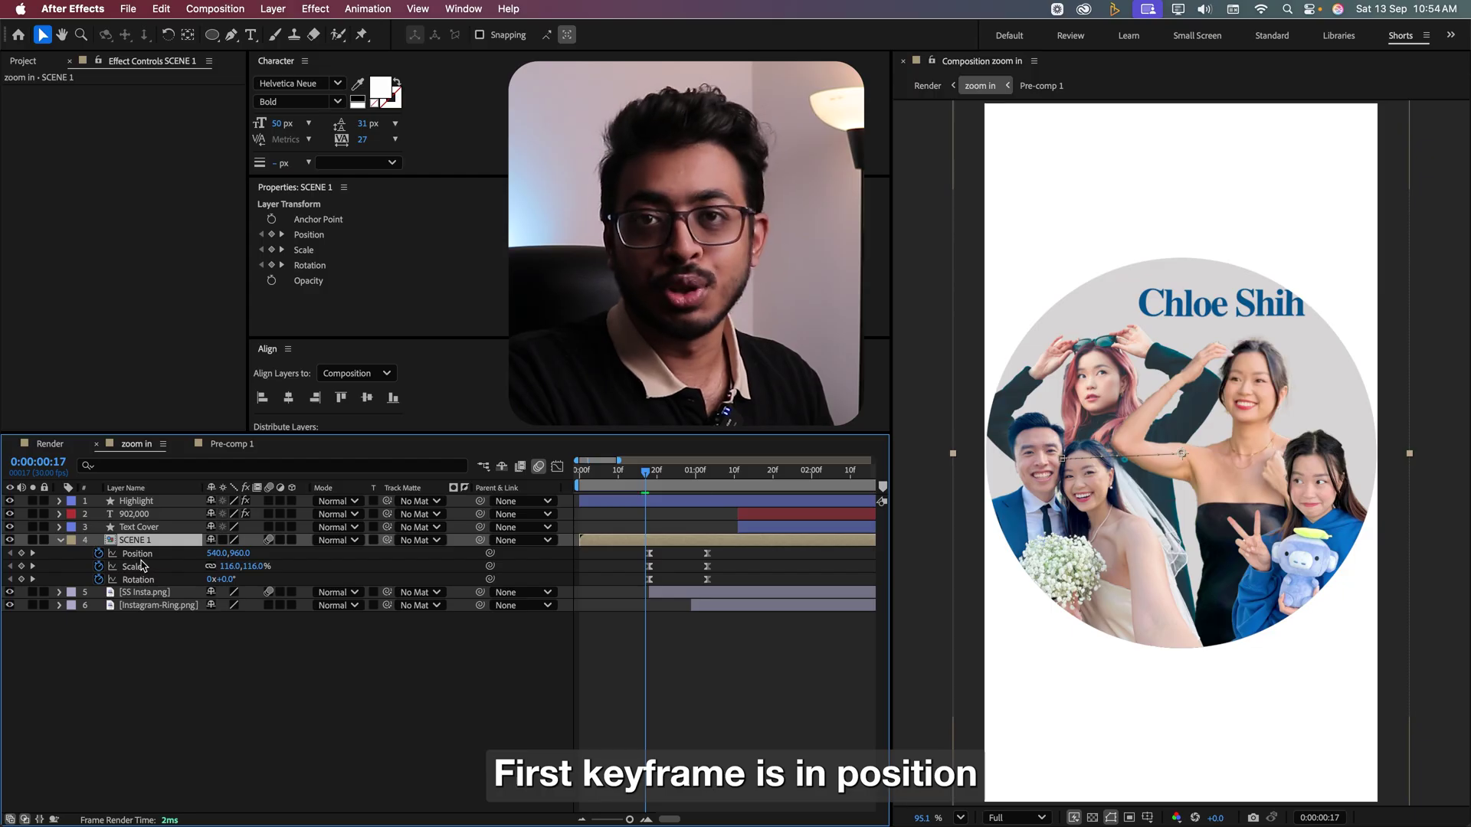
pyautogui.click(647, 489)
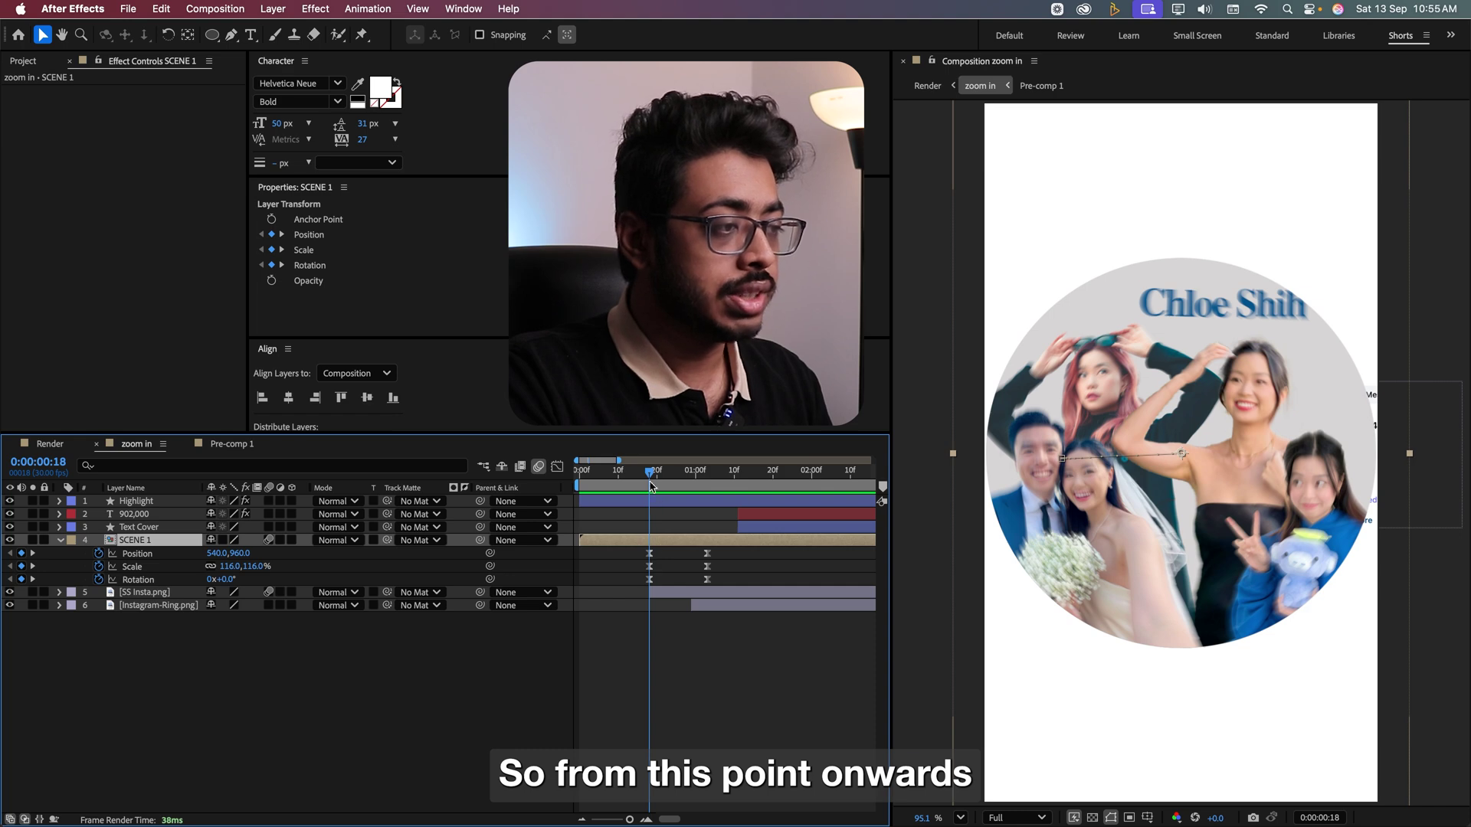
pyautogui.moveTo(650, 486); pyautogui.dragTo(707, 488)
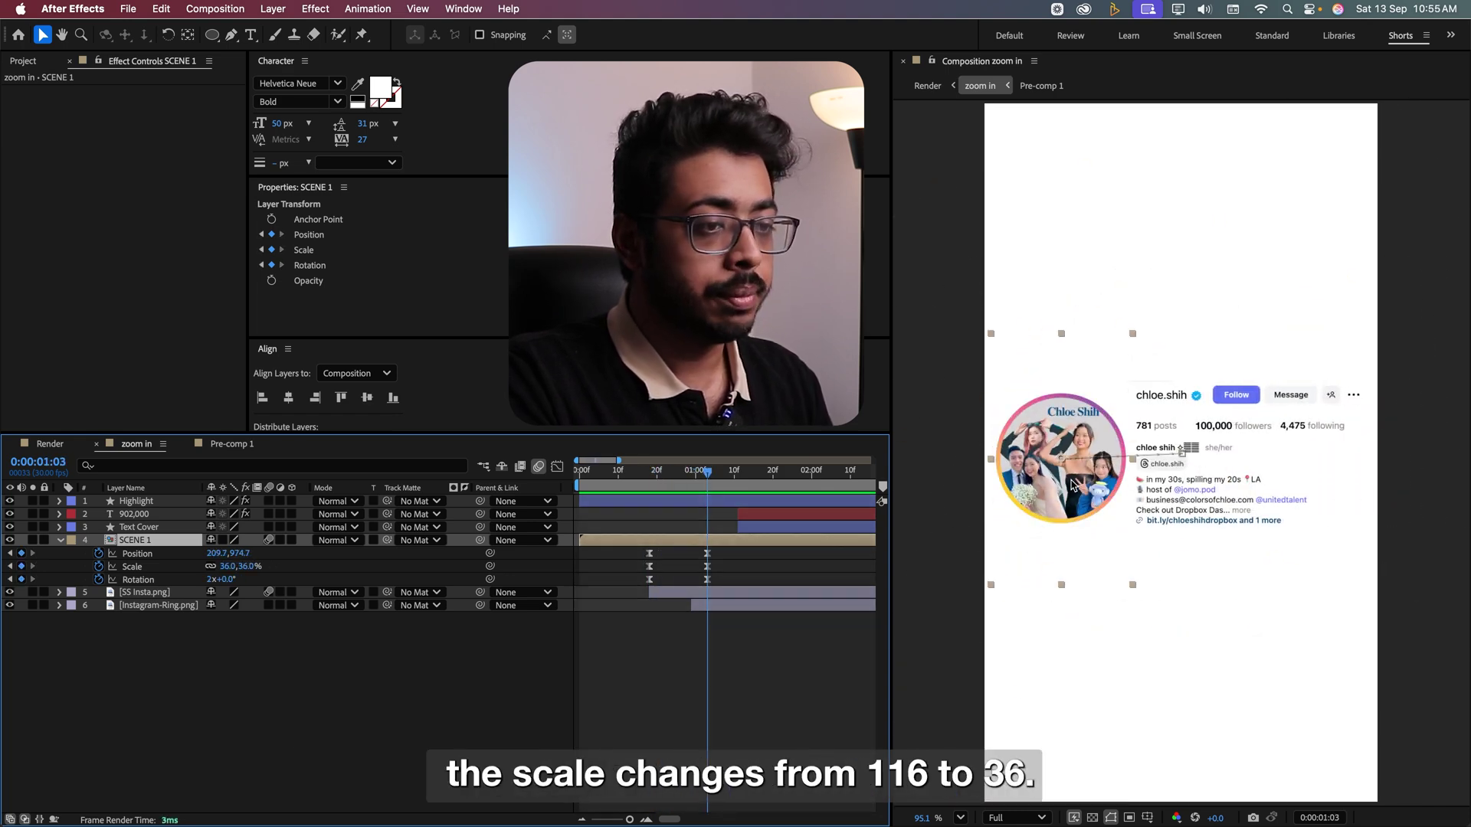
pyautogui.click(651, 473)
pyautogui.moveTo(649, 479); pyautogui.dragTo(708, 501)
pyautogui.click(563, 486)
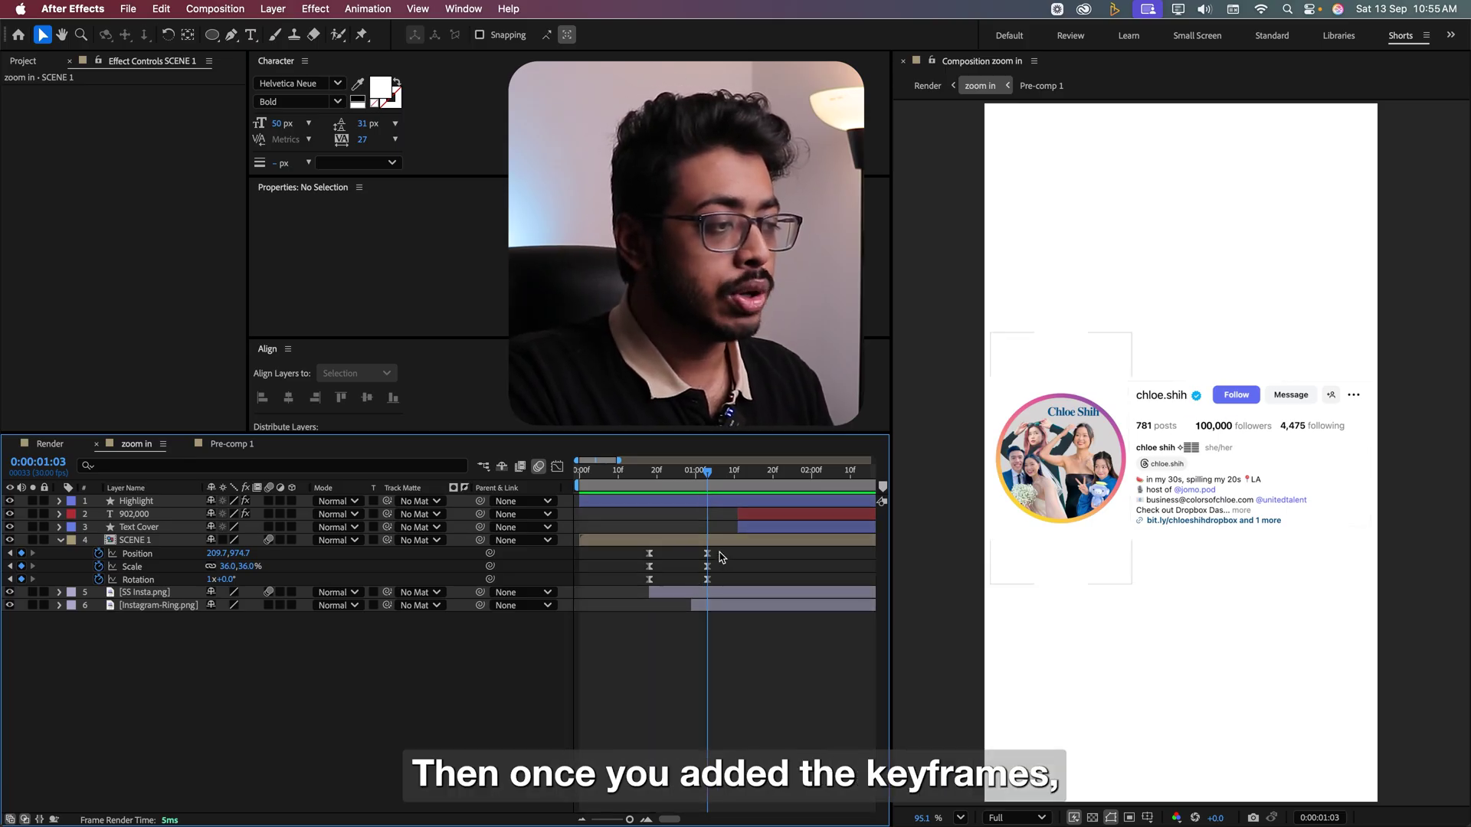
pyautogui.moveTo(721, 553); pyautogui.dragTo(640, 590)
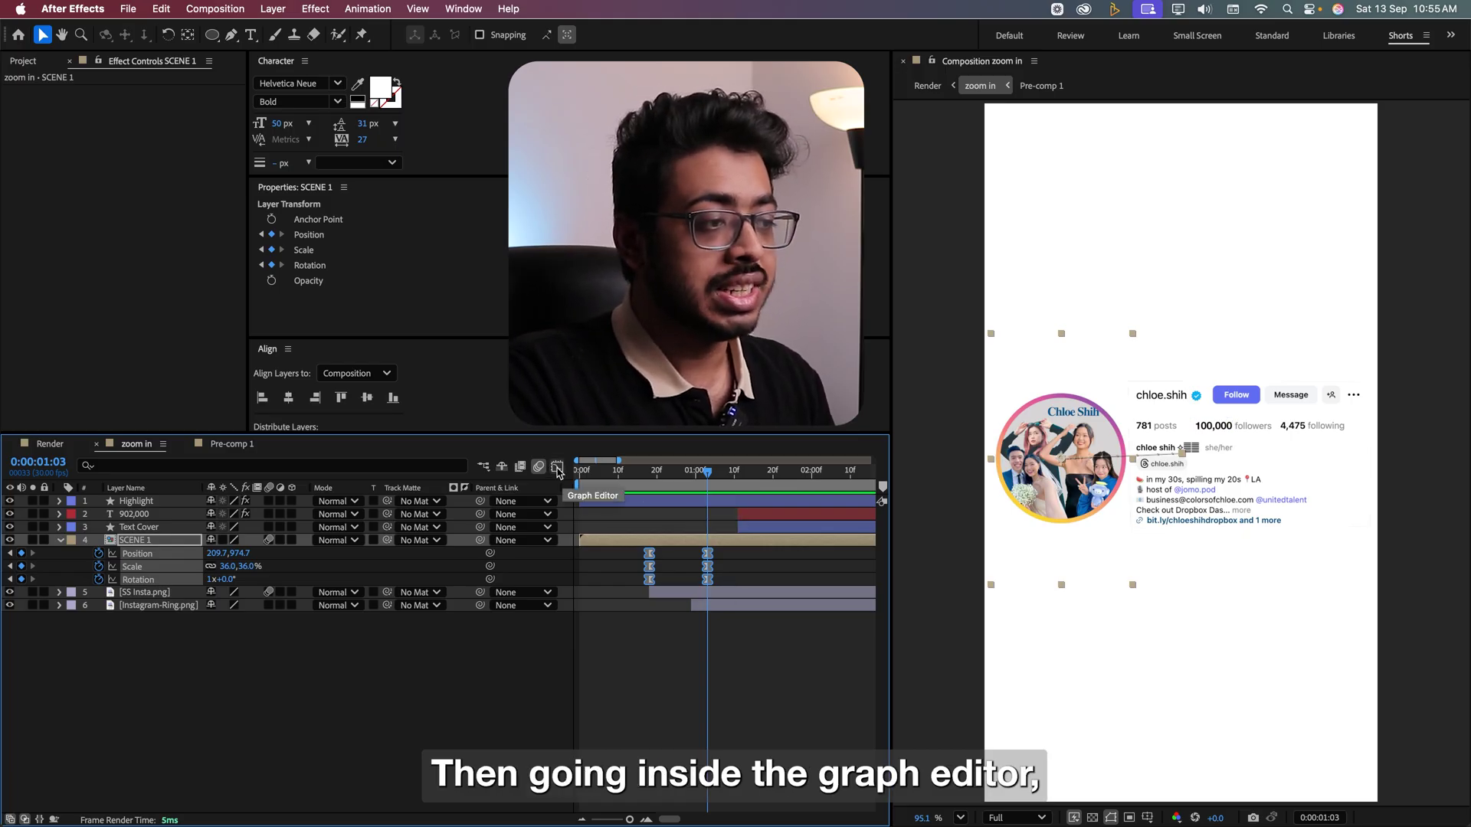
# Reshape SCENE 1's speed curve, last keyframe influence about 91%, then view the circle at 0:00:01:03.
pyautogui.click(557, 467)
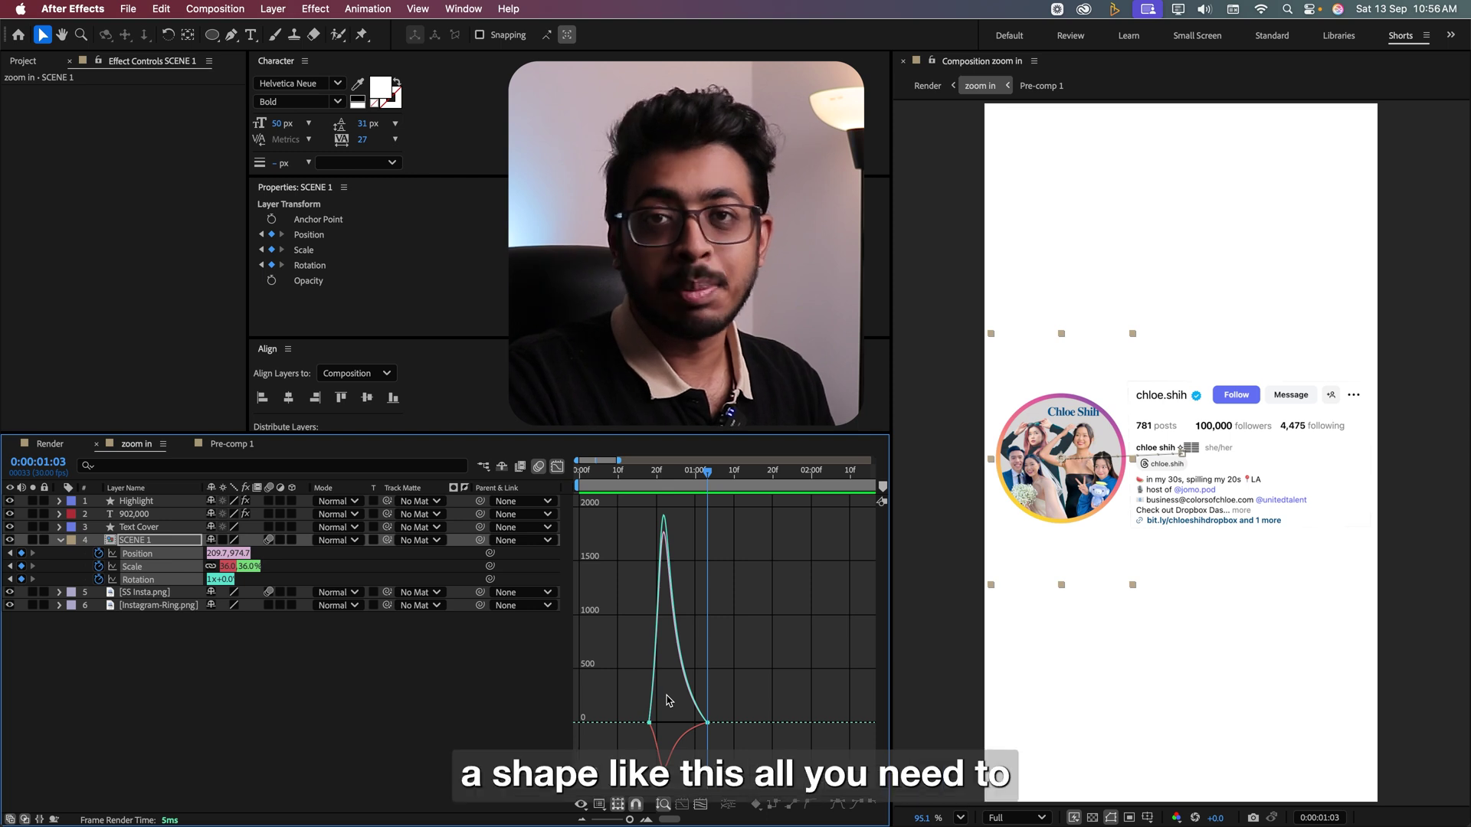
pyautogui.moveTo(723, 713); pyautogui.dragTo(686, 726)
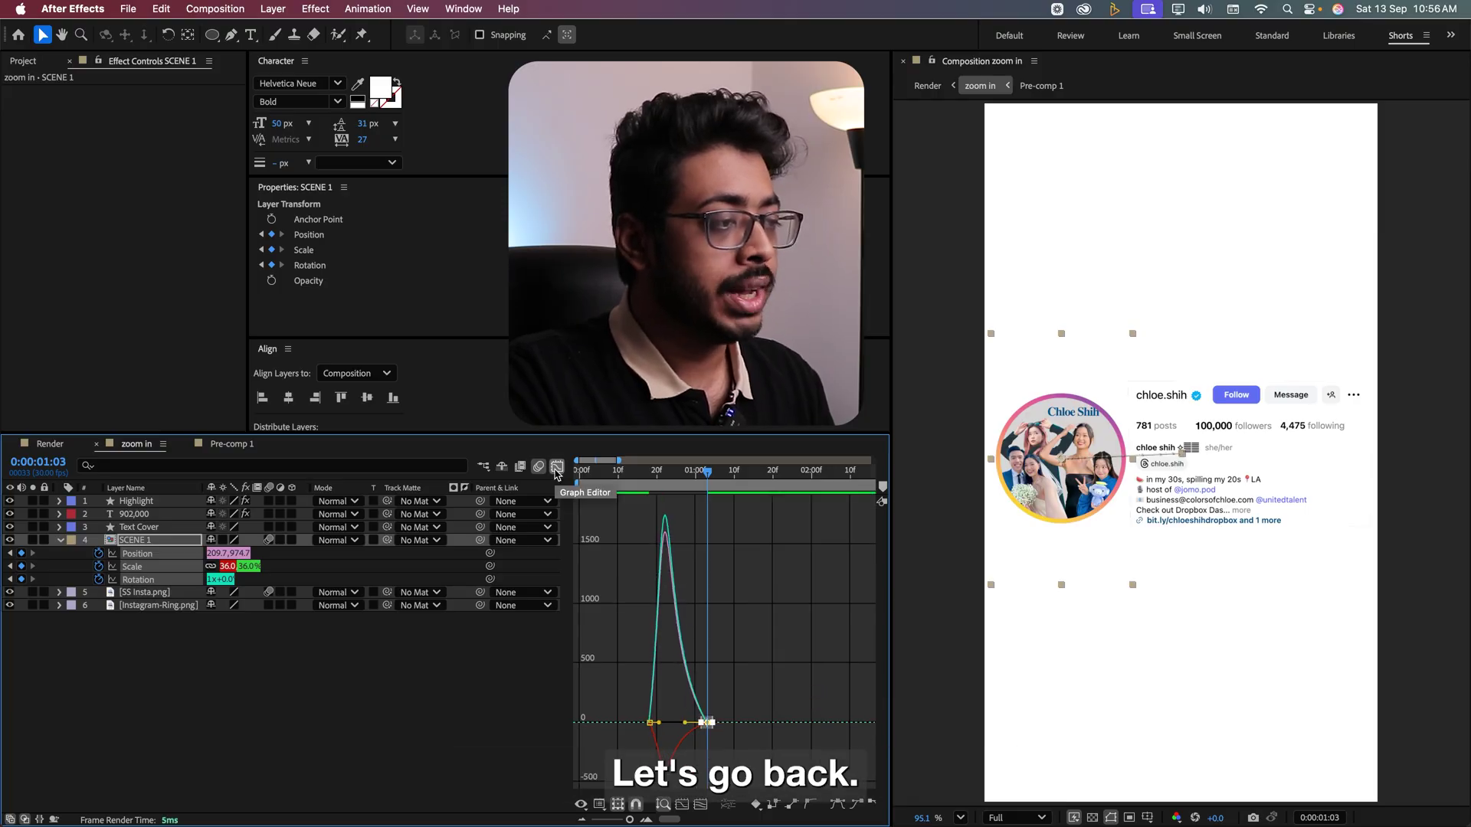
pyautogui.click(557, 467)
pyautogui.click(653, 481)
pyautogui.moveTo(653, 481); pyautogui.dragTo(707, 480)
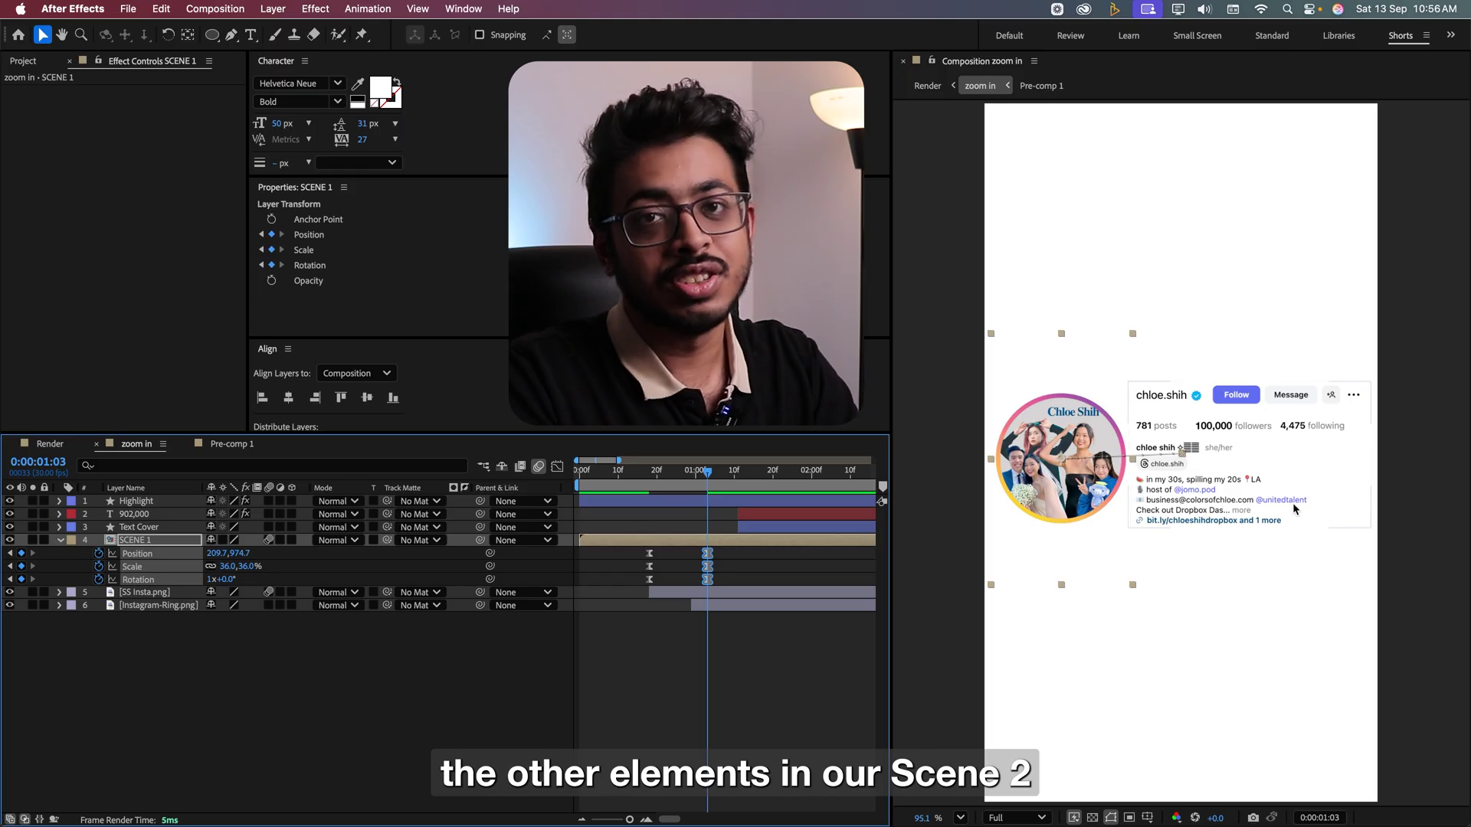
# Solo SCENE 1 and Instagram-Ring.png and play back the ring's spinning blur from 0:00:00:22.
pyautogui.click(140, 606)
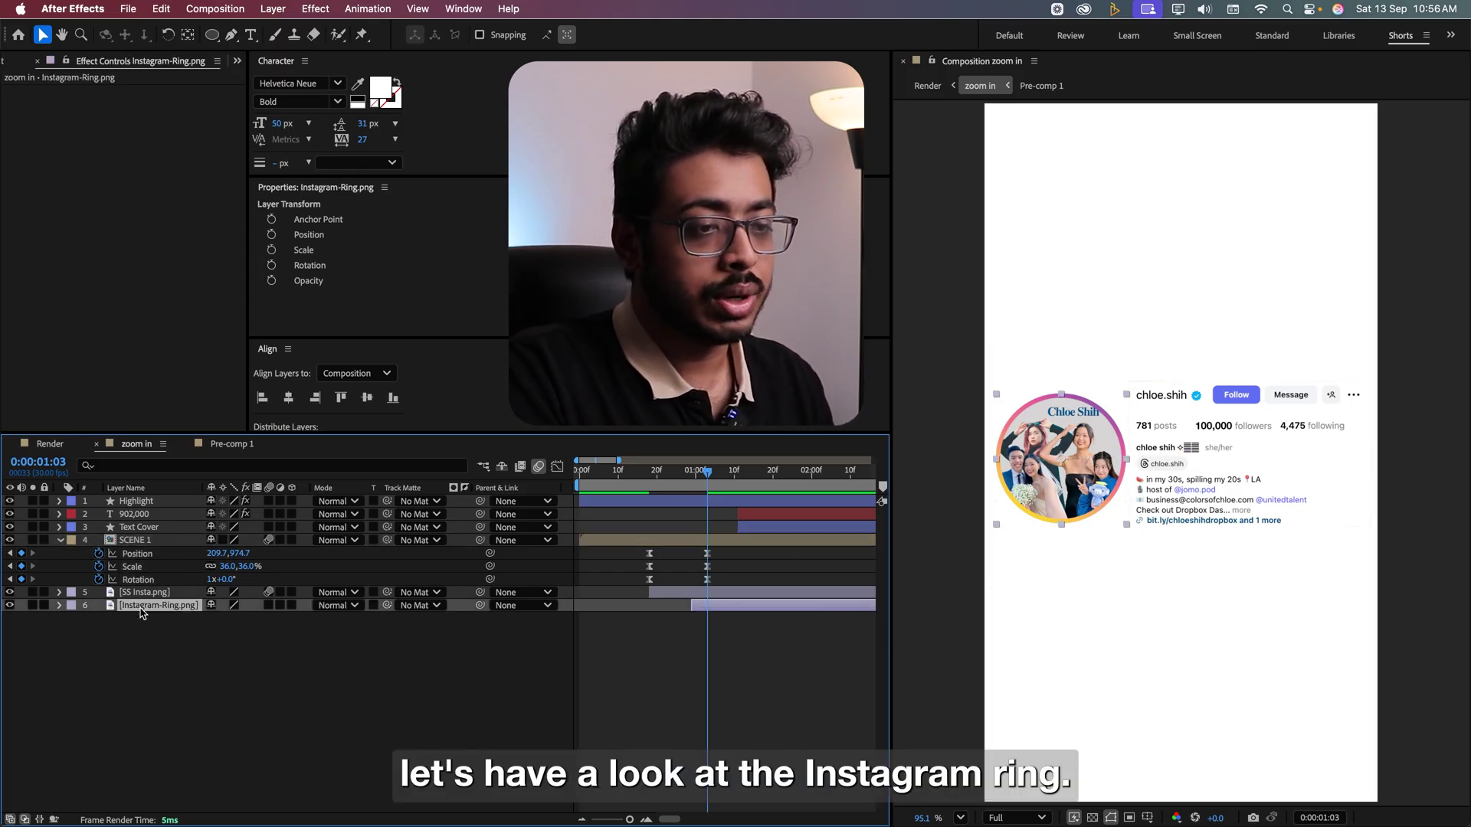
pyautogui.click(32, 540)
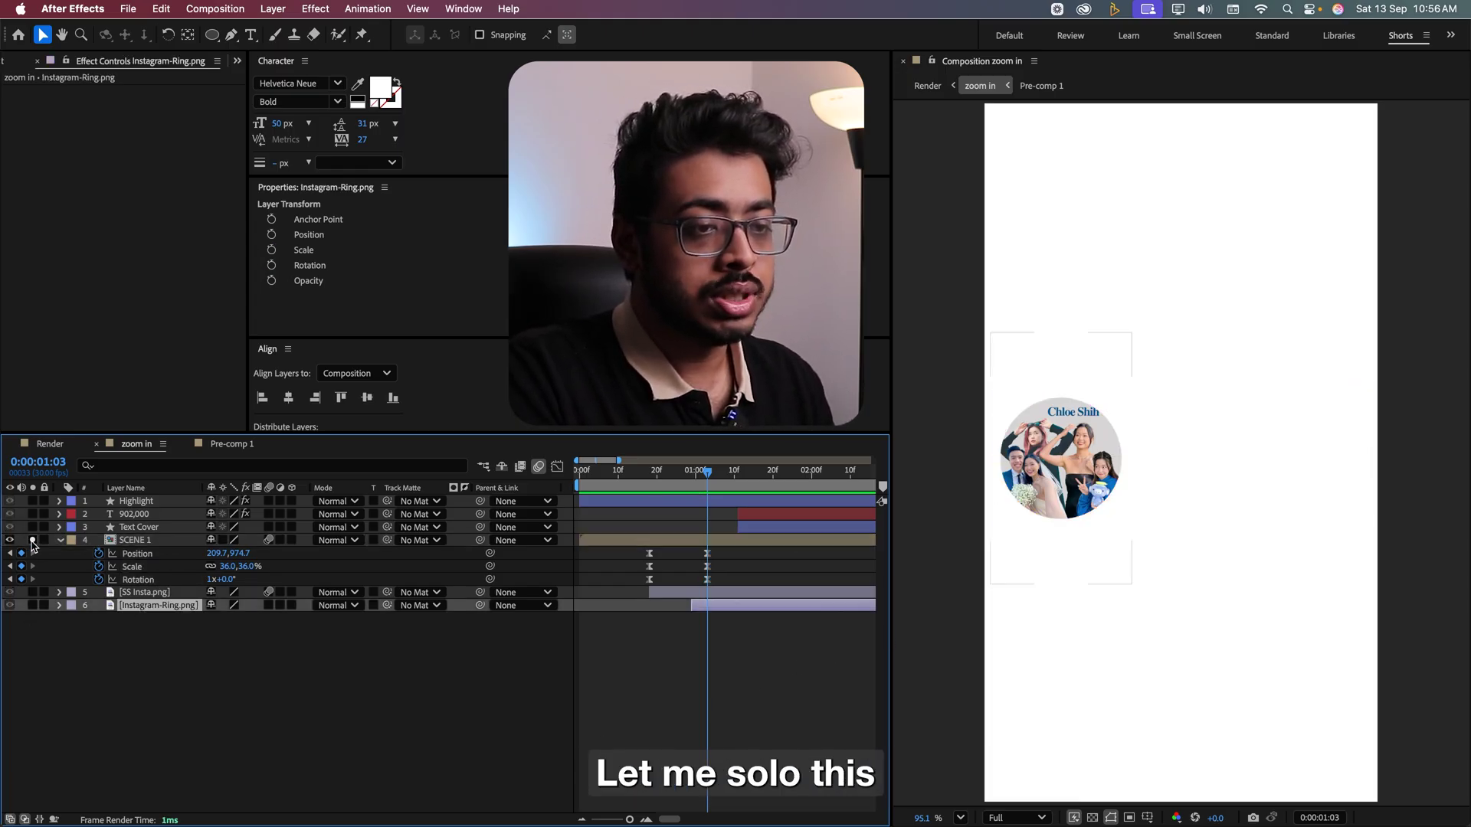
pyautogui.click(32, 605)
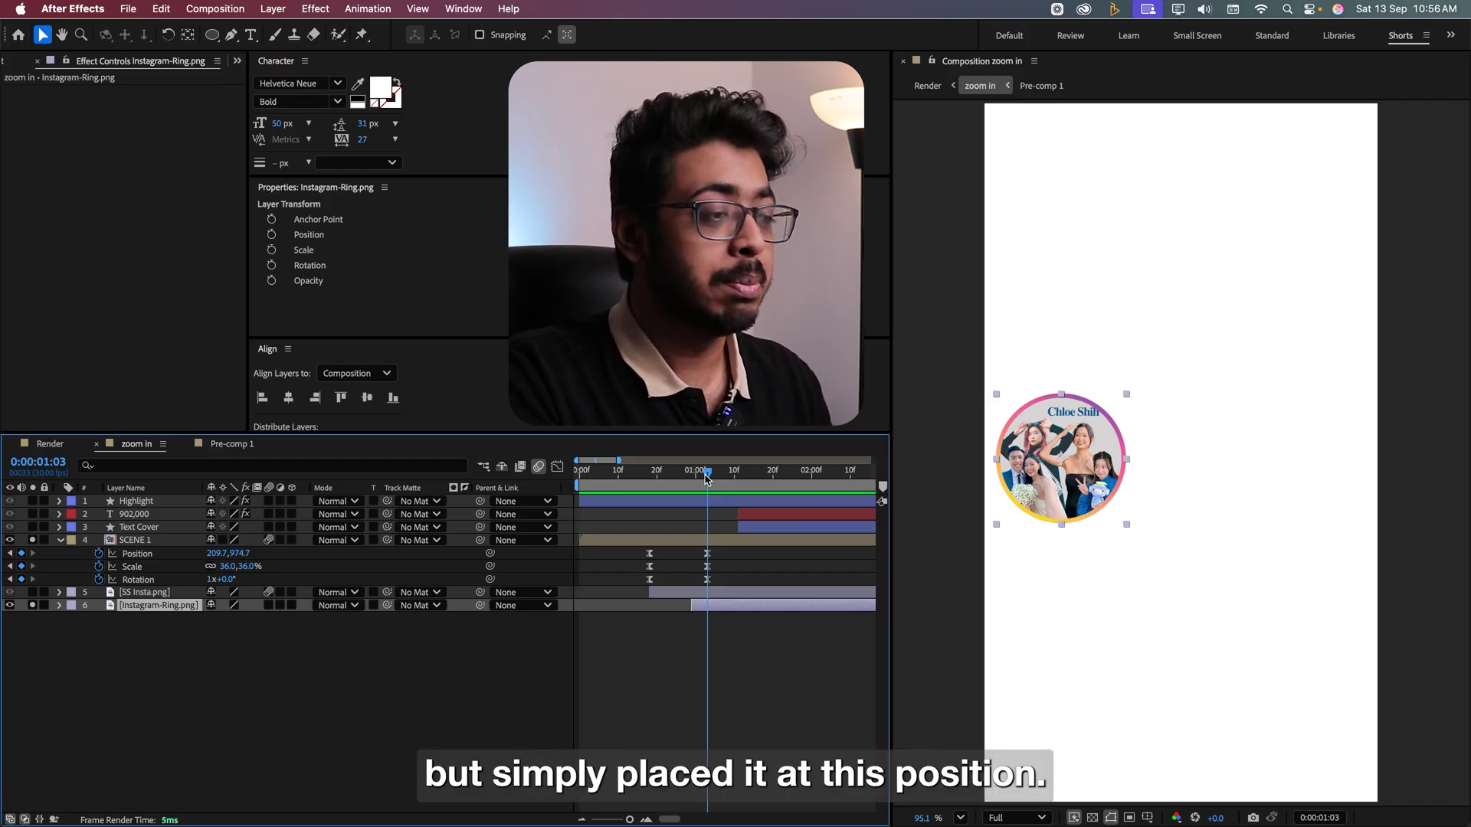
pyautogui.moveTo(705, 477); pyautogui.dragTo(693, 475)
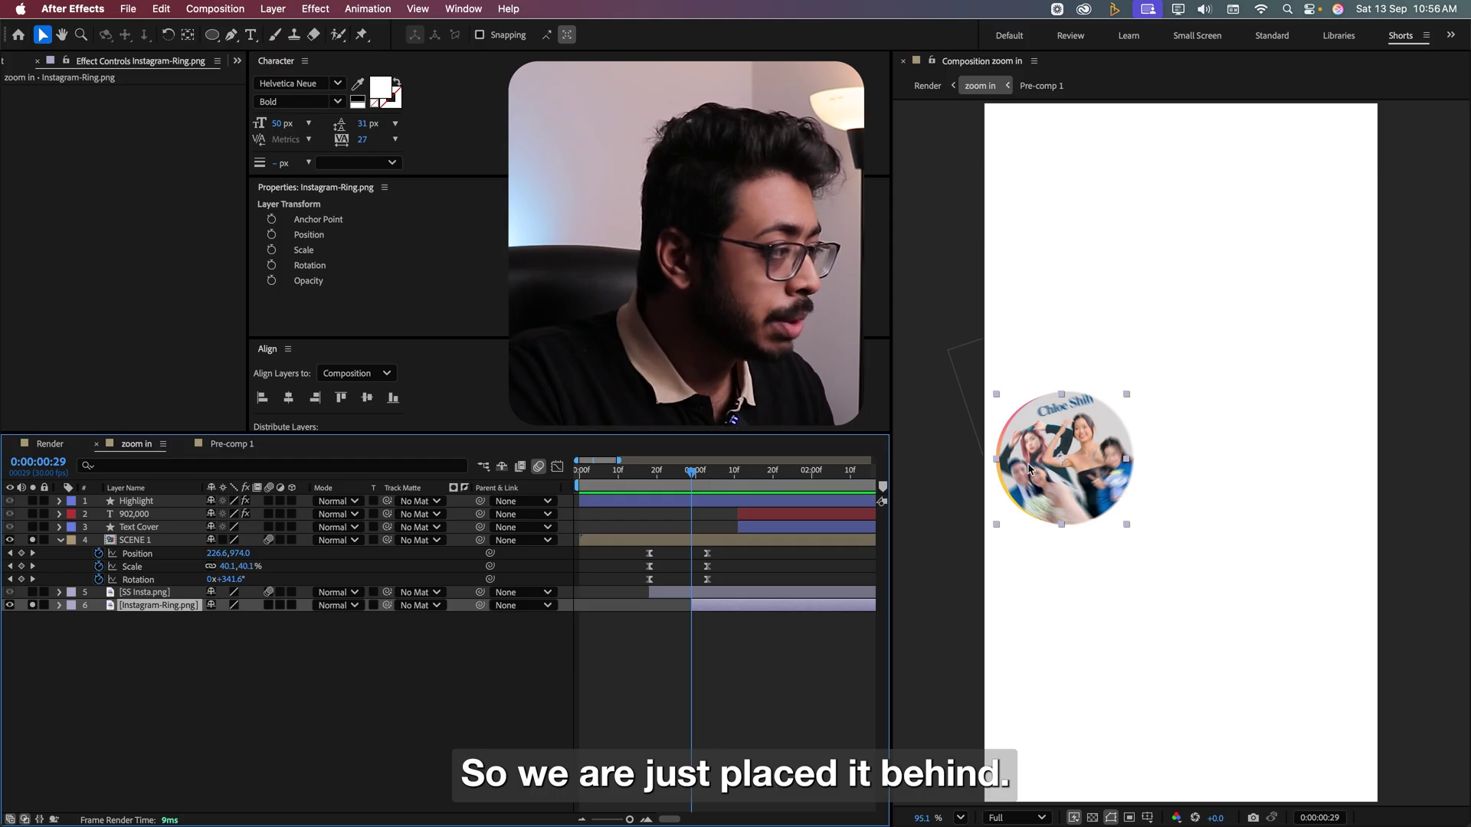
pyautogui.click(665, 488)
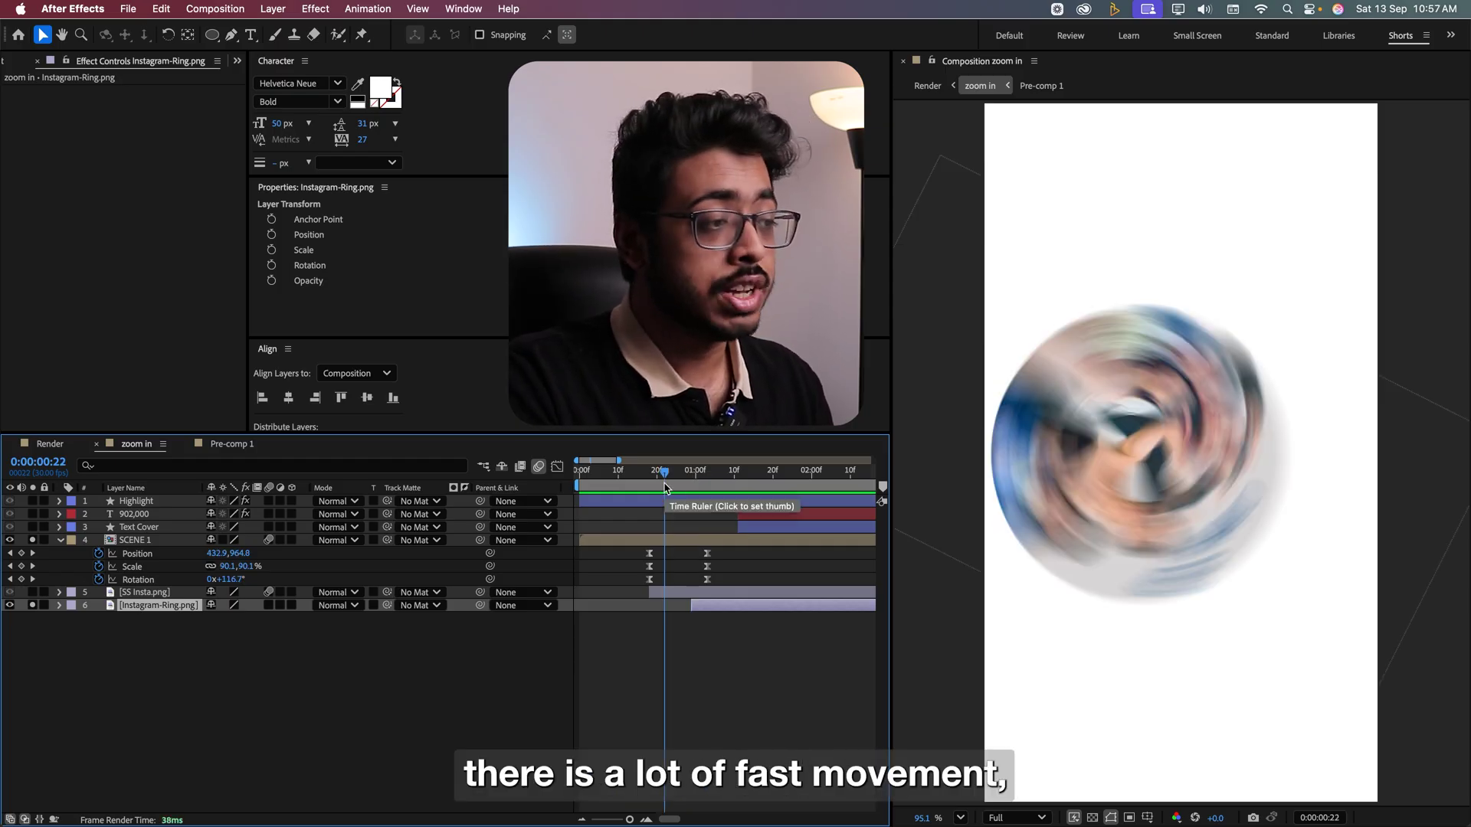
pyautogui.press('space')
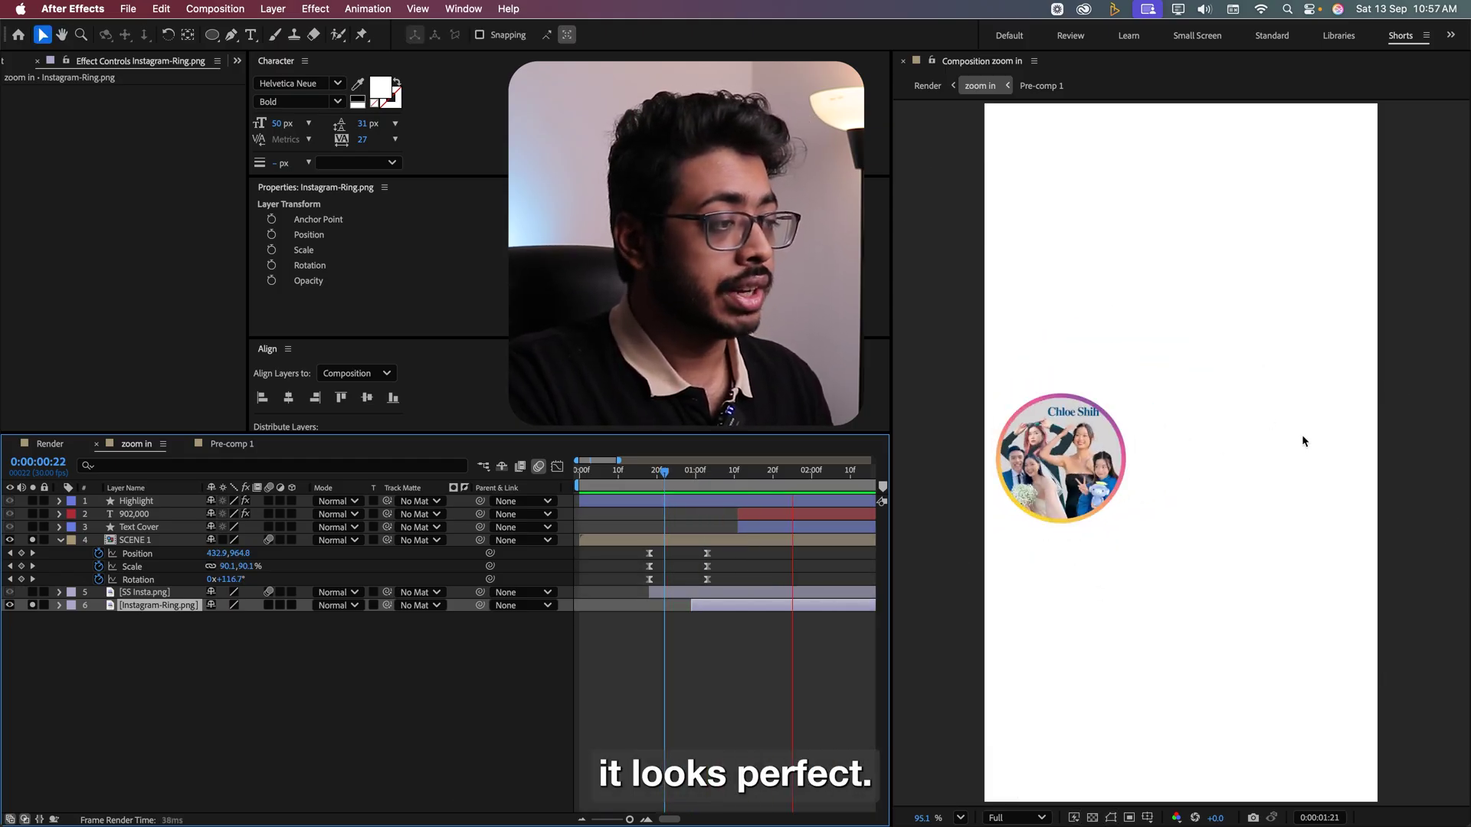
# Solo SS Insta.png, show its Position keyframes, and review the card sliding in from 0:00:00:18.
pyautogui.click(1135, 469)
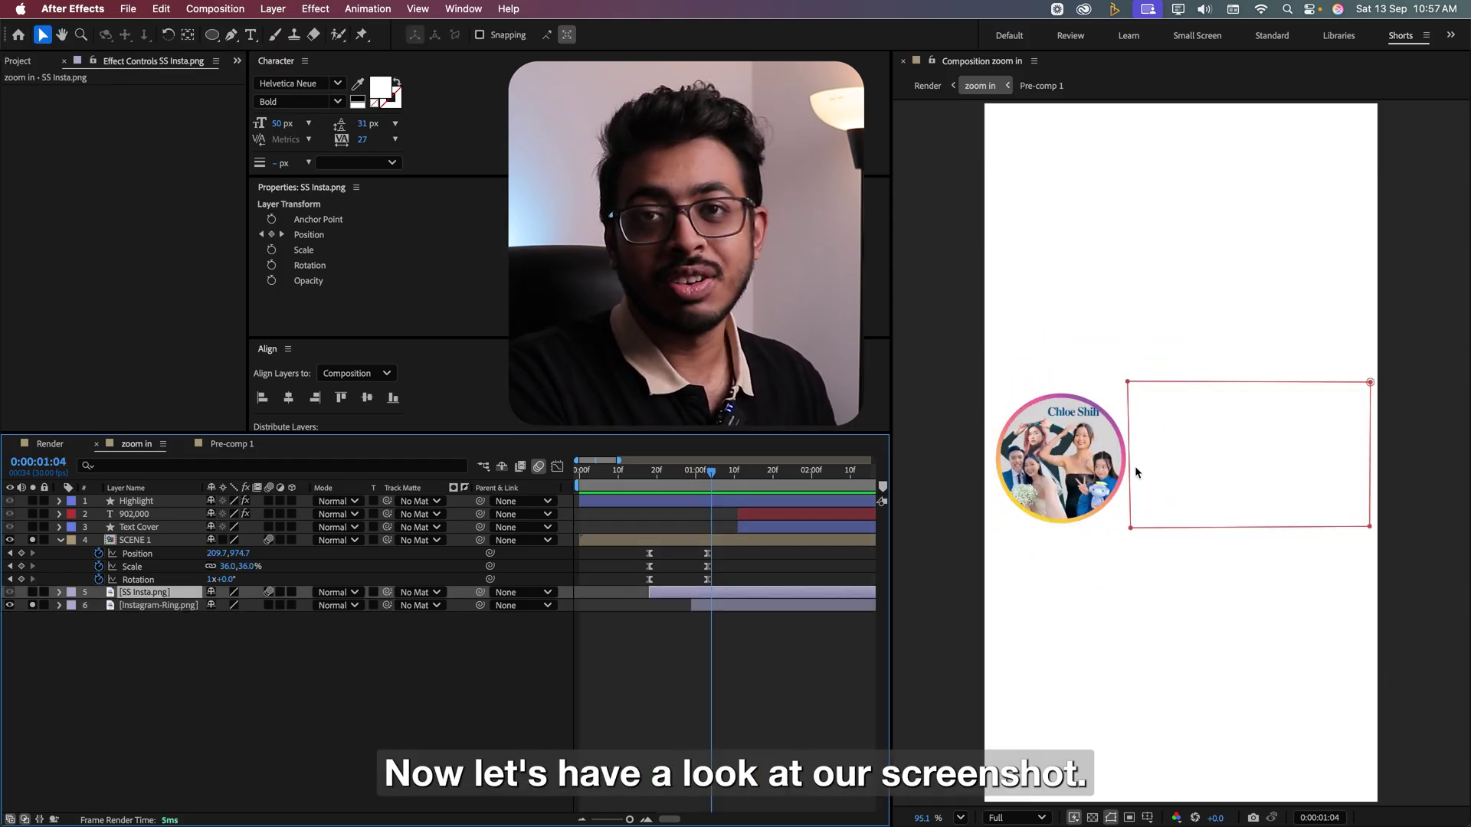
pyautogui.click(30, 593)
pyautogui.press('u')
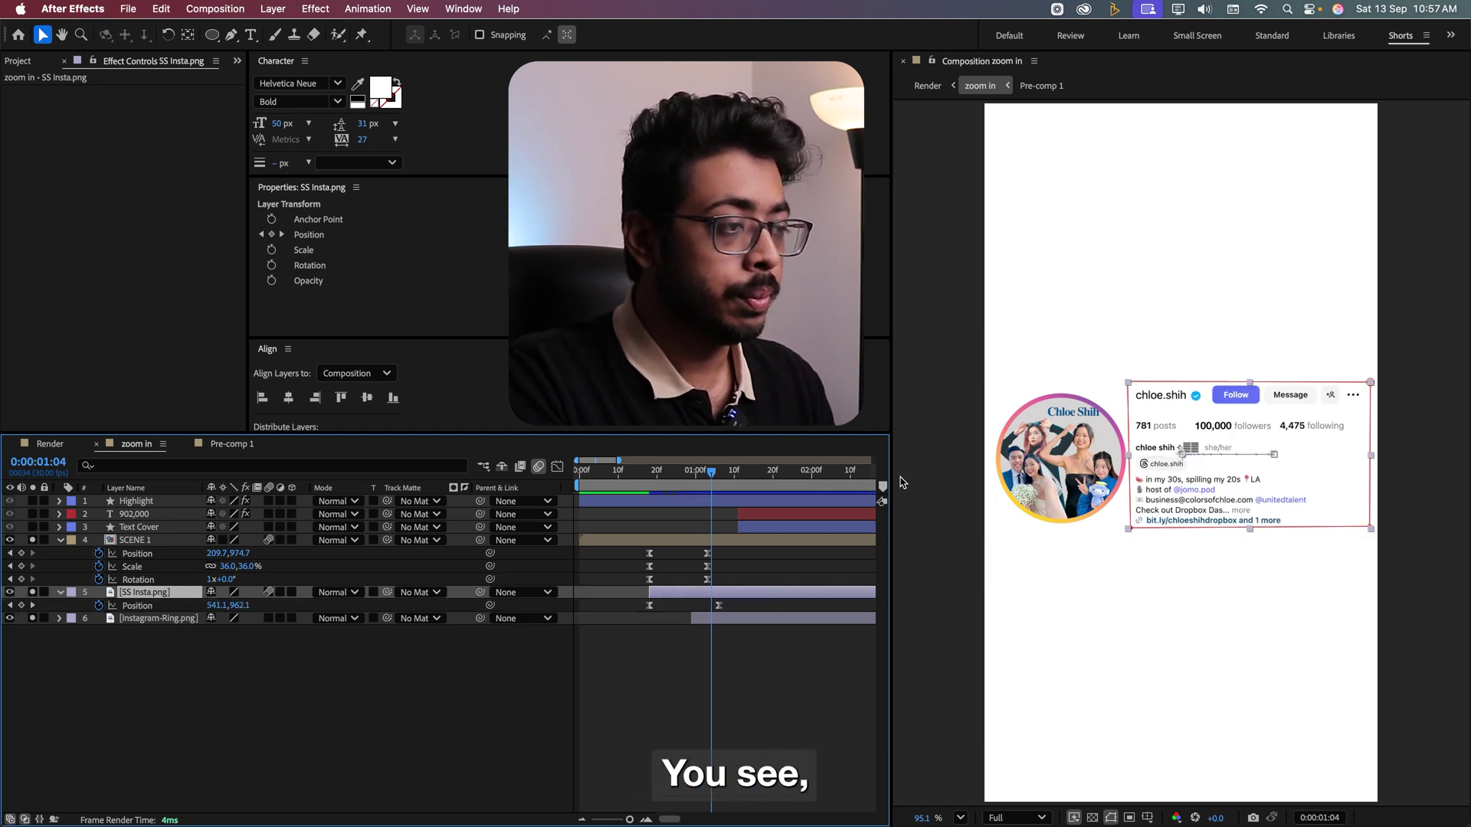
pyautogui.click(627, 475)
pyautogui.moveTo(626, 478); pyautogui.dragTo(641, 480)
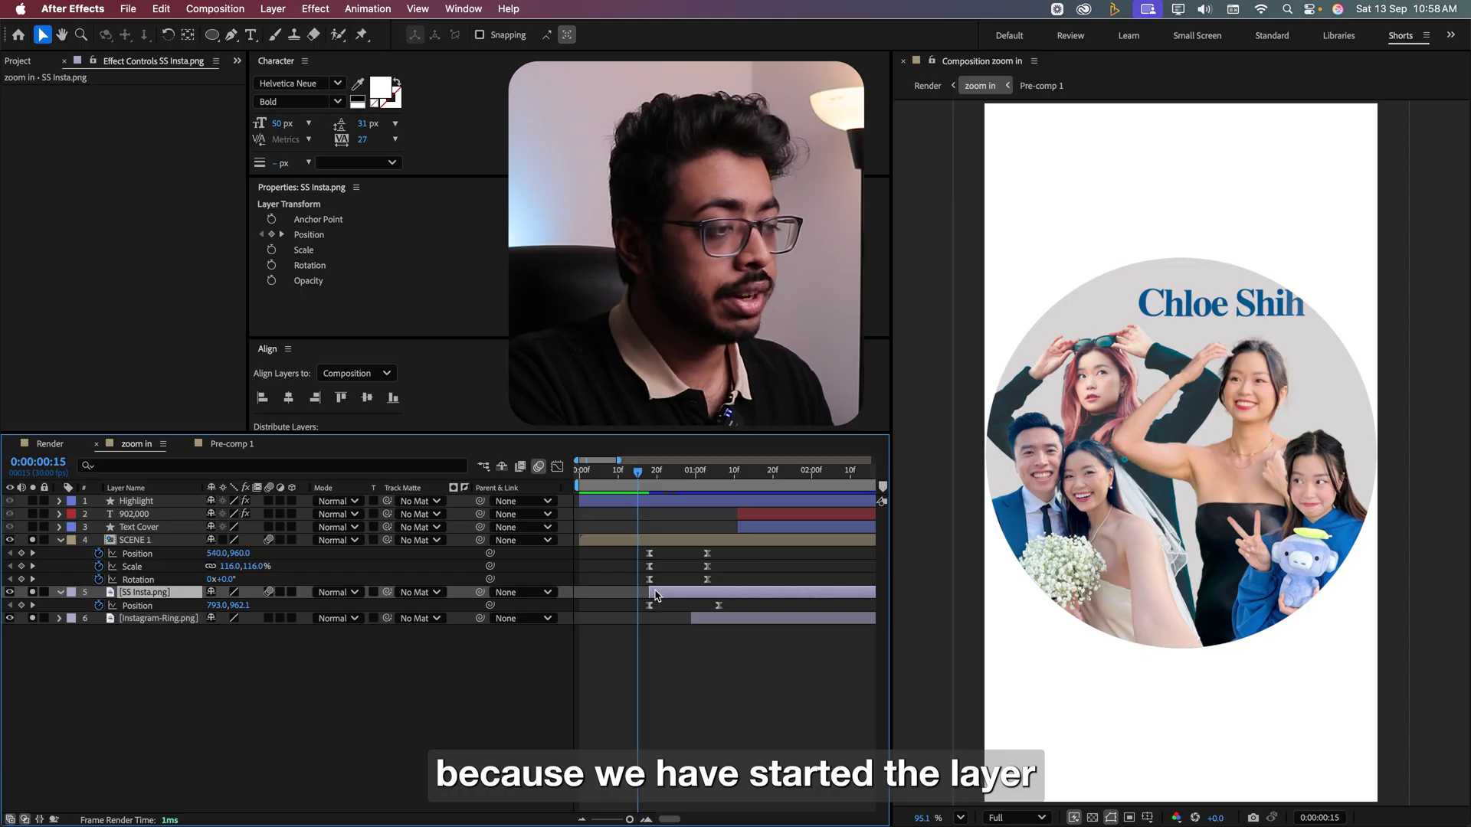
pyautogui.click(650, 480)
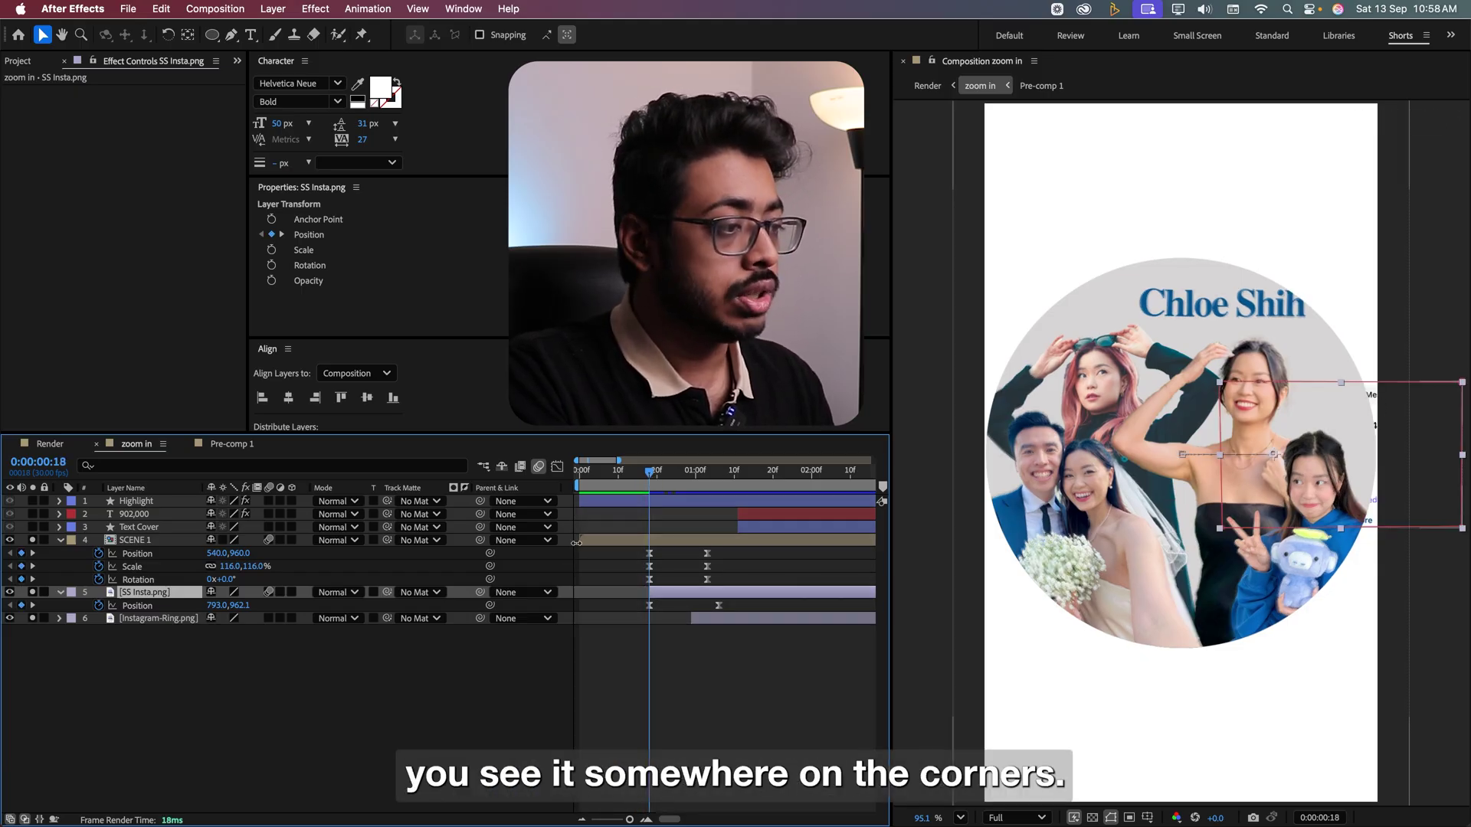
pyautogui.click(659, 477)
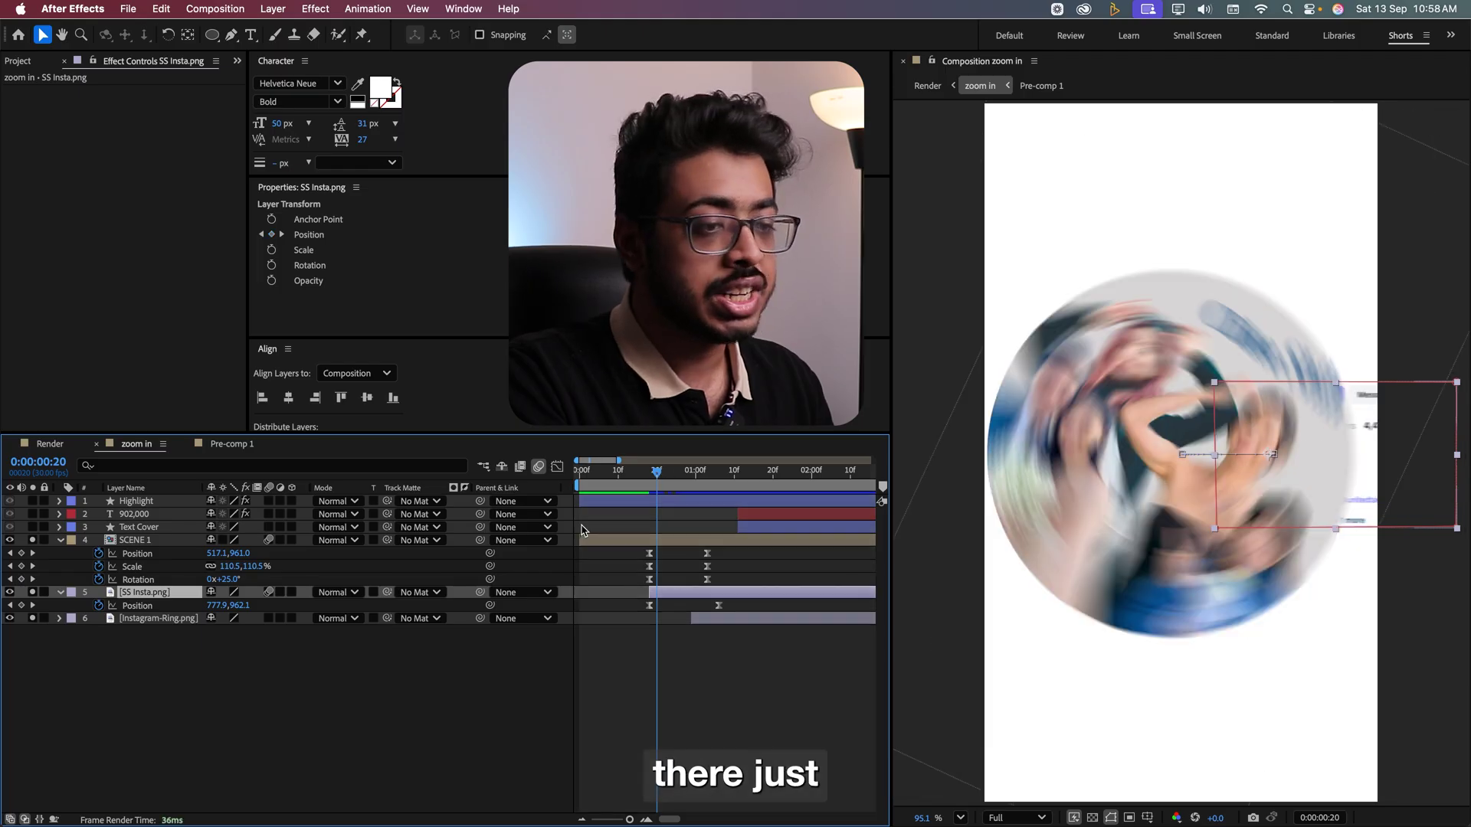
pyautogui.moveTo(664, 486); pyautogui.dragTo(733, 491)
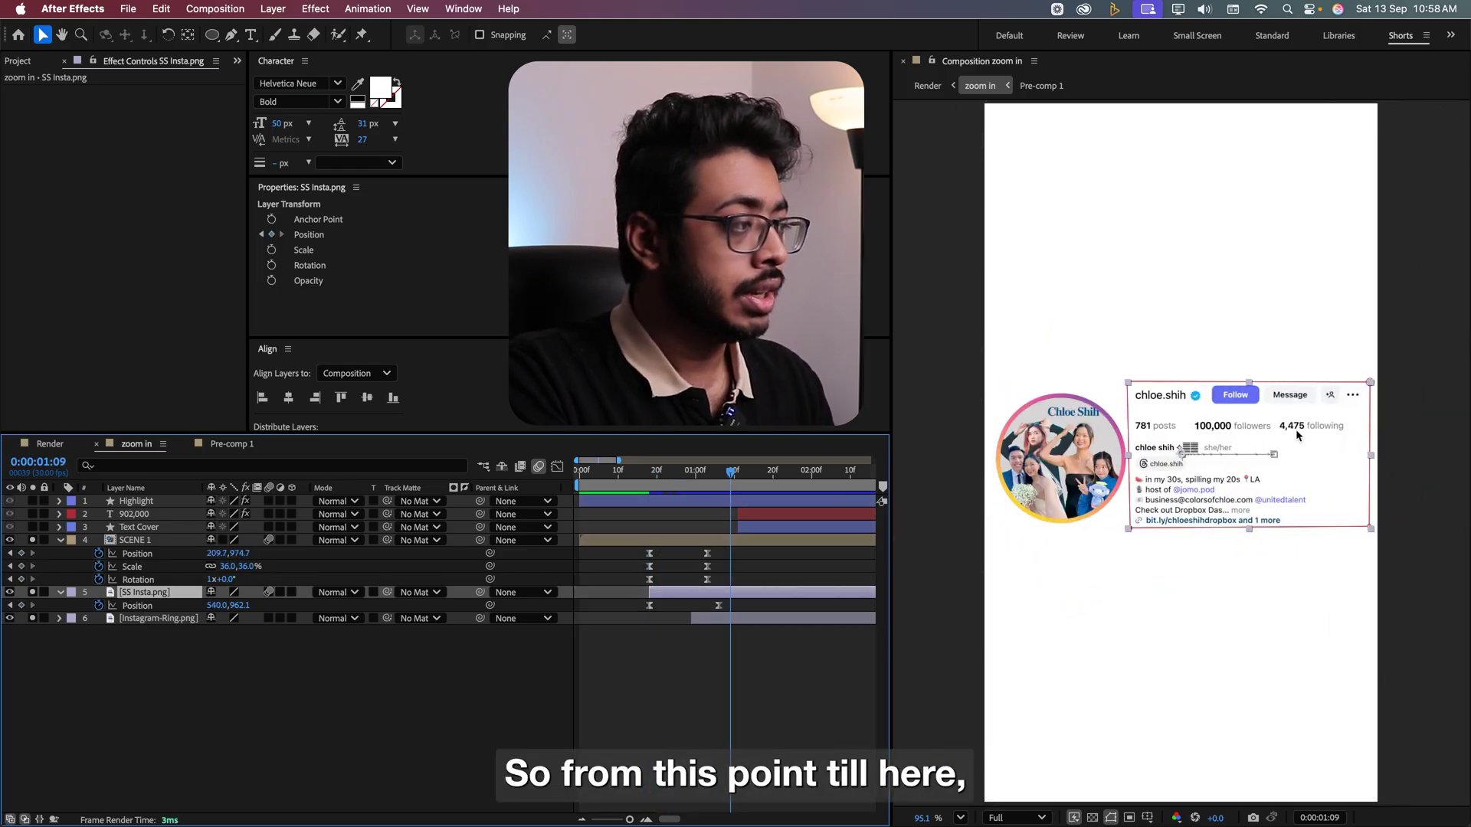
pyautogui.click(652, 486)
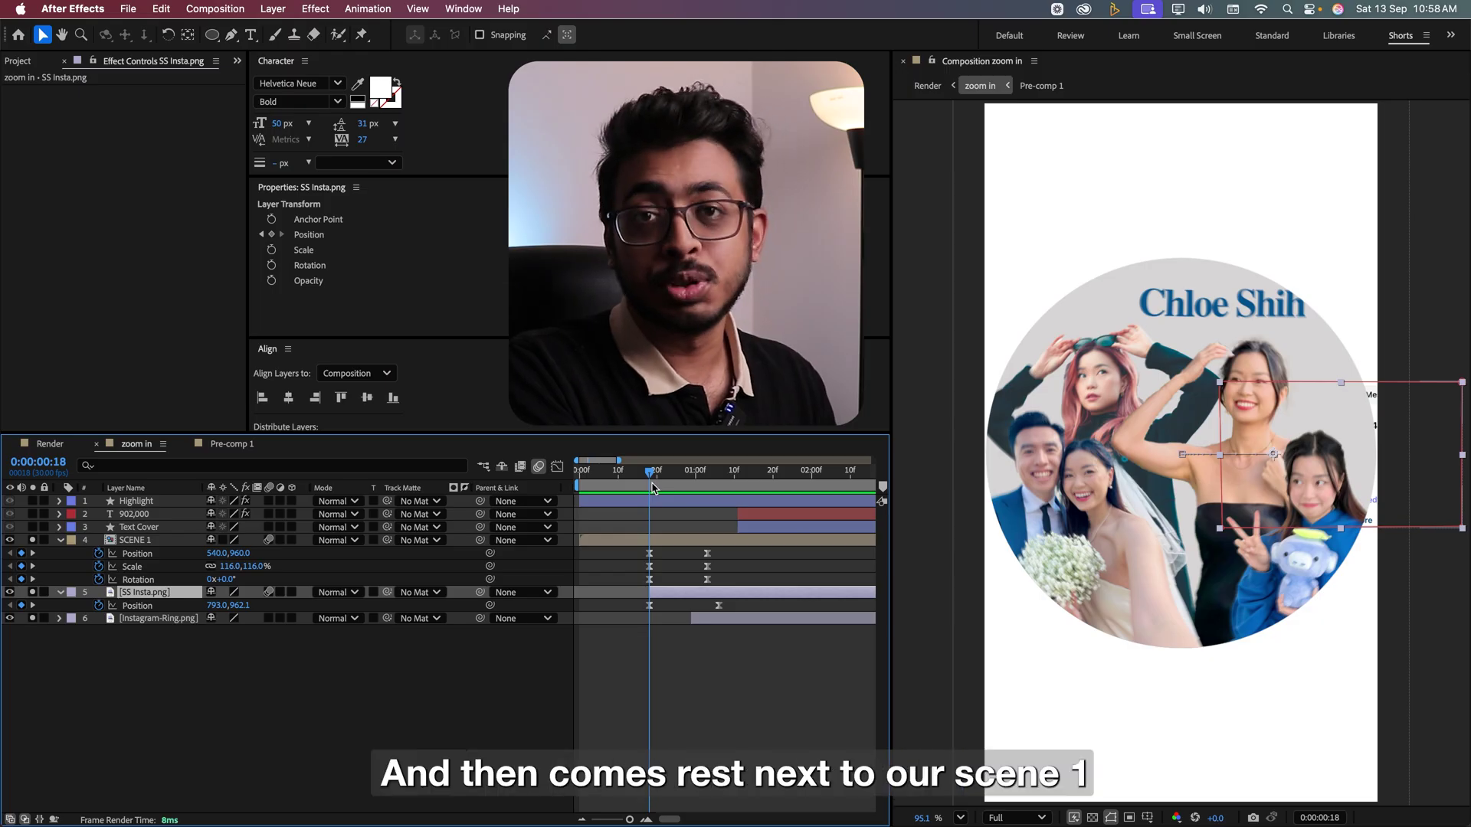
pyautogui.moveTo(652, 488); pyautogui.dragTo(719, 510)
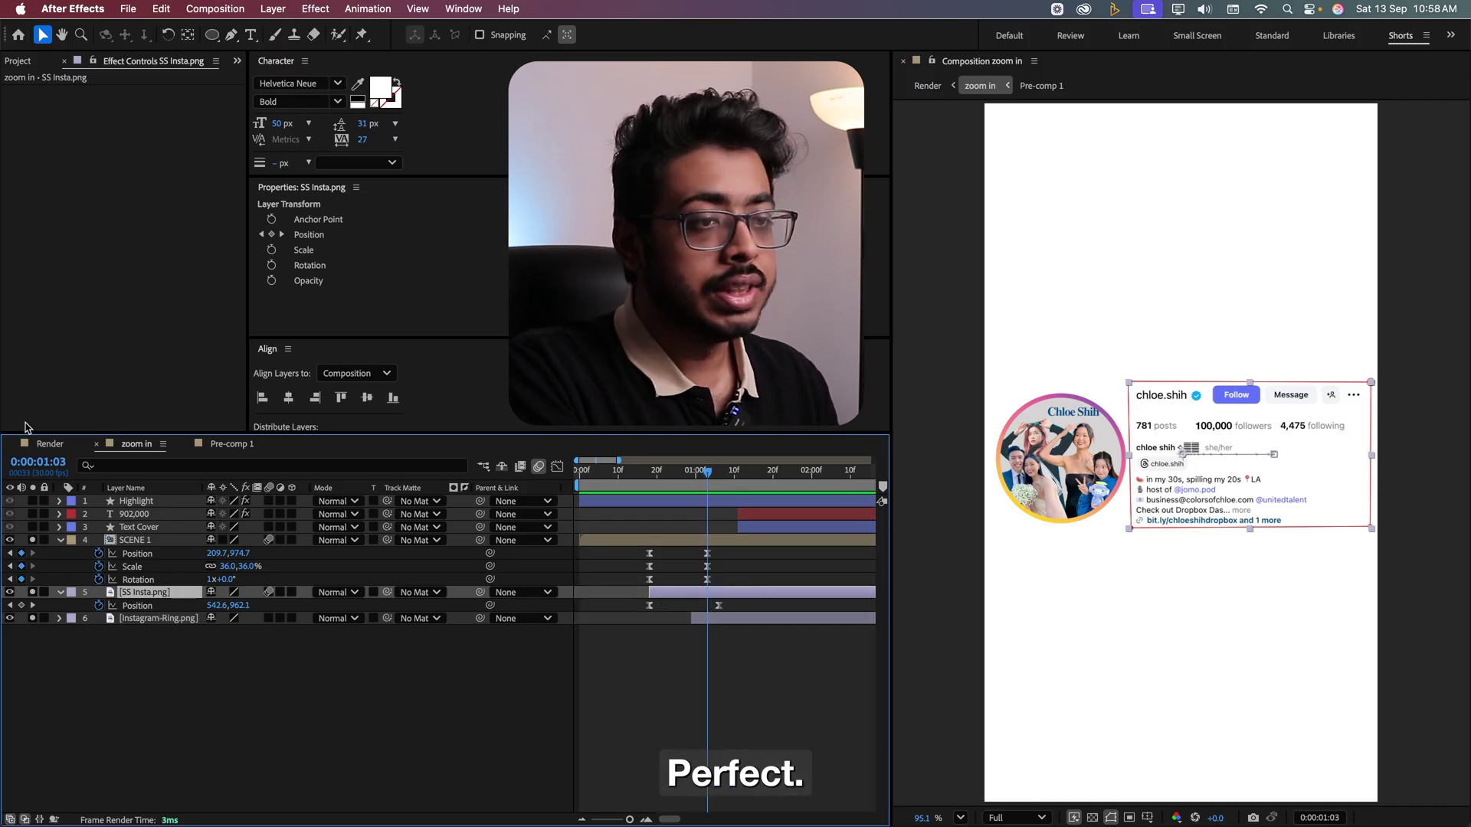
# Preview the follower change in Render, then hide Highlight, 902,000 and Text Cover in zoom in at 0:00:01:11.
pyautogui.click(46, 444)
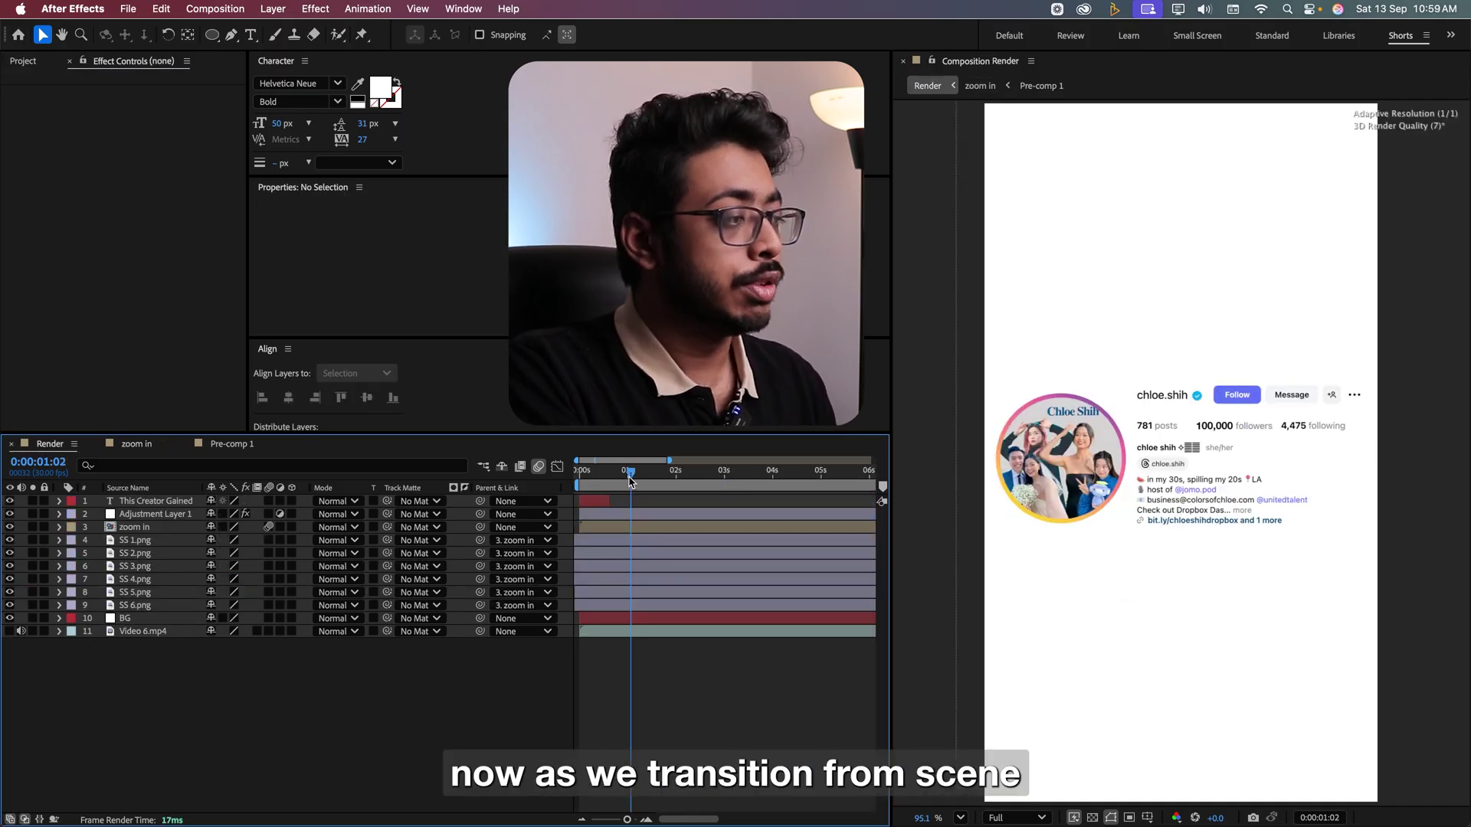
pyautogui.moveTo(633, 473); pyautogui.dragTo(710, 503)
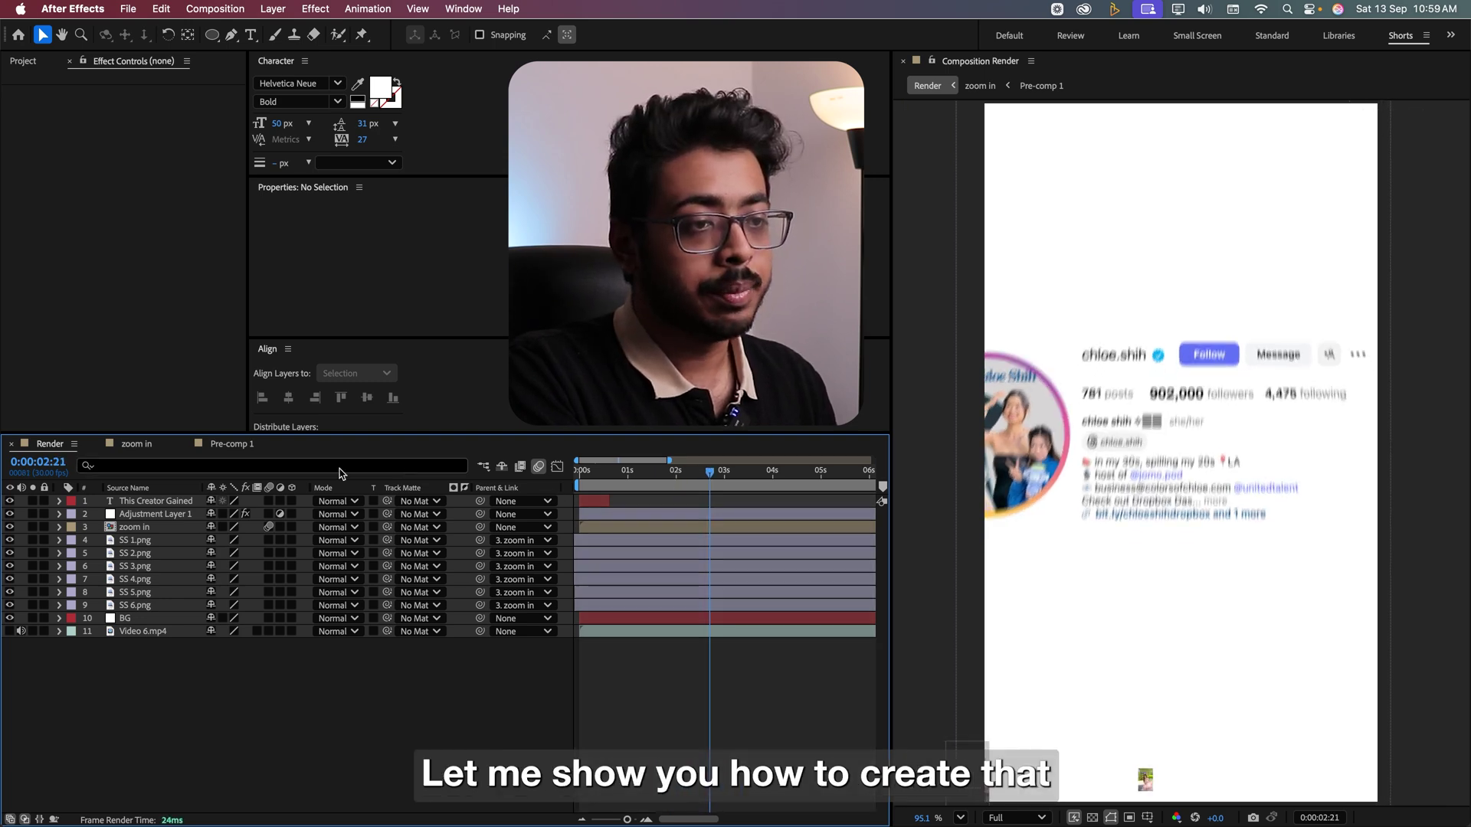
pyautogui.click(136, 445)
pyautogui.moveTo(32, 501); pyautogui.dragTo(34, 529)
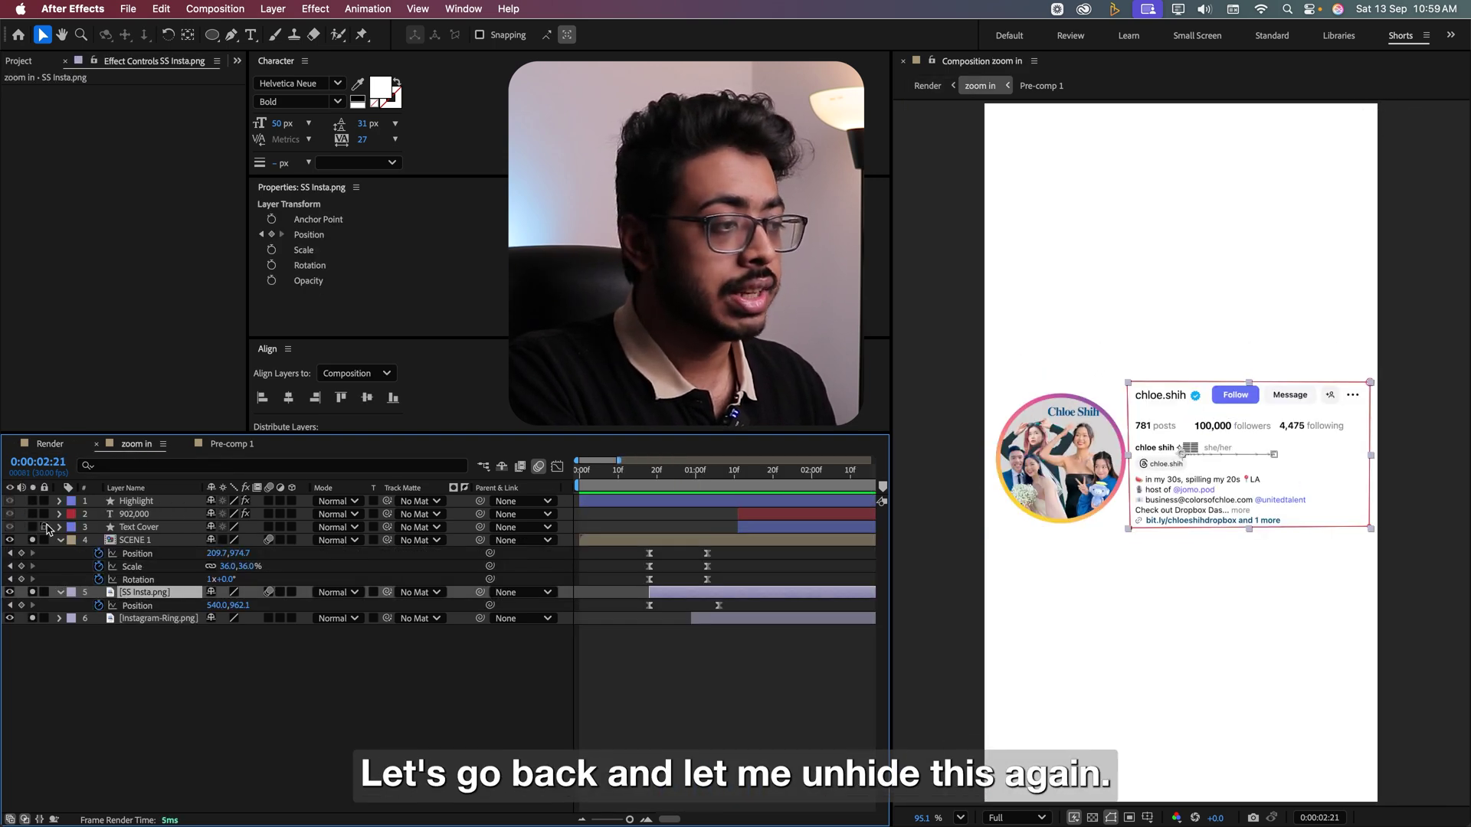
pyautogui.click(738, 470)
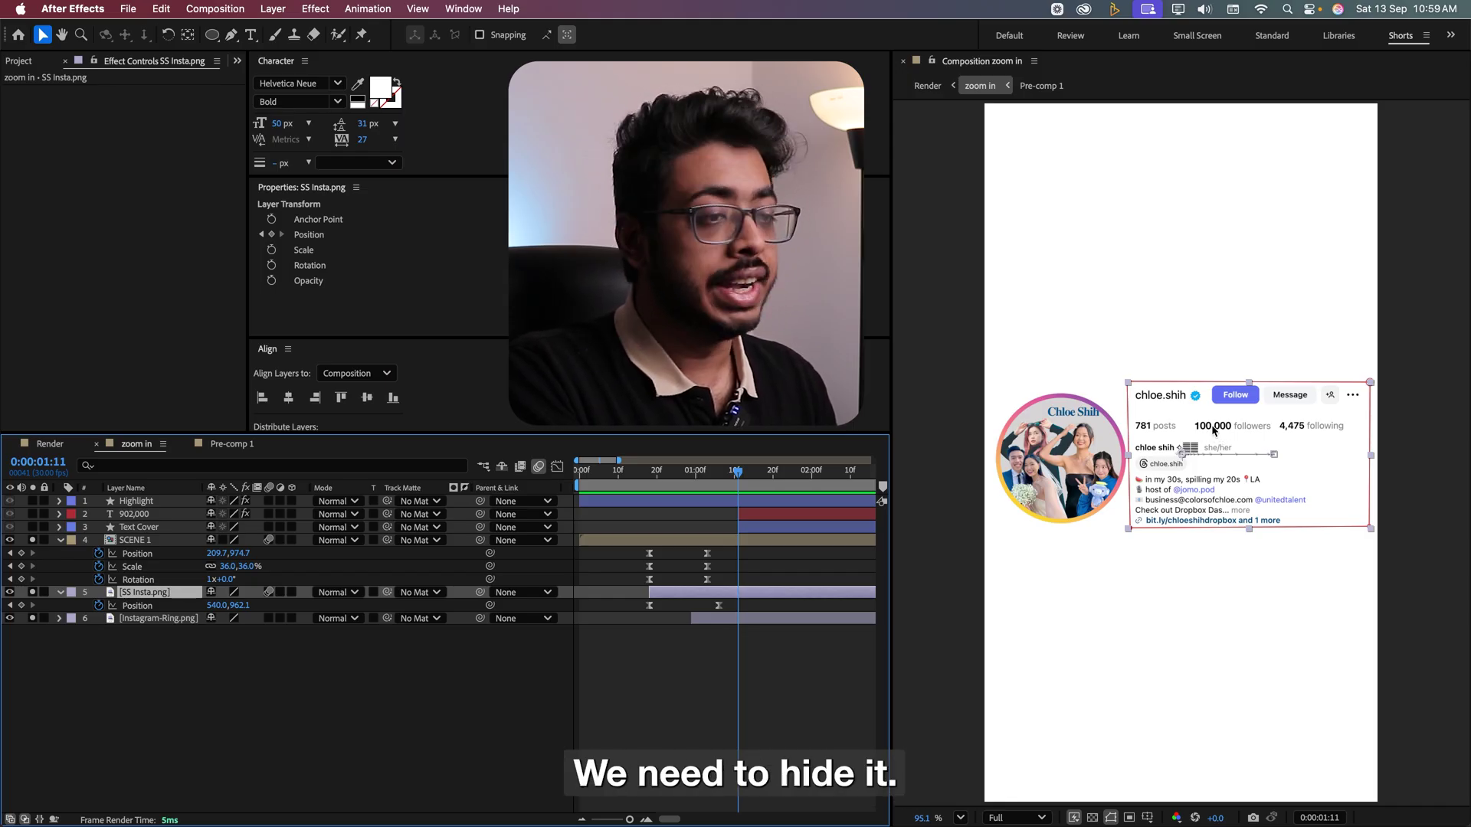
# Solo and inspect the Text Cover layer, turn the 902,000 counter back on, and scrub to watch it count.
pyautogui.click(32, 527)
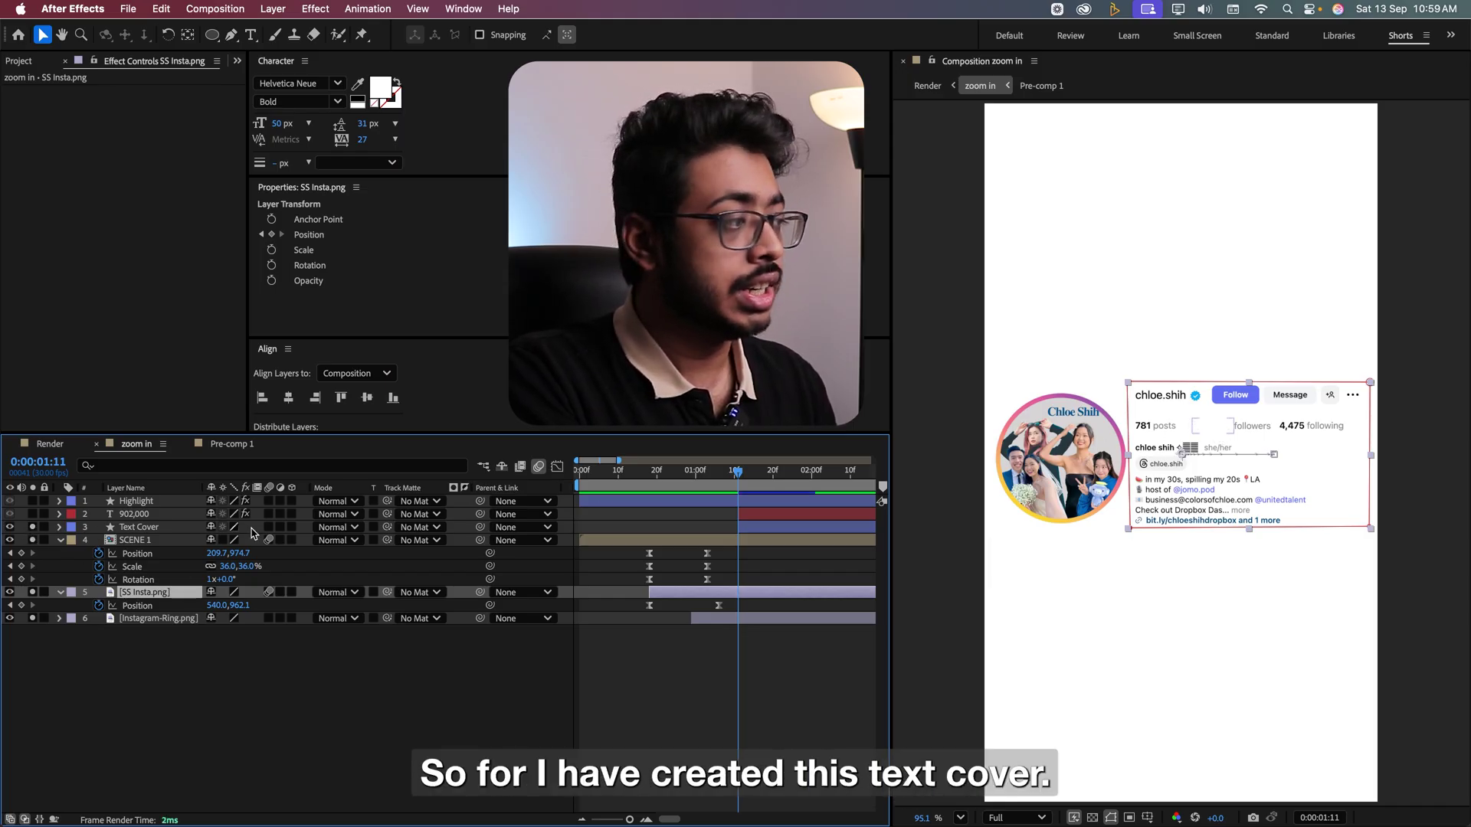
pyautogui.click(709, 487)
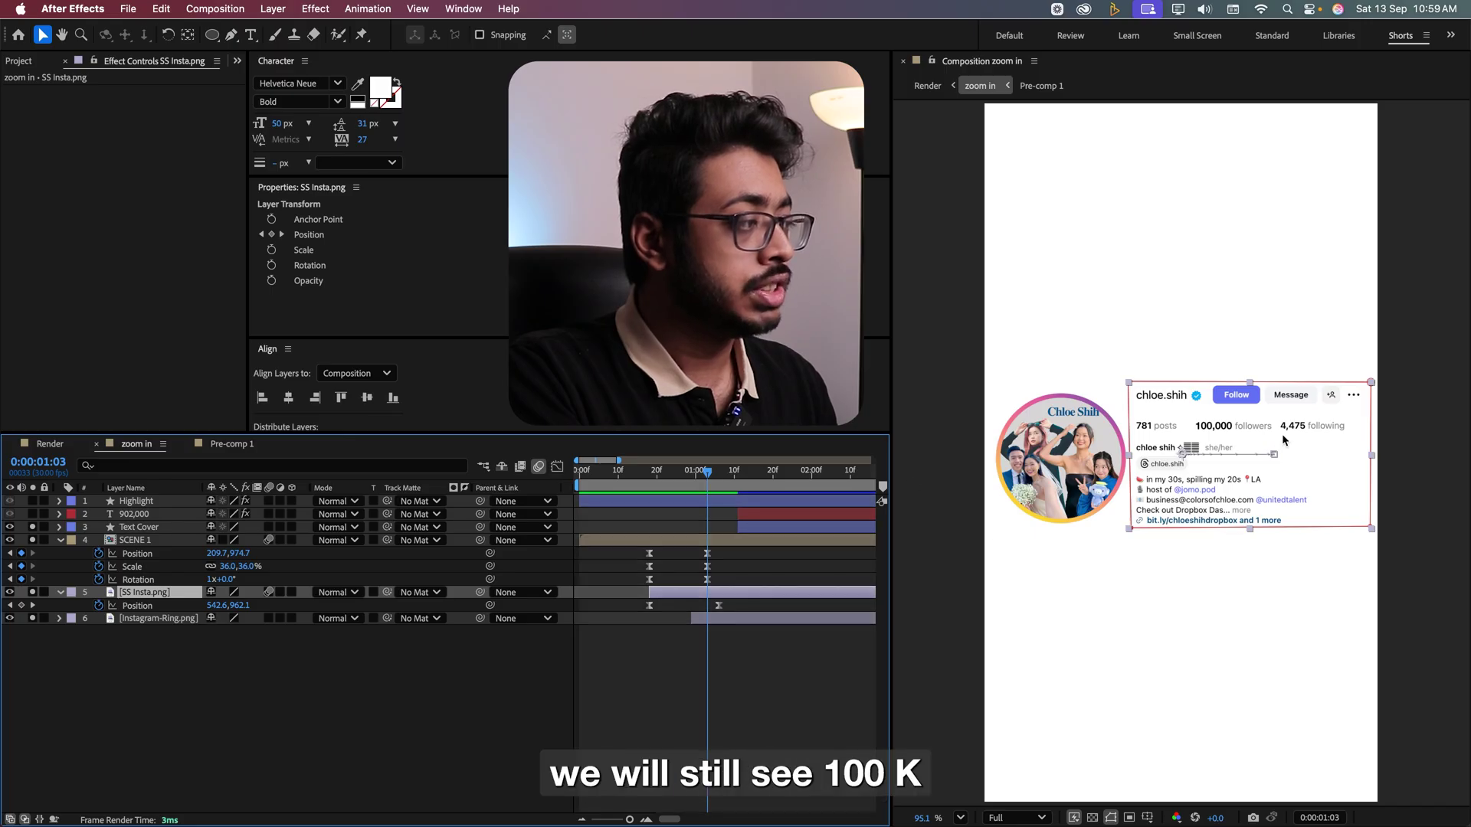
pyautogui.click(738, 479)
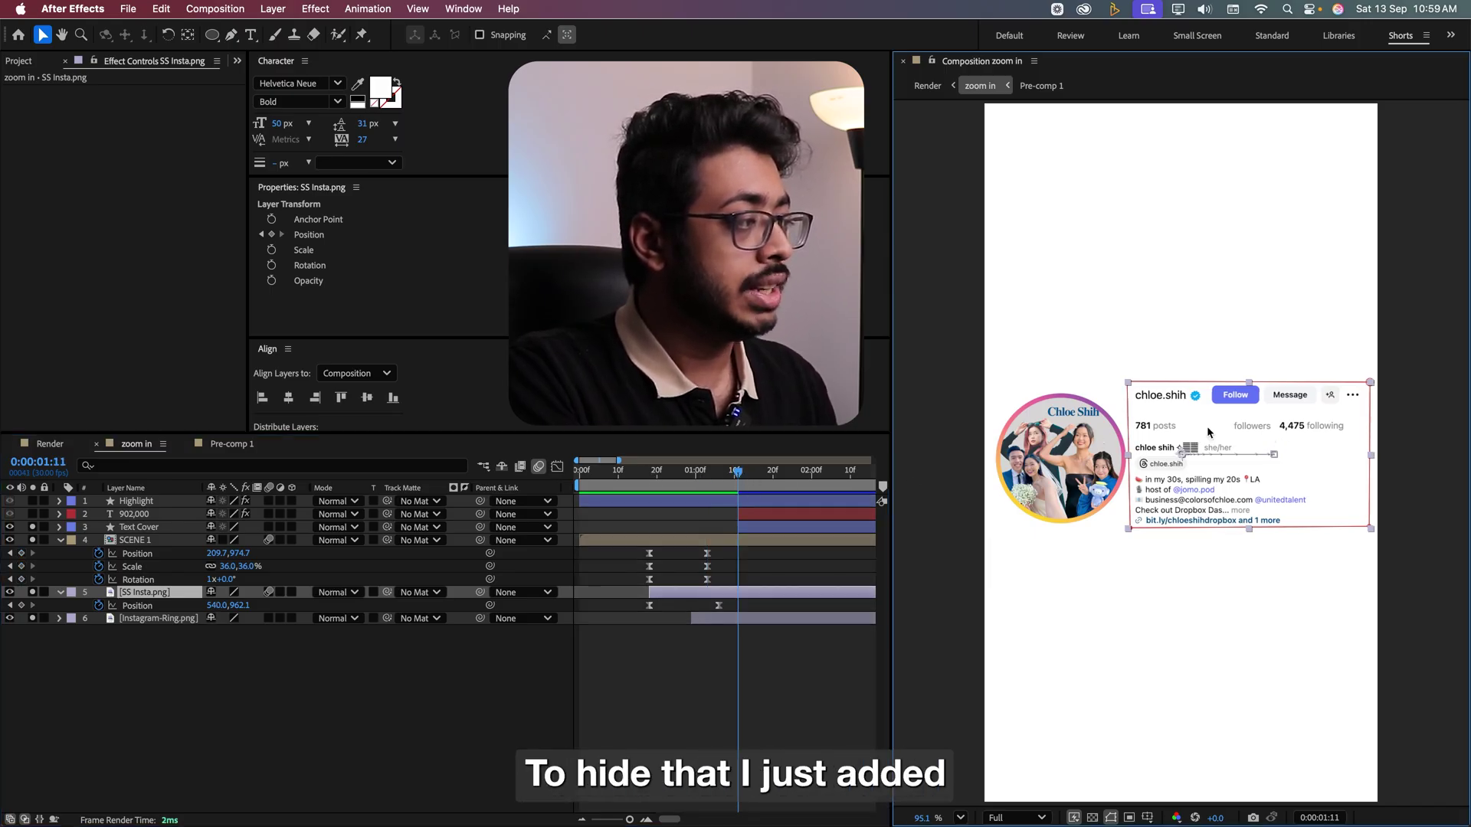
pyautogui.click(227, 527)
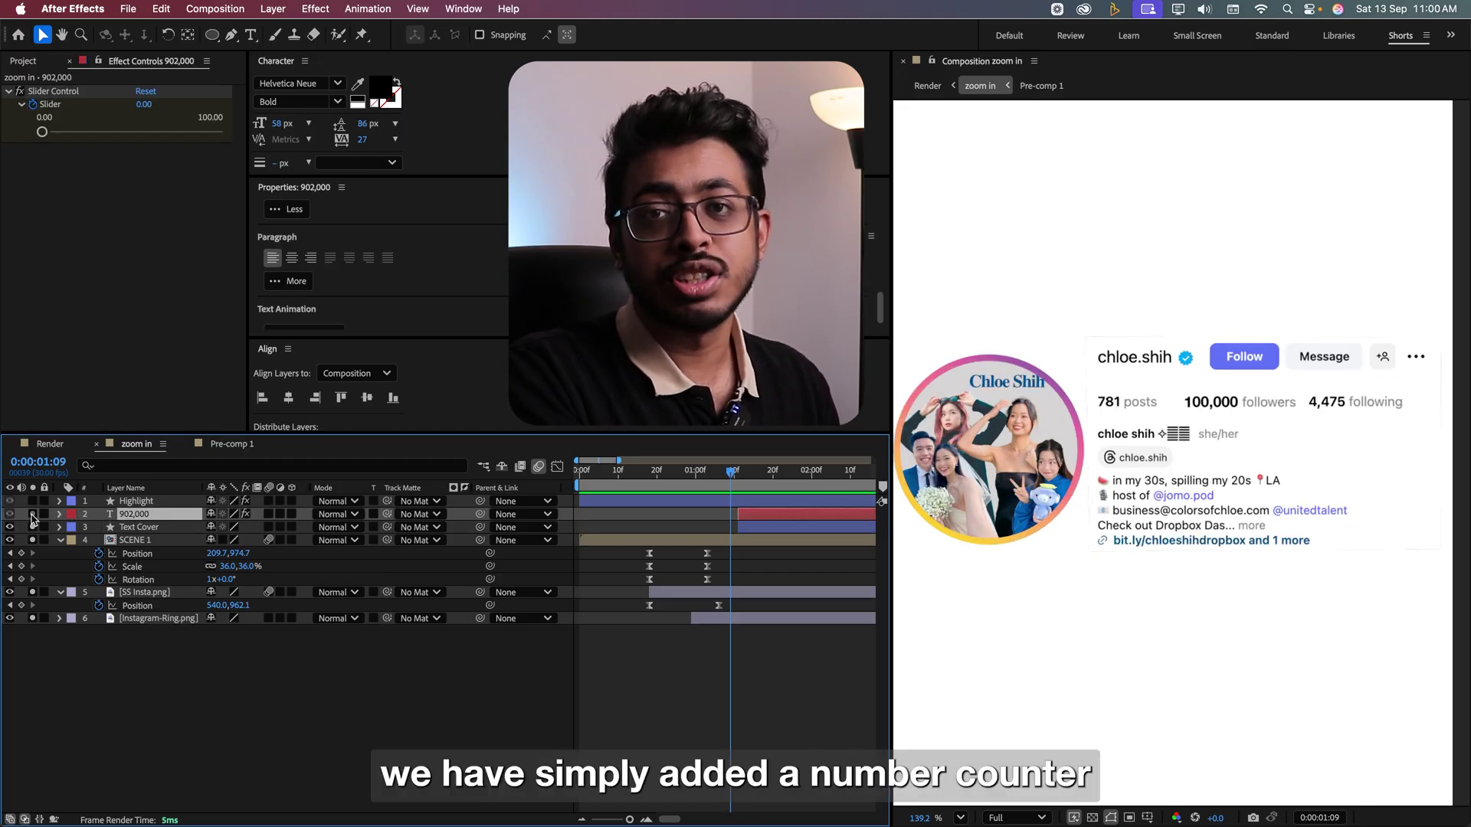
pyautogui.click(32, 515)
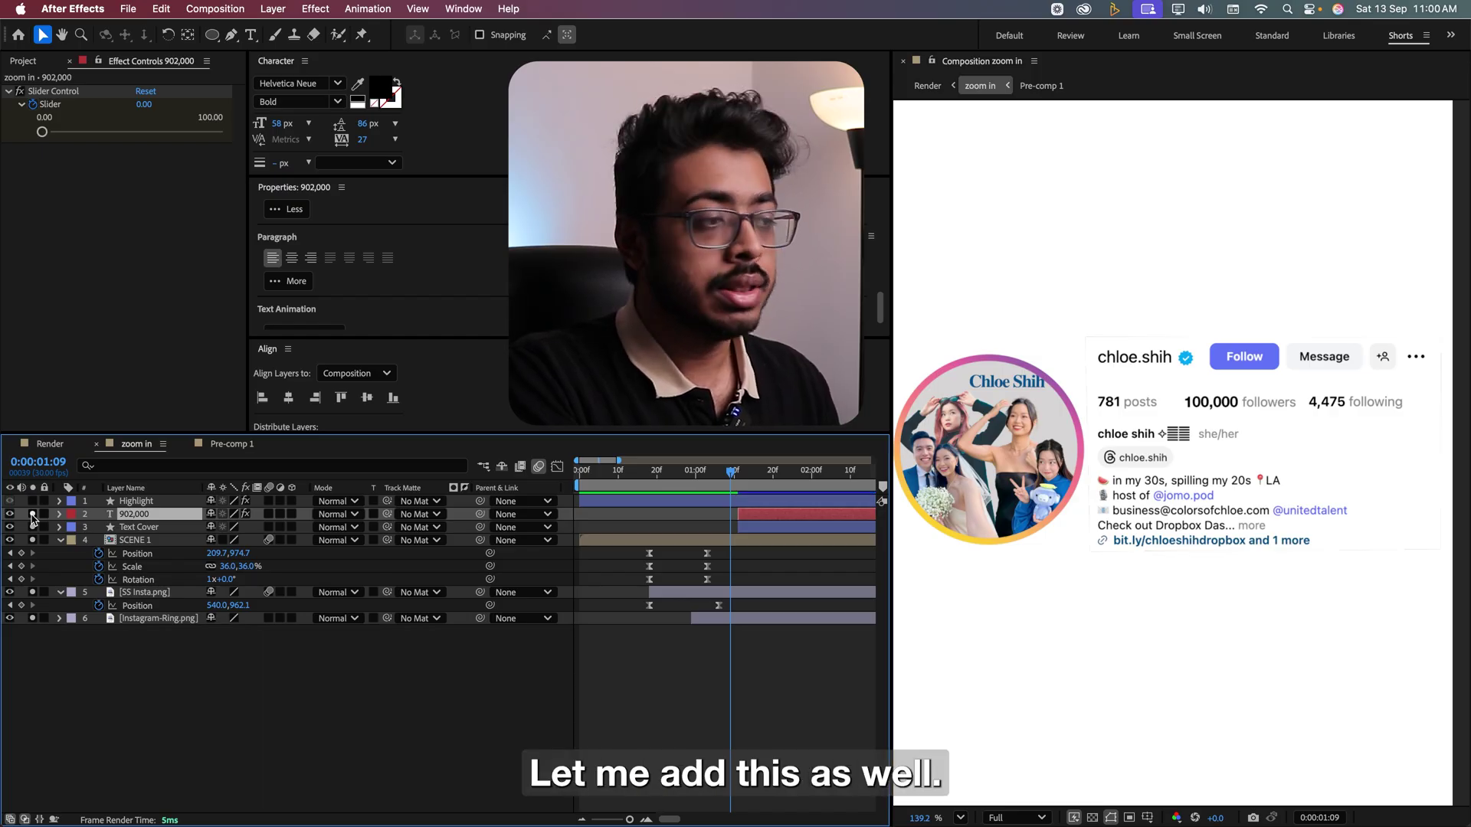
pyautogui.moveTo(724, 476); pyautogui.dragTo(835, 483)
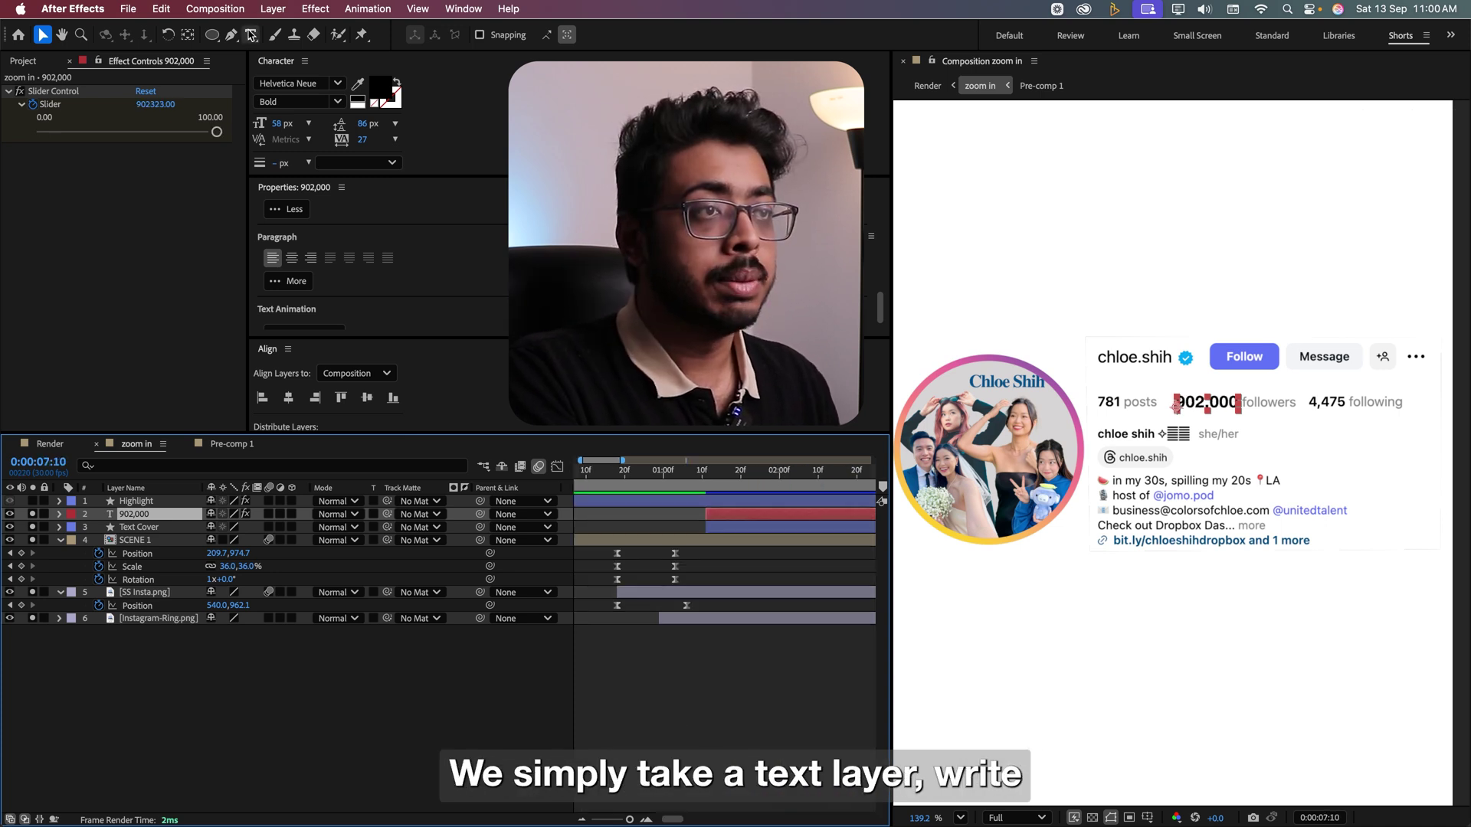
# Add a new text layer reading 902,000 below the profile card.
pyautogui.press('super+t')
pyautogui.click(1083, 649)
pyautogui.write('902,000')
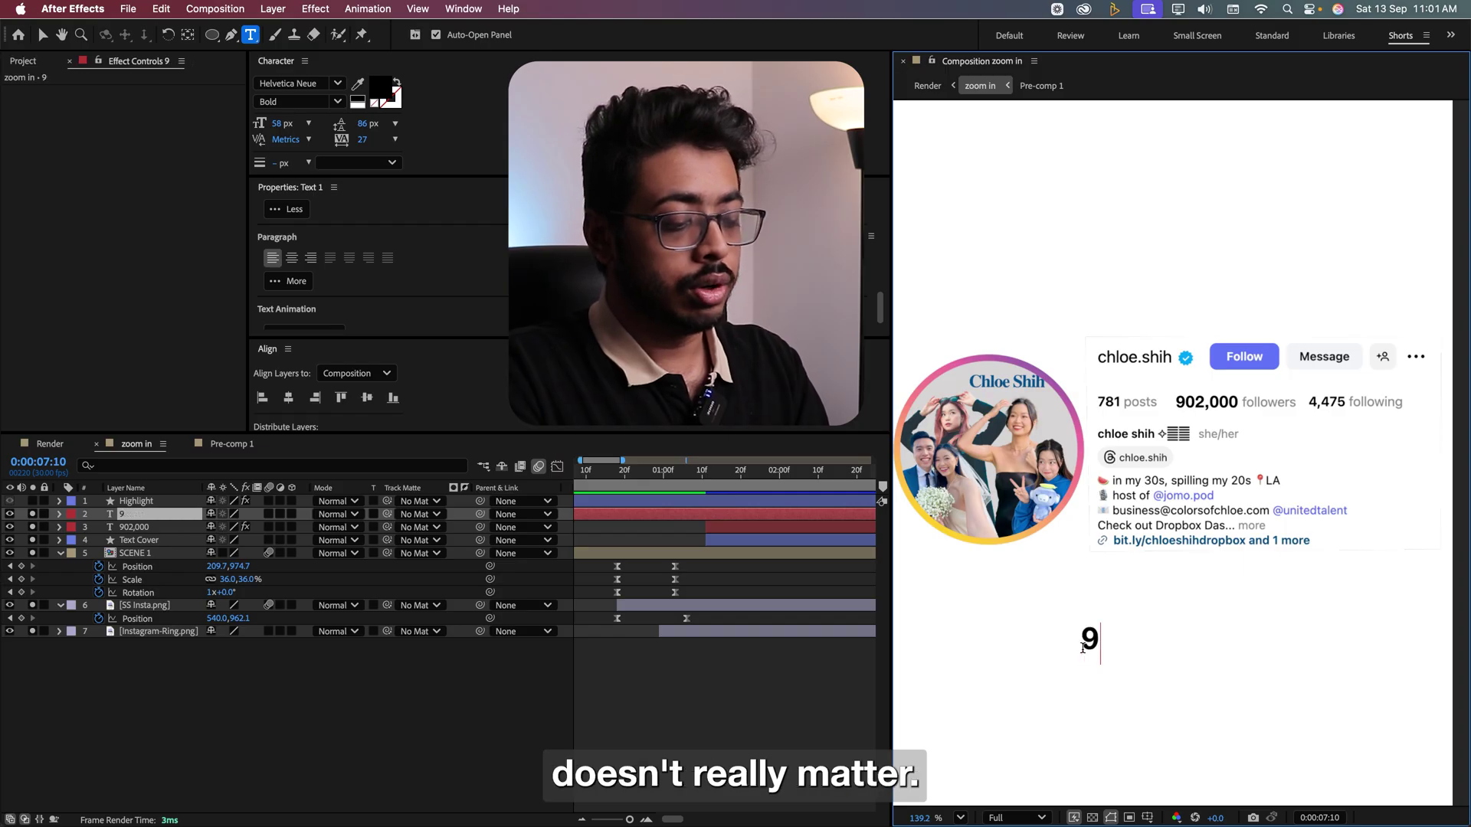
pyautogui.click(161, 760)
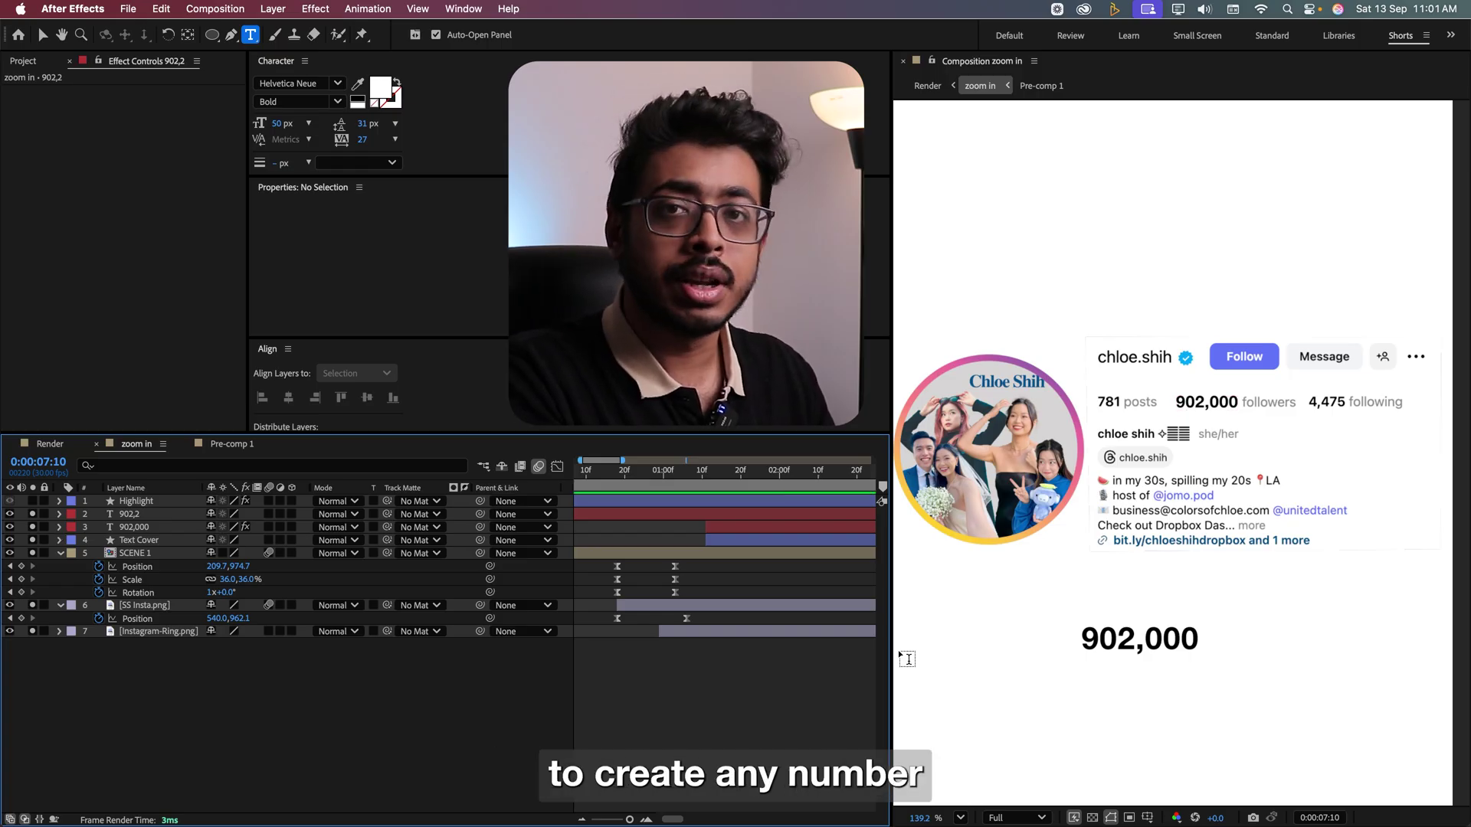
# Copy the counting expression from the 902,000 layer's Source Text.
pyautogui.click(59, 527)
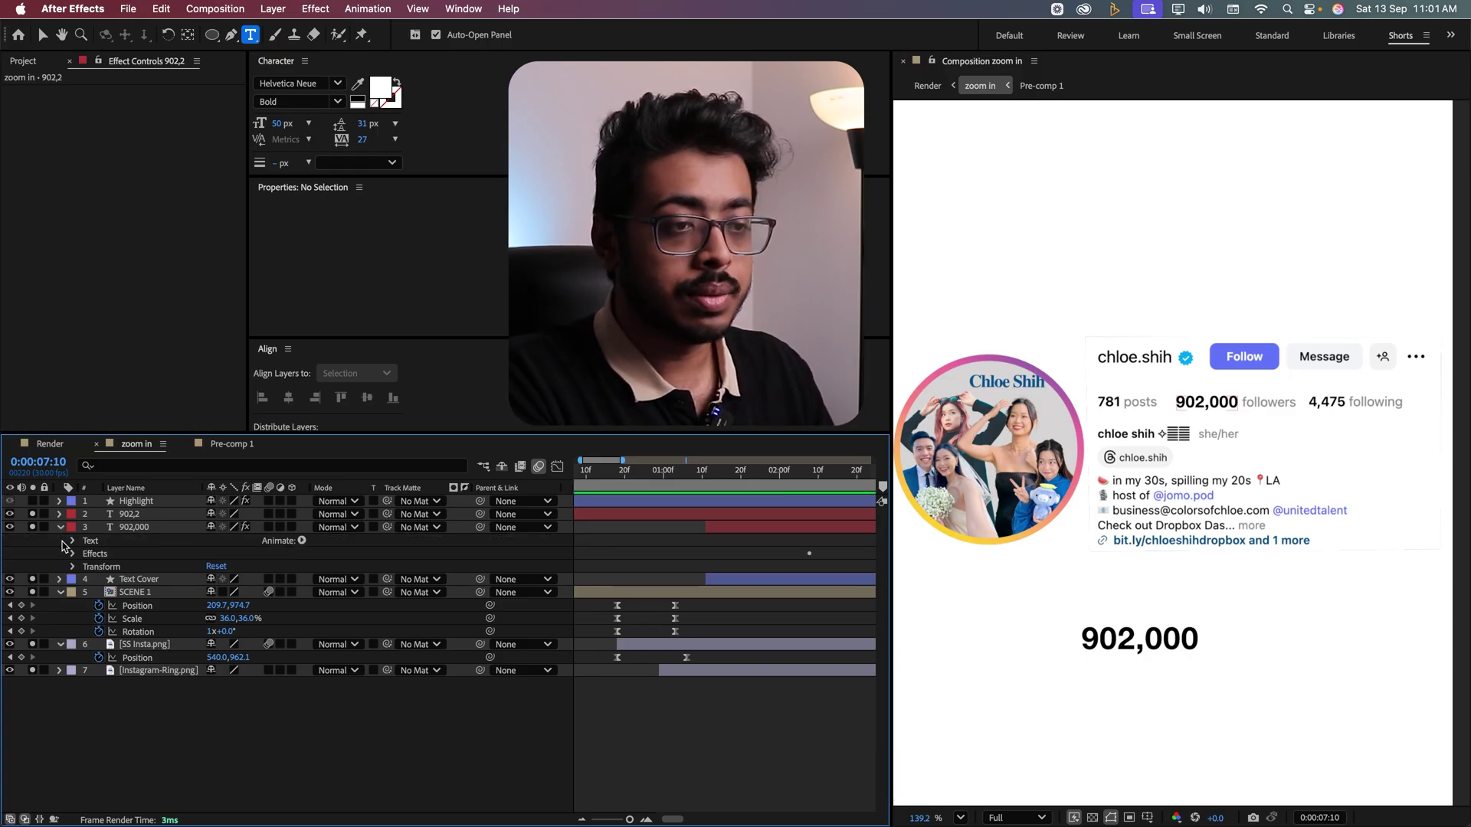
pyautogui.click(72, 541)
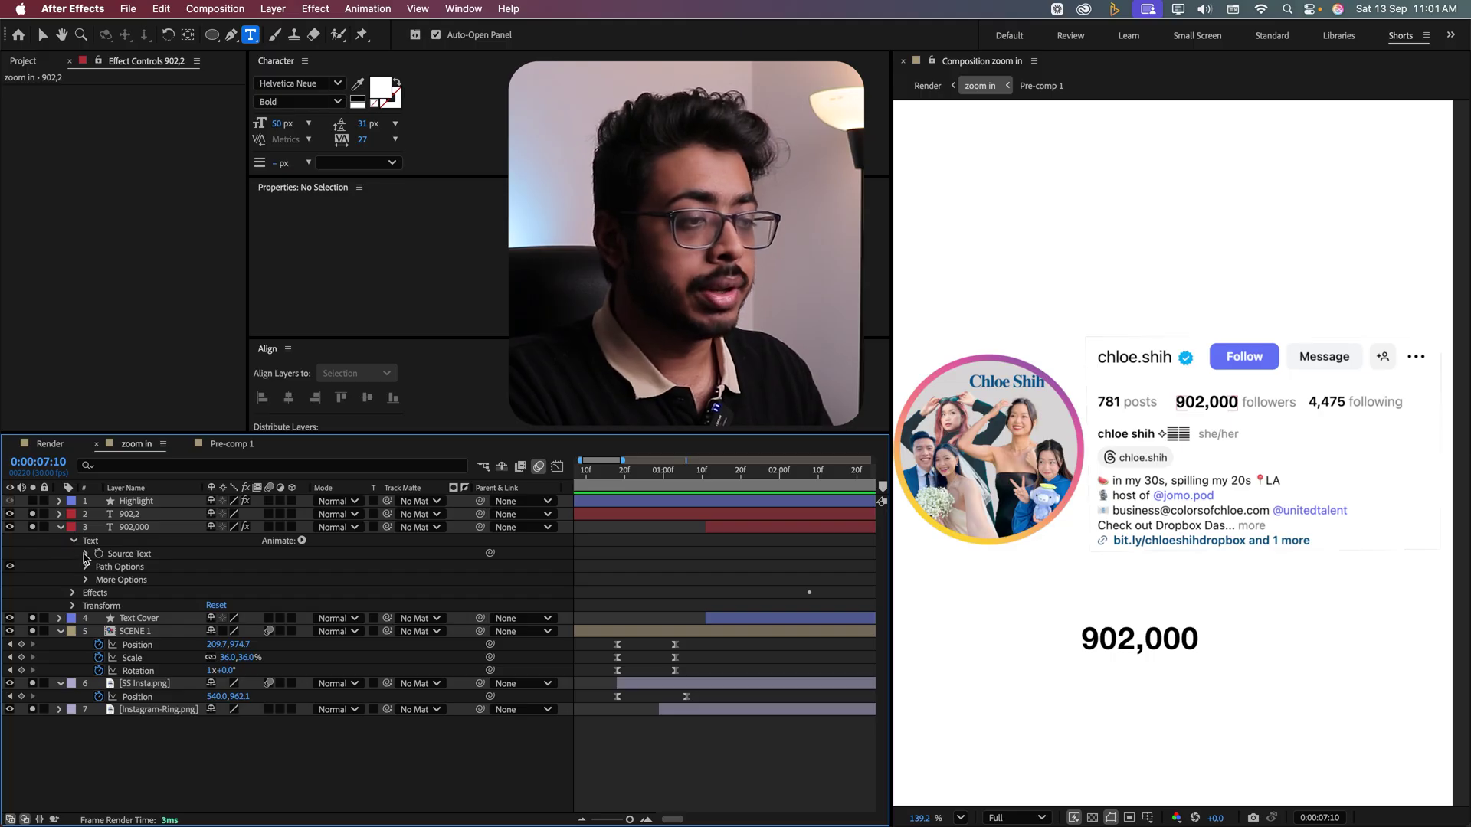
pyautogui.click(85, 555)
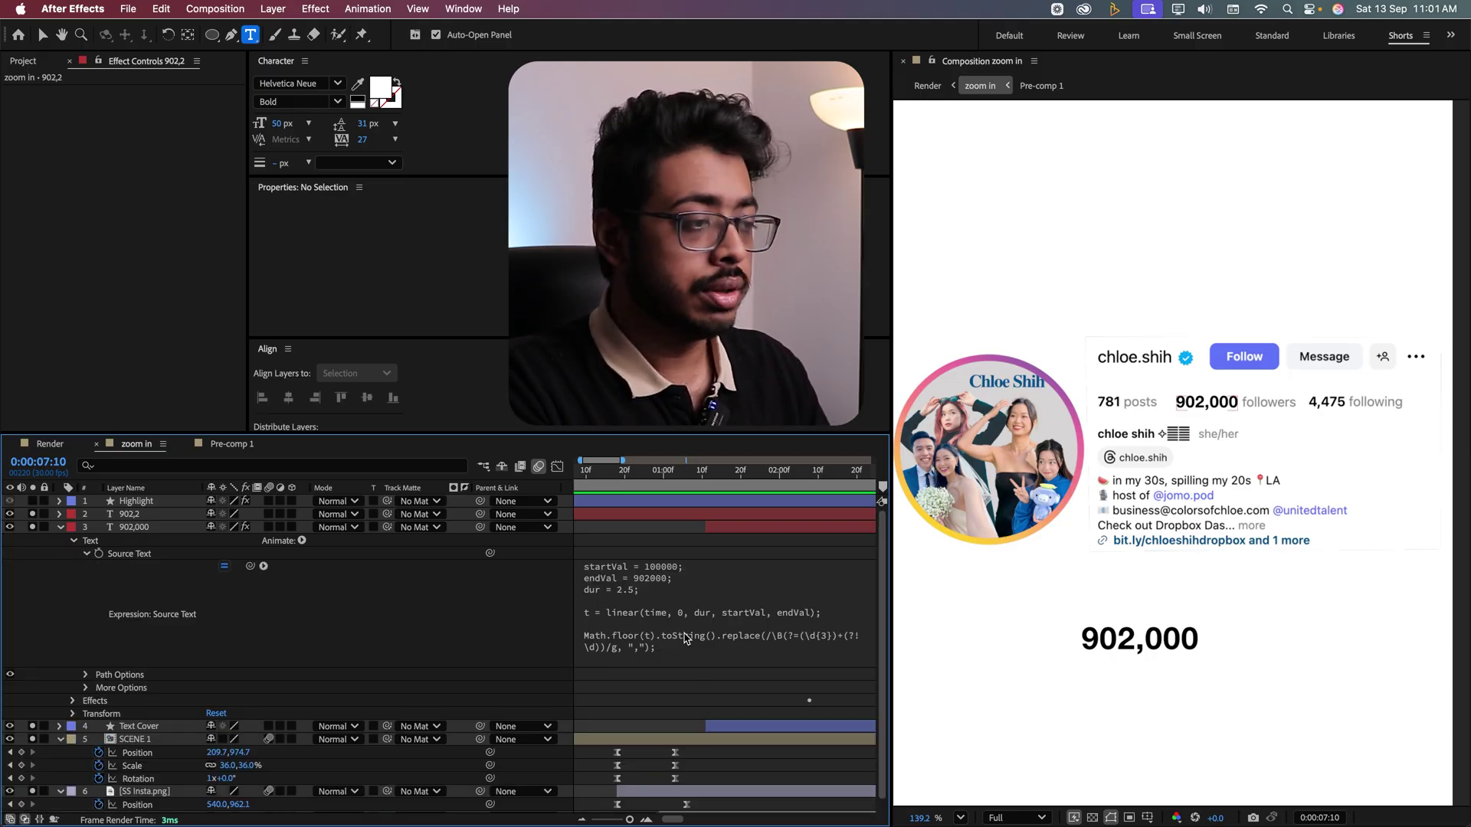
pyautogui.click(684, 638)
pyautogui.press('super+c')
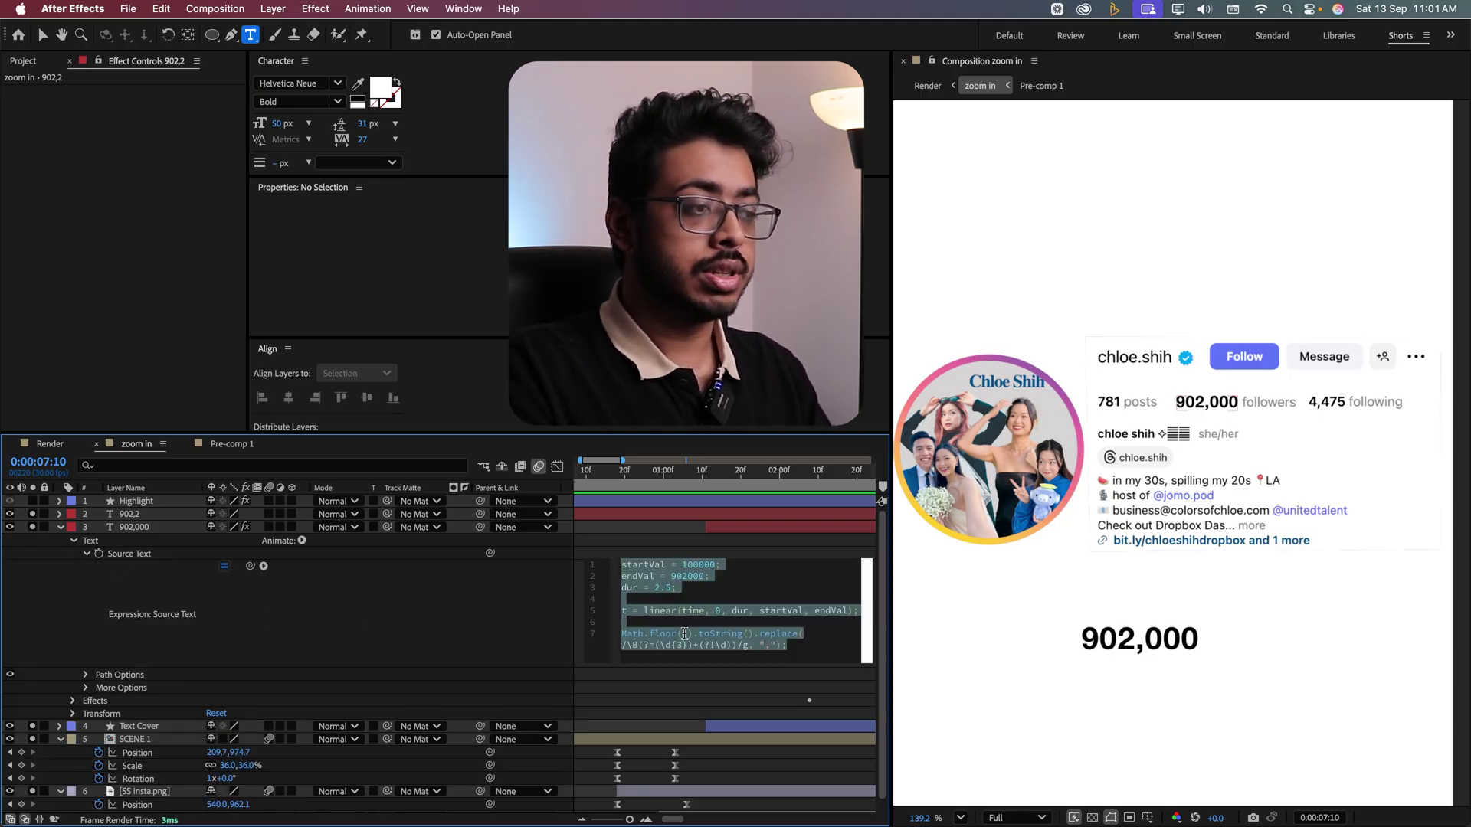
# Paste the counting expression into the new layer's Source Text and preview it counting up.
pyautogui.click(59, 515)
pyautogui.click(73, 528)
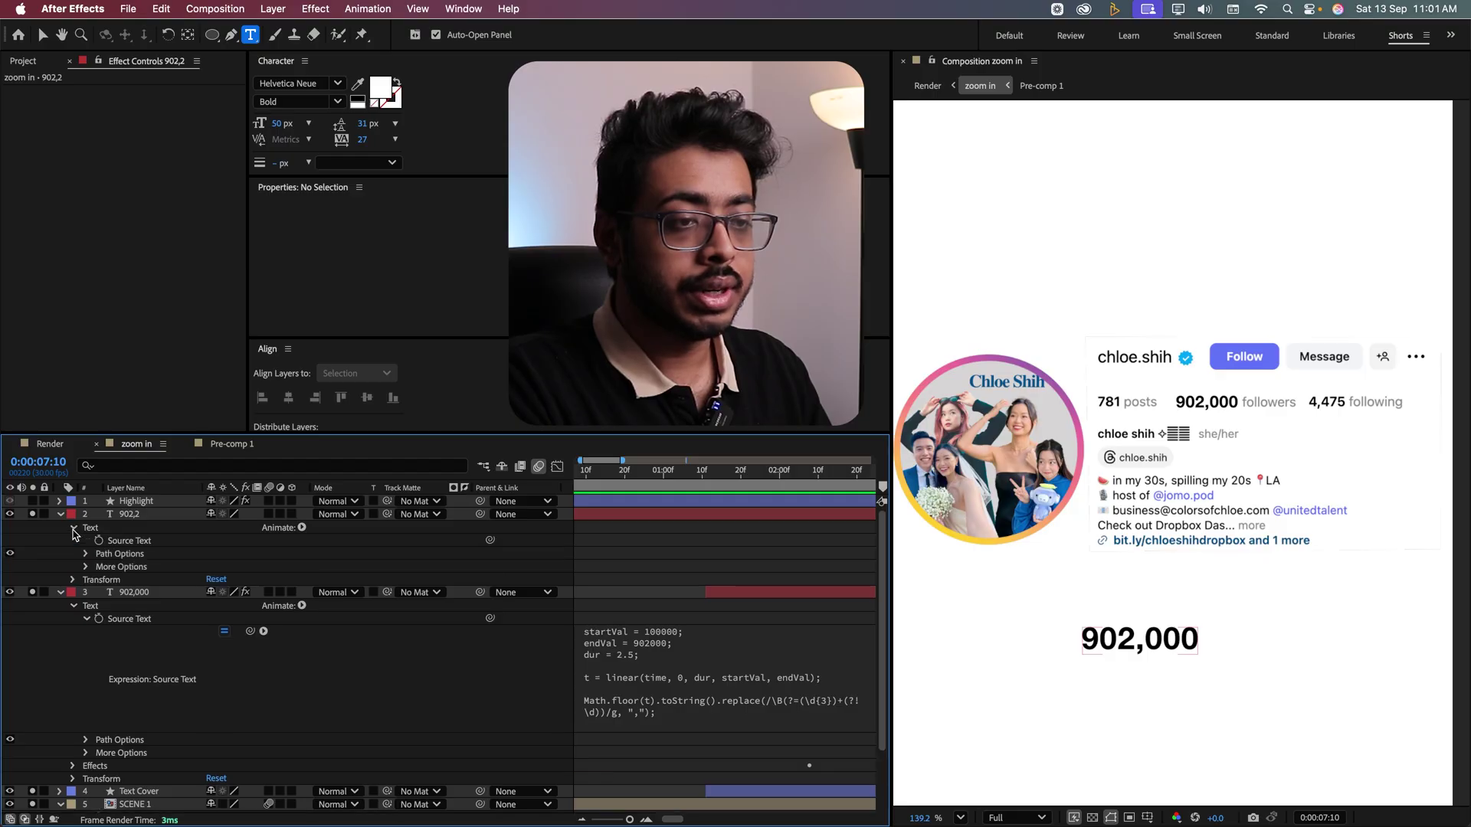
pyautogui.keyDown('alt'); pyautogui.click(99, 541); pyautogui.keyUp('alt')
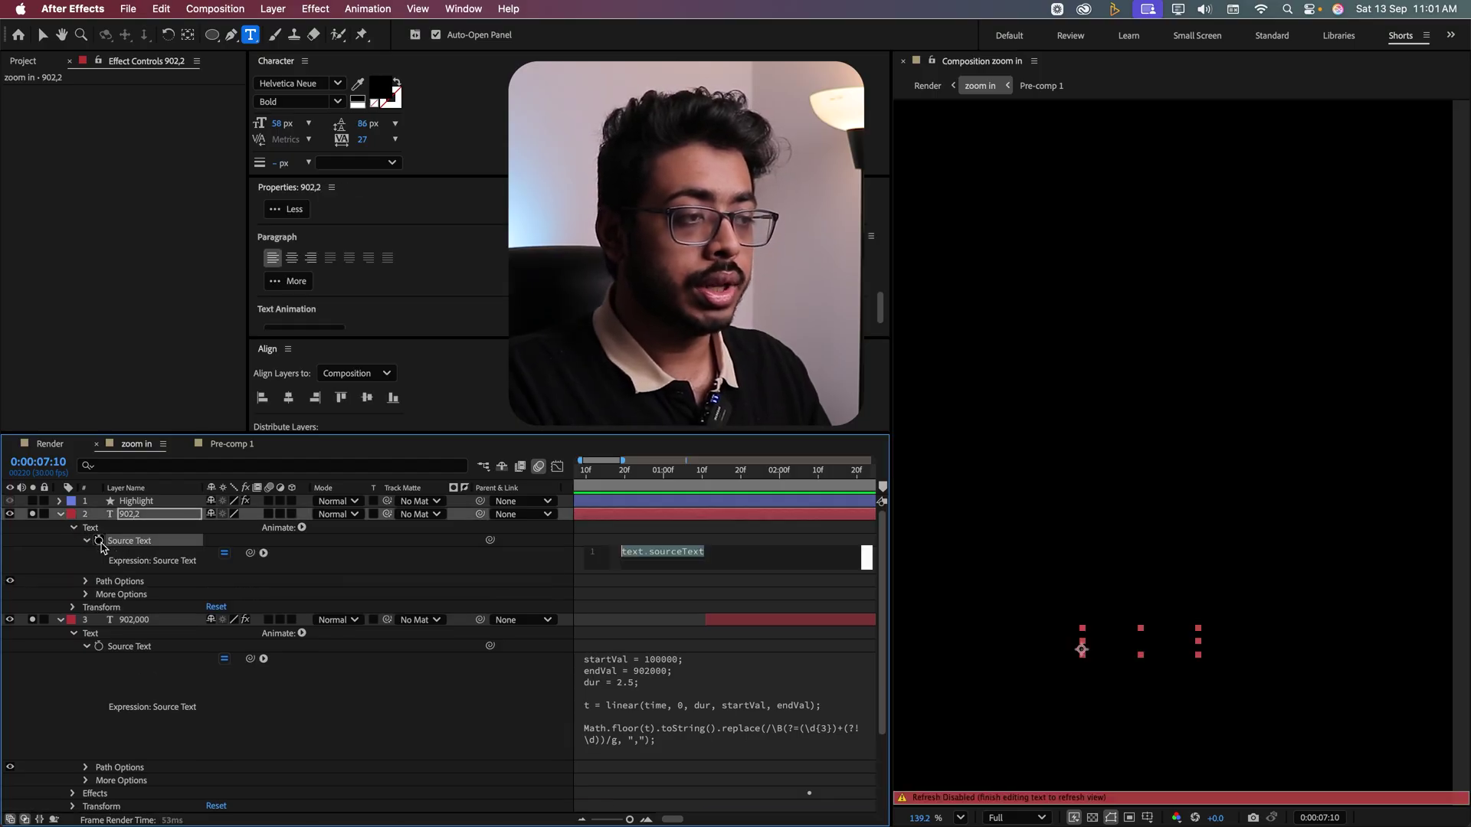
pyautogui.press('super+v')
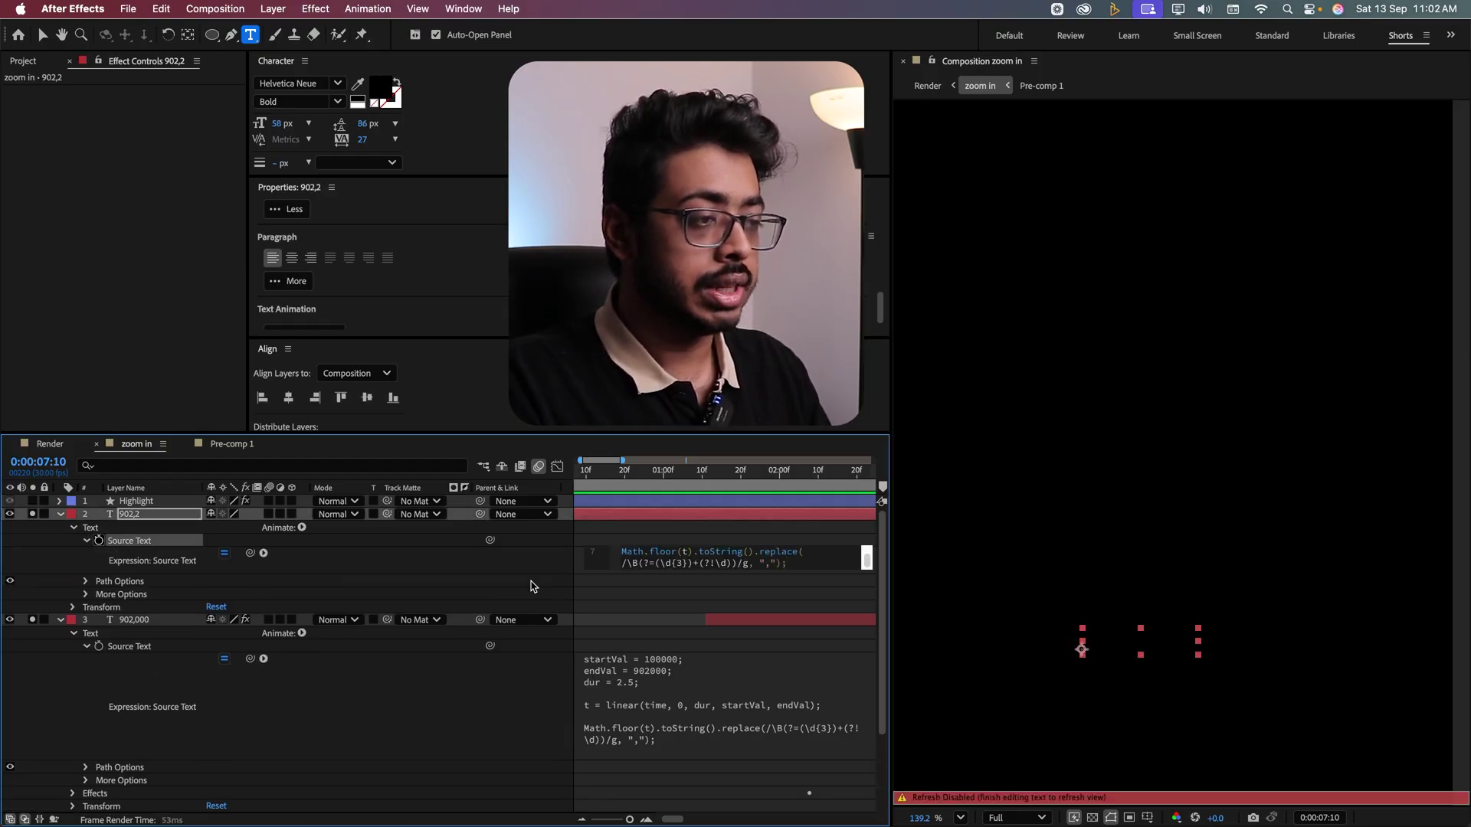
pyautogui.click(534, 586)
pyautogui.press('space')
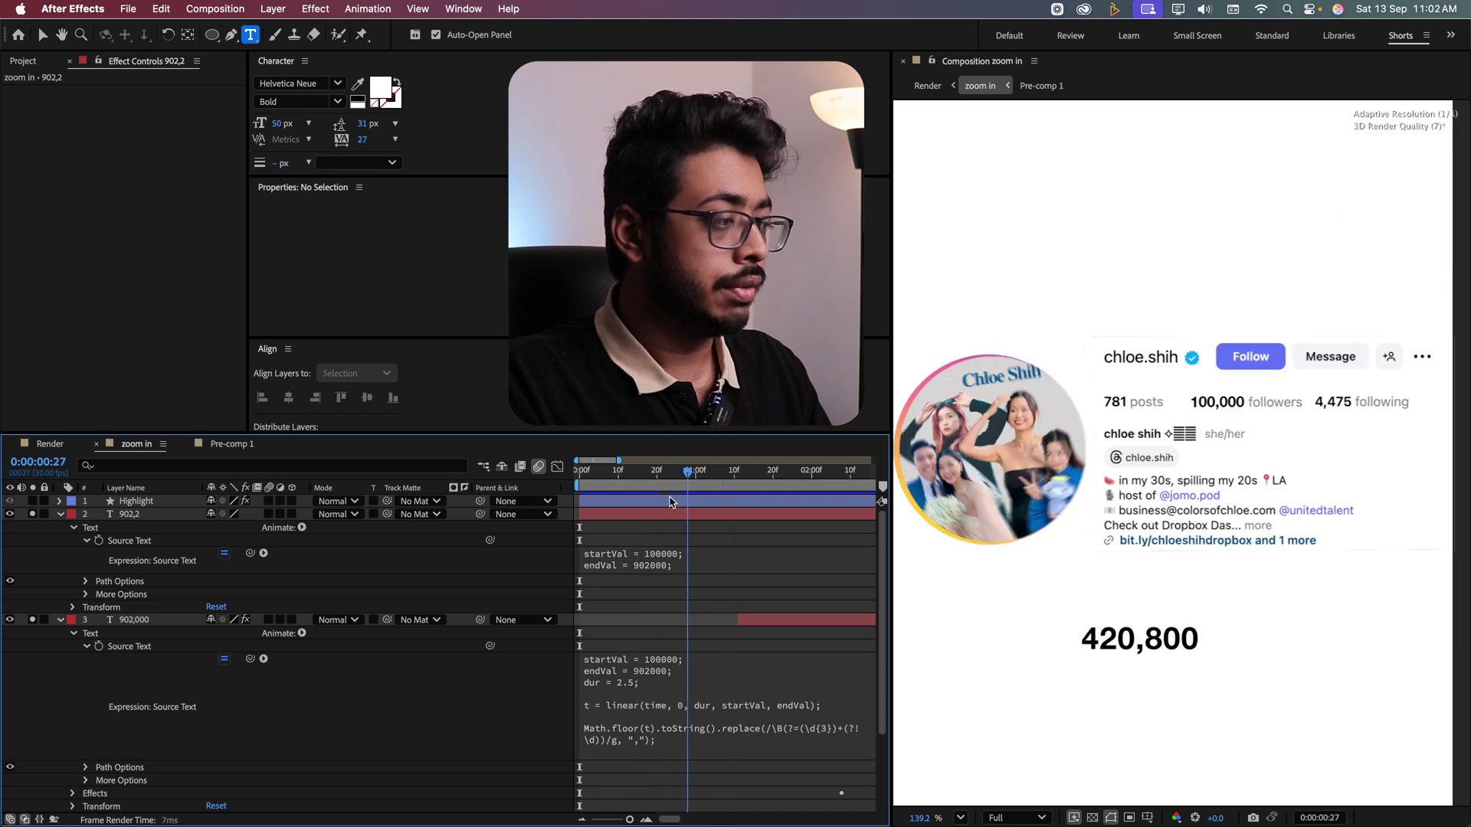
pyautogui.press('space')
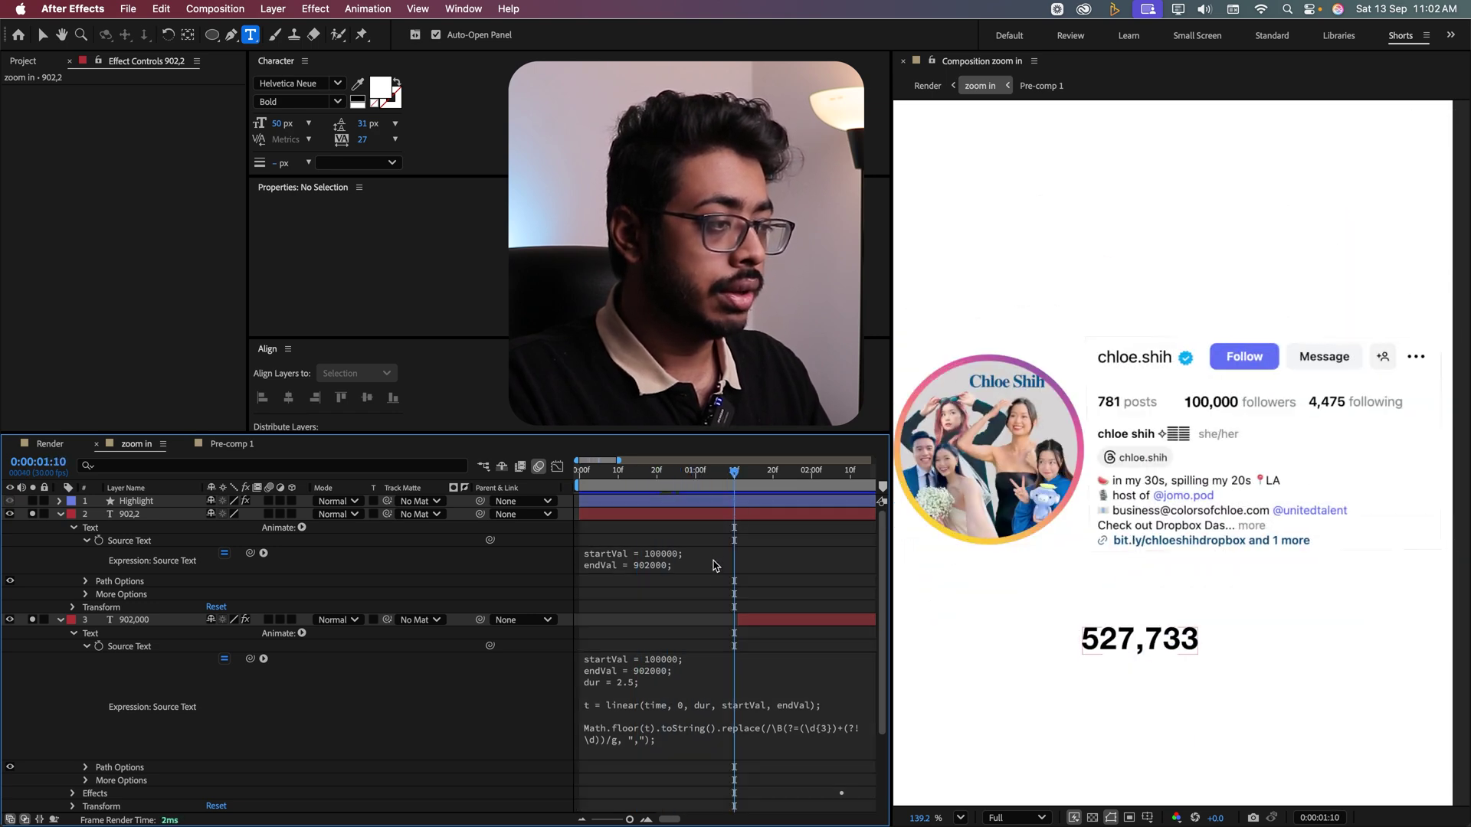
# Edit the new counter's expression to startVal 10, endVal 9028, dur 5, then return to frame 0.
pyautogui.click(712, 566)
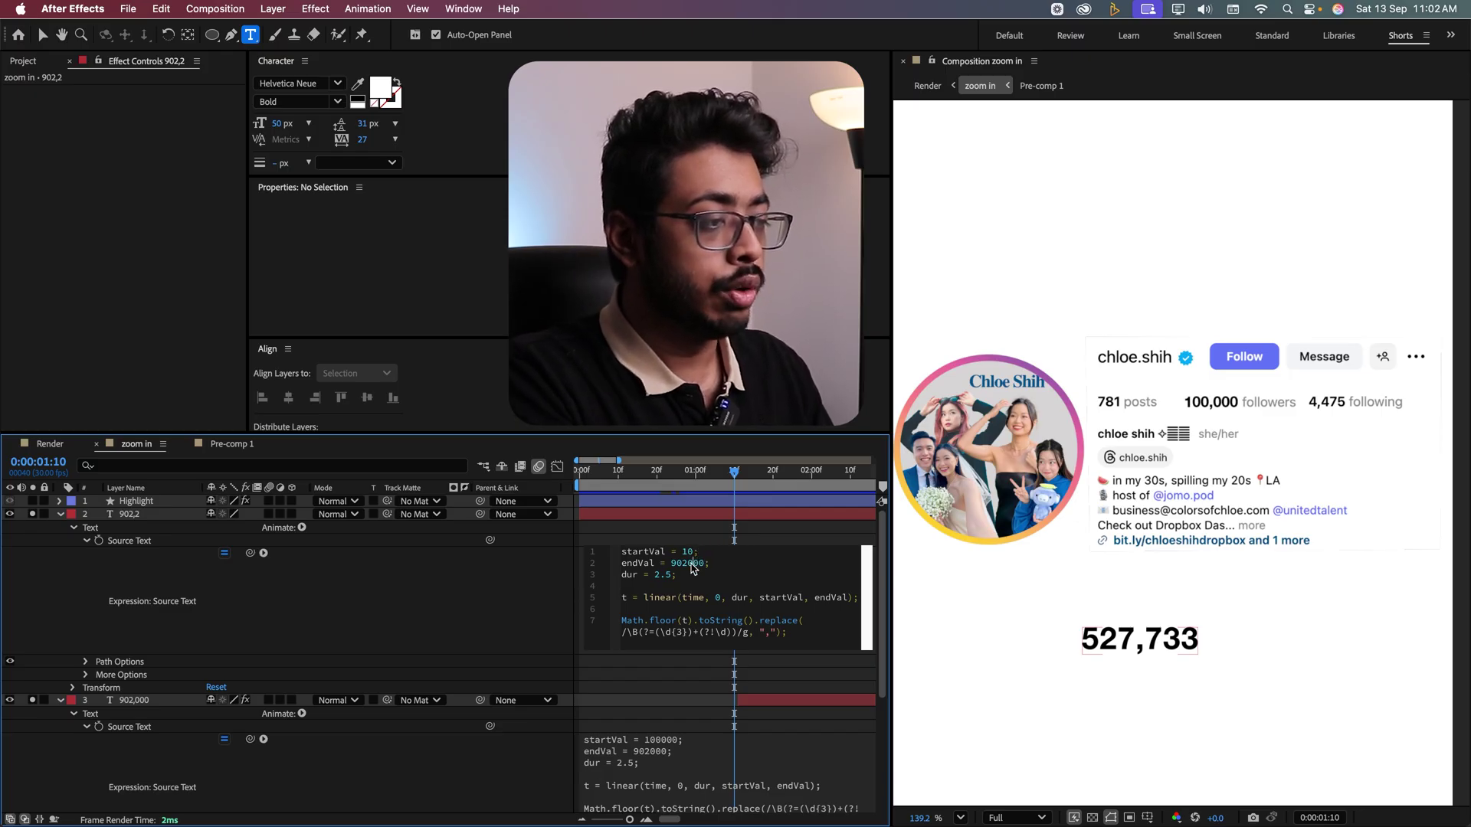
pyautogui.press('BackSpace')
pyautogui.press('BackSpace')
pyautogui.press('BackSpace')
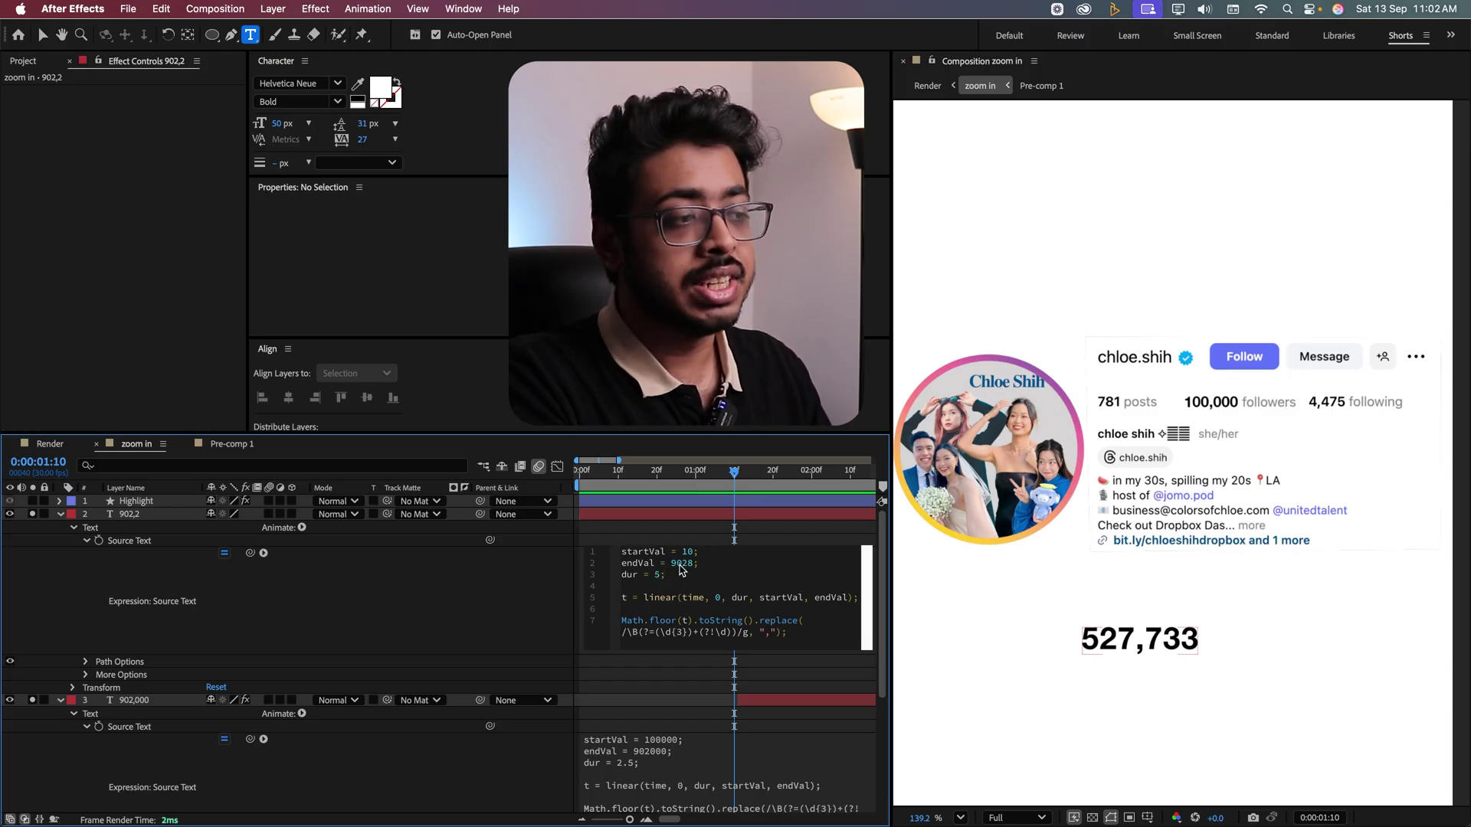
pyautogui.moveTo(734, 470); pyautogui.dragTo(863, 492)
# Shorten the counter's duration to 2 seconds and preview the followers count reaching 902,000.
pyautogui.click(620, 584)
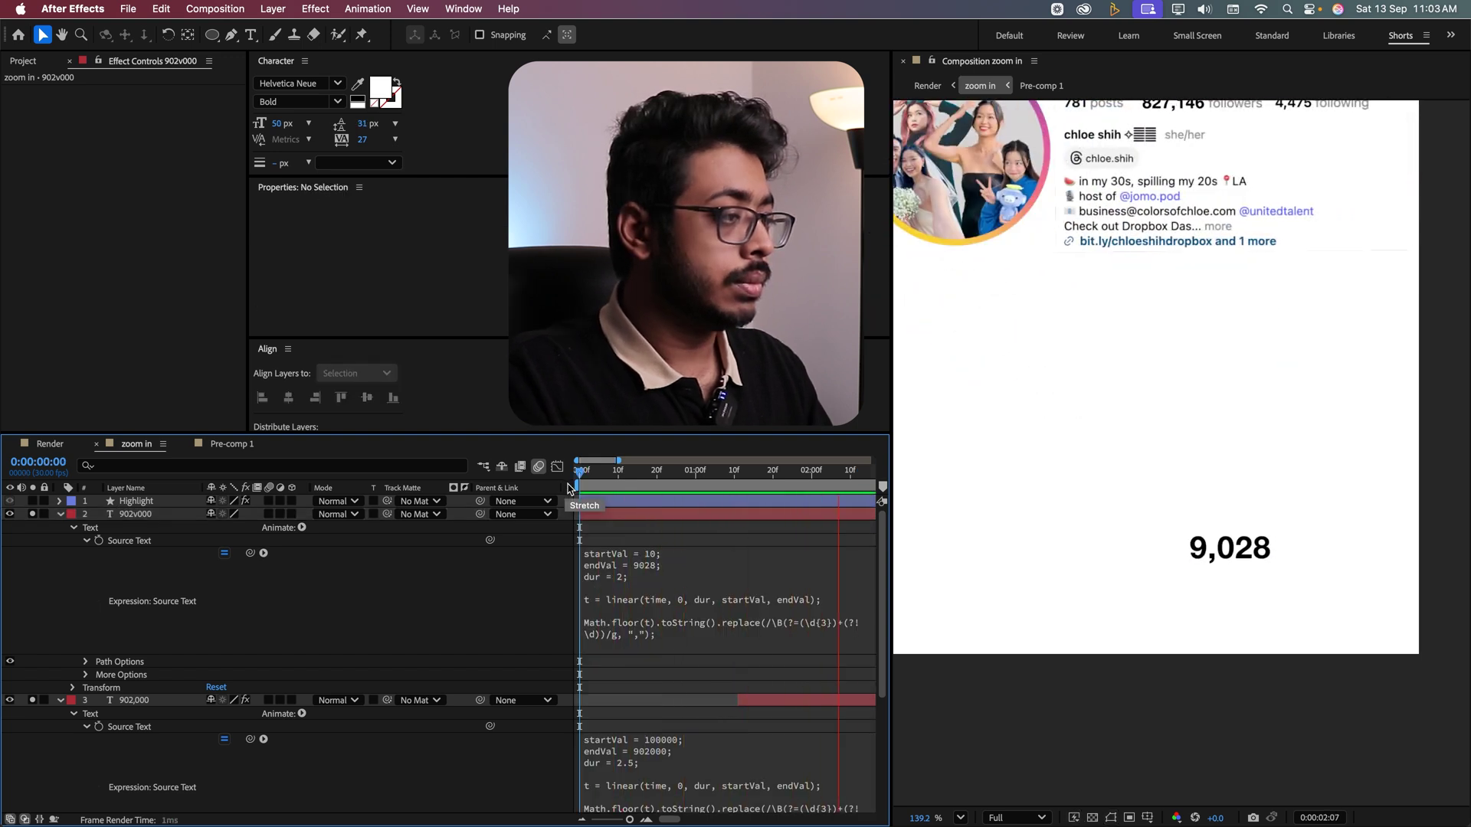
pyautogui.press('space')
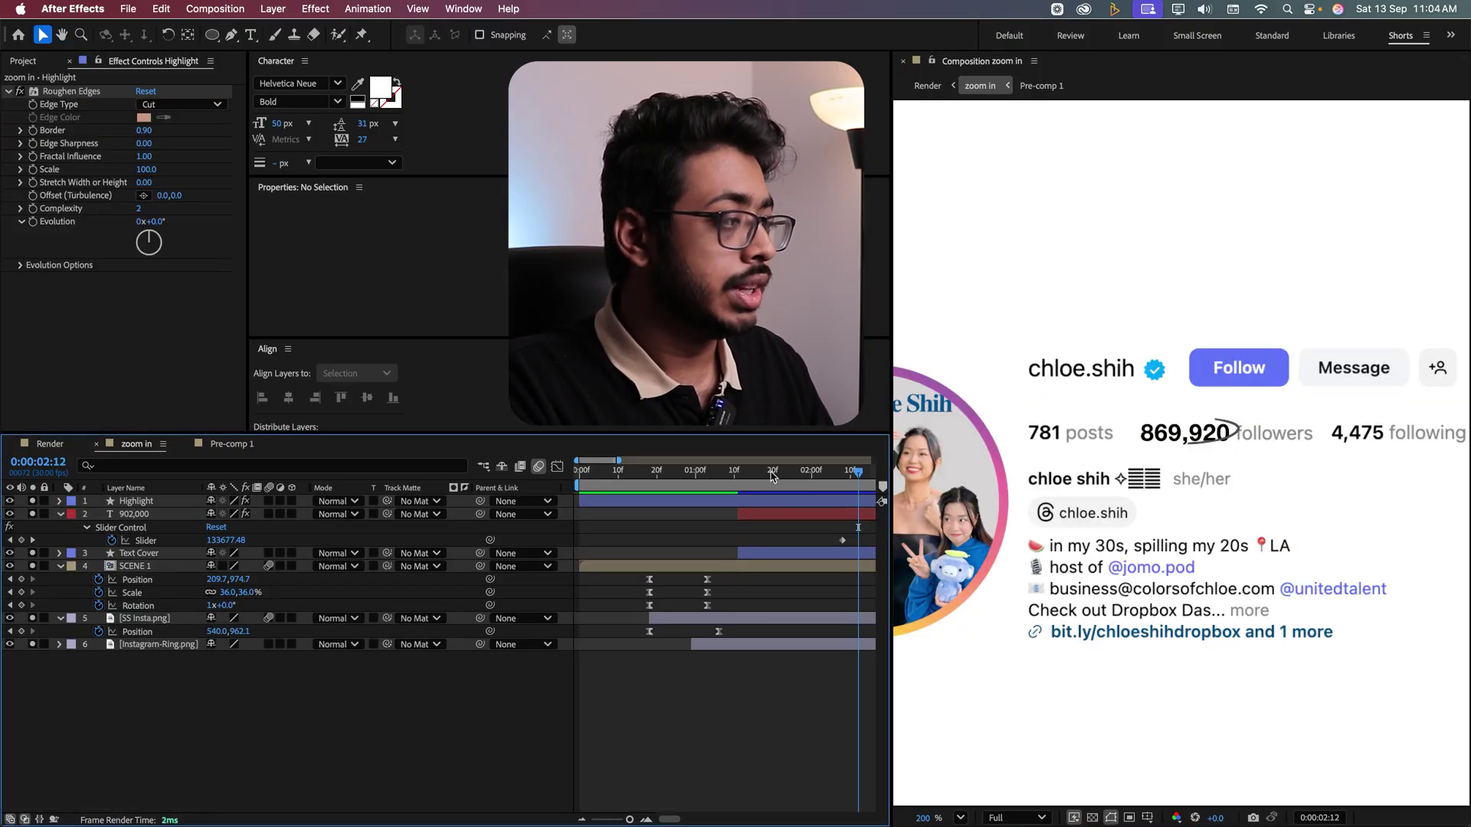
pyautogui.click(813, 486)
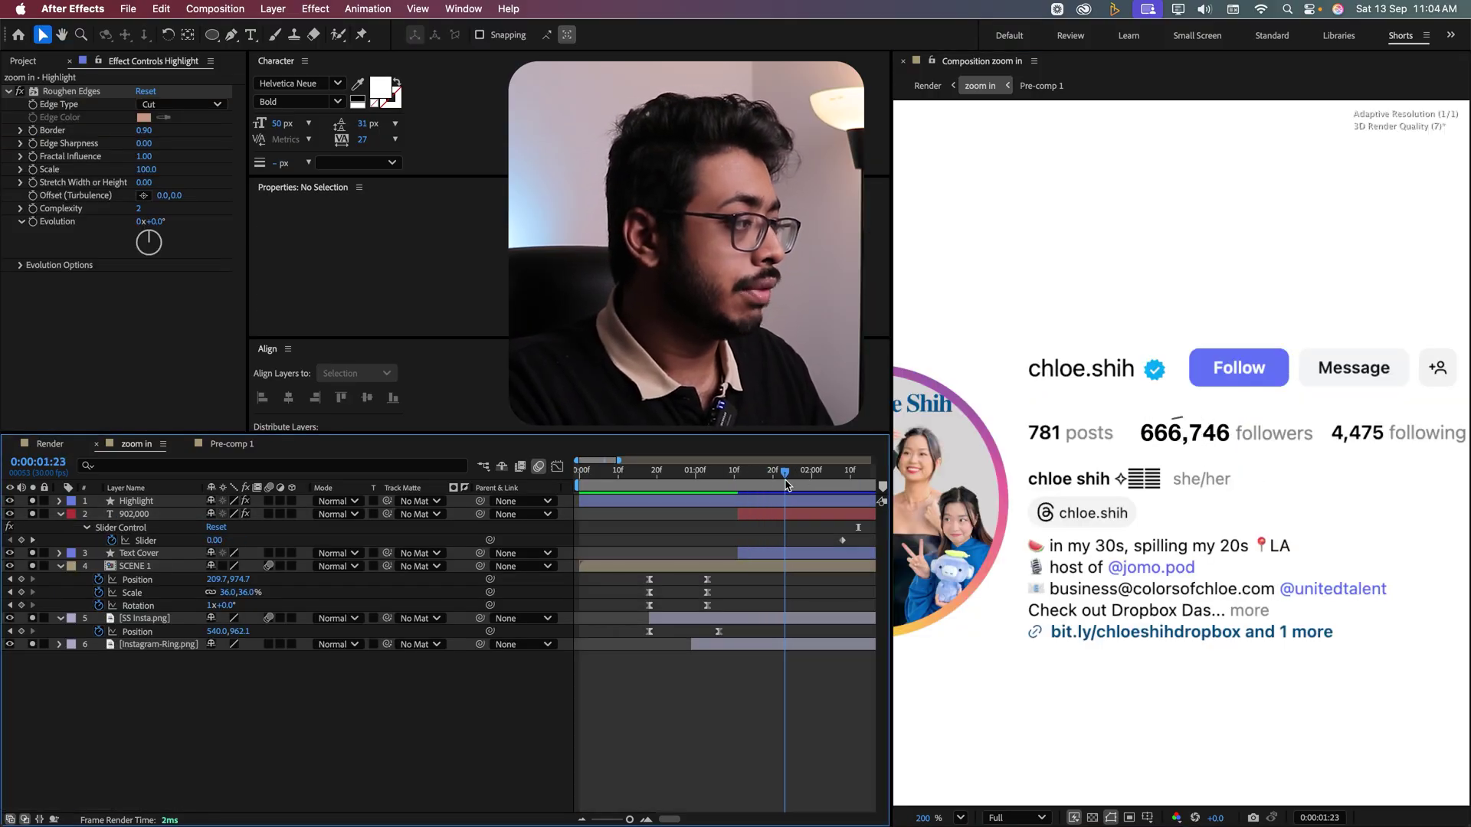
pyautogui.press('space')
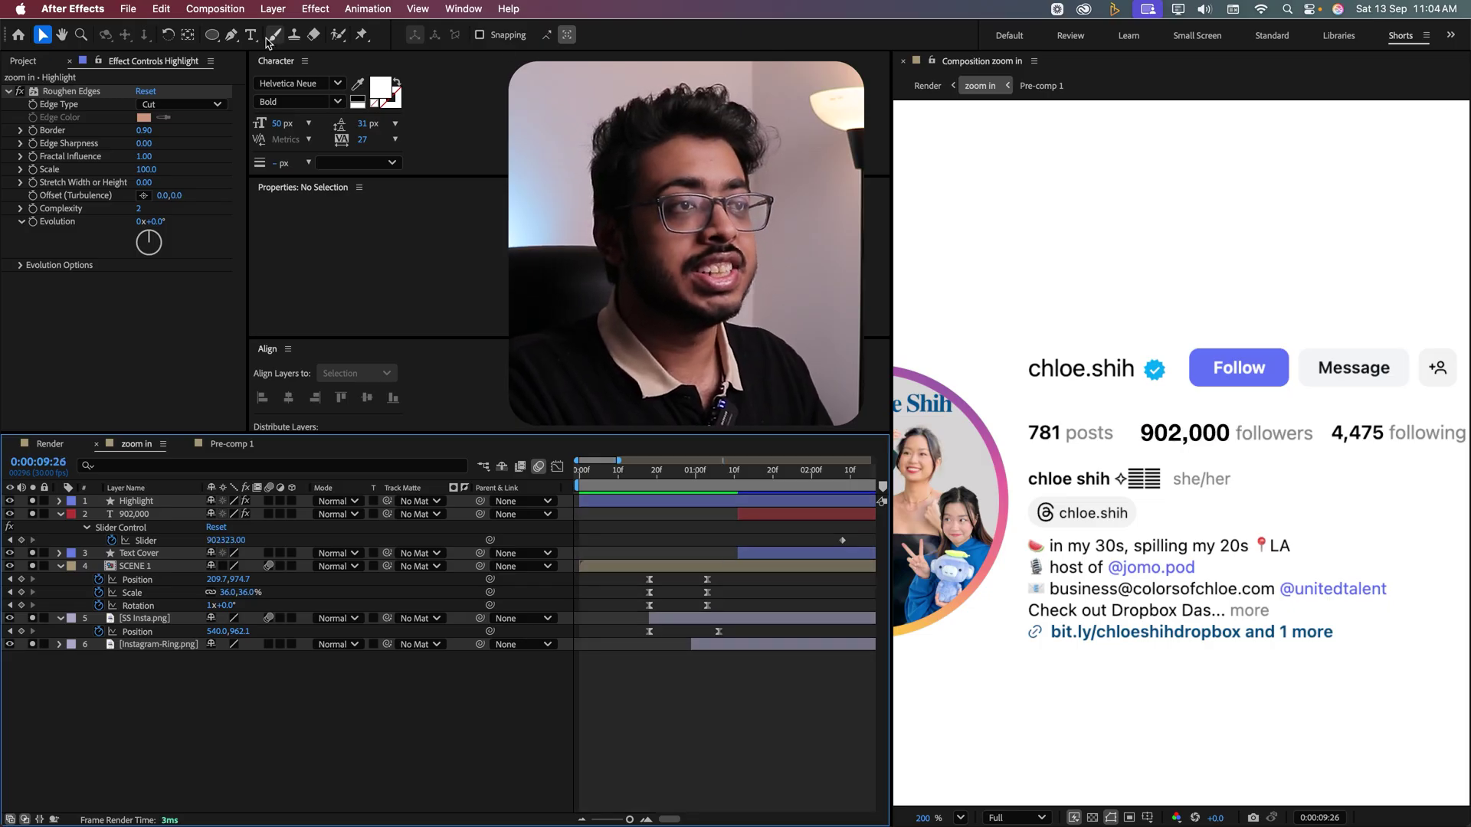
# Draw a curved path below the profile with a 3 px stroke and no fill.
pyautogui.click(231, 34)
pyautogui.click(1147, 729)
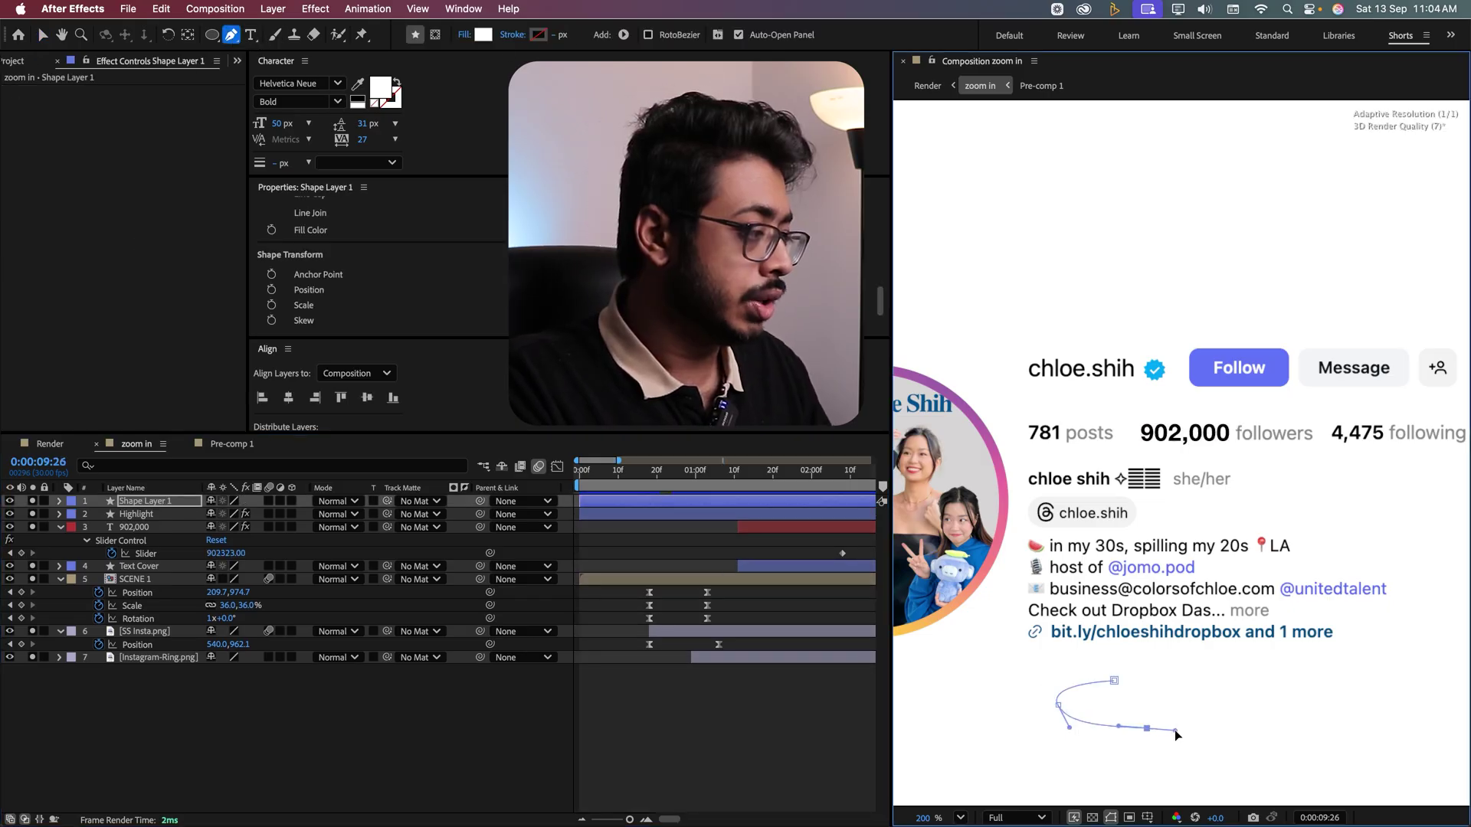
pyautogui.moveTo(1188, 724); pyautogui.dragTo(1217, 682)
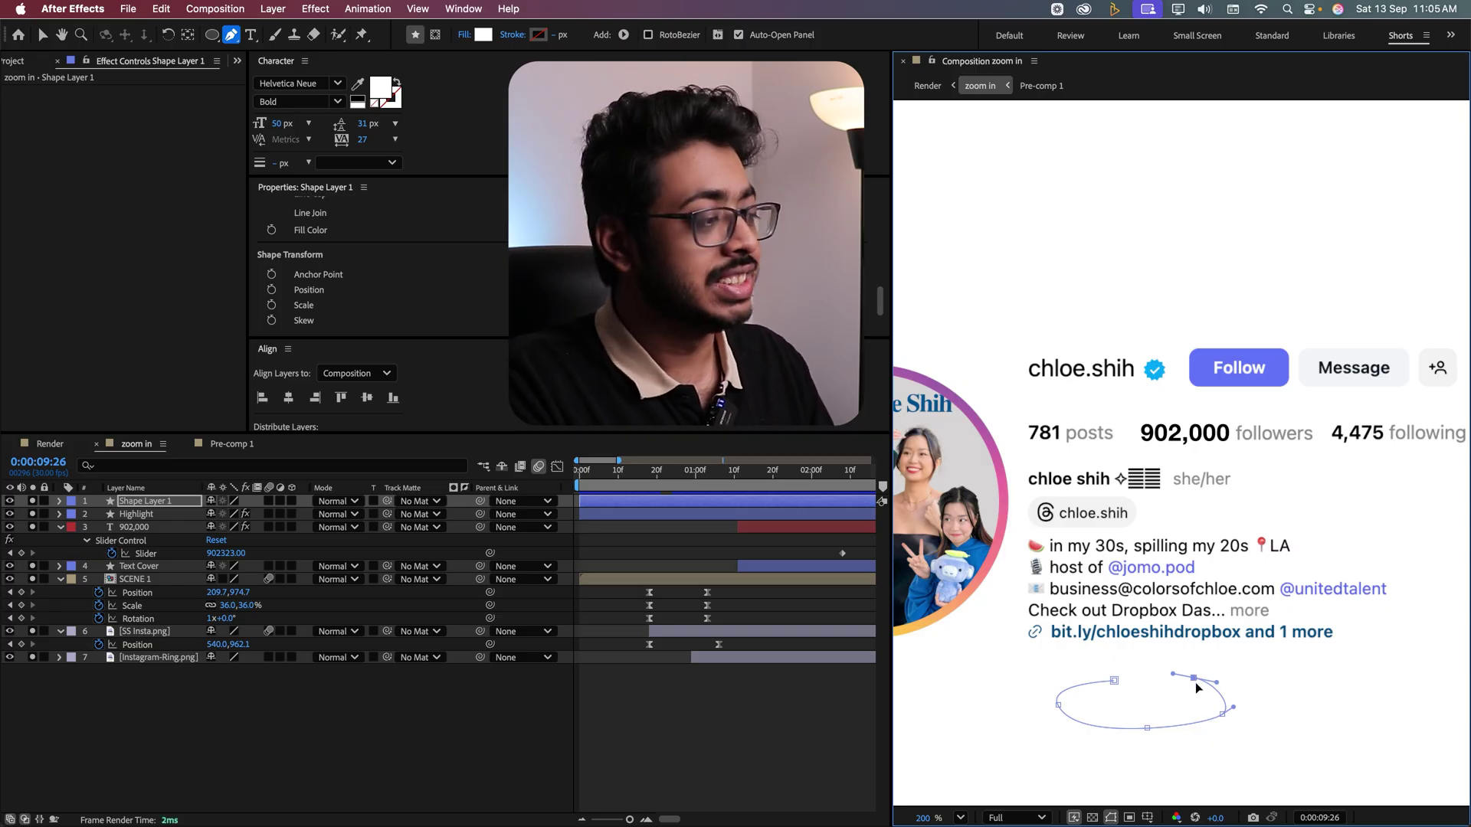
pyautogui.click(557, 35)
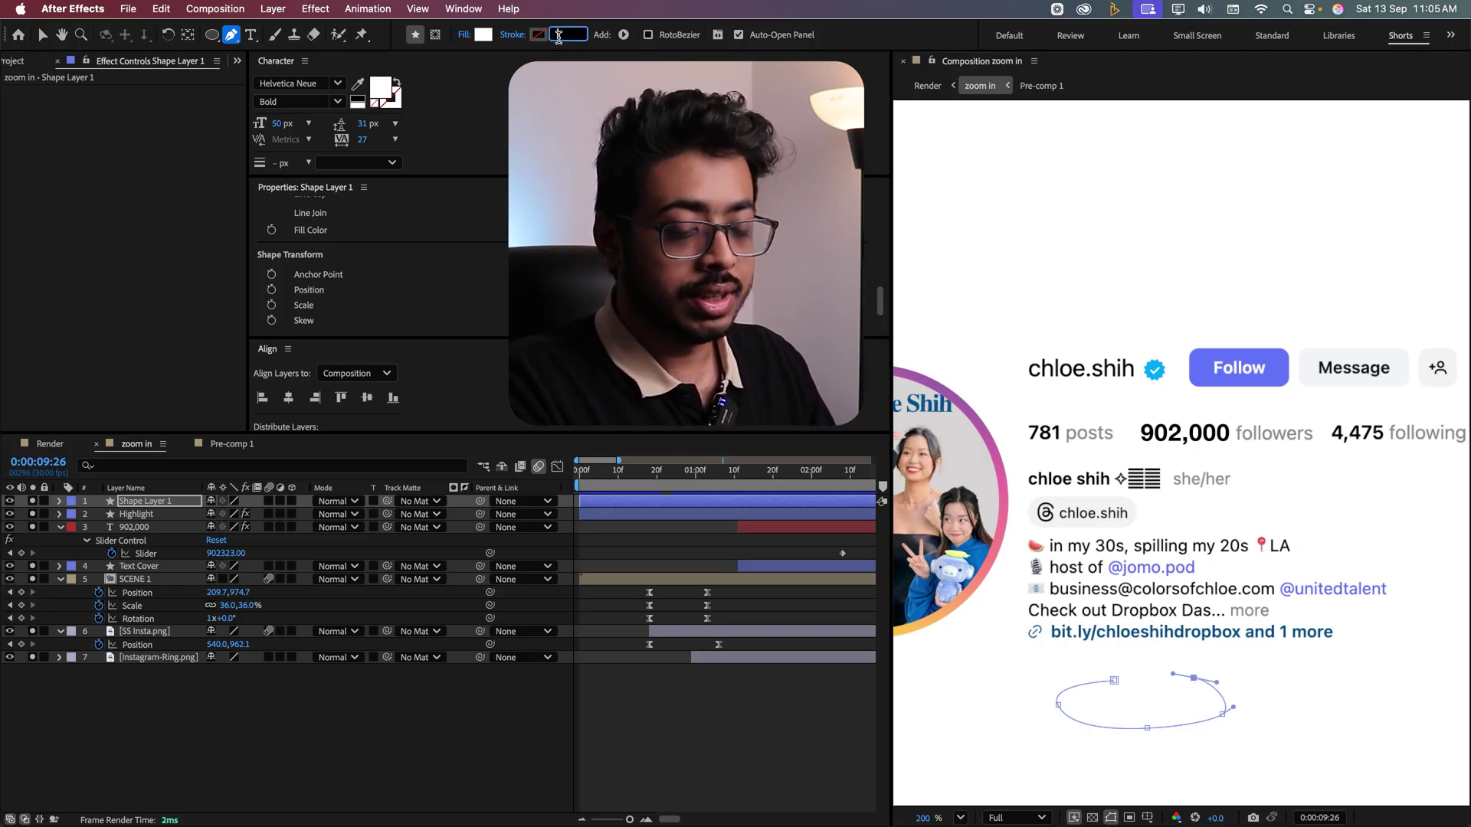
pyautogui.write('3')
pyautogui.press('Return')
pyautogui.click(465, 35)
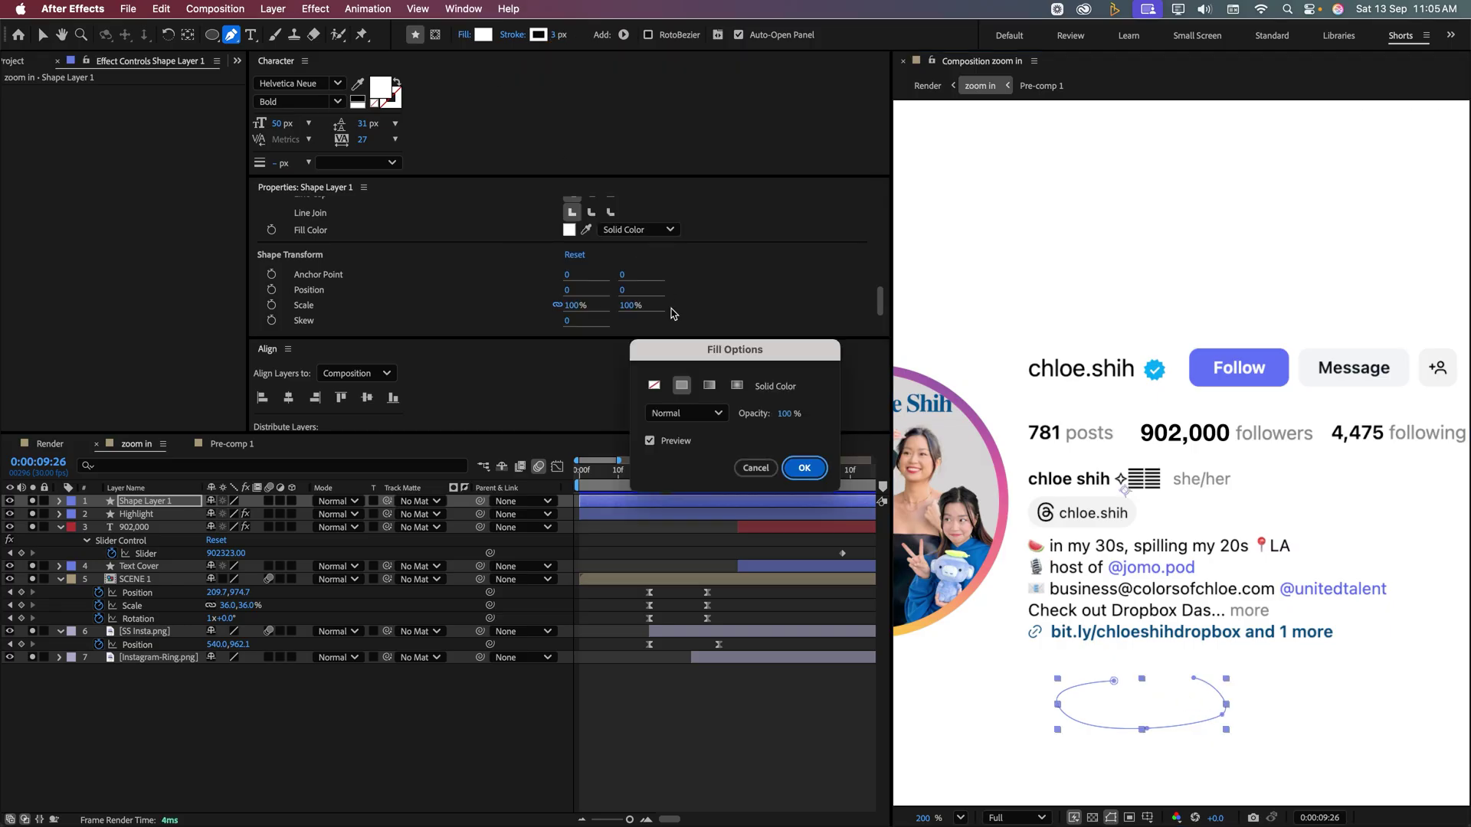
pyautogui.click(653, 387)
pyautogui.click(805, 468)
# Set Shape Layer 1's stroke colour to black (000000).
pyautogui.click(183, 728)
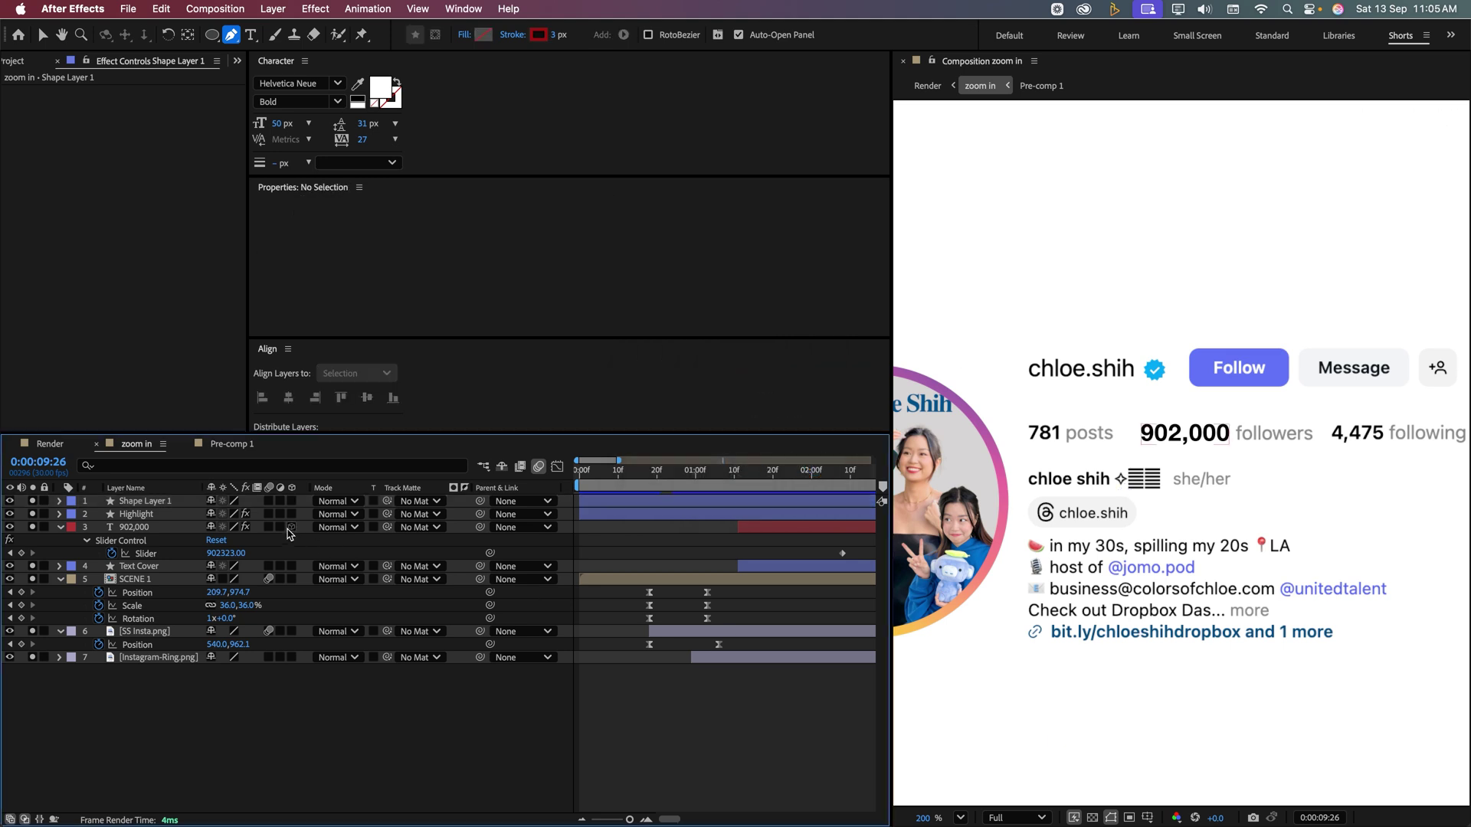
pyautogui.click(182, 505)
pyautogui.click(539, 34)
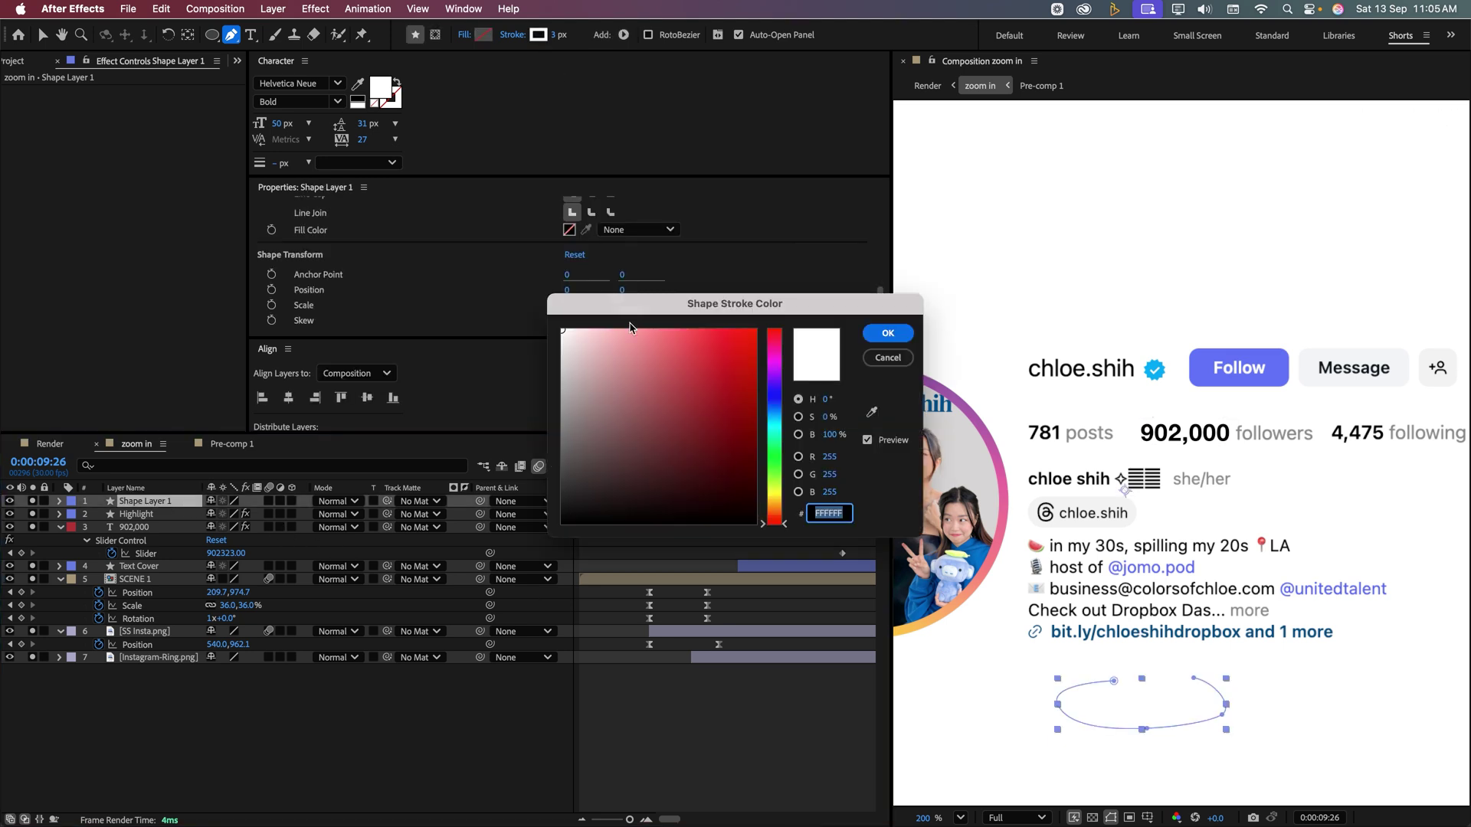
pyautogui.write('000000')
pyautogui.press('Return')
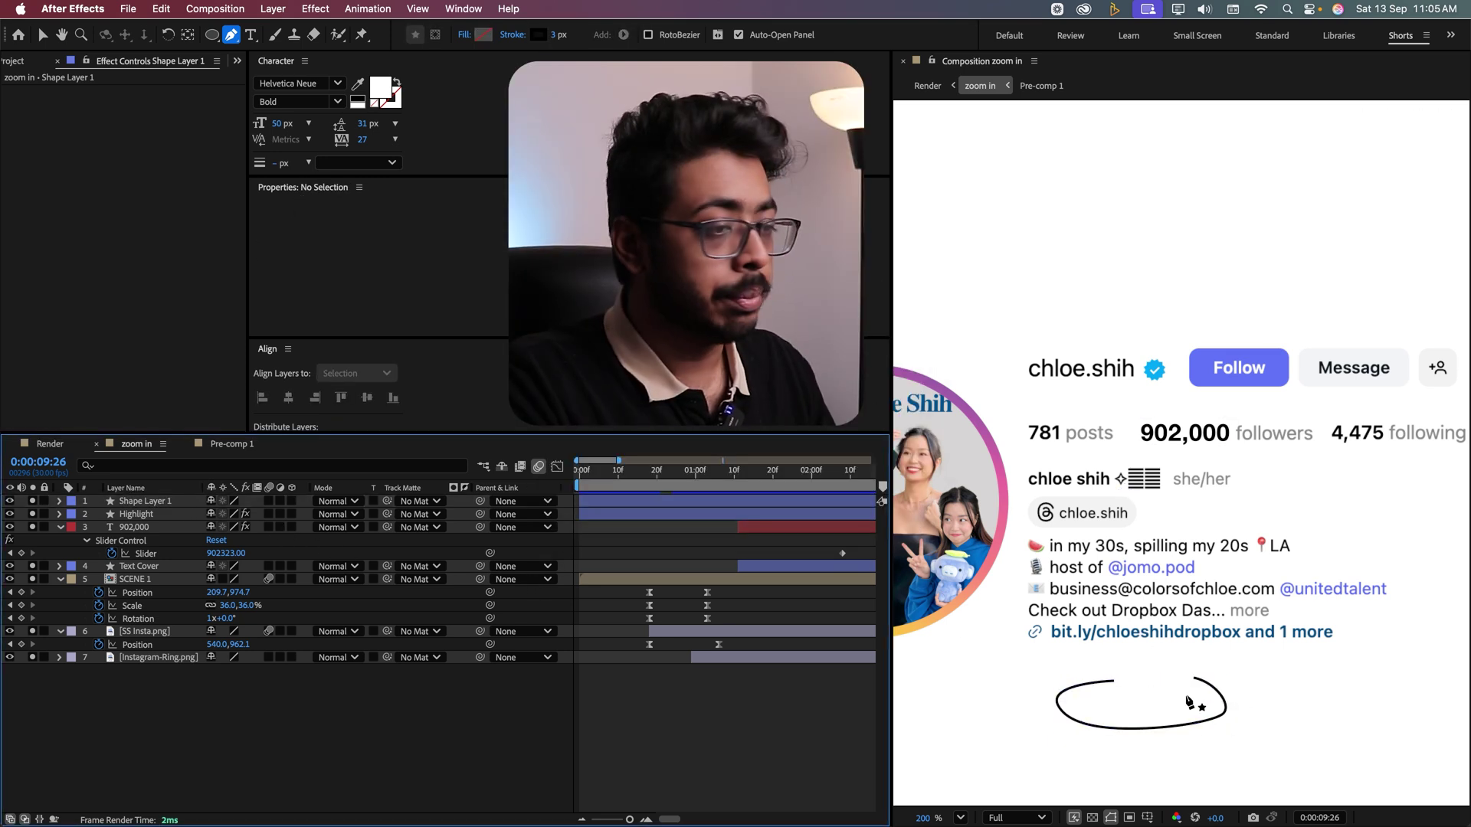
pyautogui.click(163, 503)
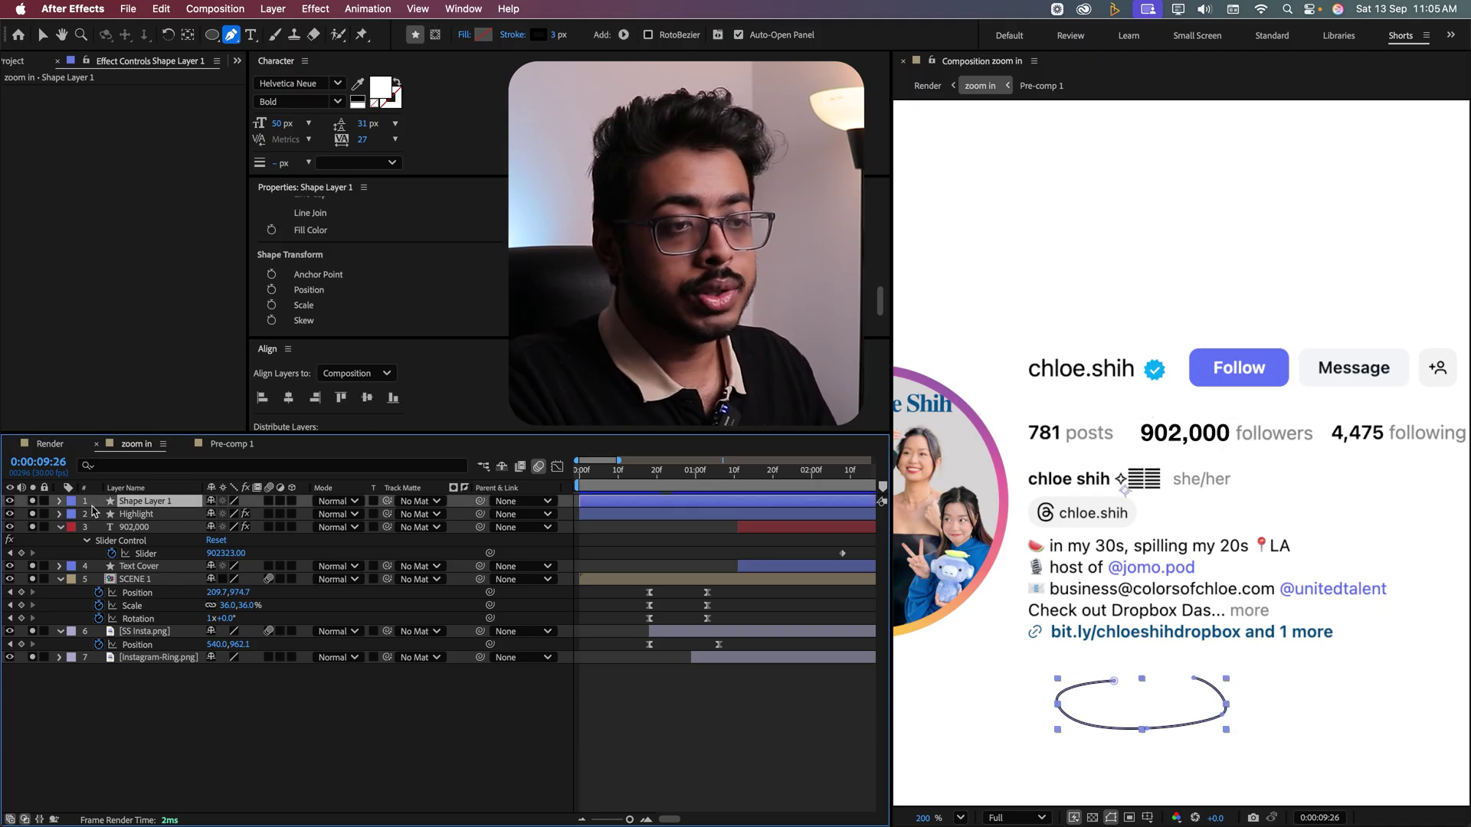
pyautogui.click(58, 502)
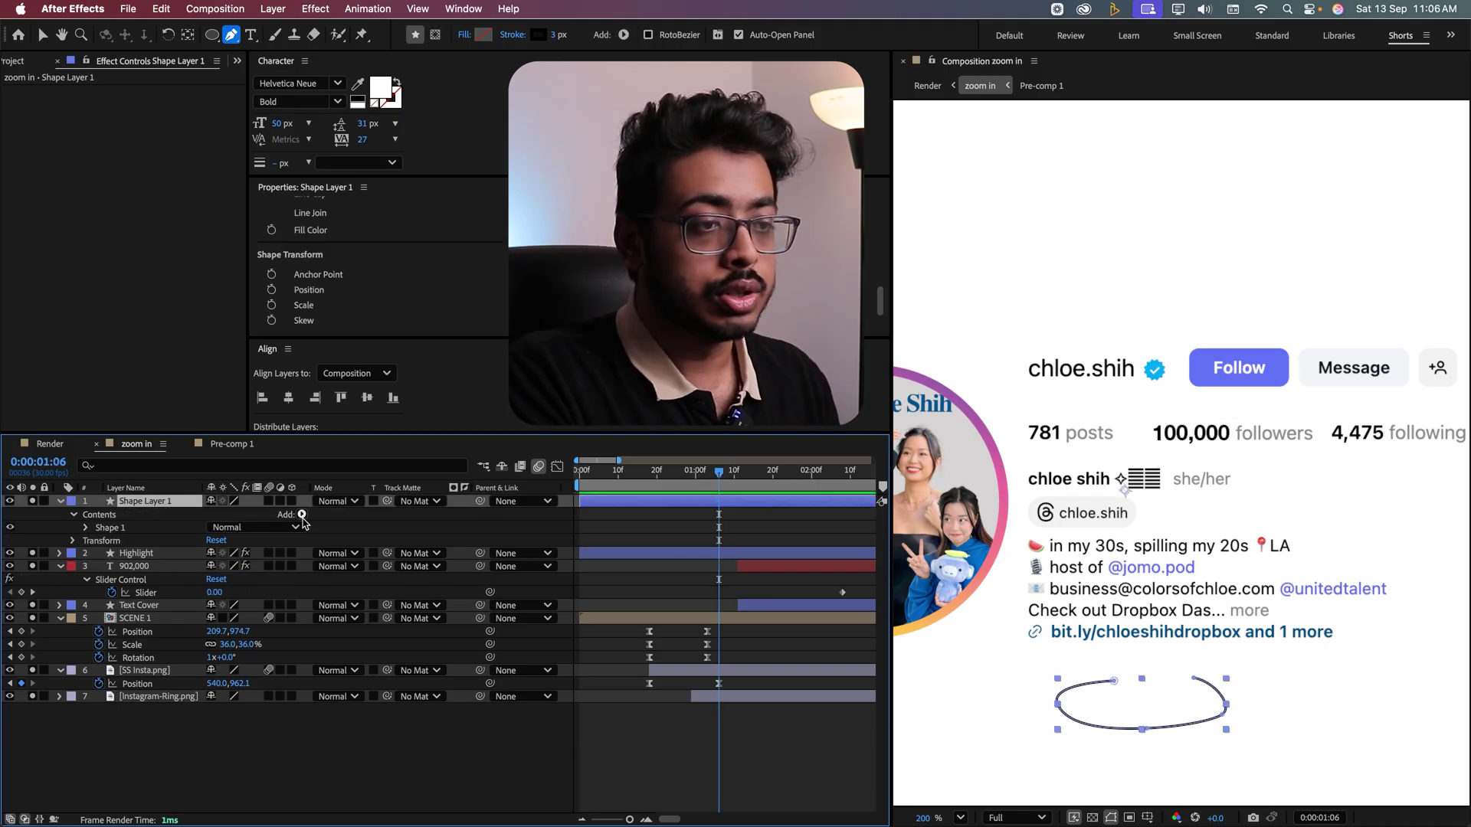
# Add Trim Paths and keyframe End from 0% at 1:06 to 100% at 1:20.
pyautogui.click(285, 515)
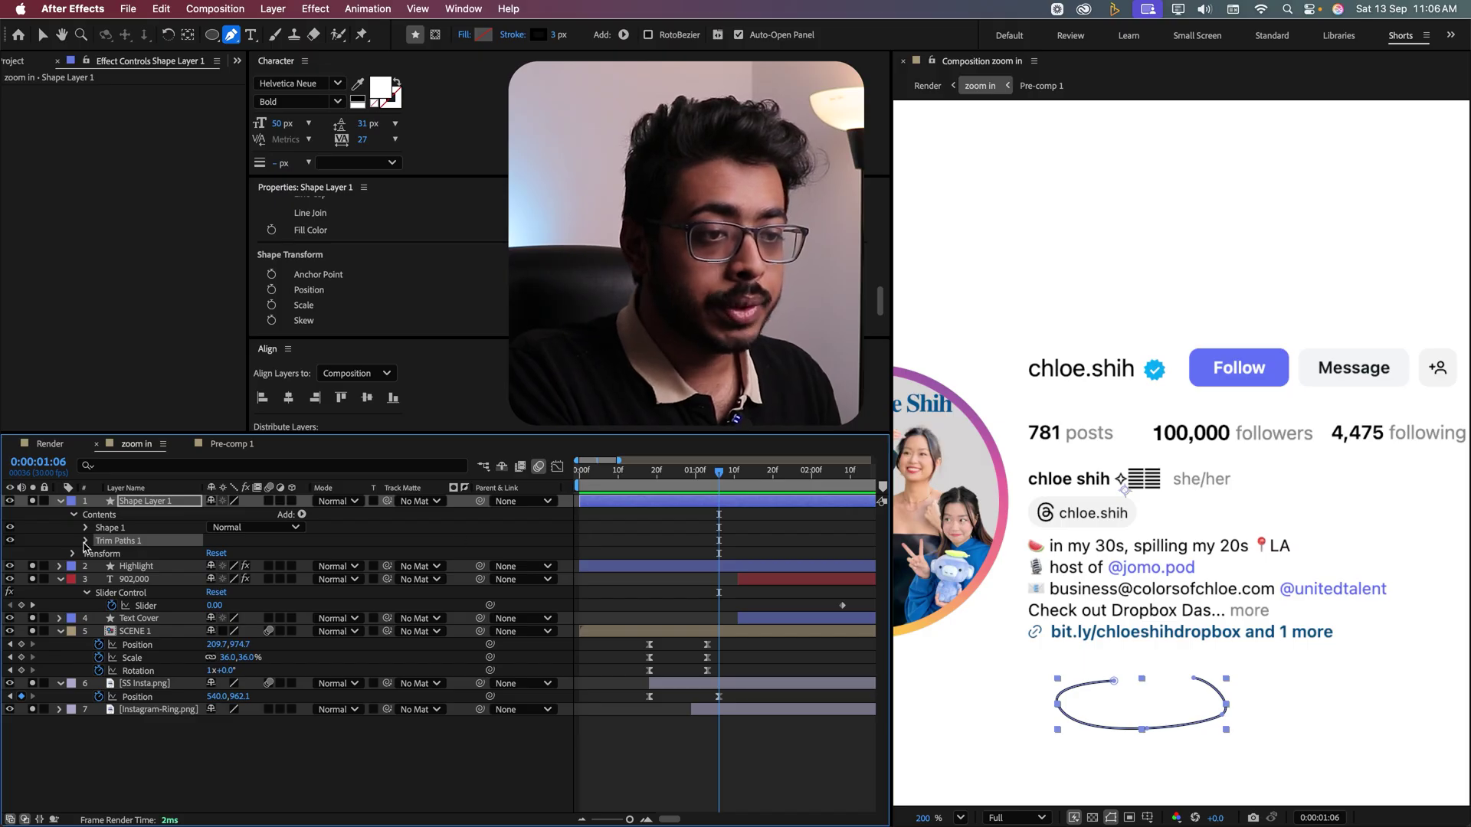
pyautogui.click(85, 541)
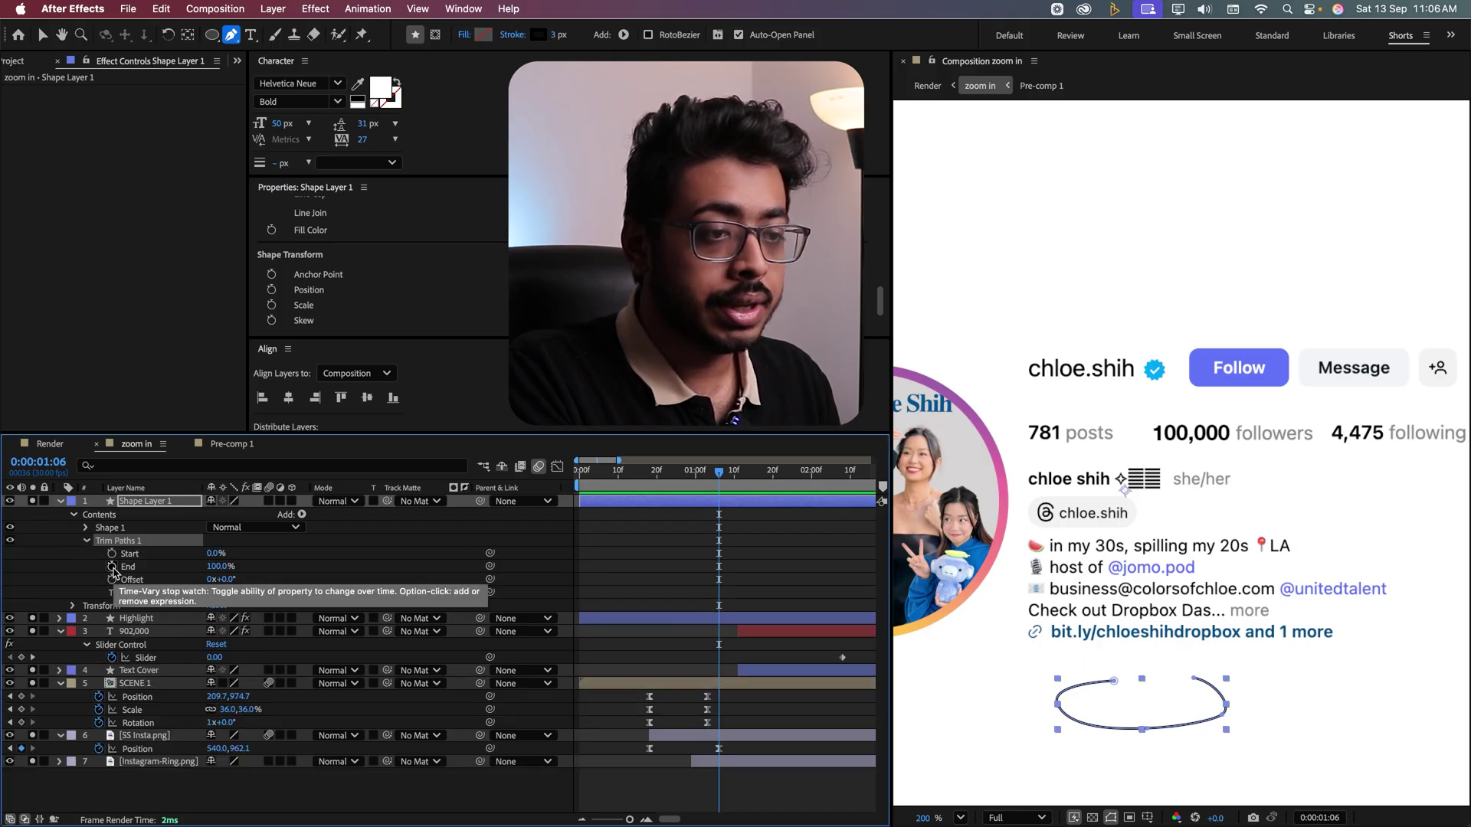
pyautogui.click(112, 568)
pyautogui.moveTo(708, 496); pyautogui.dragTo(771, 486)
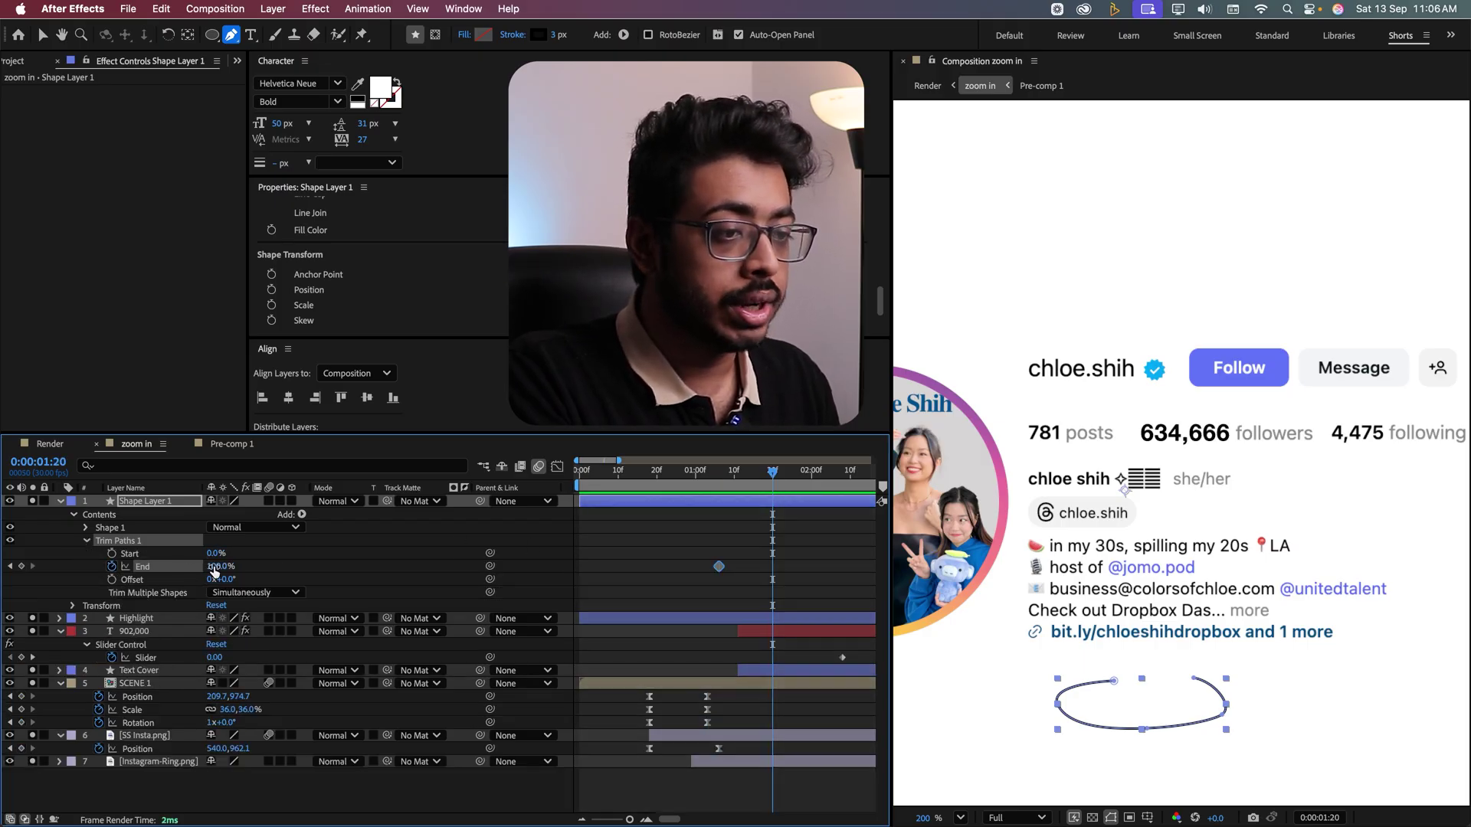
pyautogui.click(21, 566)
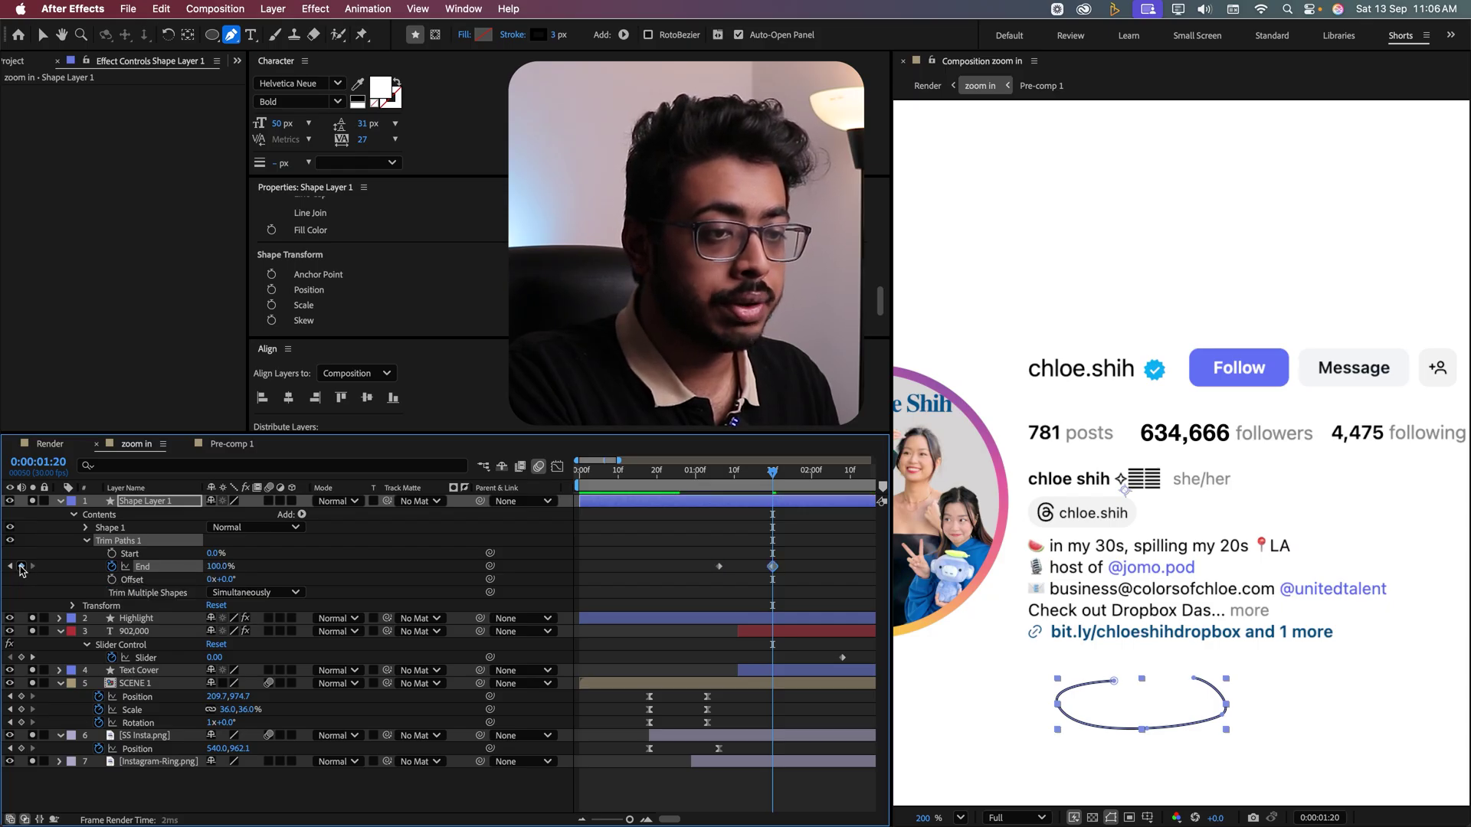
pyautogui.click(10, 566)
pyautogui.moveTo(220, 572); pyautogui.dragTo(150, 573)
# Keyframe Trim Paths Start from 0% at 1:10 to 100% at 1:27 and preview the draw-on and erase.
pyautogui.click(726, 481)
pyautogui.moveTo(725, 481); pyautogui.dragTo(734, 481)
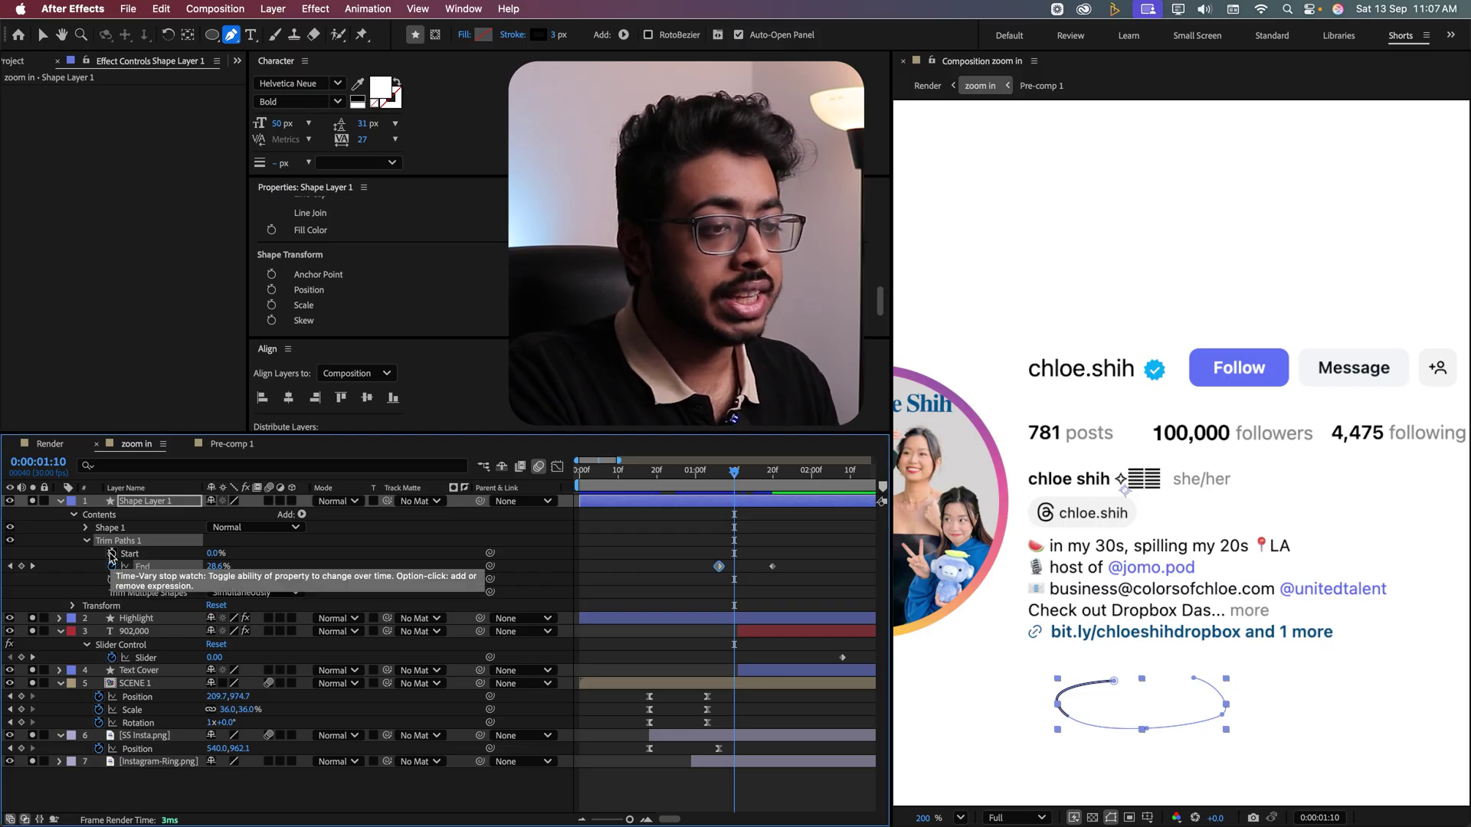
pyautogui.click(112, 554)
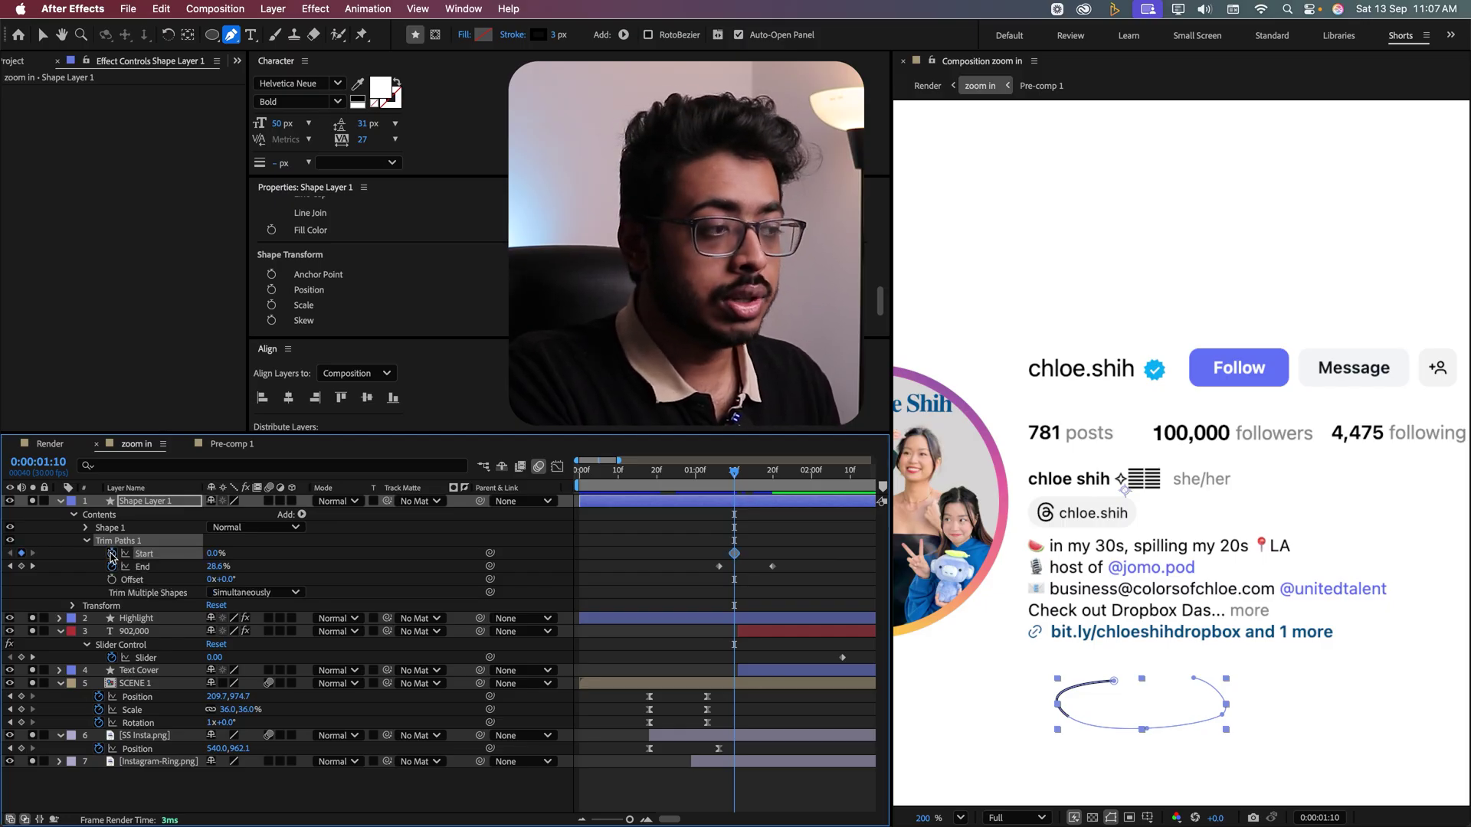
pyautogui.press('space')
pyautogui.press('space')
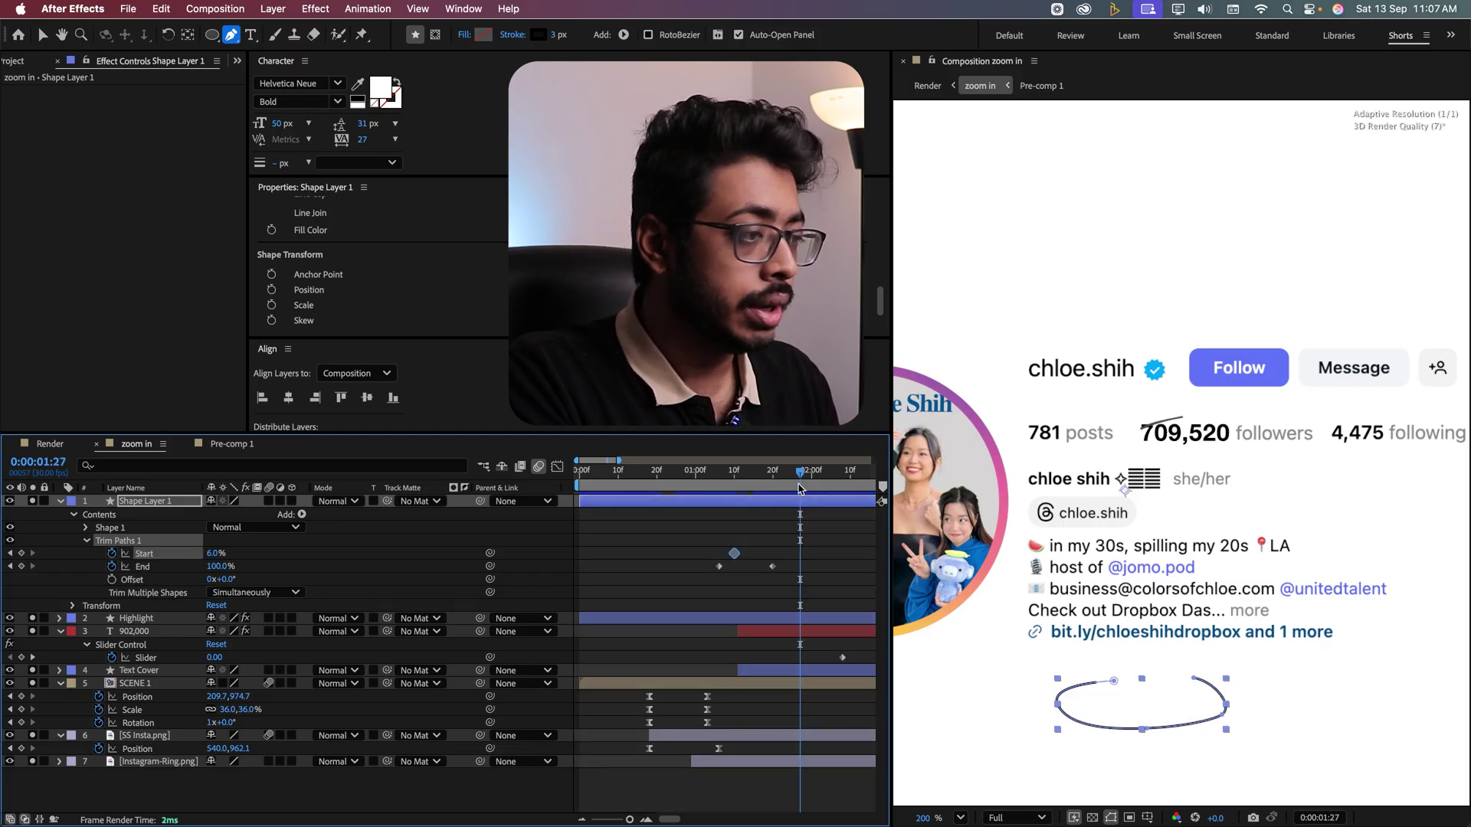
pyautogui.moveTo(216, 555); pyautogui.dragTo(290, 553)
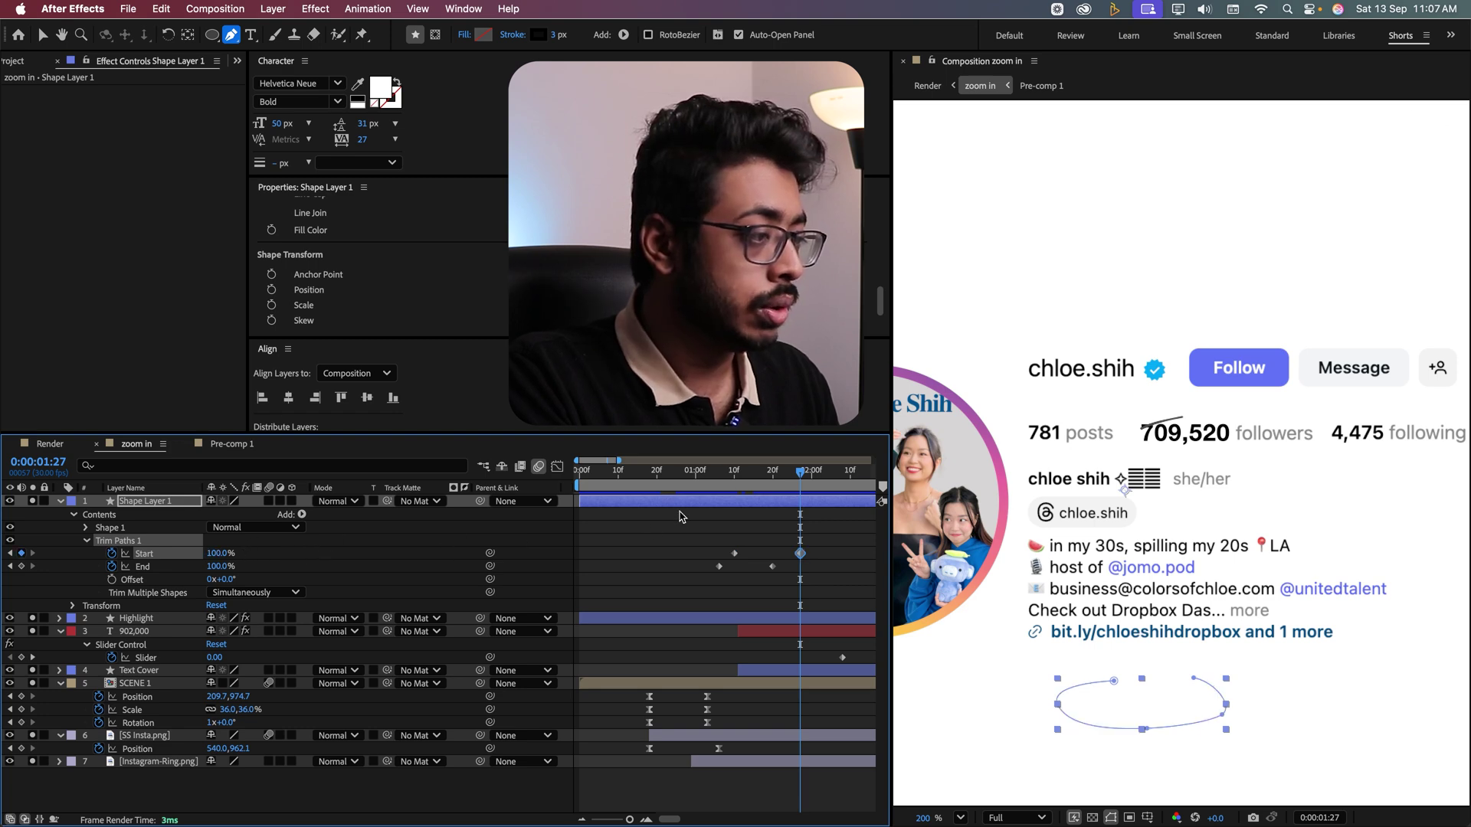
pyautogui.press('space')
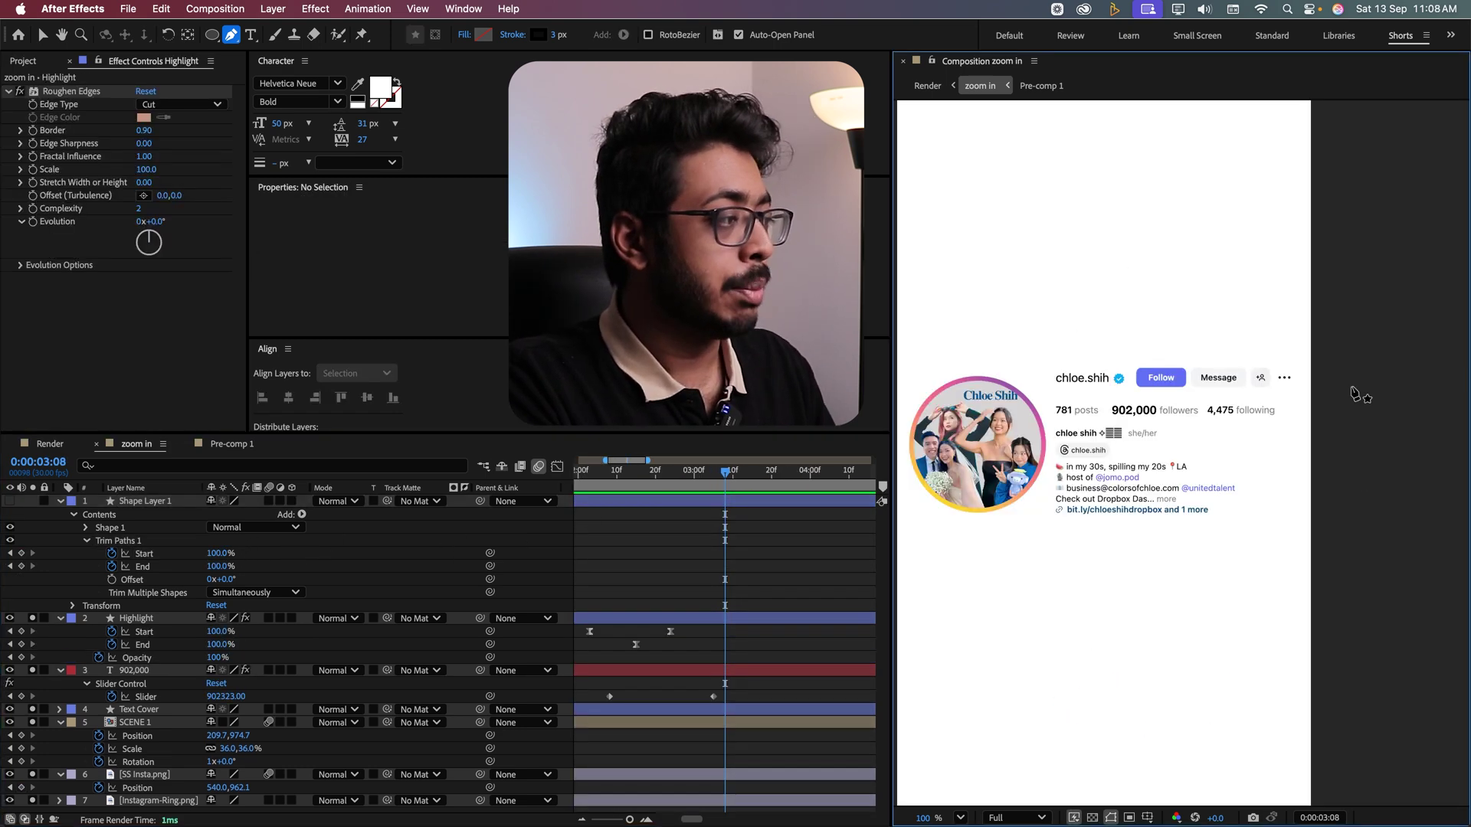
# Zoom out the timeline, return to the start and scrub to 0:00:00:18 to check the opening.
pyautogui.scroll(-5, 612, 704)
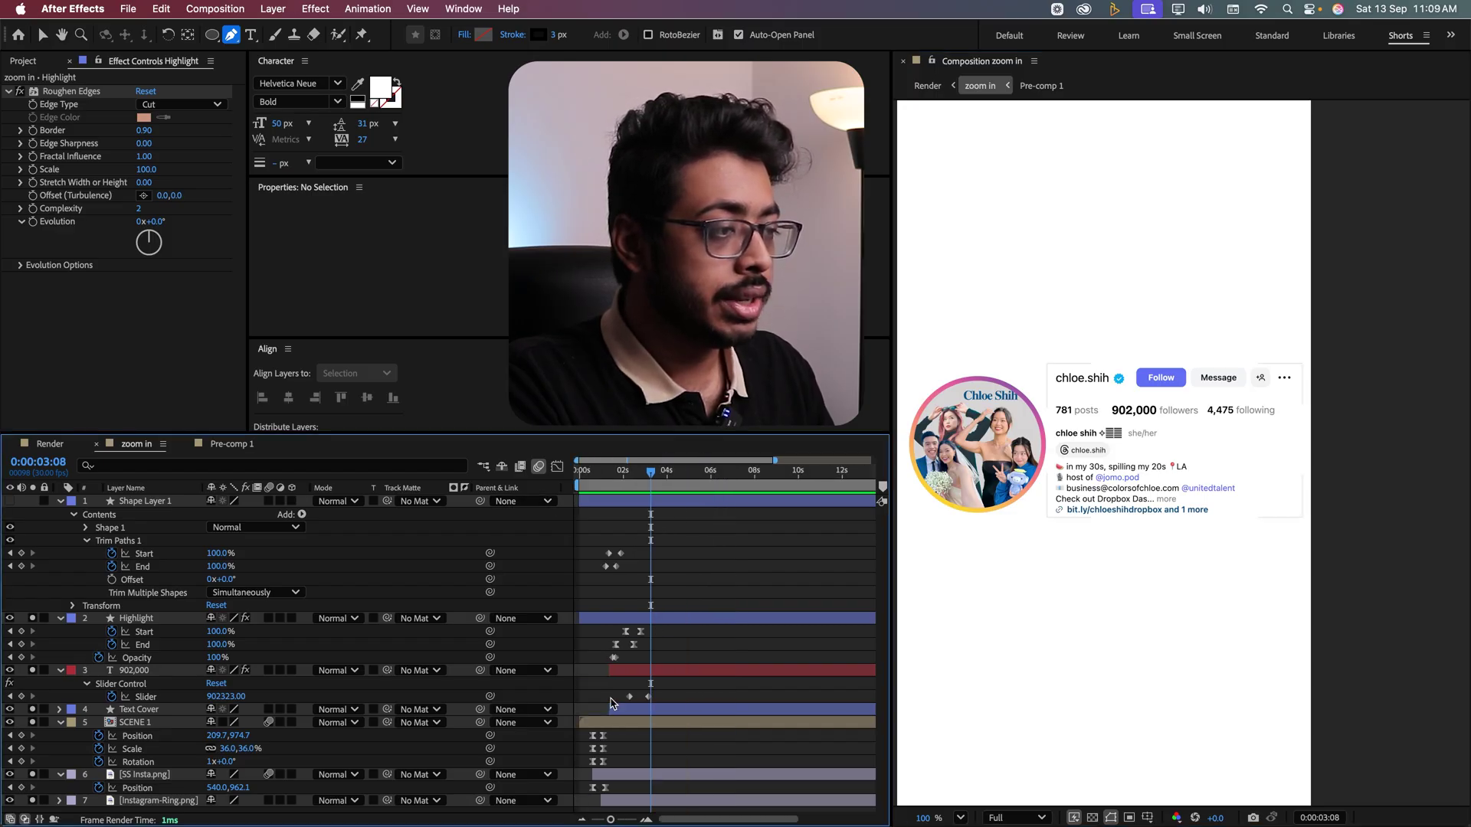
pyautogui.click(580, 474)
pyautogui.moveTo(581, 477); pyautogui.dragTo(646, 481)
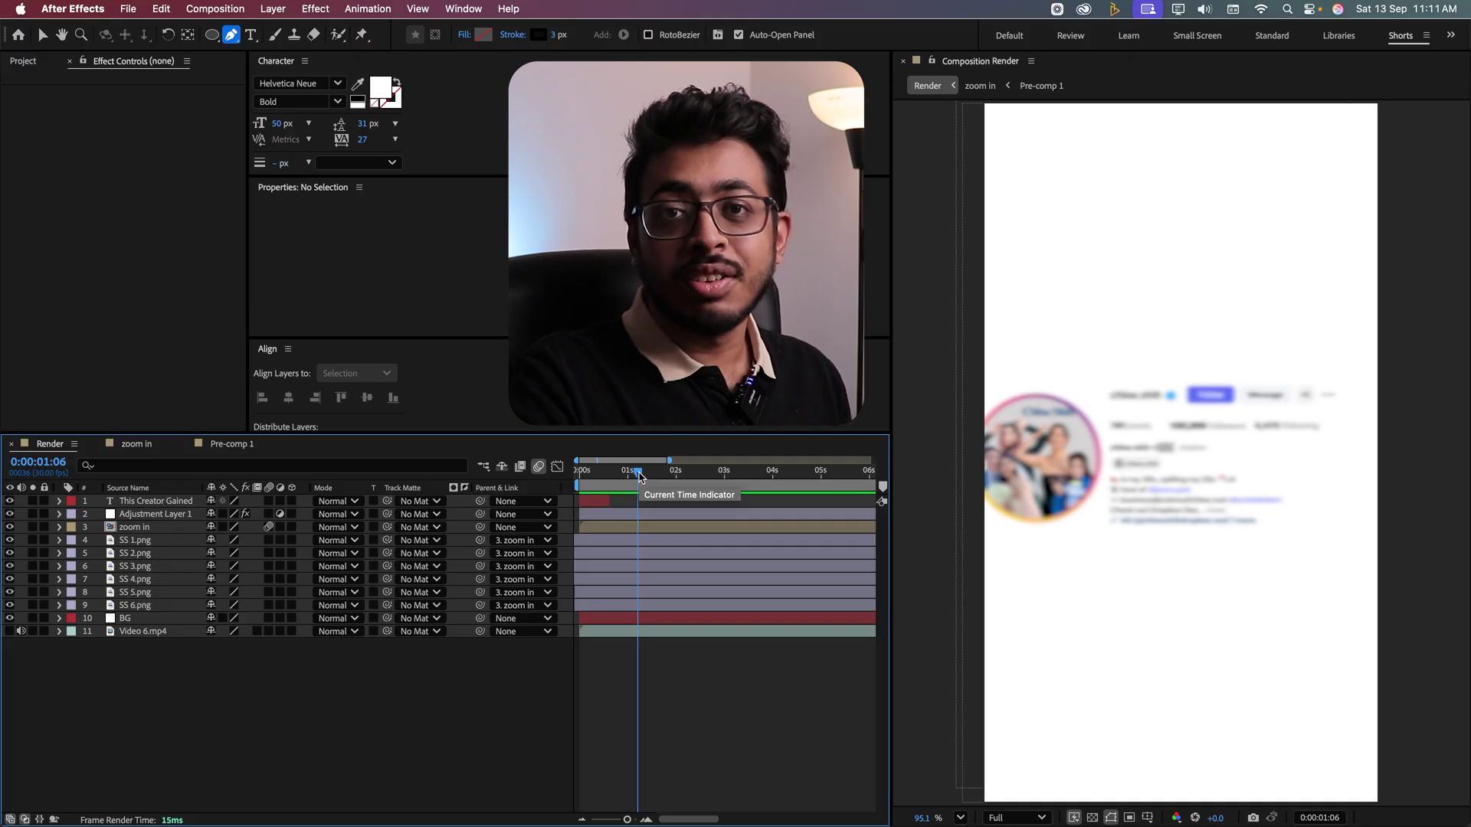
# Inspect the animated properties of all layers inside the zoom in composition.
pyautogui.click(133, 528)
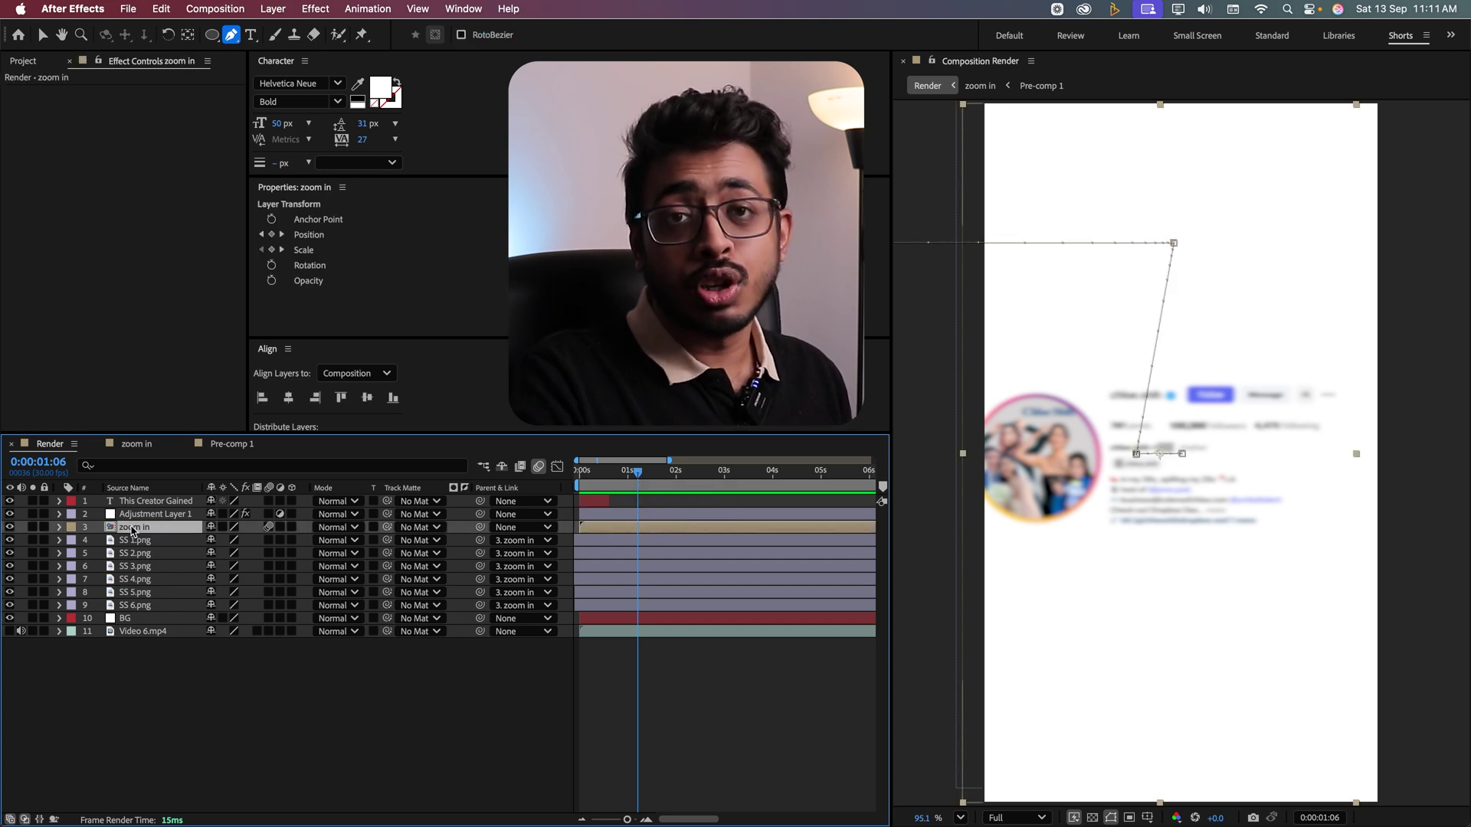
pyautogui.click(138, 449)
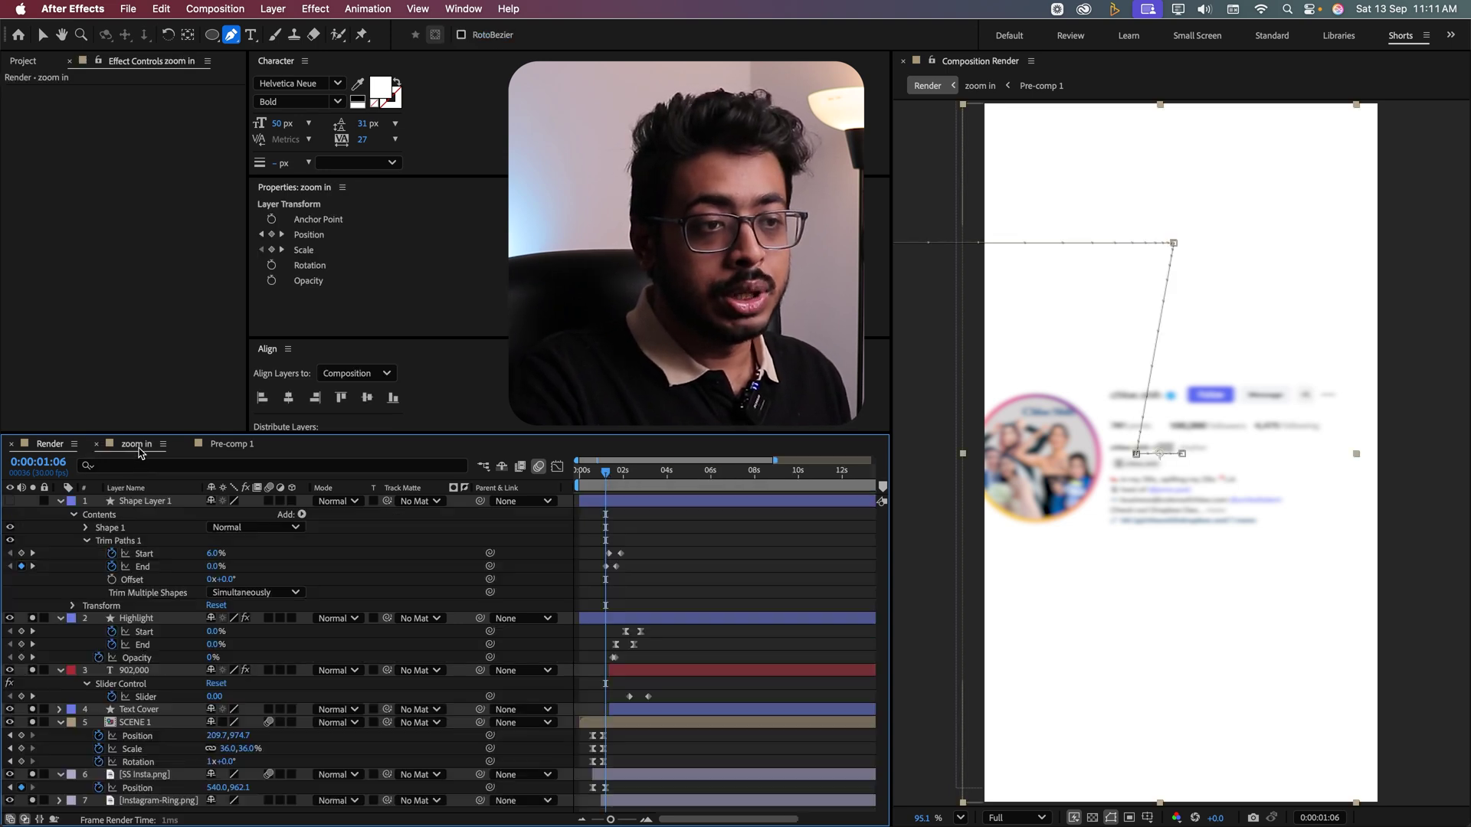
pyautogui.hotkey('ctrl', 'a')
pyautogui.press('u')
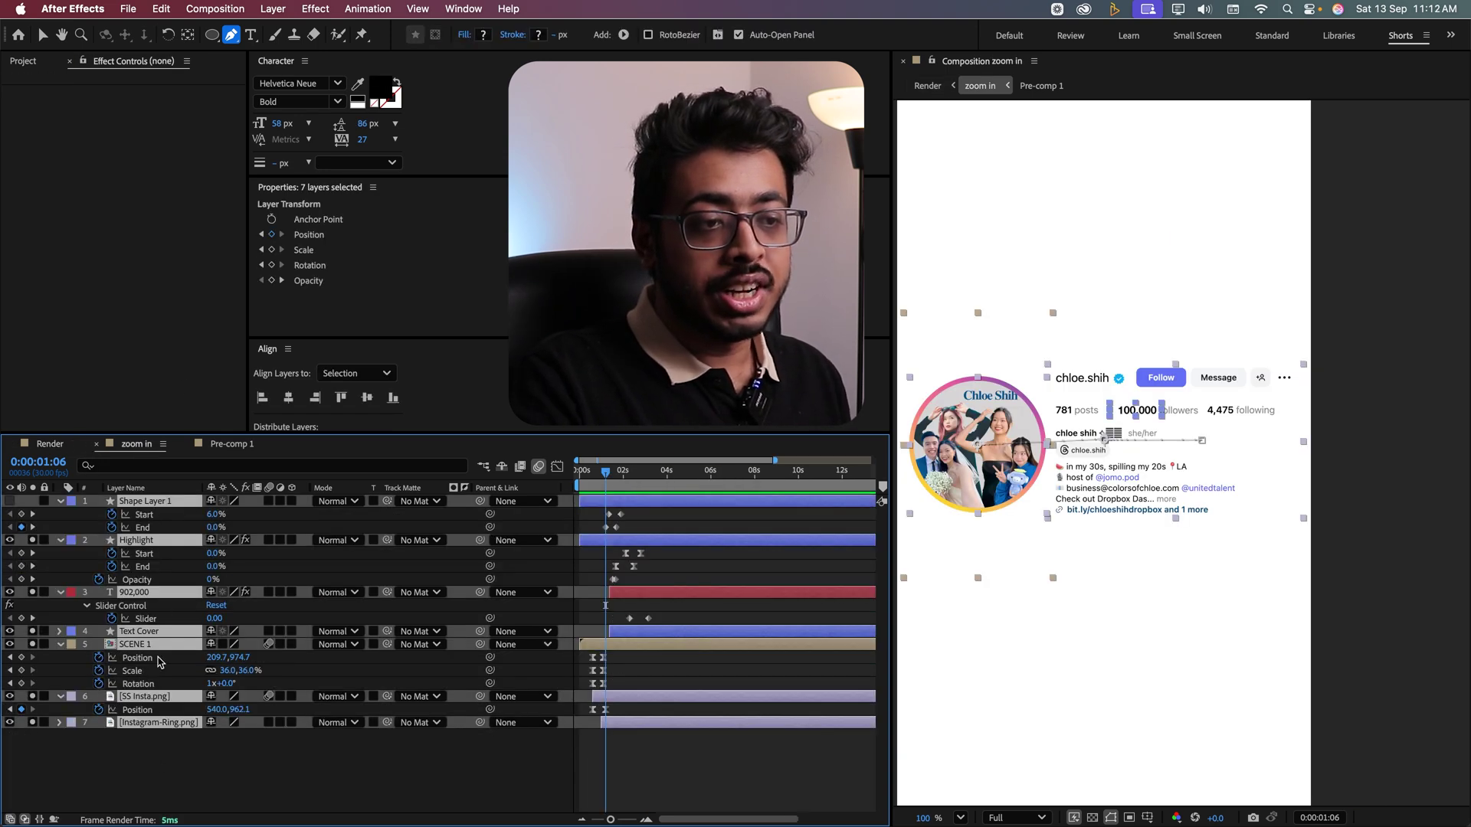
pyautogui.rightClick(146, 512)
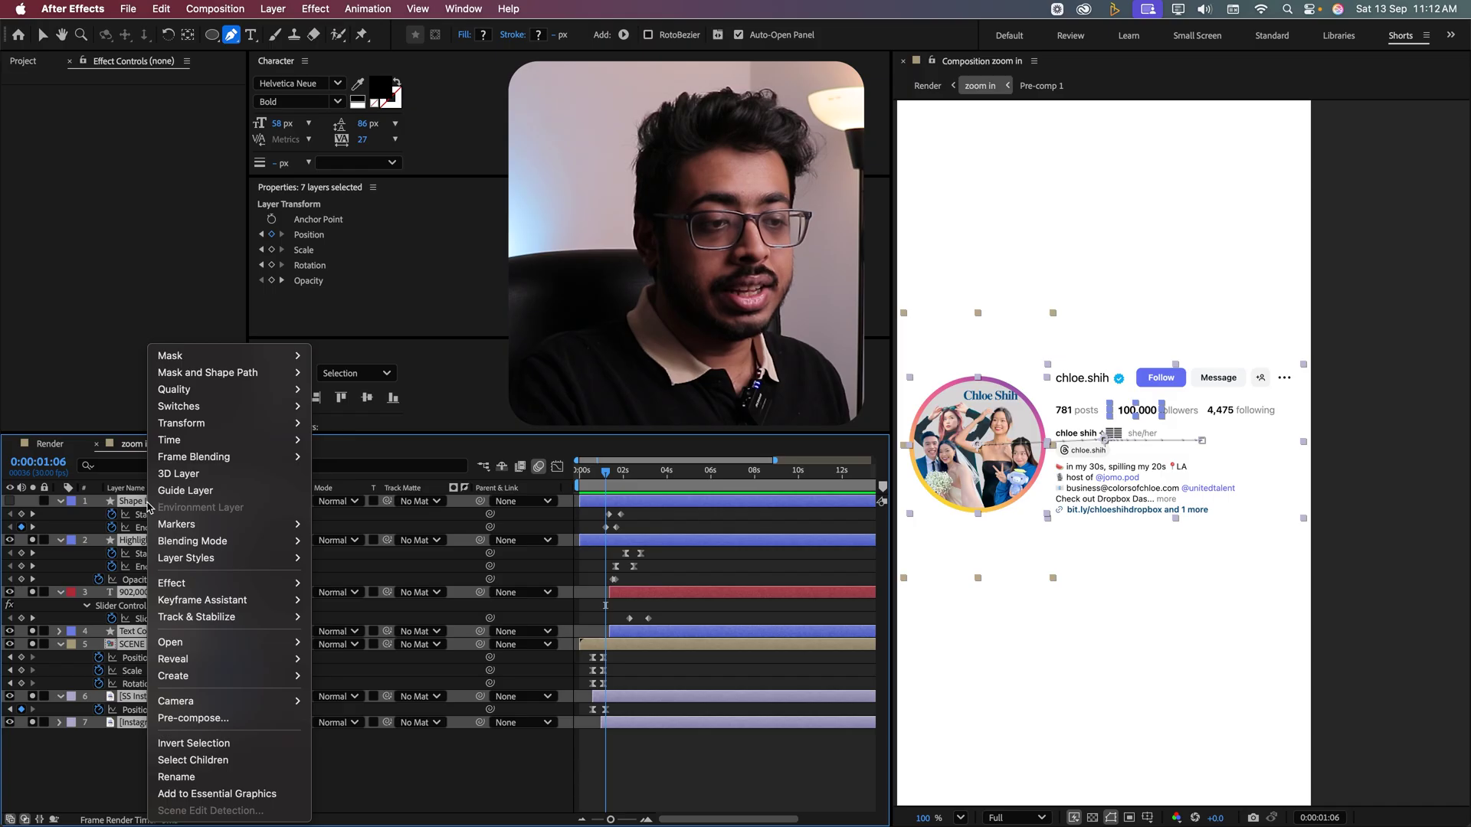
pyautogui.click(119, 754)
# In Render, reveal the zoom in layer's keyframes and scrub and preview the zoom from 1:03 to 1:09.
pyautogui.click(50, 445)
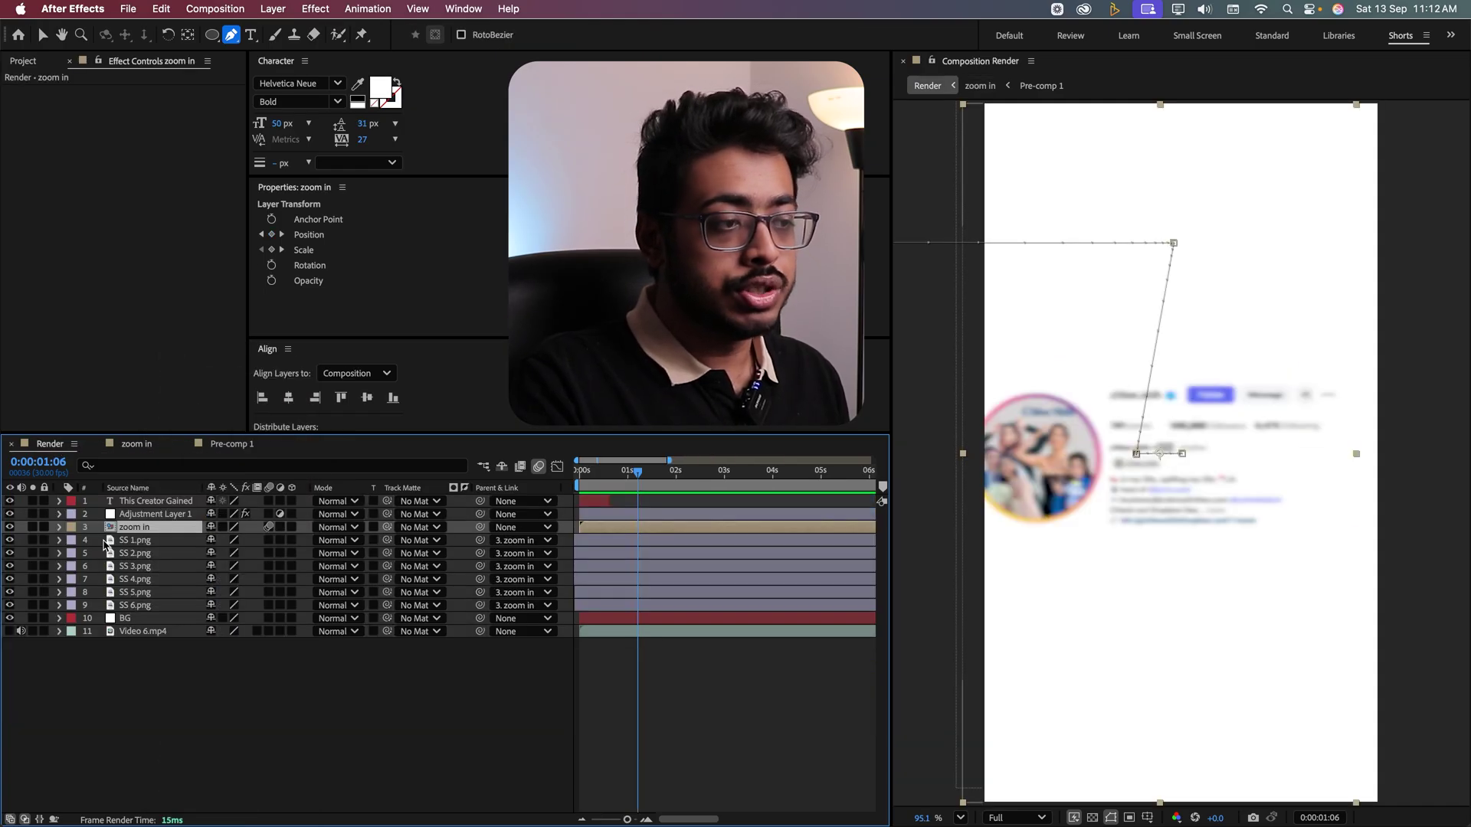
pyautogui.press('u')
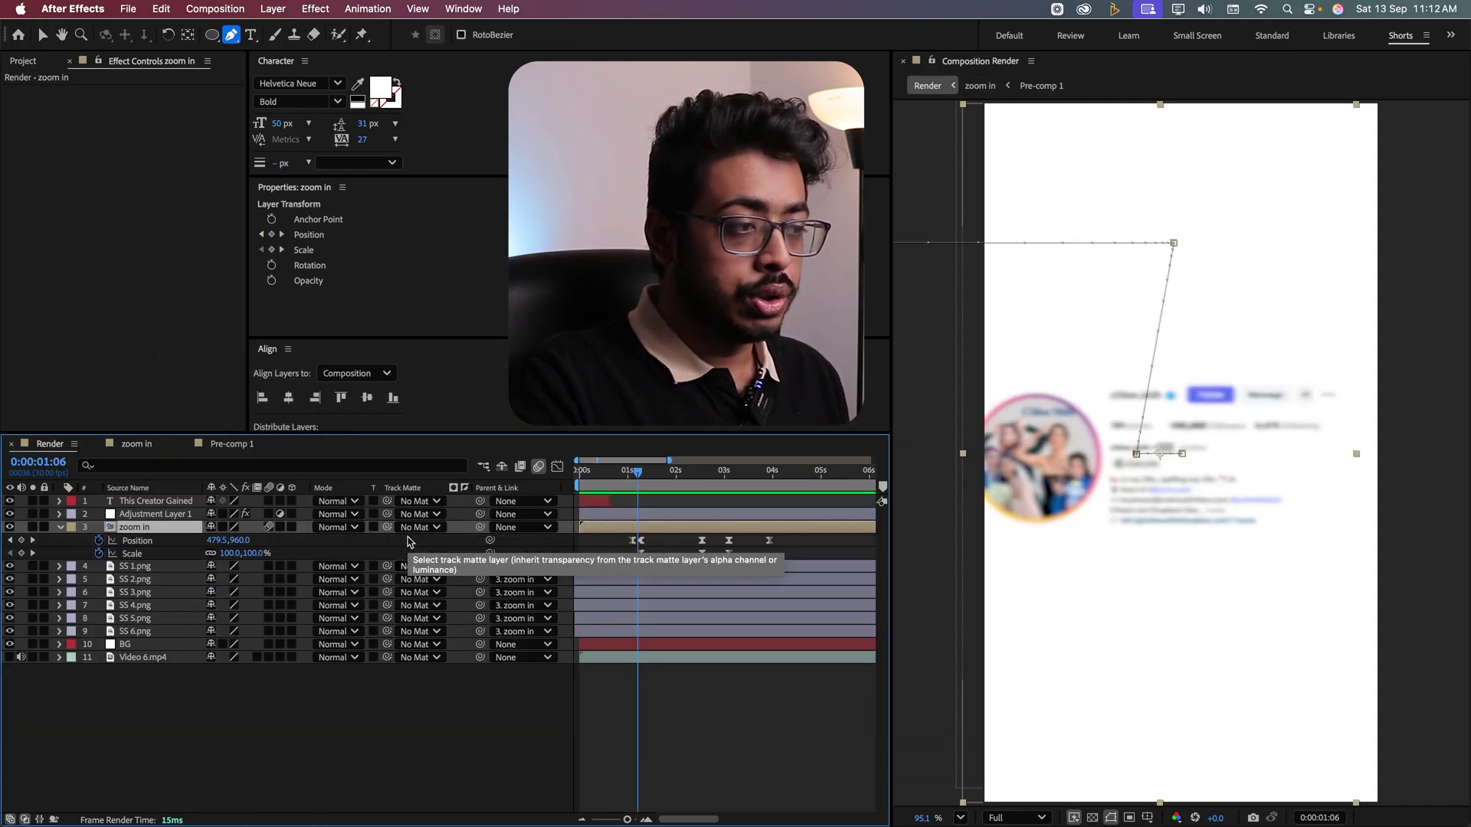
pyautogui.click(645, 475)
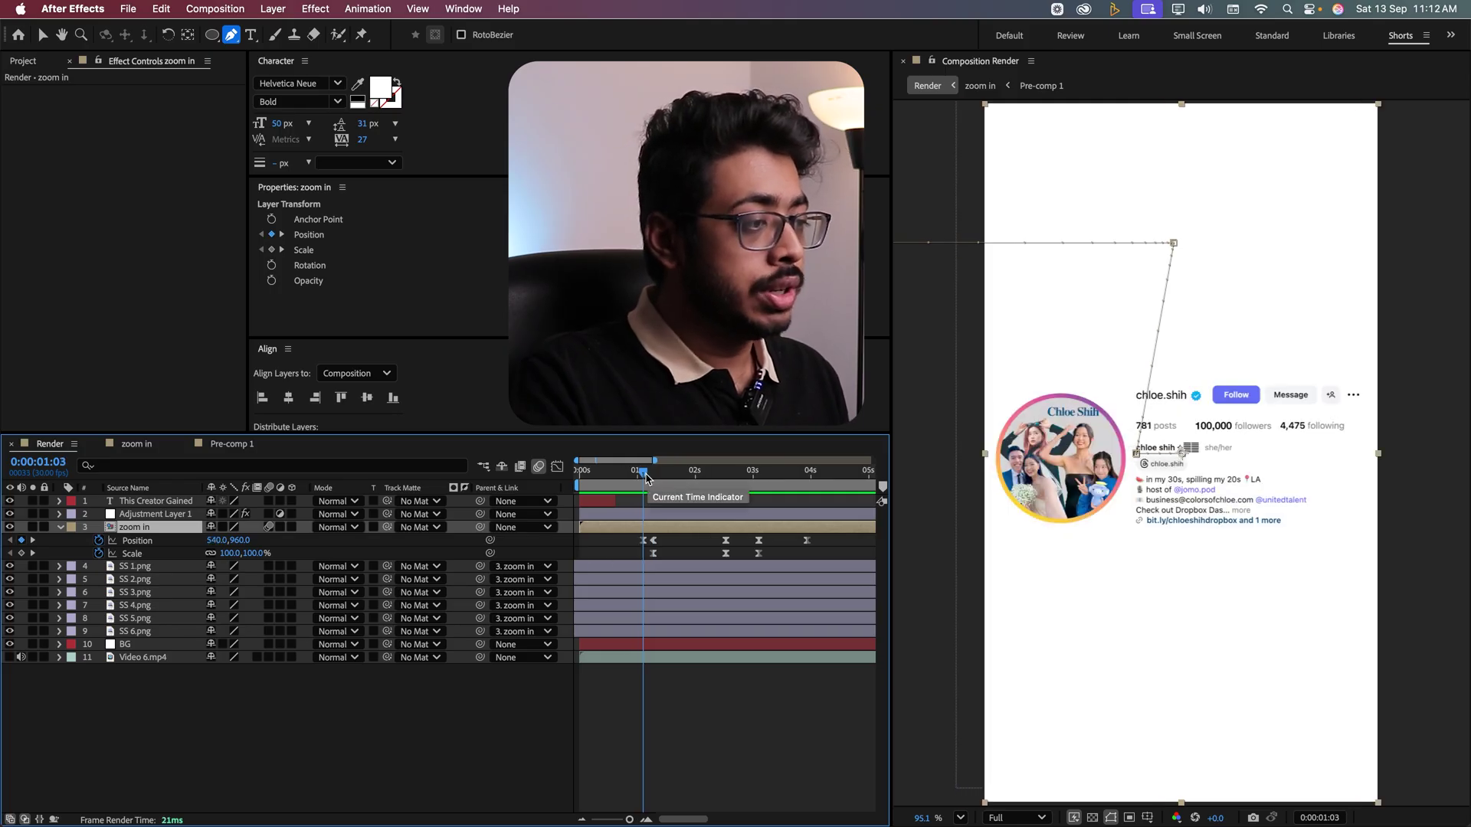
pyautogui.moveTo(643, 477); pyautogui.dragTo(656, 479)
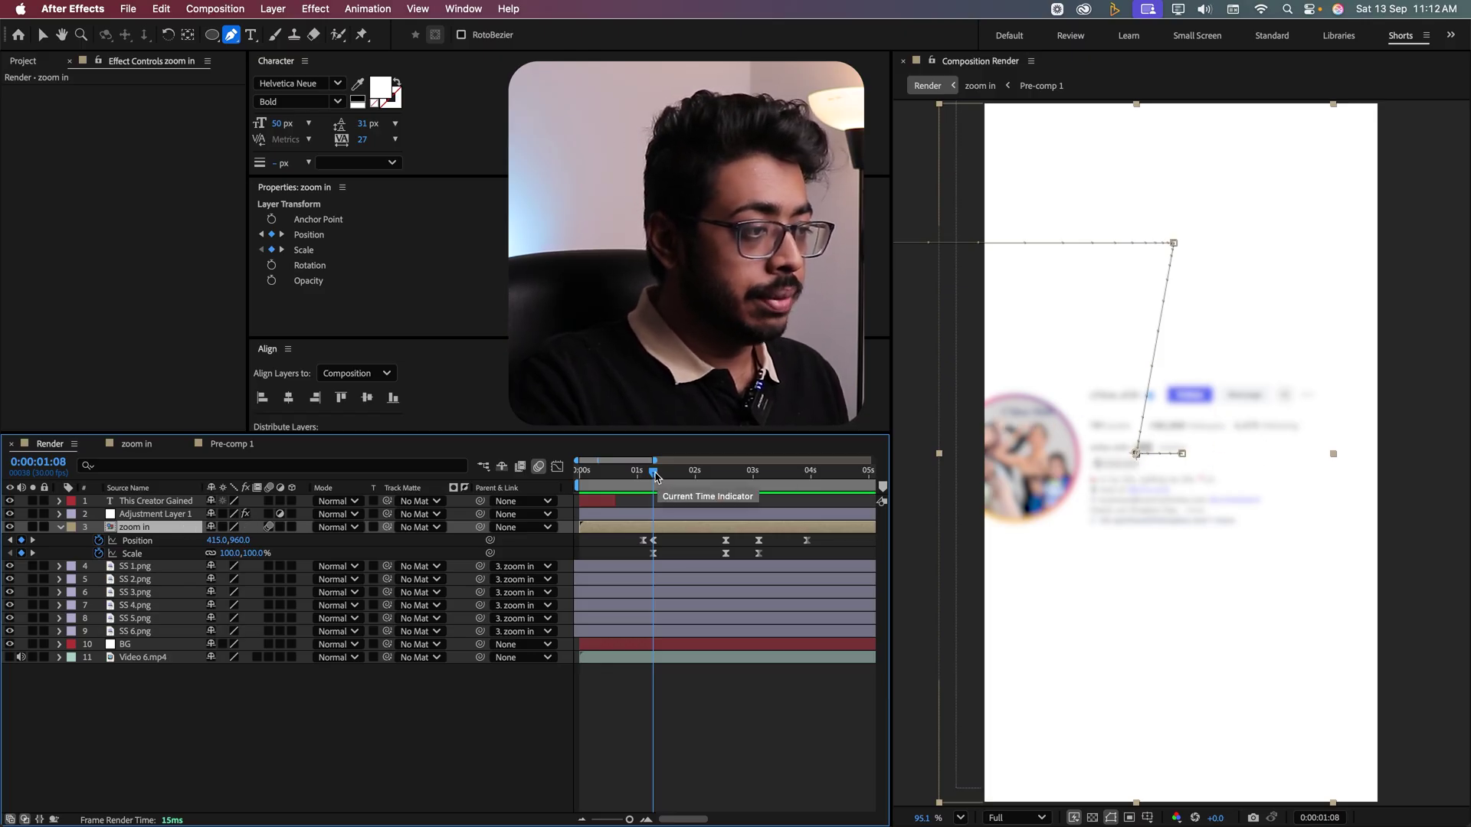
pyautogui.moveTo(655, 476); pyautogui.dragTo(741, 514)
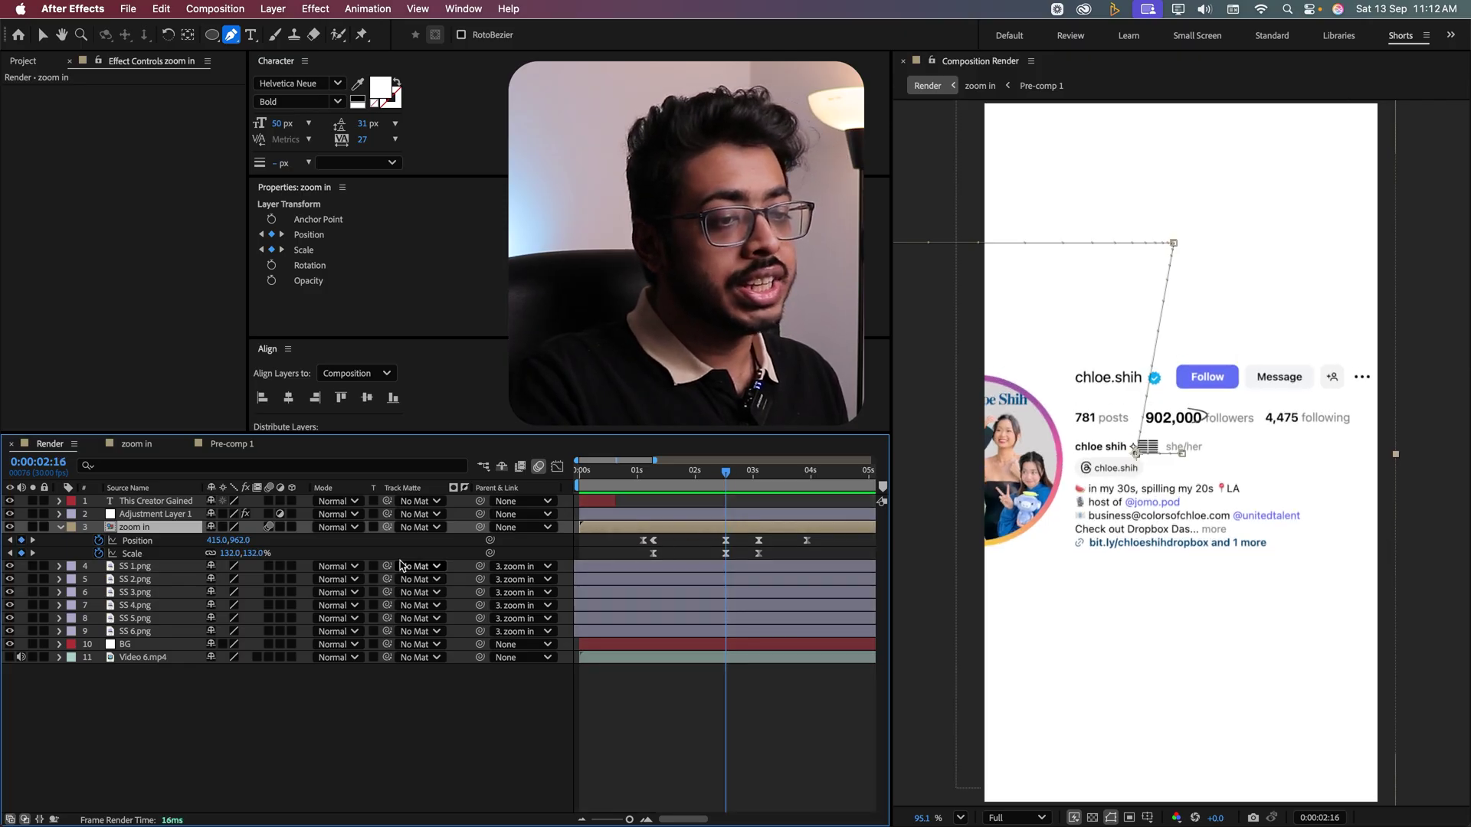
pyautogui.click(655, 477)
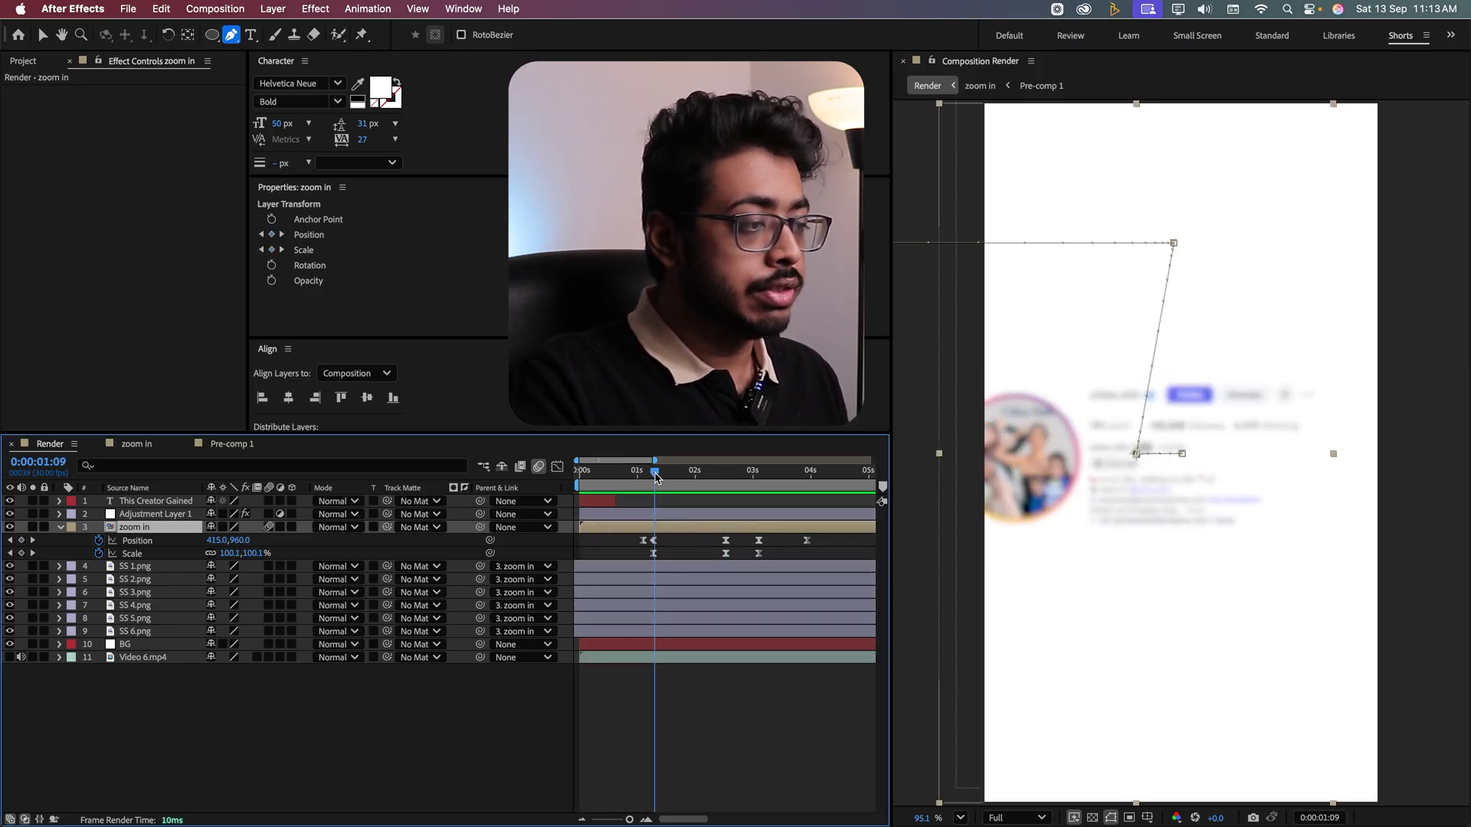
pyautogui.press('space')
pyautogui.press('space')
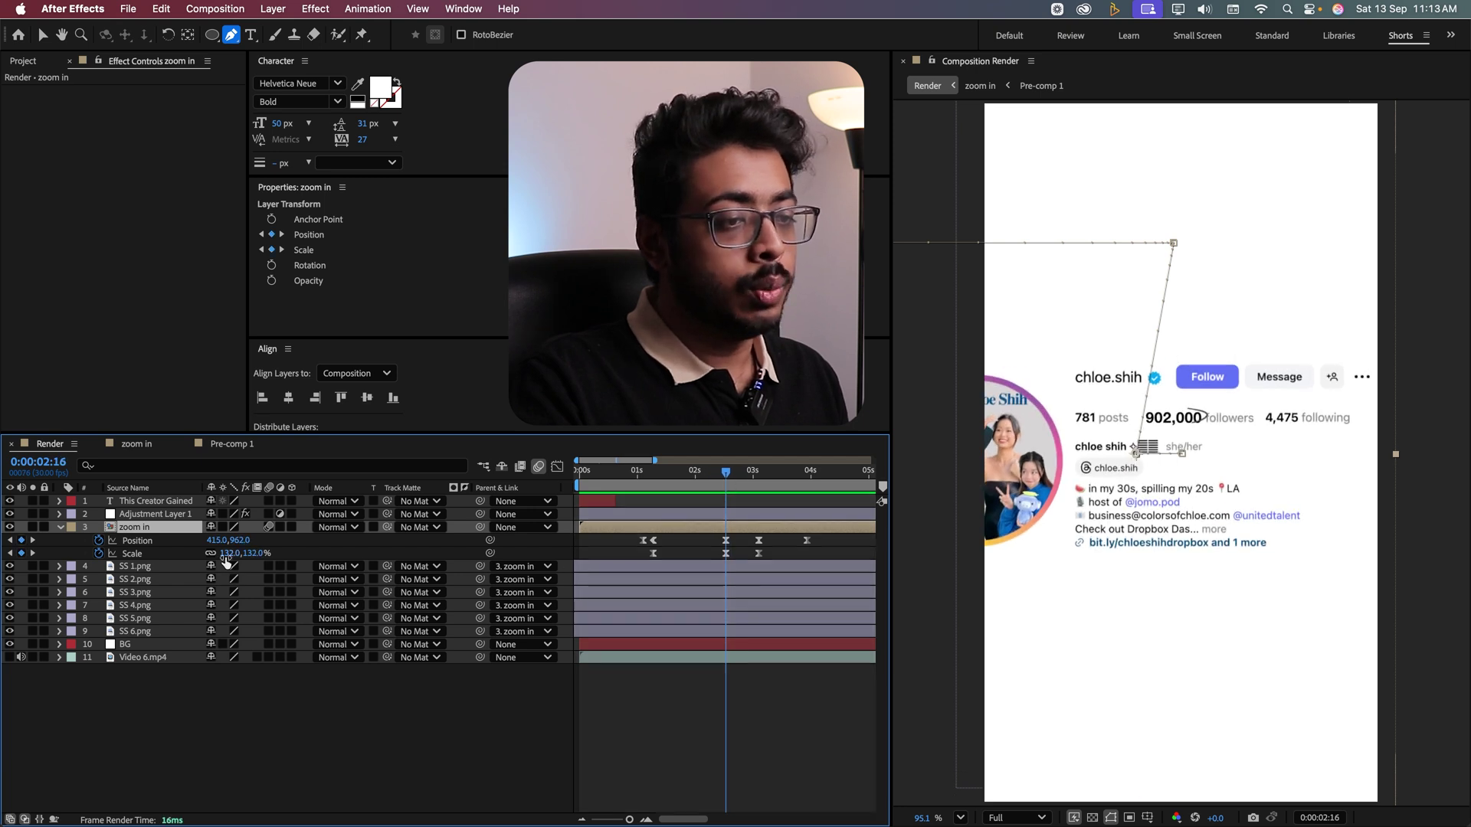
pyautogui.click(643, 484)
pyautogui.moveTo(643, 484); pyautogui.dragTo(650, 484)
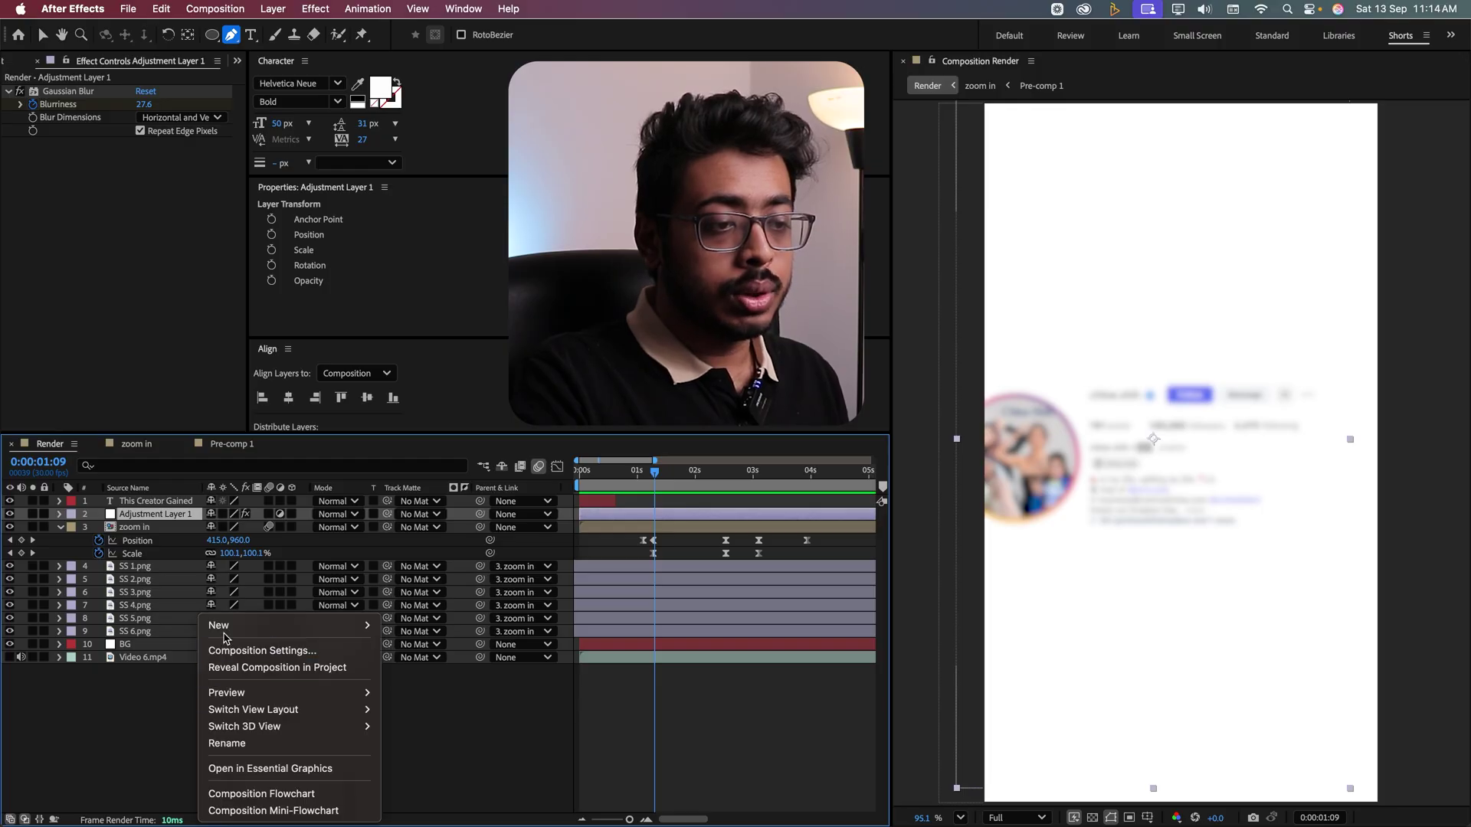
# Reveal Adjustment Layer 1's Blurriness keyframes and scrub 1:03 to 1:27 to check the blur timing.
pyautogui.moveTo(227, 627)
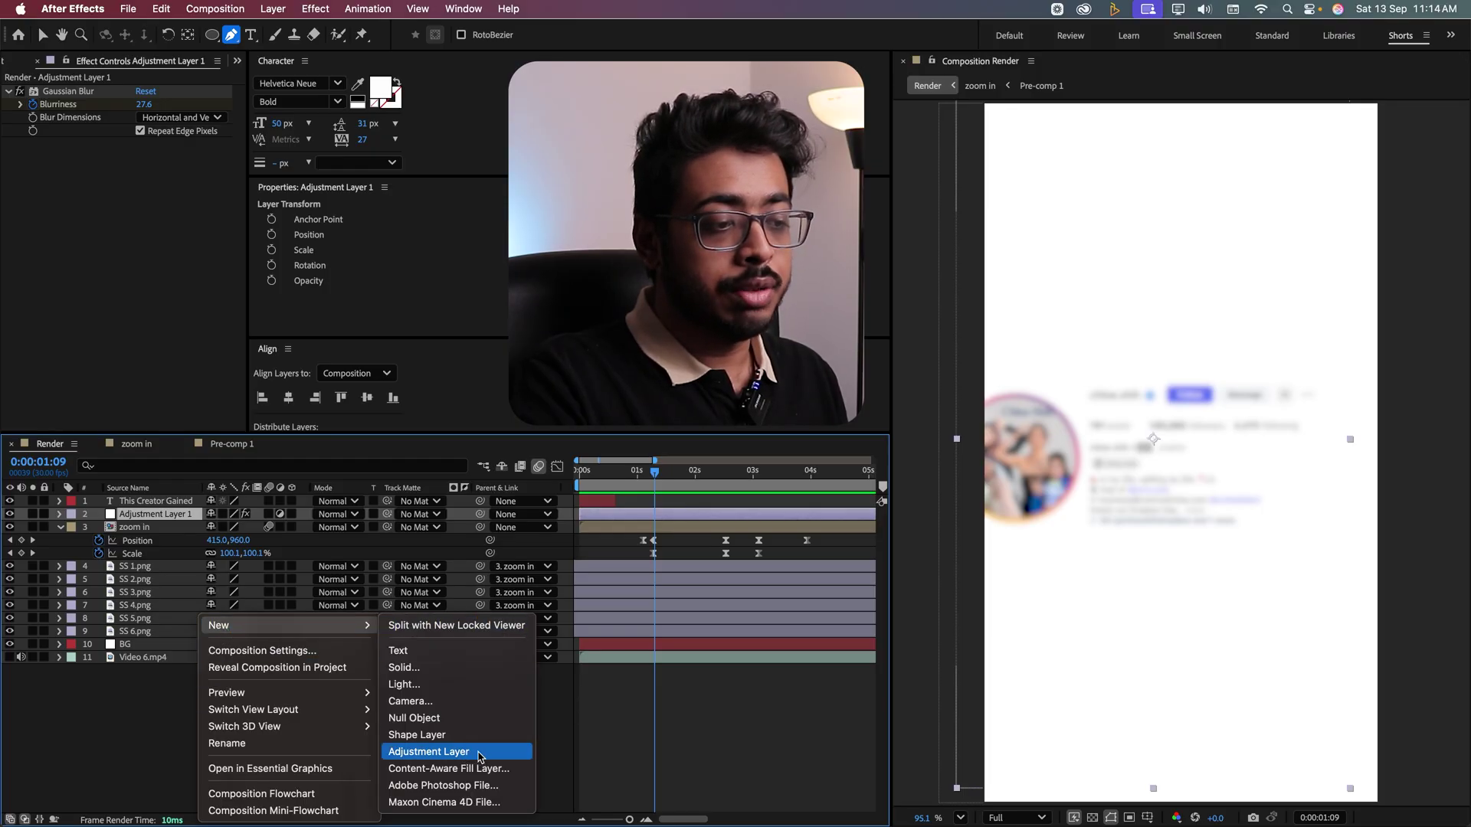
pyautogui.press('Escape')
pyautogui.press('u')
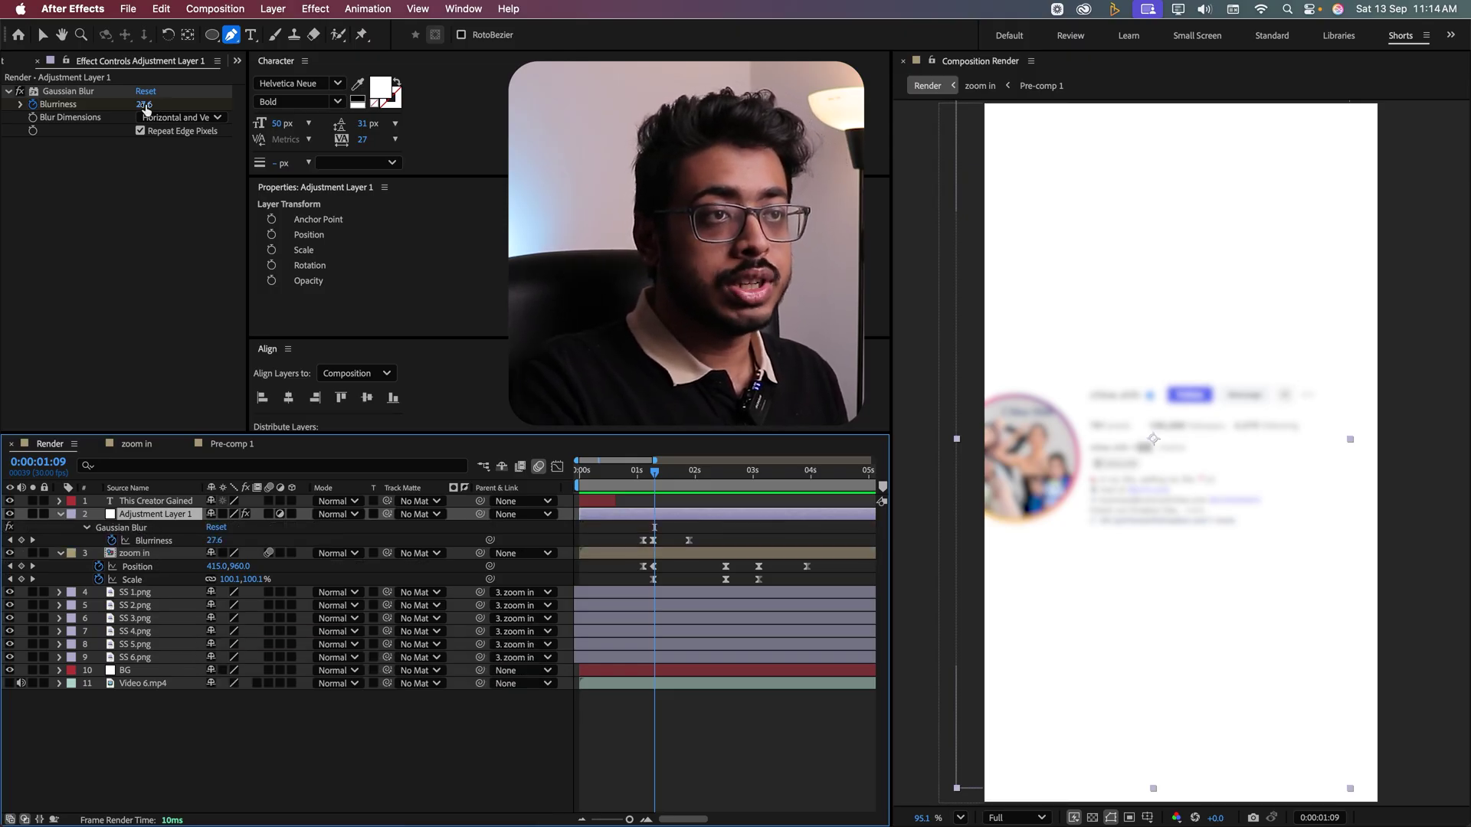
pyautogui.click(643, 477)
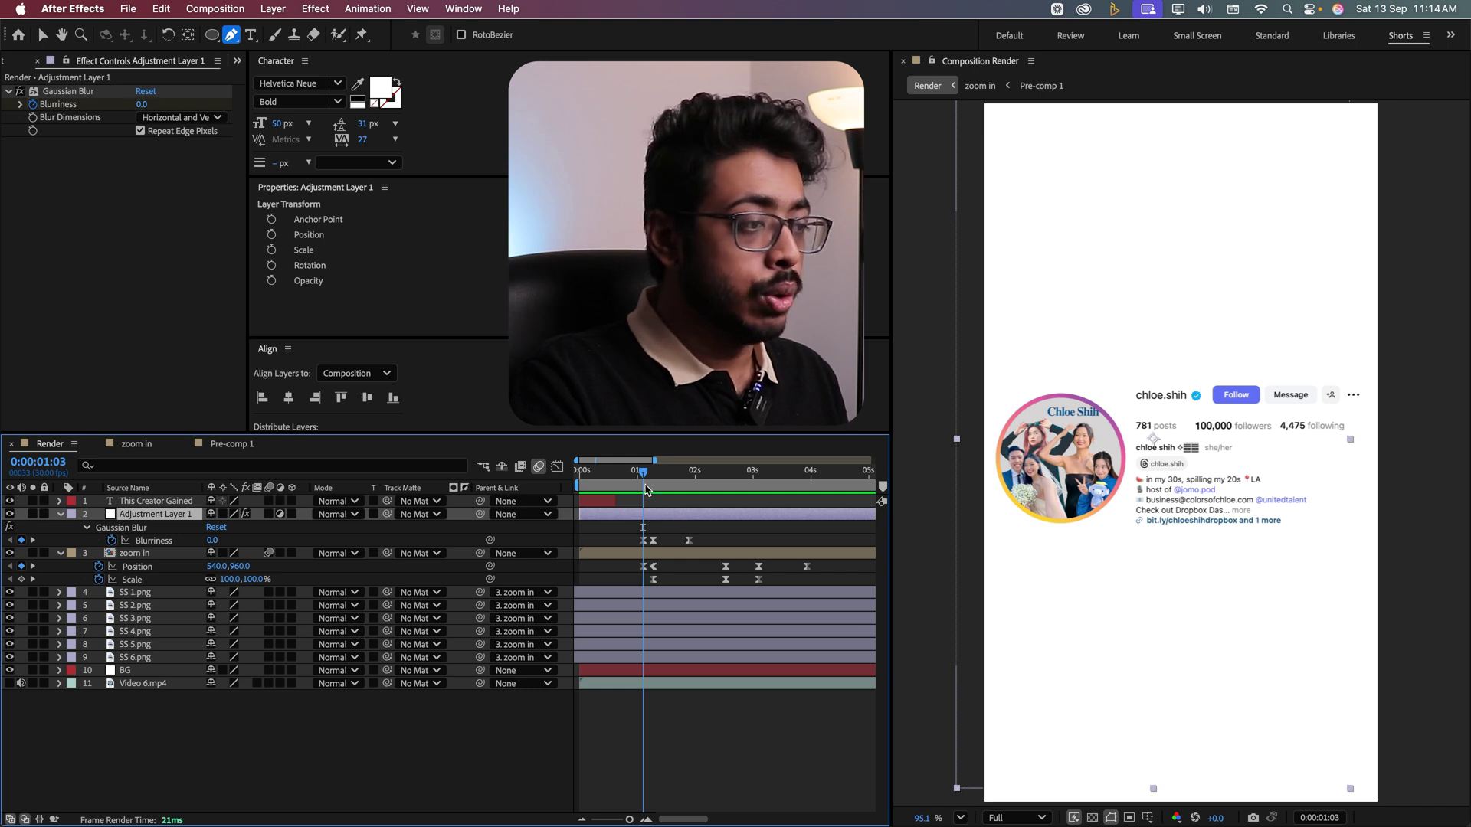
pyautogui.press('k')
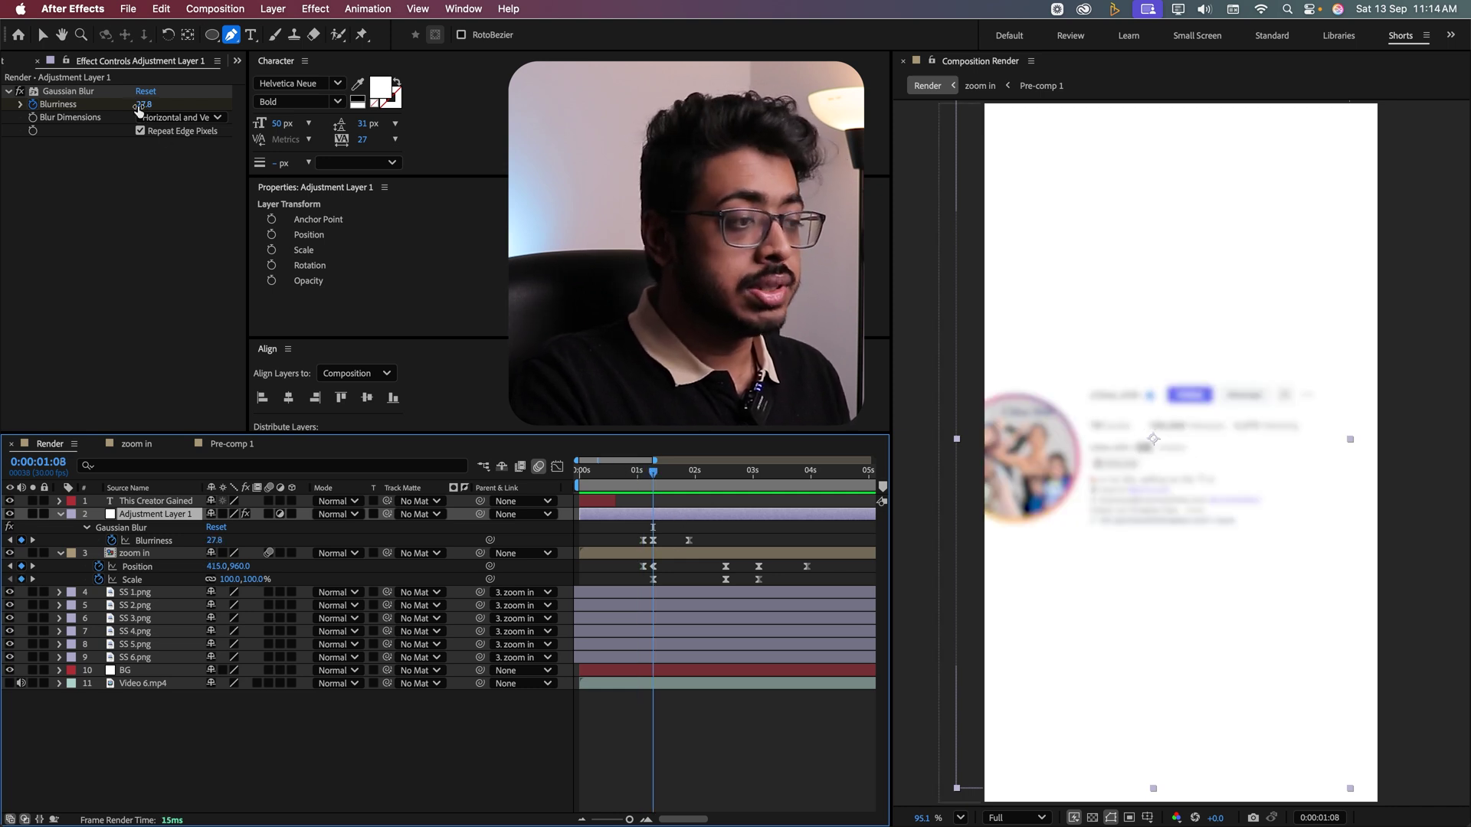
pyautogui.moveTo(655, 475); pyautogui.dragTo(692, 477)
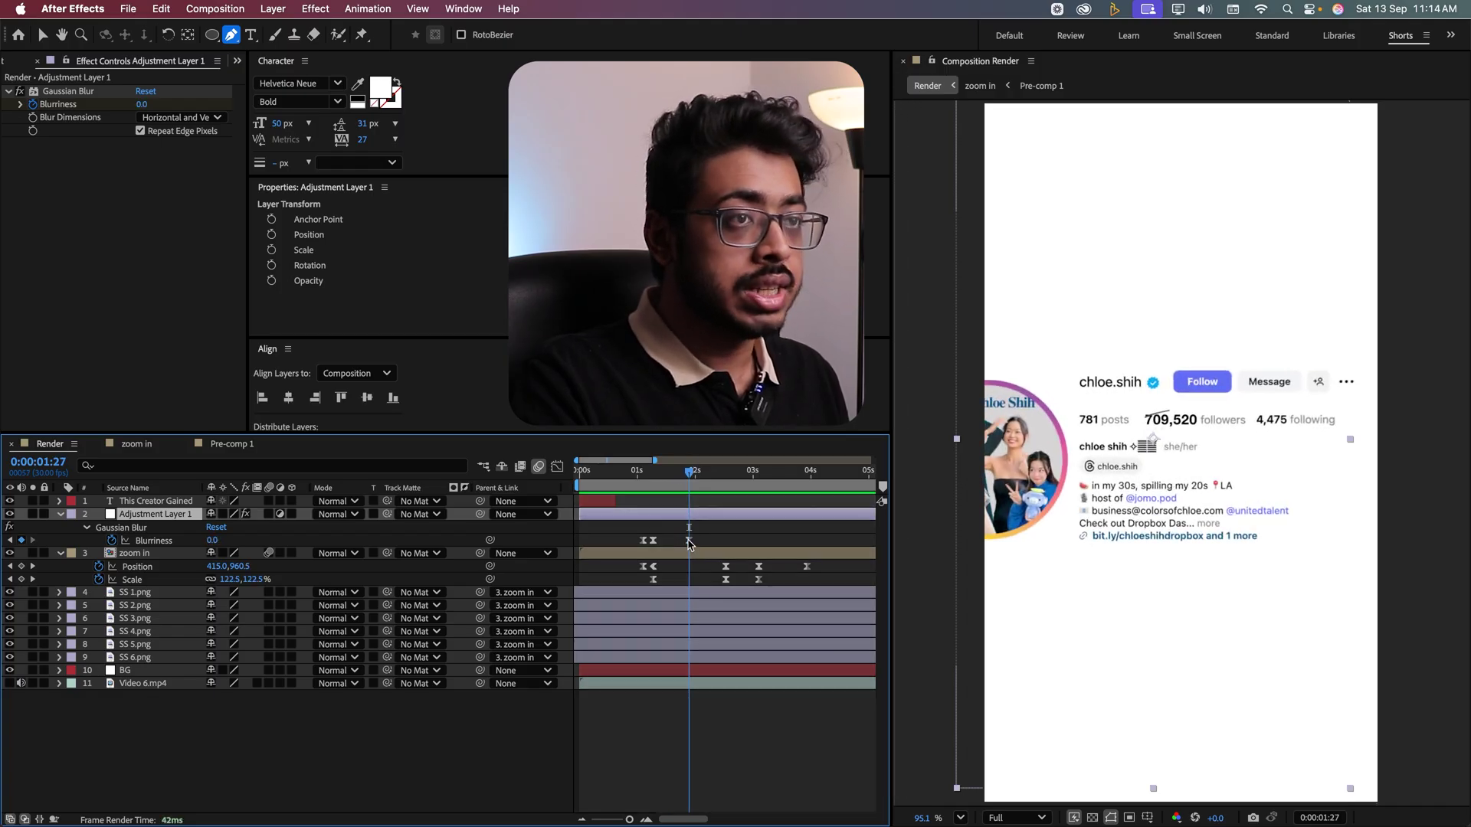
pyautogui.click(656, 475)
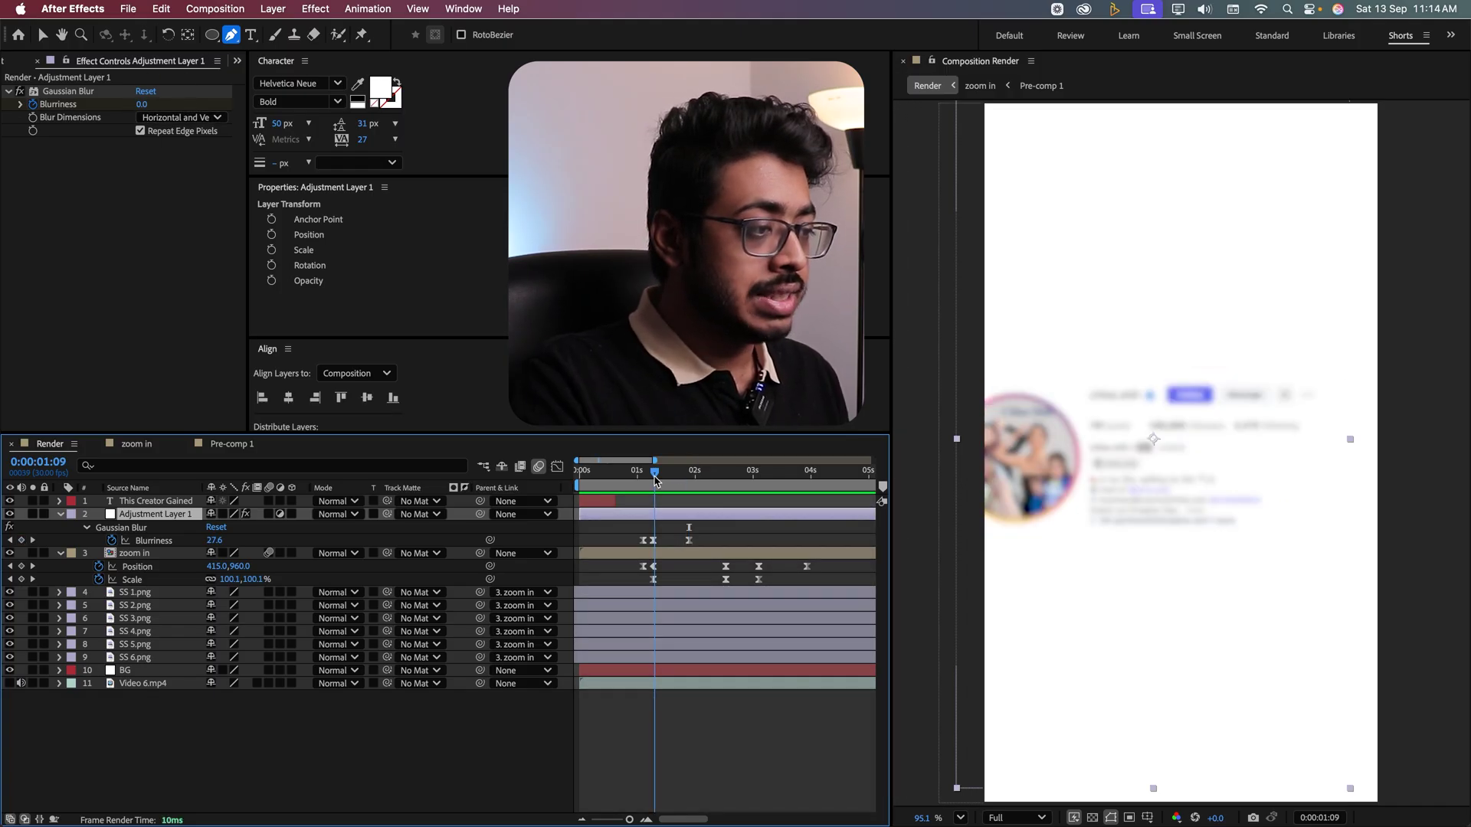
pyautogui.moveTo(655, 479); pyautogui.dragTo(653, 479)
# Move Adjustment Layer 1 below the zoom in layer and back above it, checking where the blur clears.
pyautogui.click(154, 556)
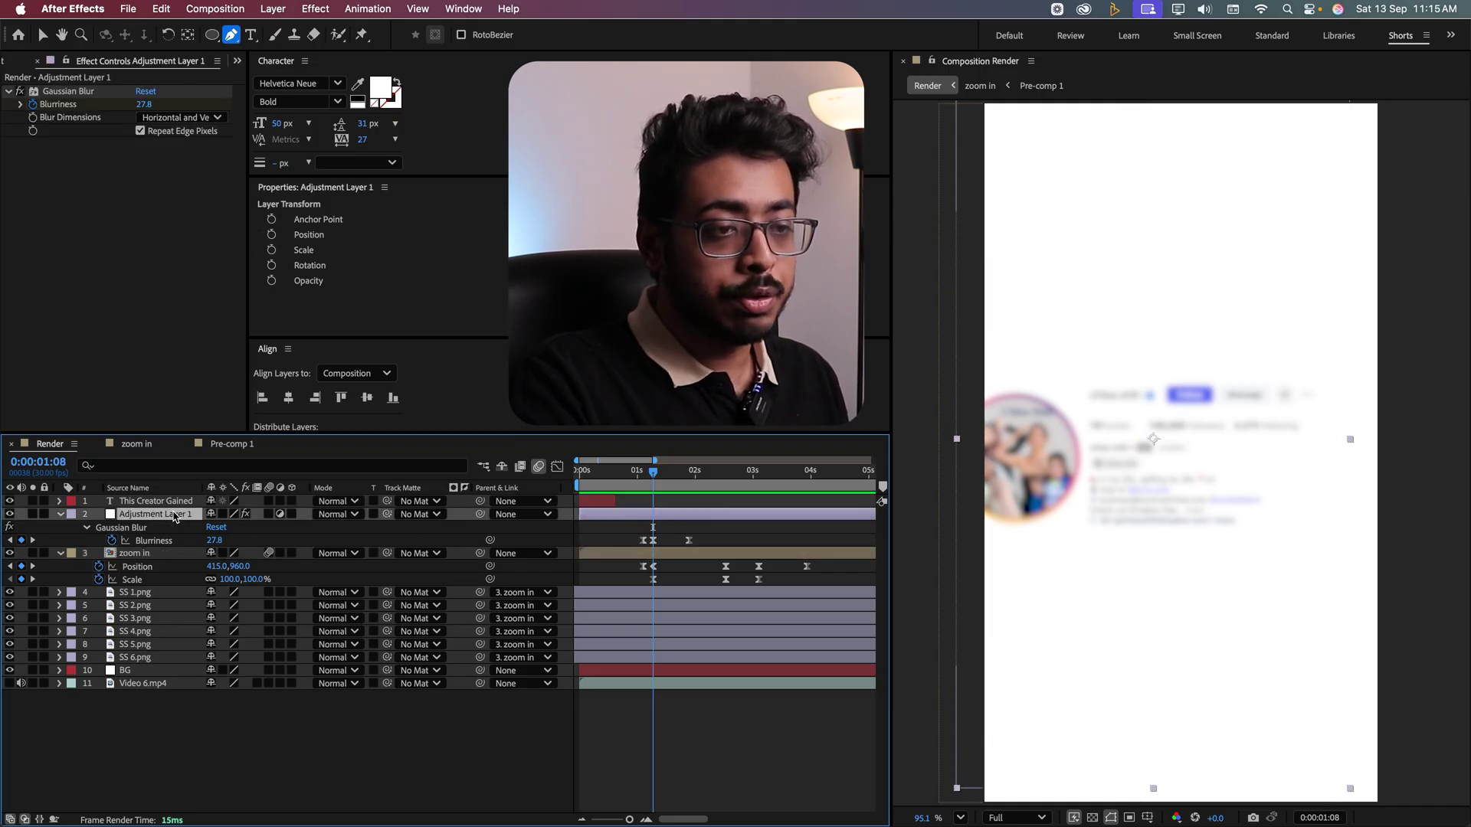
pyautogui.moveTo(175, 517); pyautogui.dragTo(158, 602)
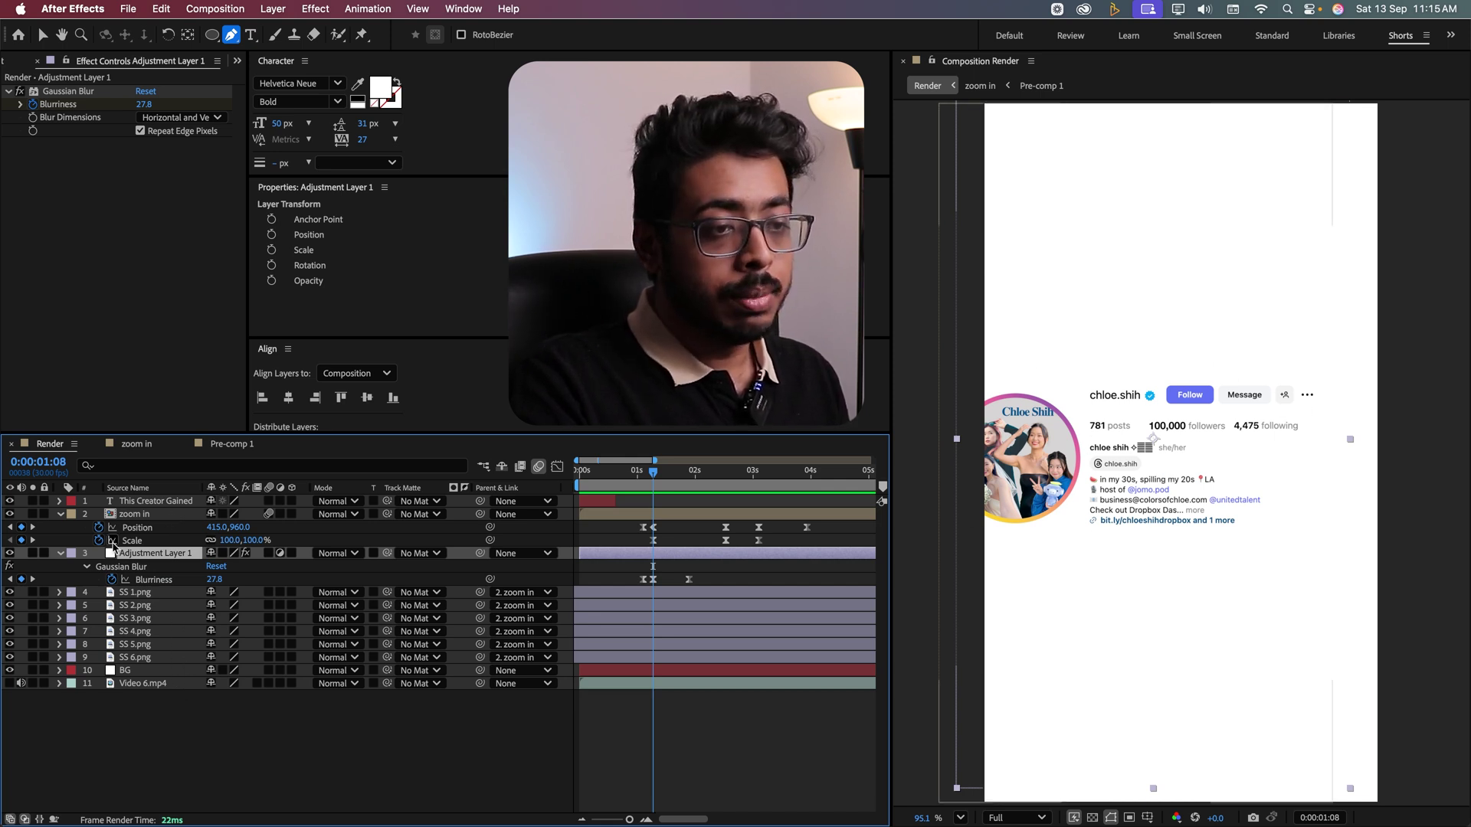
pyautogui.moveTo(150, 555); pyautogui.dragTo(156, 512)
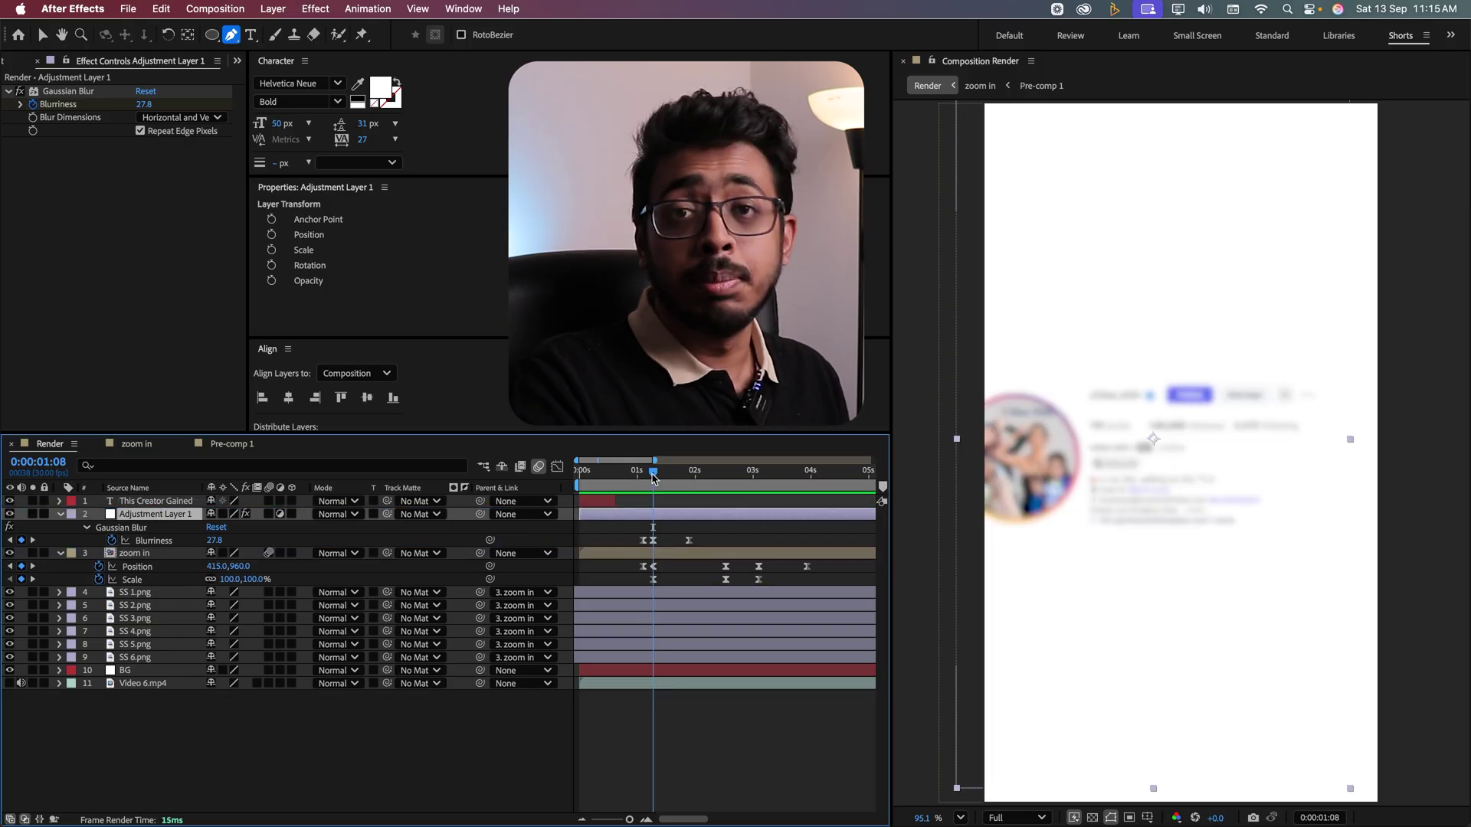
pyautogui.moveTo(652, 476); pyautogui.dragTo(737, 488)
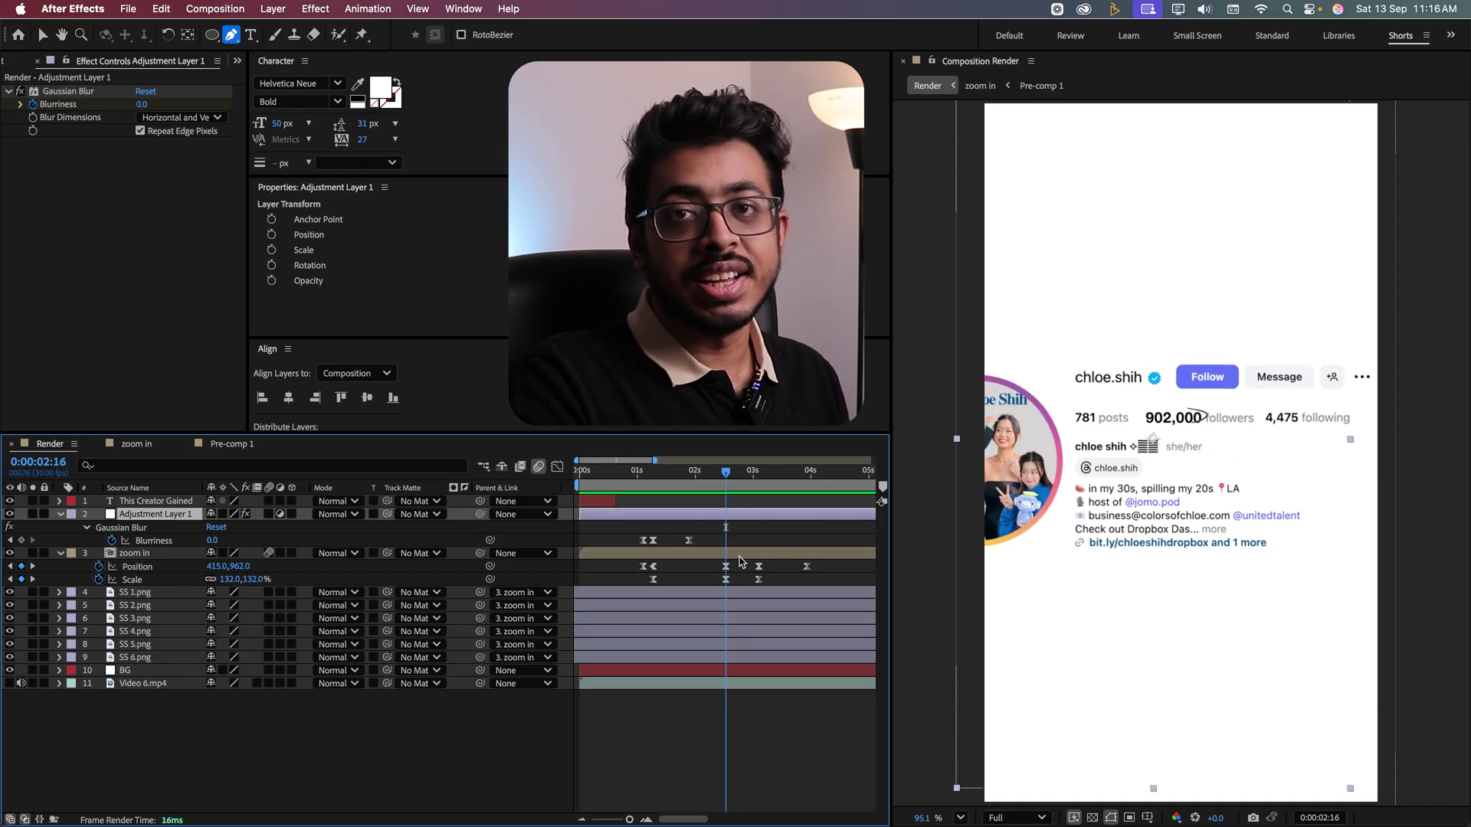
pyautogui.moveTo(727, 489); pyautogui.dragTo(761, 493)
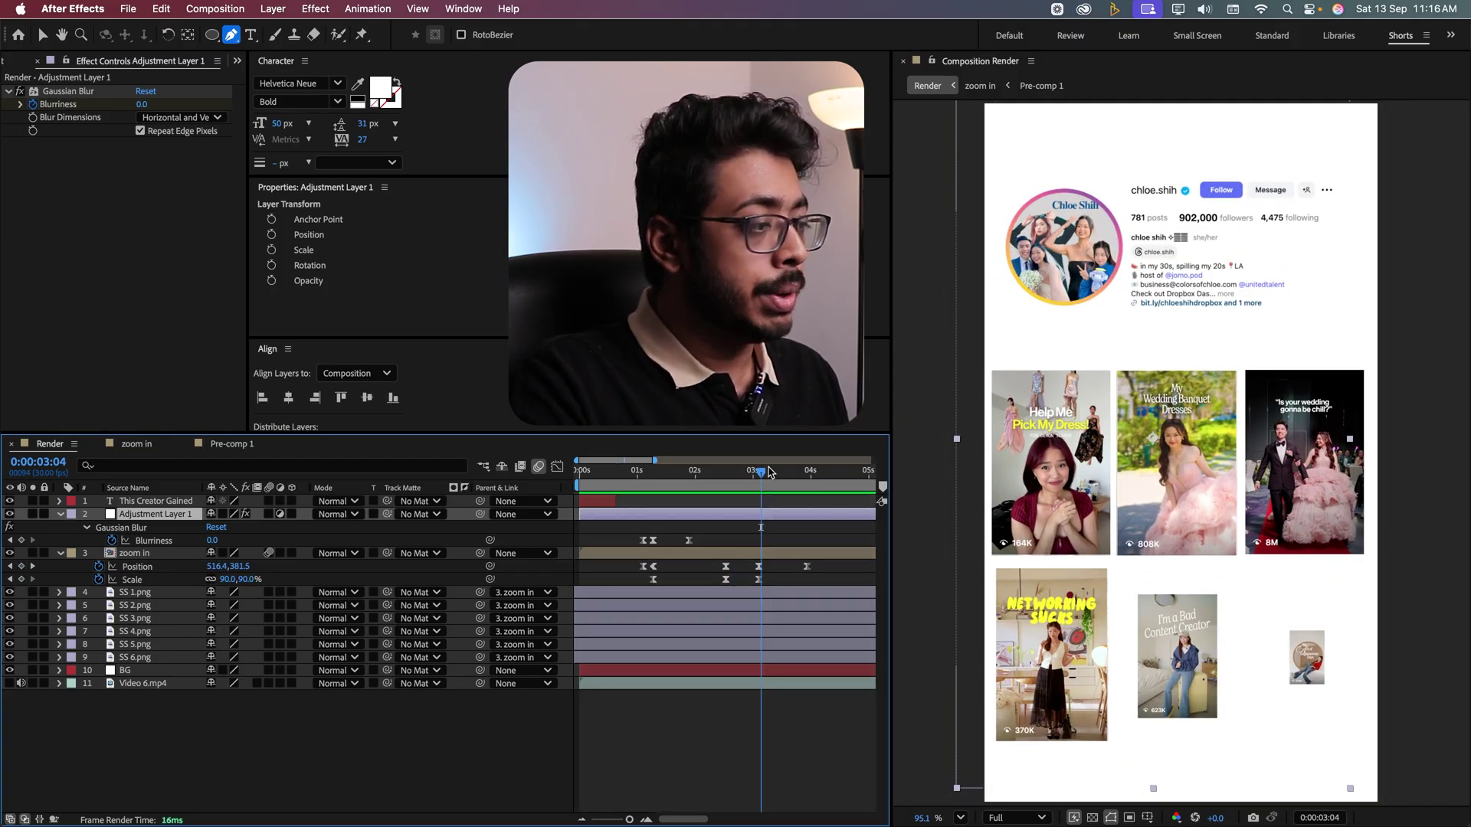
pyautogui.moveTo(758, 479); pyautogui.dragTo(725, 481)
pyautogui.press('space')
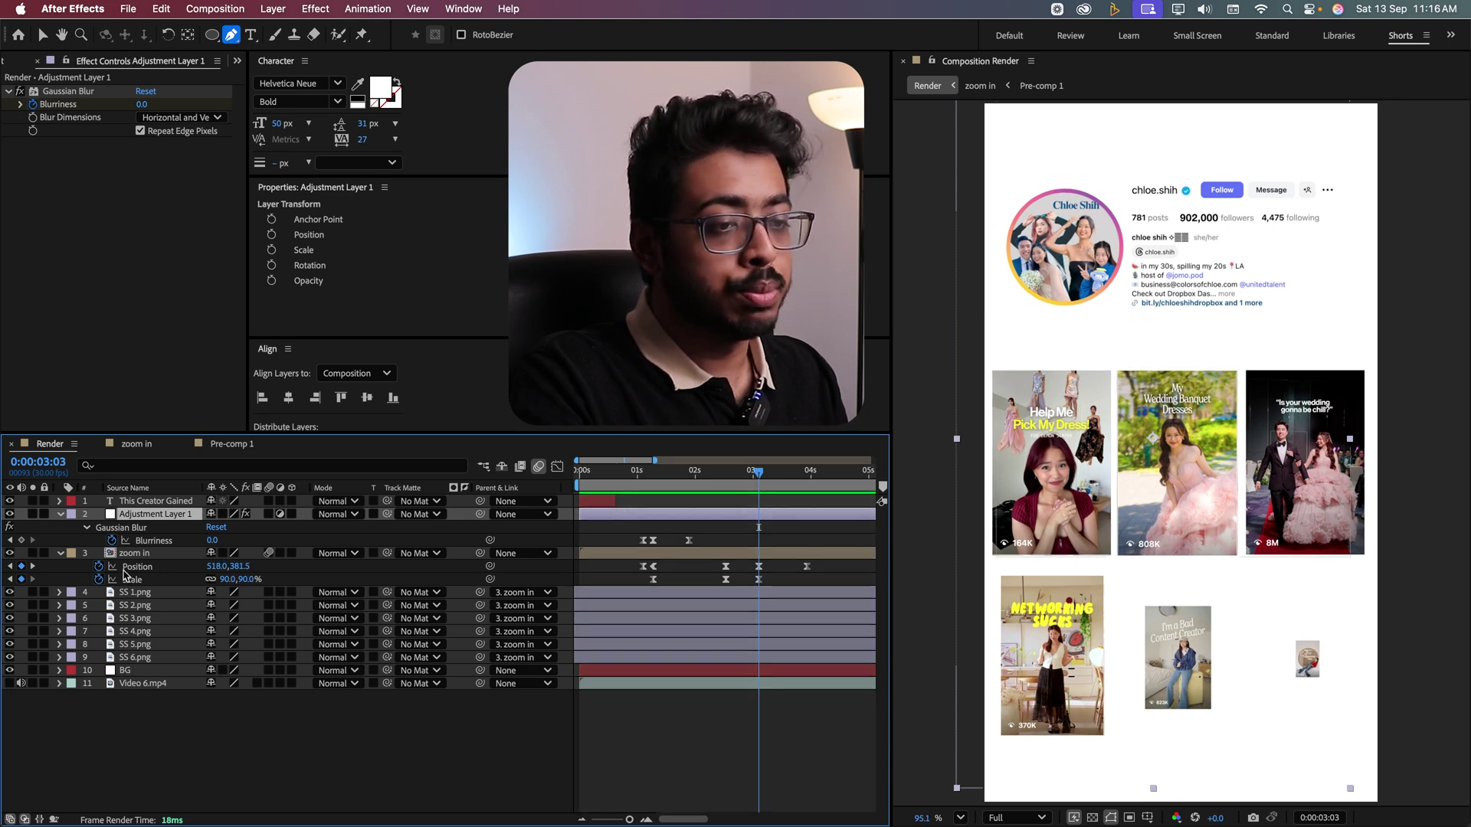
pyautogui.click(137, 567)
pyautogui.moveTo(758, 471)
pyautogui.mouseDown()
pyautogui.moveTo(675, 473)
pyautogui.moveTo(757, 484)
pyautogui.mouseUp()
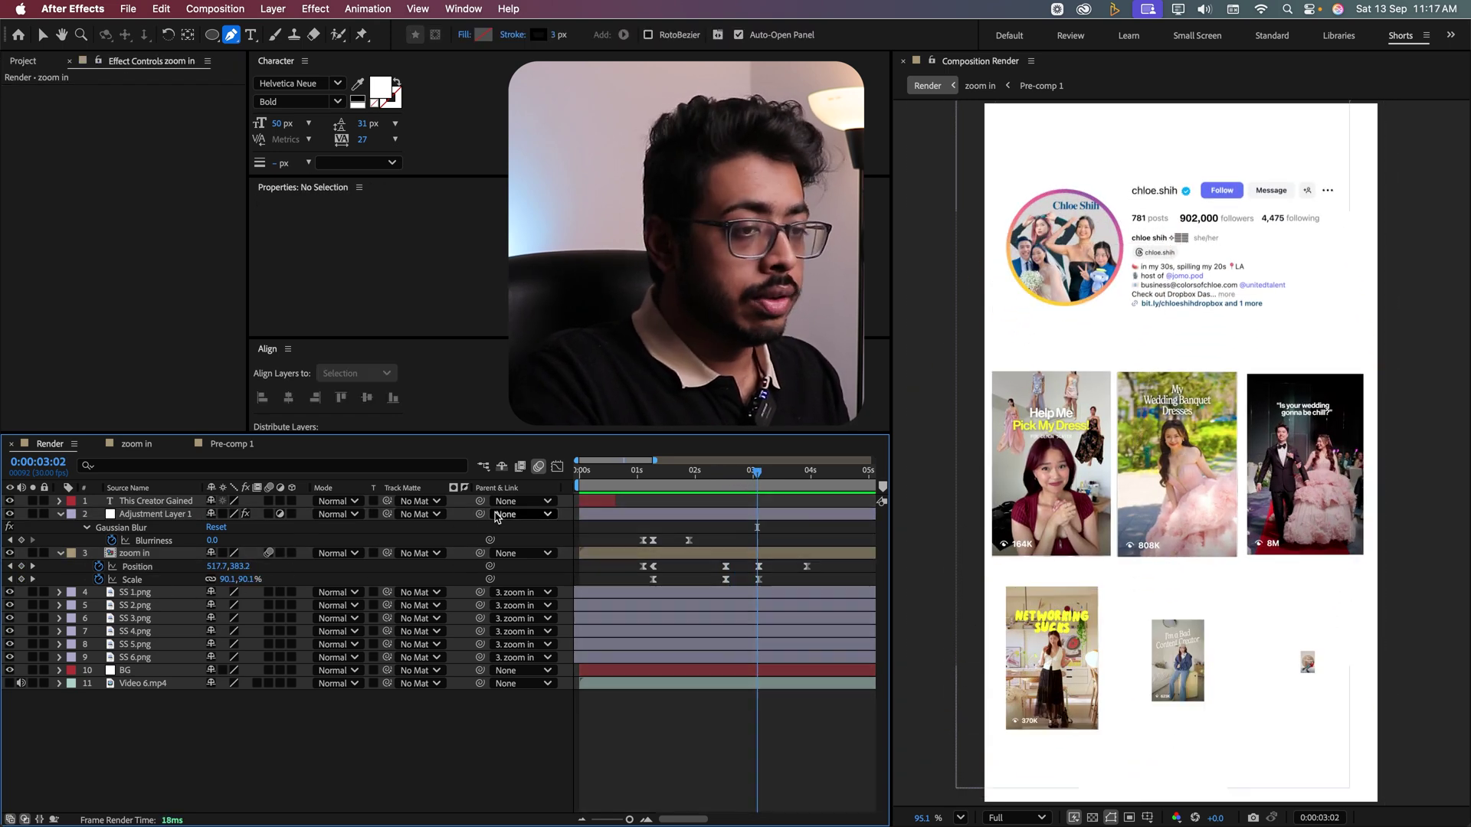
pyautogui.click(137, 566)
pyautogui.click(557, 467)
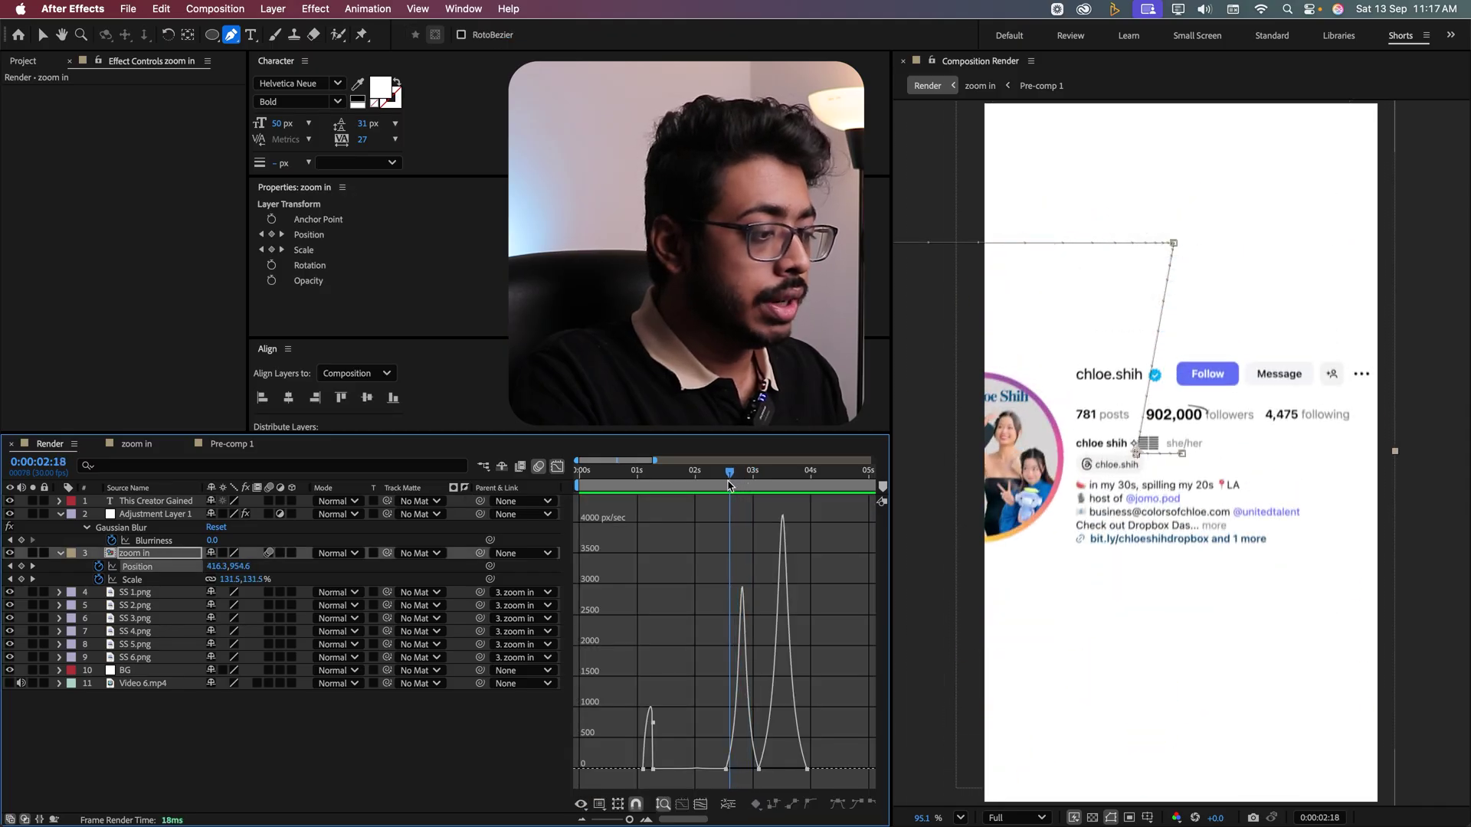
pyautogui.click(557, 467)
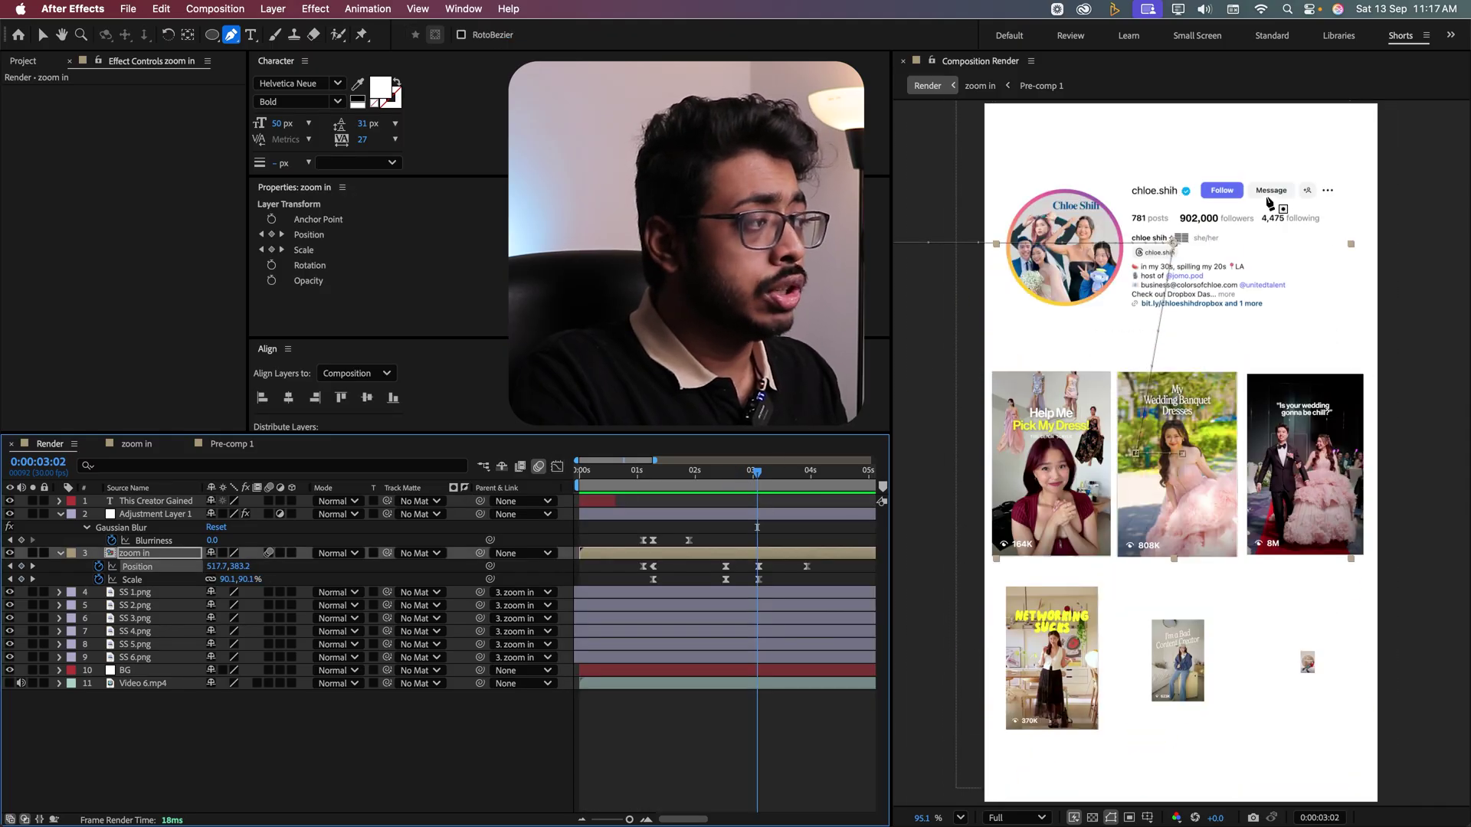
pyautogui.click(726, 473)
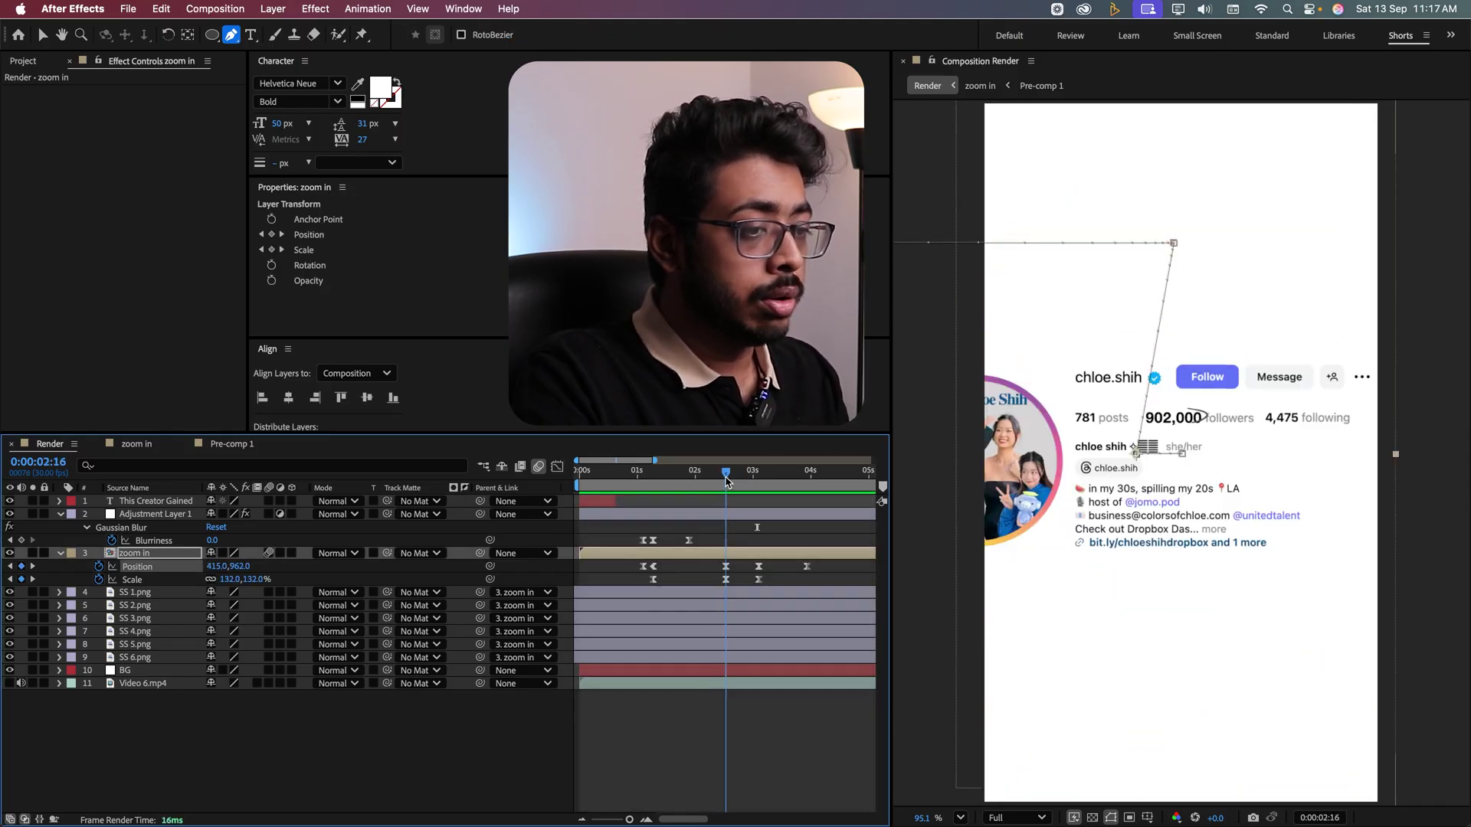
pyautogui.moveTo(726, 476); pyautogui.dragTo(760, 477)
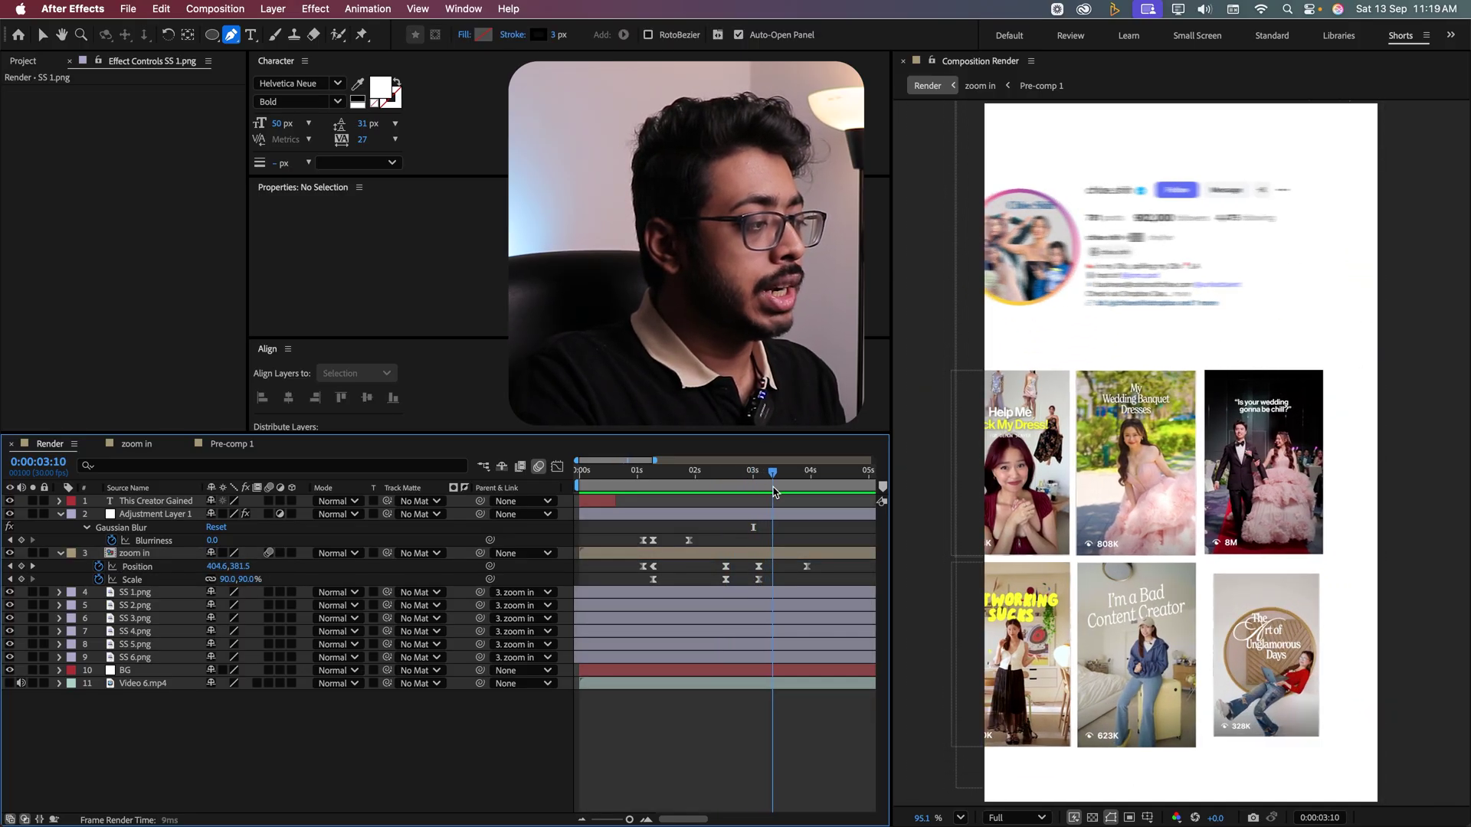
# Stop playback and parent thumbnail layers SS 1–SS 6 to the zoom in layer.
pyautogui.press('space')
pyautogui.click(134, 593)
pyautogui.keyDown('shift'); pyautogui.click(169, 658); pyautogui.keyUp('shift')
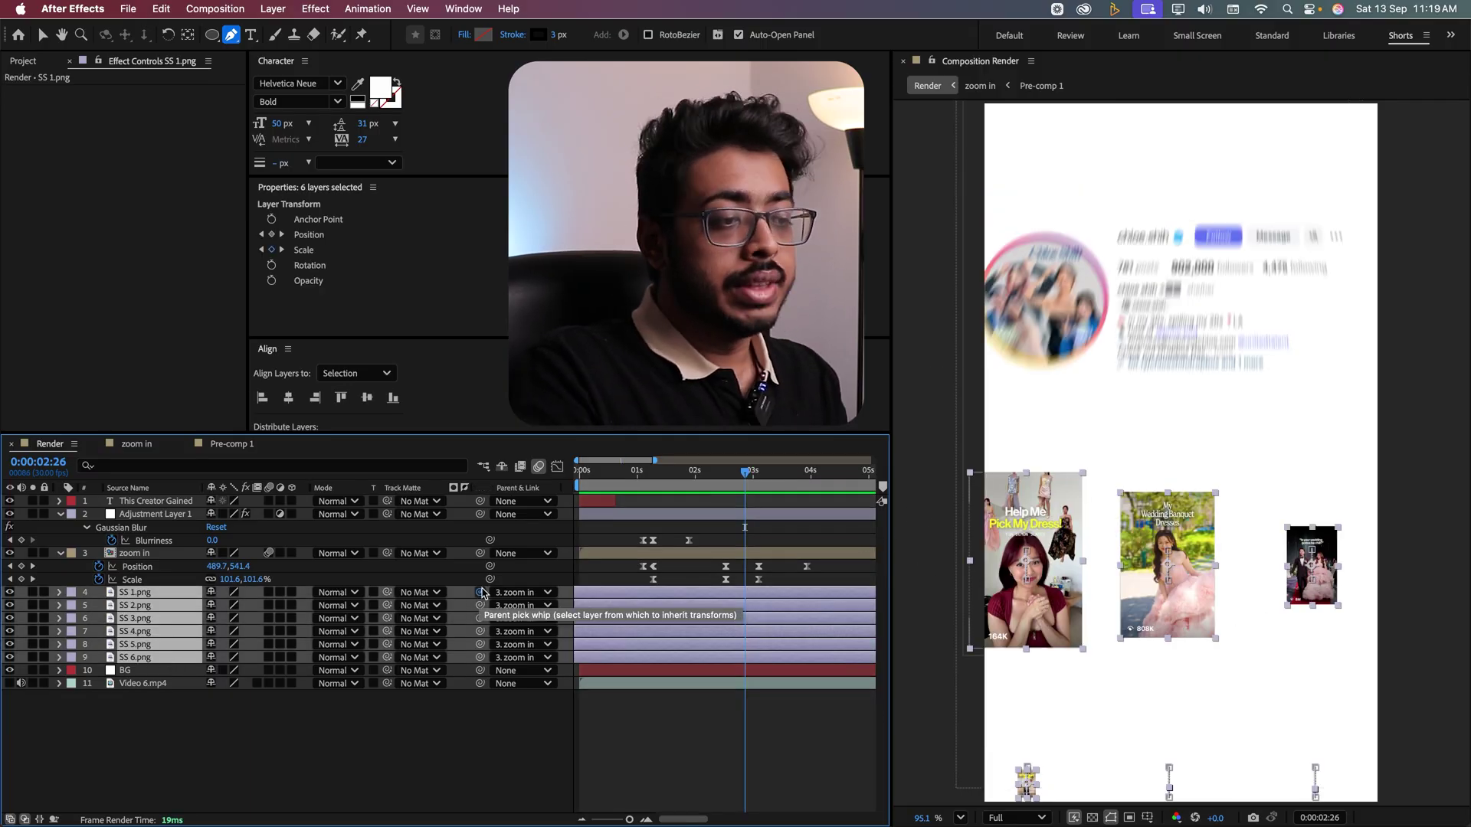
pyautogui.moveTo(481, 594); pyautogui.dragTo(171, 566)
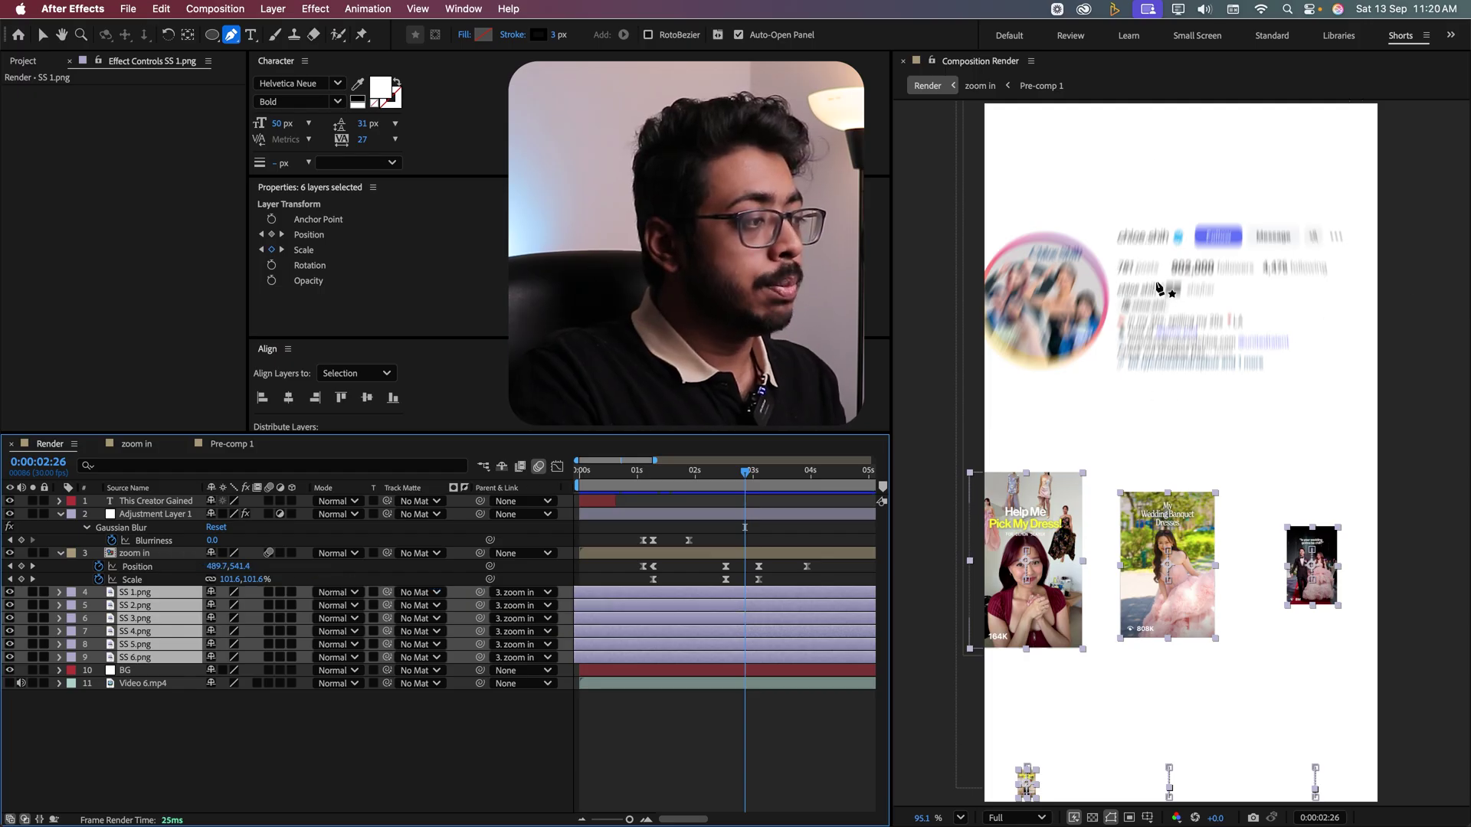
# Reveal SS 1.png's Position and Scale keyframes and scrub through its pop-in.
pyautogui.click(1025, 596)
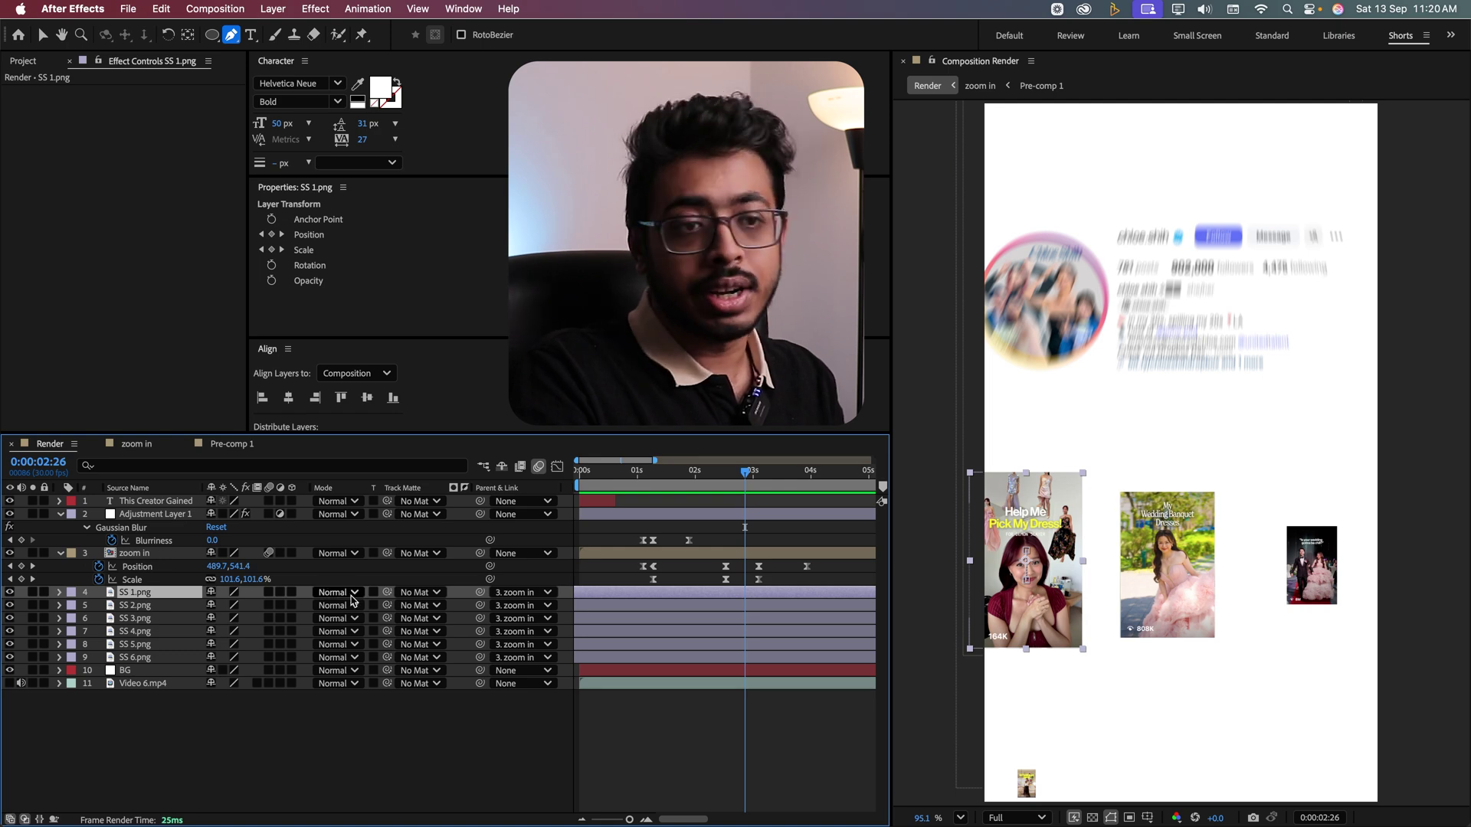
pyautogui.press('u')
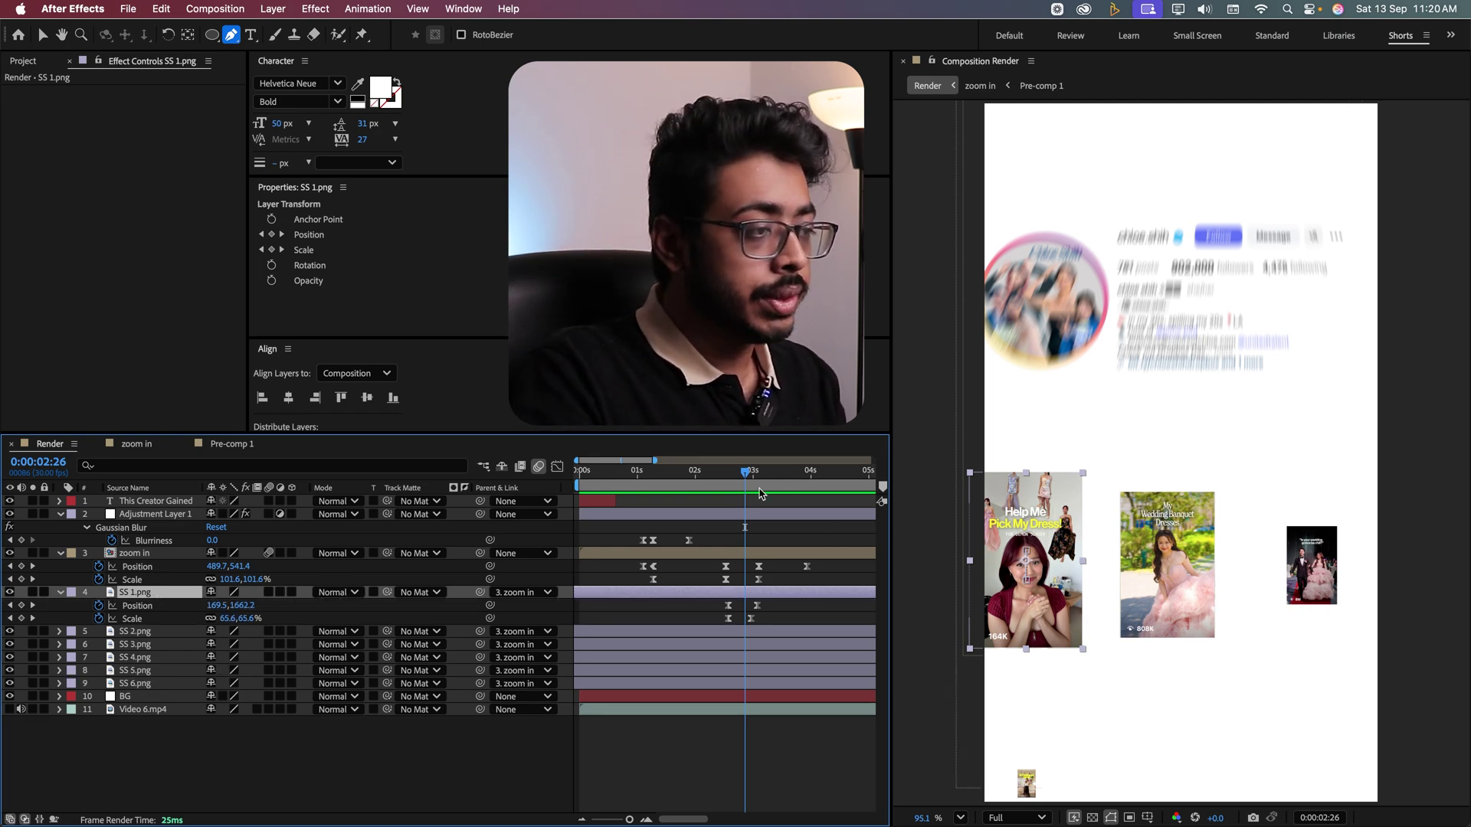
pyautogui.click(729, 472)
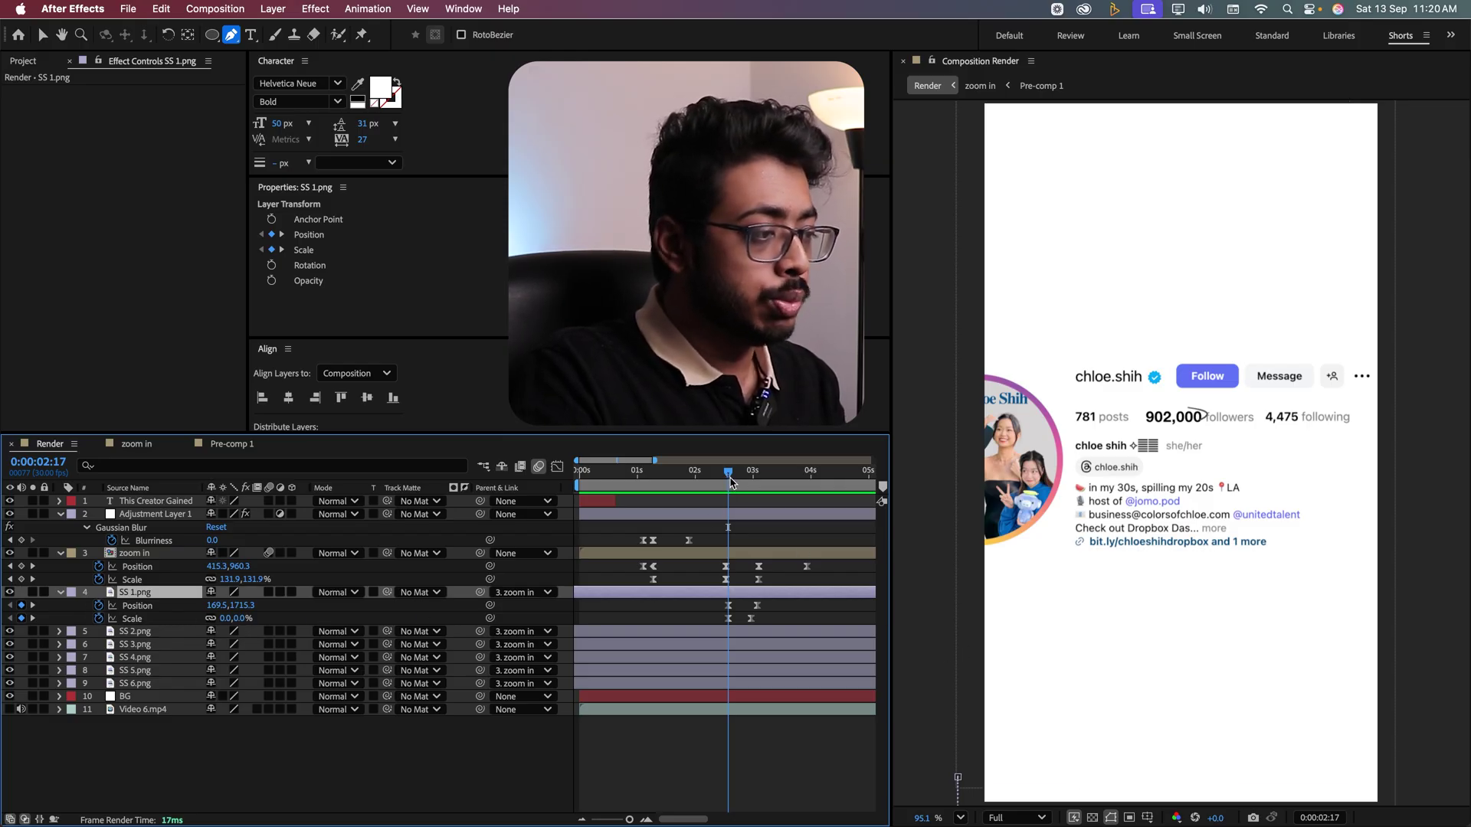
pyautogui.moveTo(730, 482); pyautogui.dragTo(737, 482)
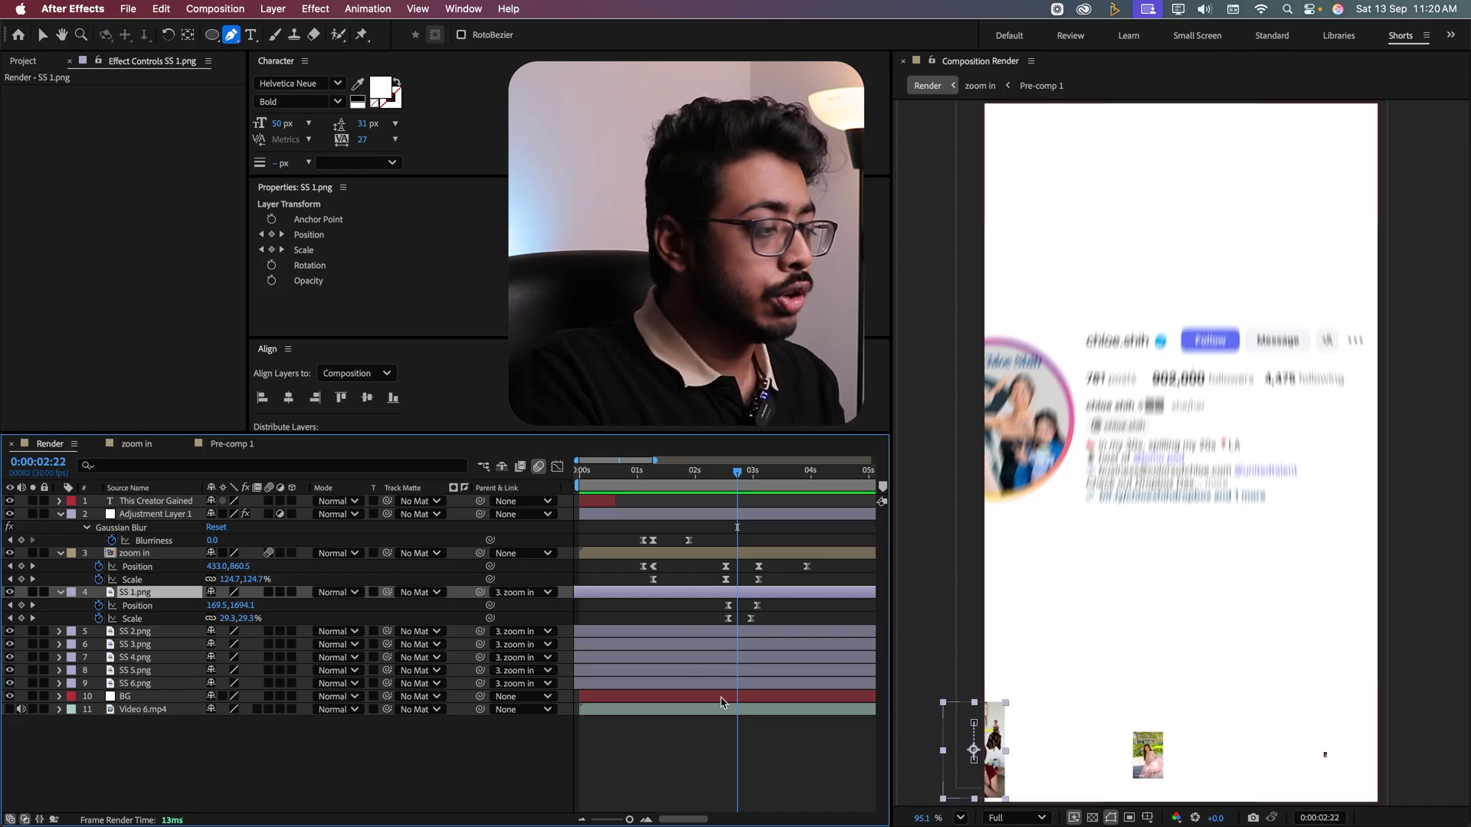
pyautogui.click(753, 474)
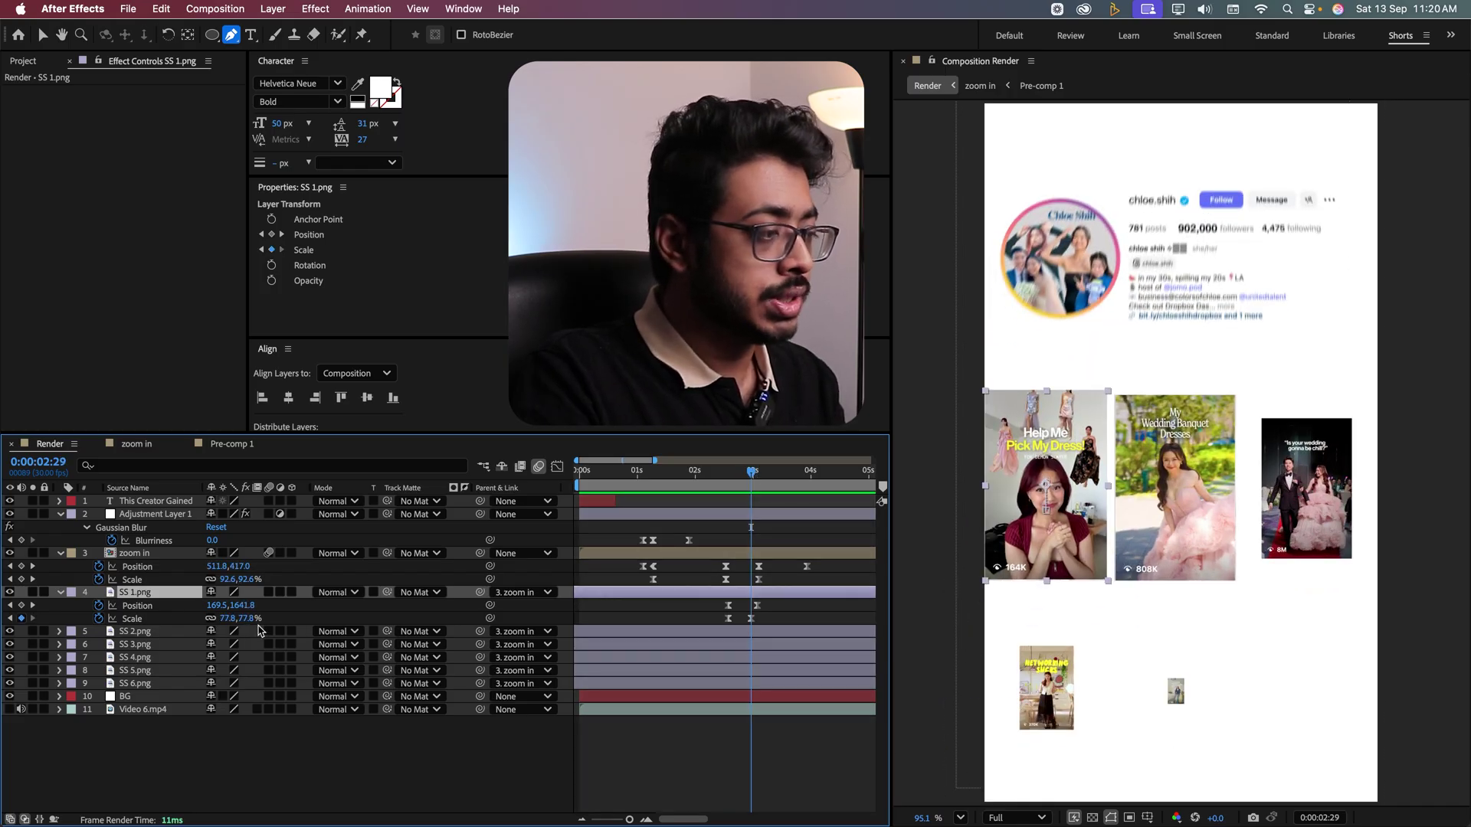
pyautogui.moveTo(735, 471); pyautogui.dragTo(759, 504)
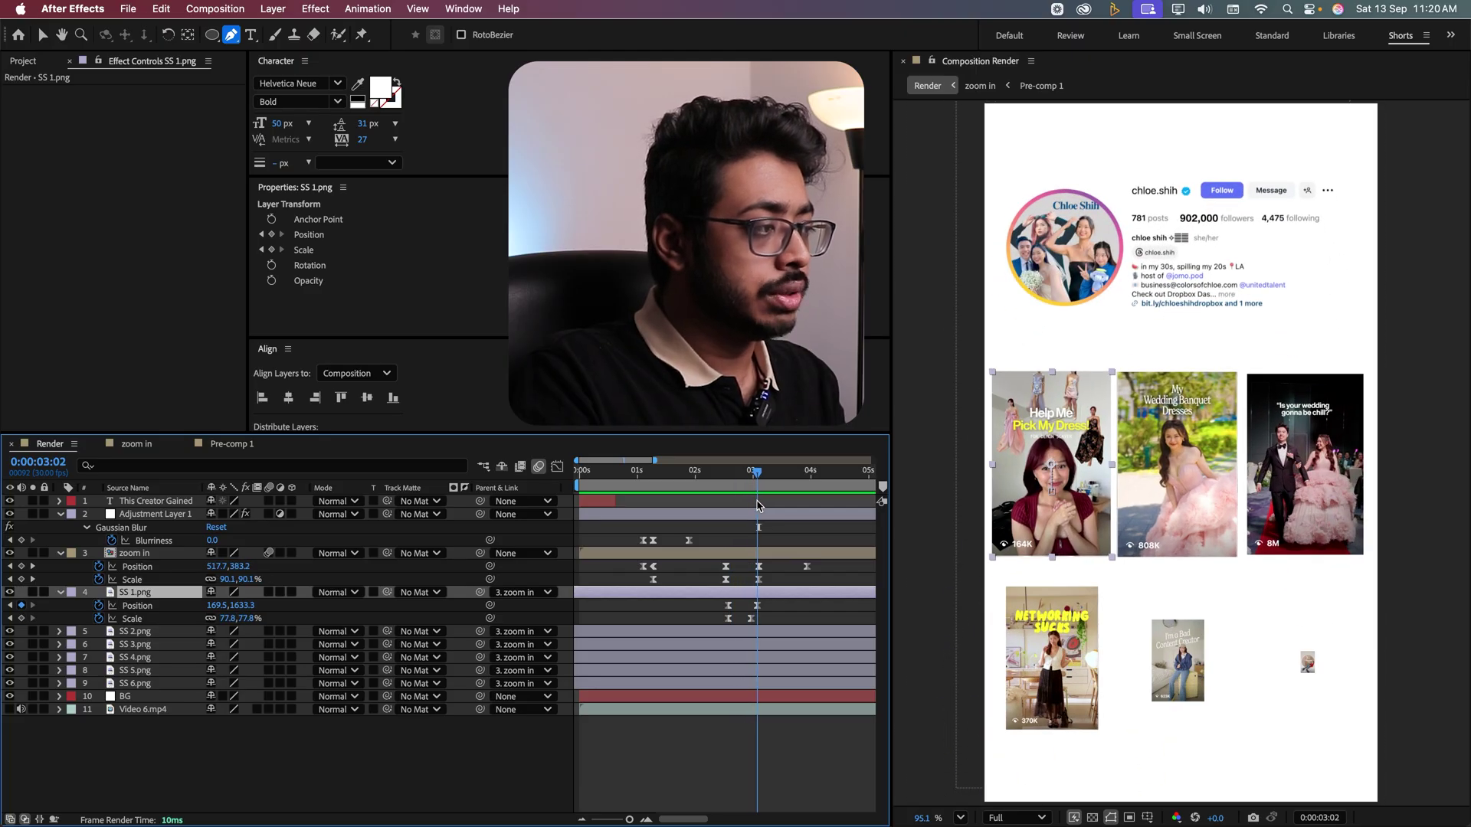
# Reveal the Position and Scale keyframes of thumbnails SS 2 through SS 6.
pyautogui.click(134, 633)
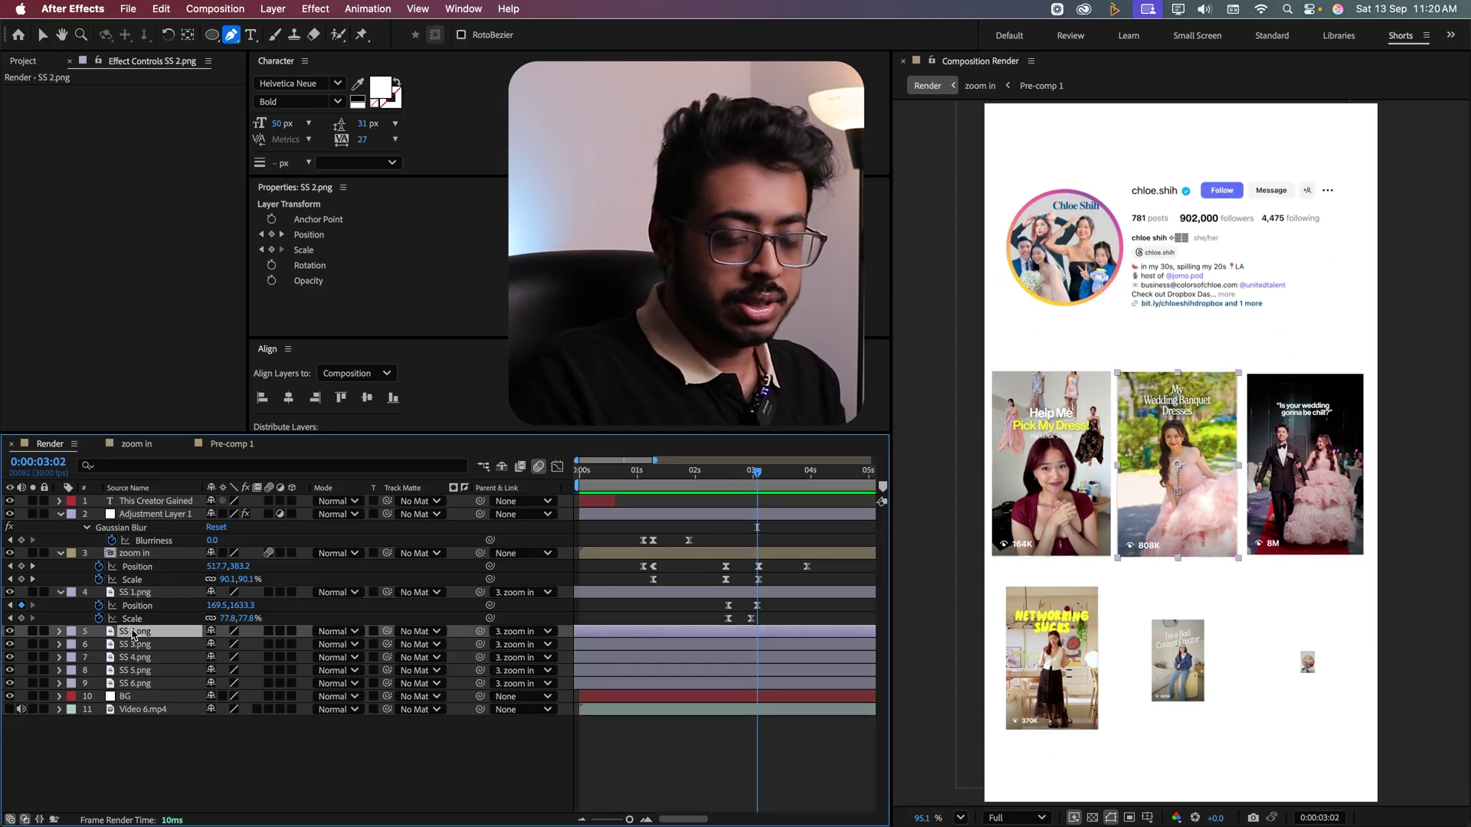
pyautogui.keyDown('shift'); pyautogui.click(138, 684); pyautogui.keyUp('shift')
pyautogui.press('u')
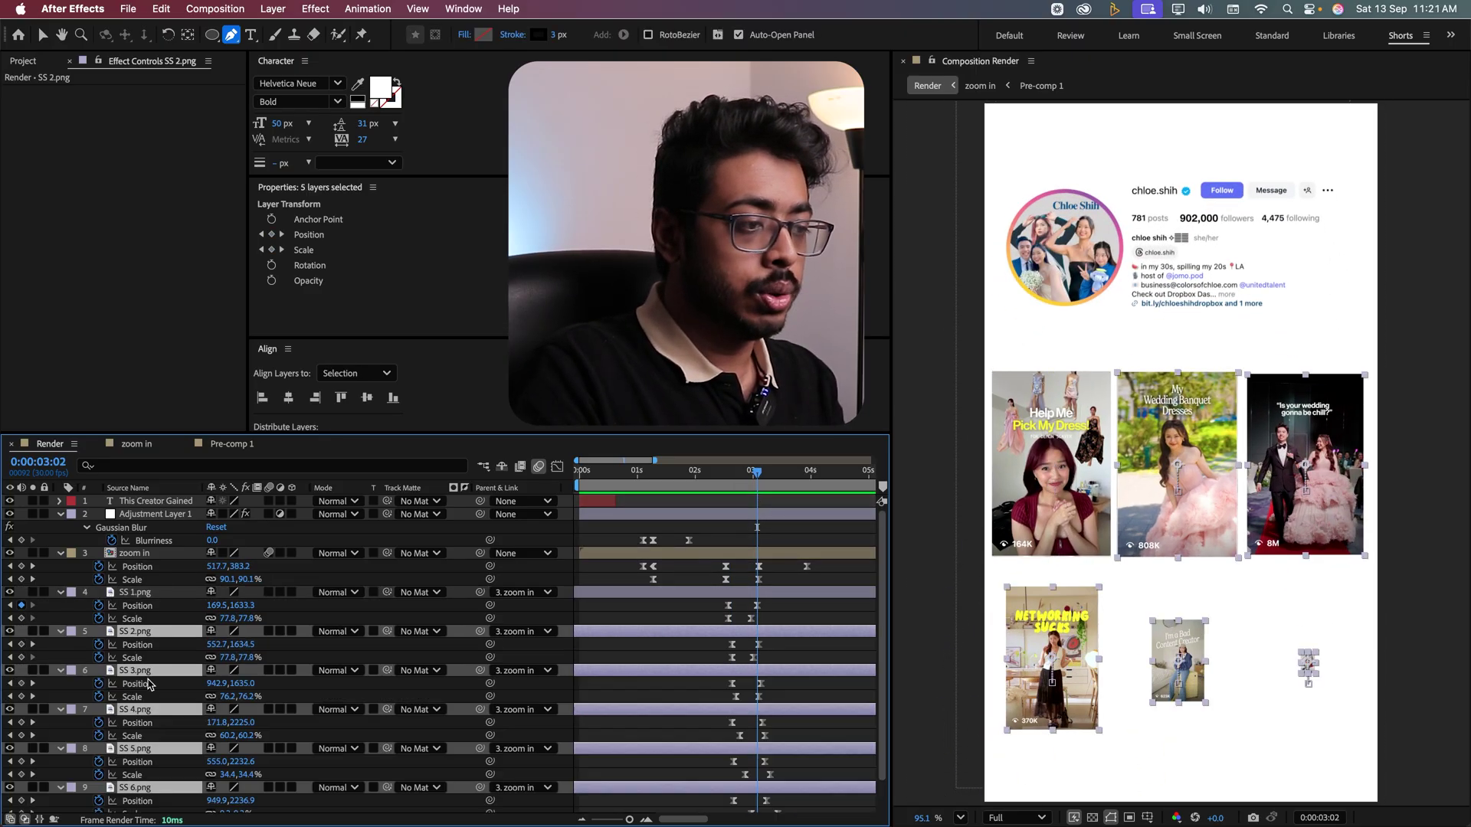
pyautogui.scroll(-2, 520, 646)
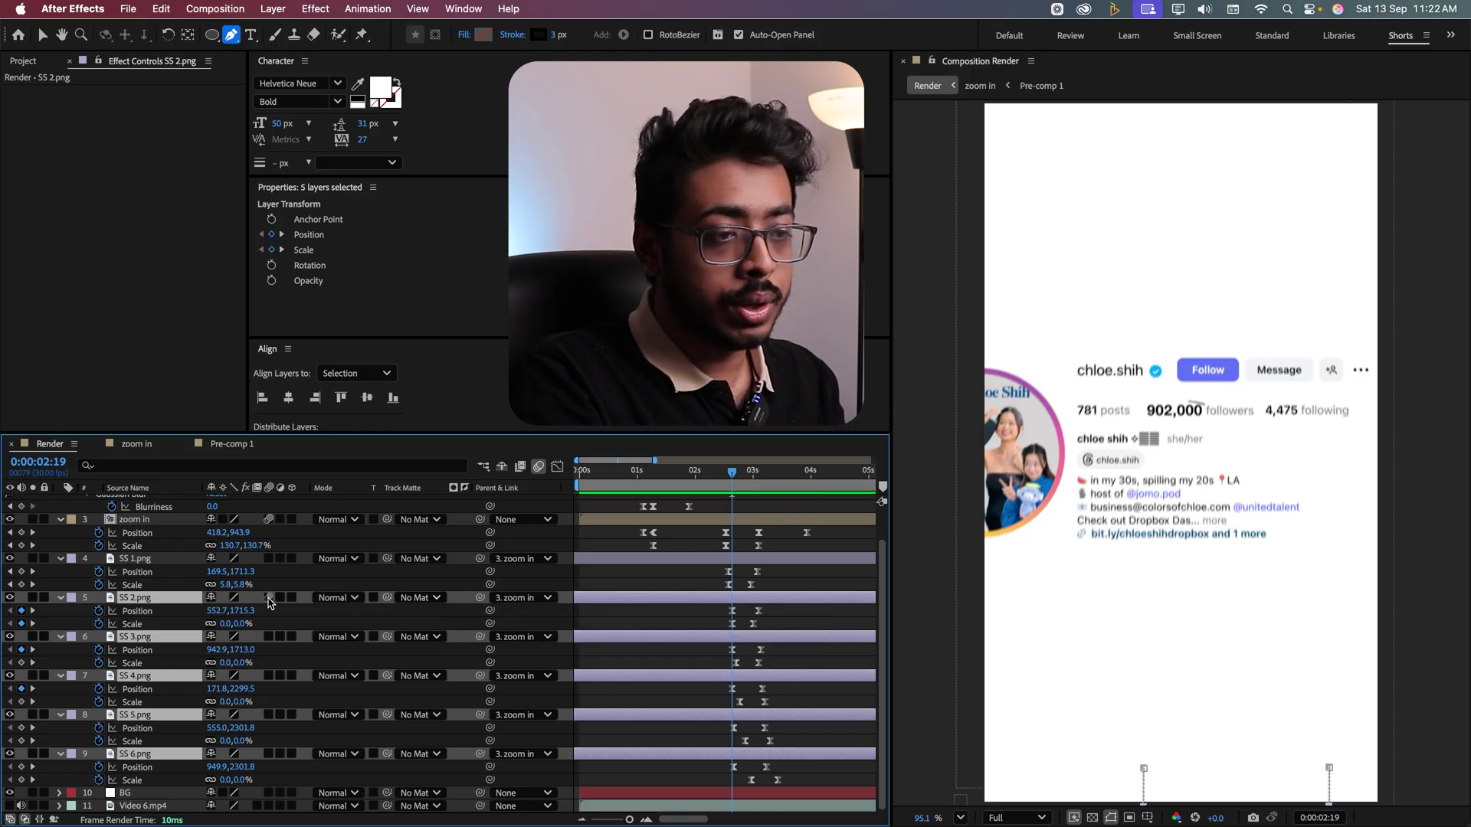
# Enable motion blur on SS 1–SS 6, then preview the zoom-out to the last zoom in Position keyframe at 3:28.
pyautogui.moveTo(269, 564); pyautogui.dragTo(269, 756)
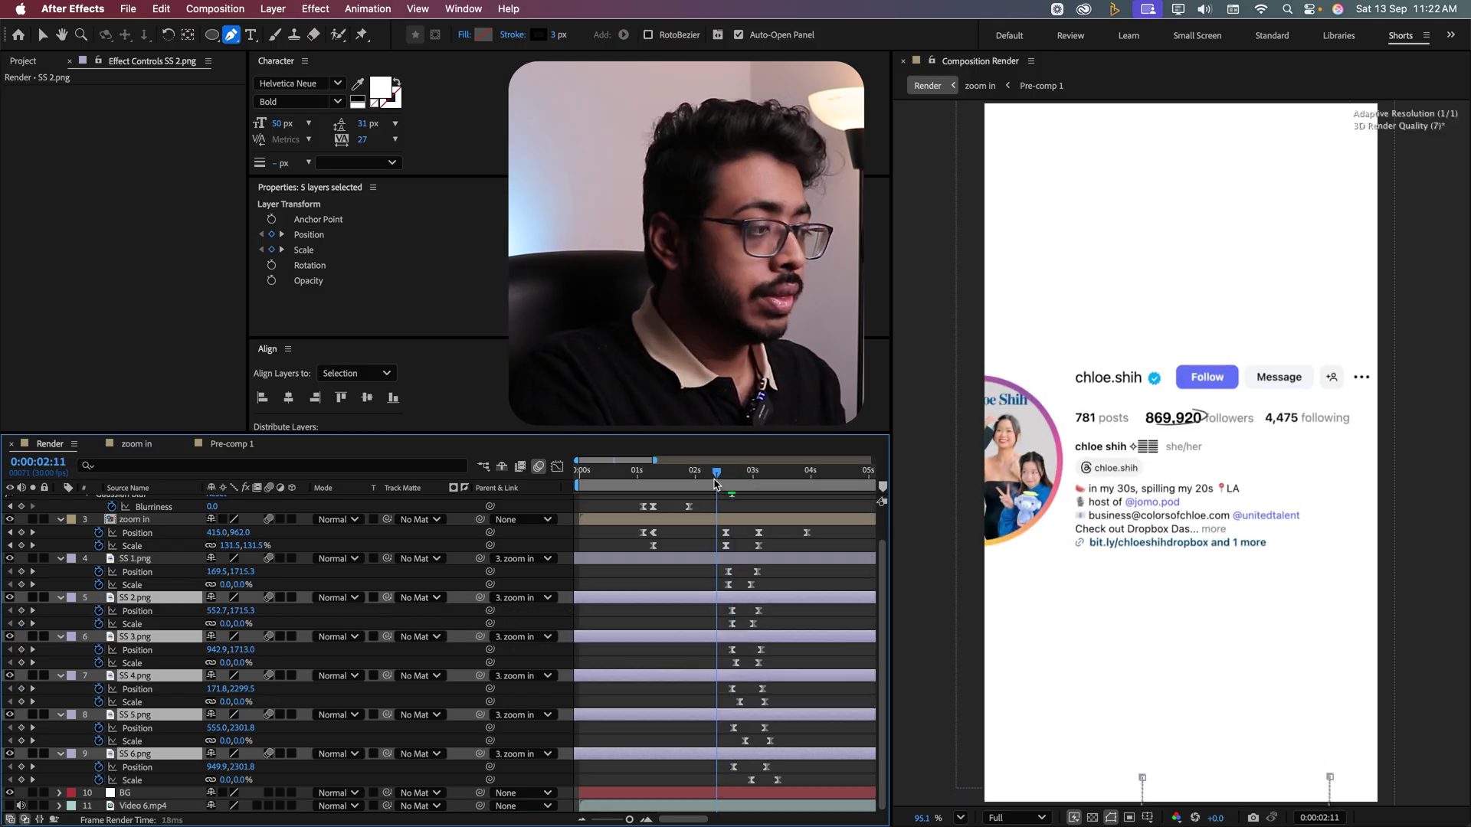
pyautogui.click(717, 484)
pyautogui.moveTo(717, 484); pyautogui.dragTo(767, 481)
pyautogui.click(205, 534)
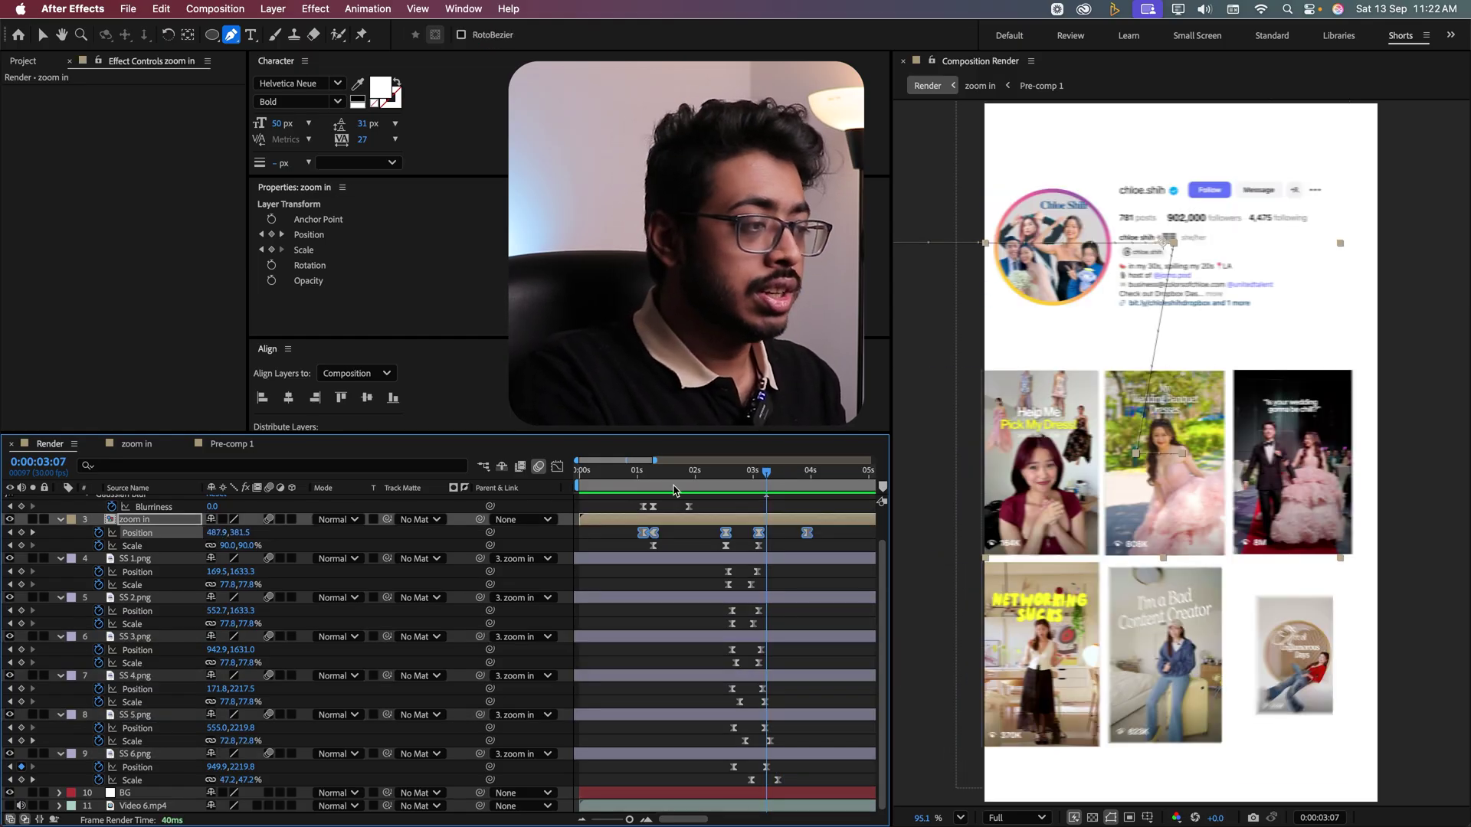
pyautogui.moveTo(767, 472); pyautogui.dragTo(808, 472)
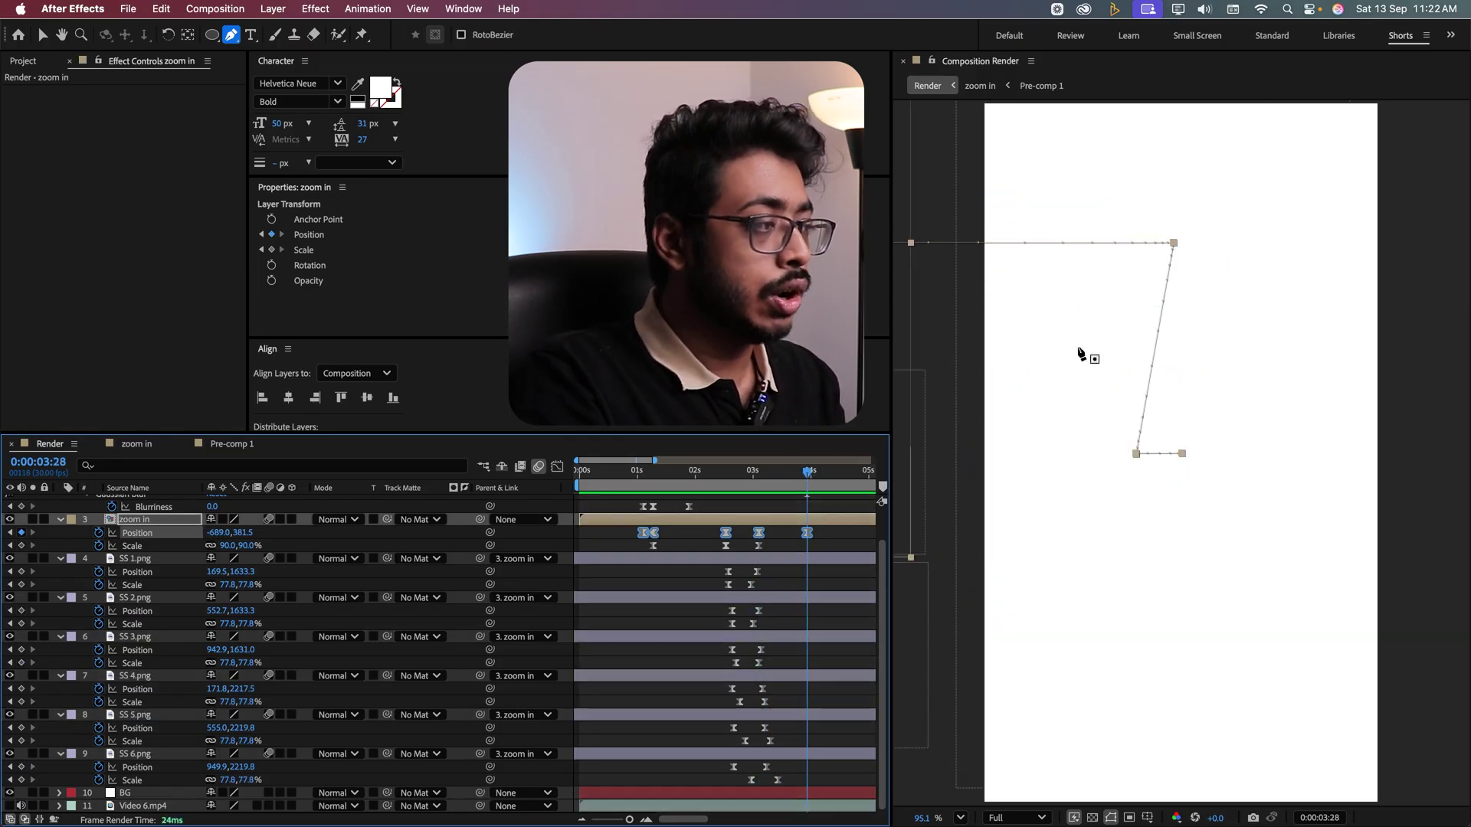